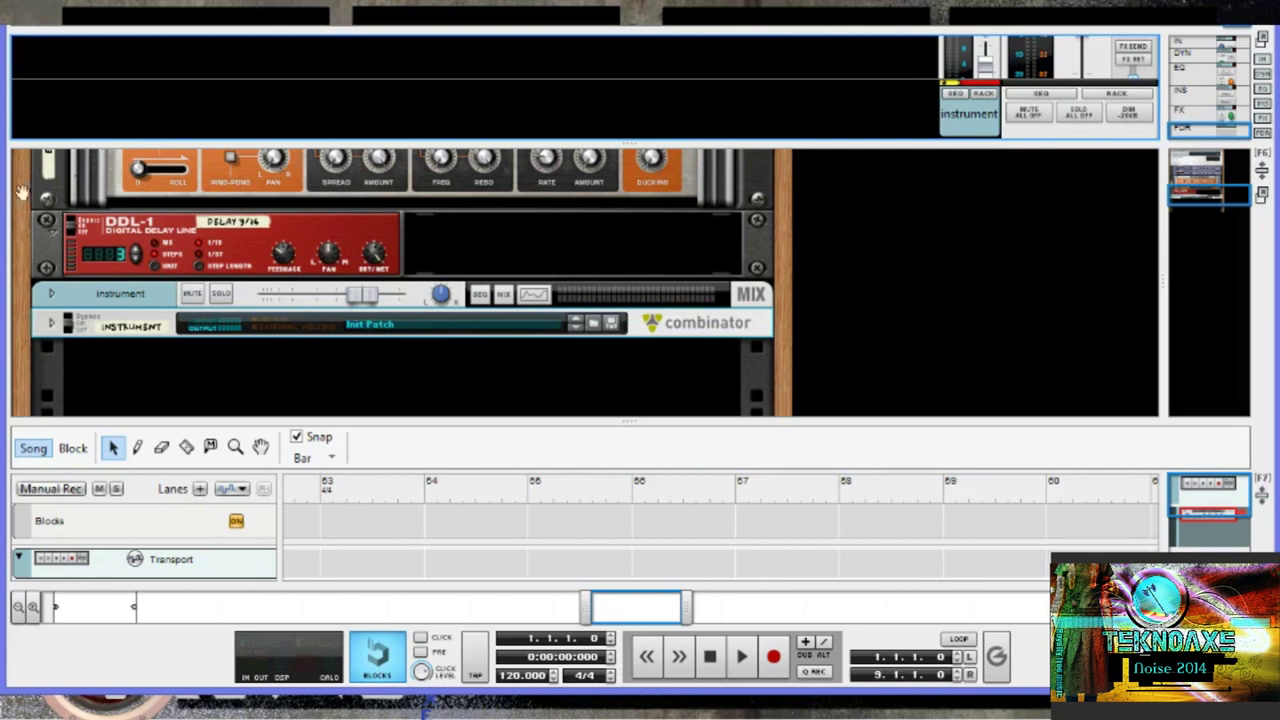
Step: Unfold the Instrument Combinator in the rack and look through the devices inside it, including the Thor synthesizer
scroll(329, 266, up, 5)
scroll(329, 266, down, 5)
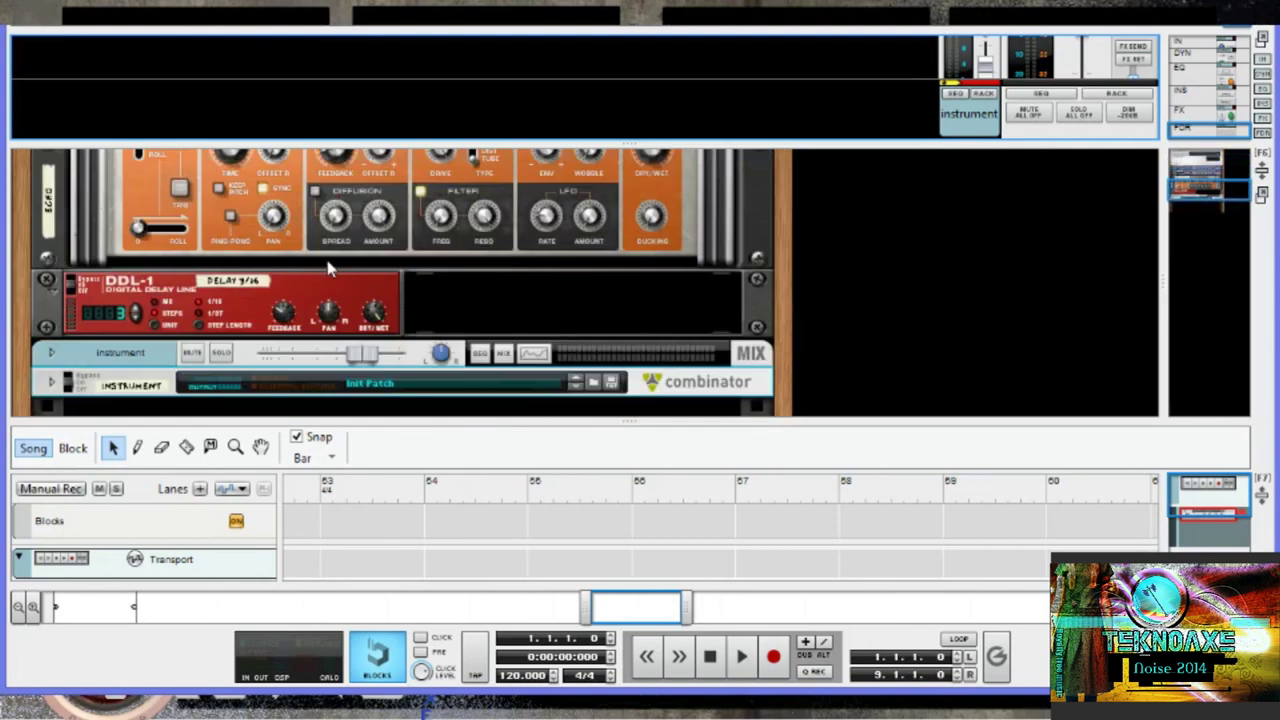
click(48, 330)
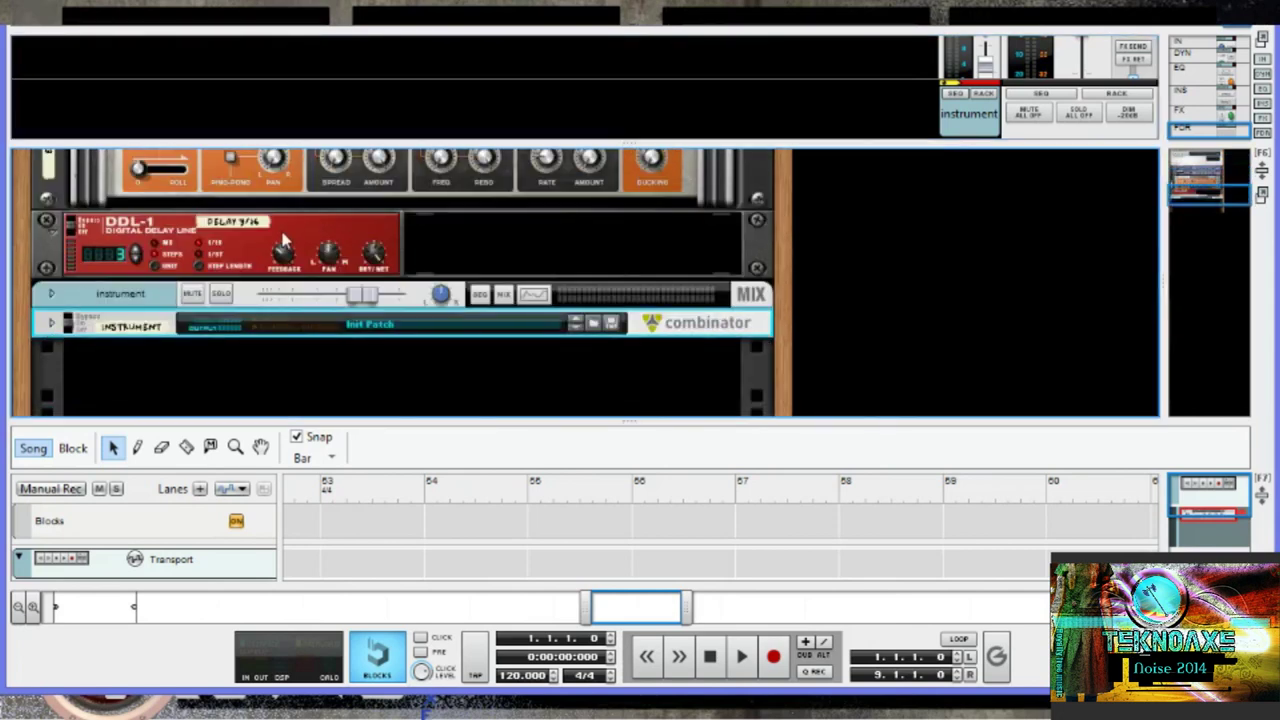
click(48, 326)
scroll(270, 260, down, 15)
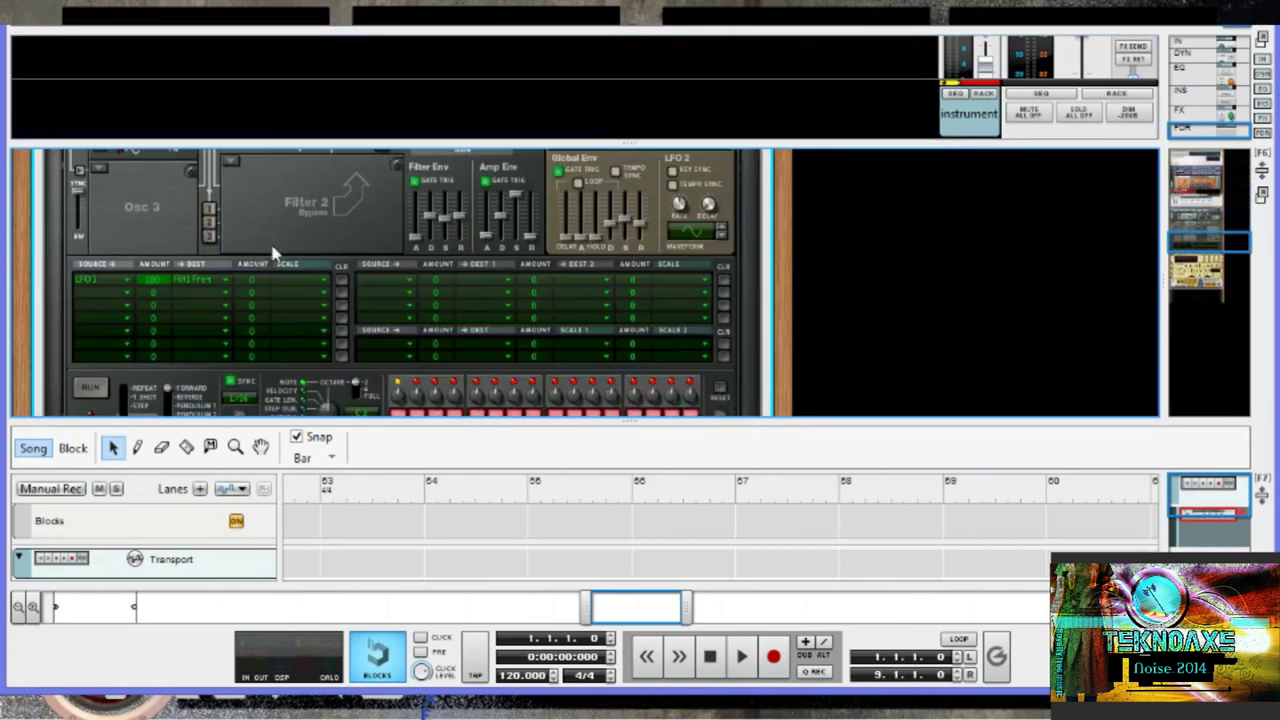
scroll(297, 262, down, 3)
scroll(490, 327, up, 15)
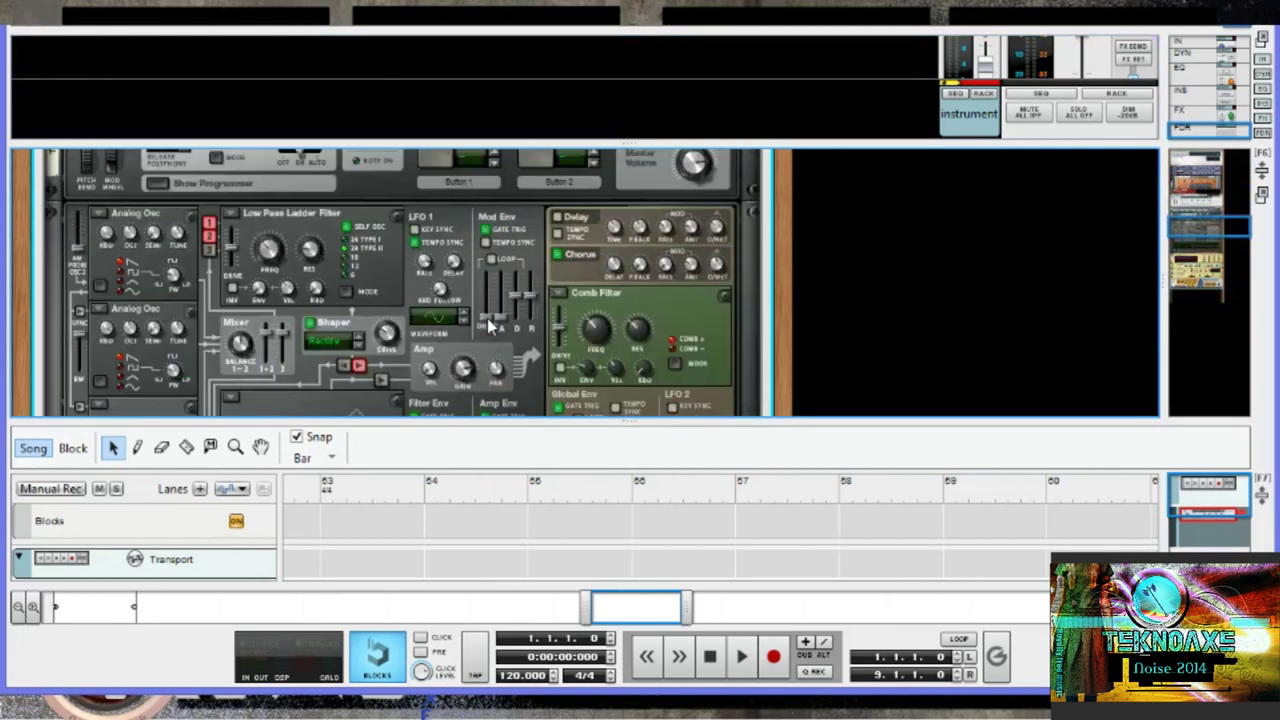
scroll(490, 327, down, 3)
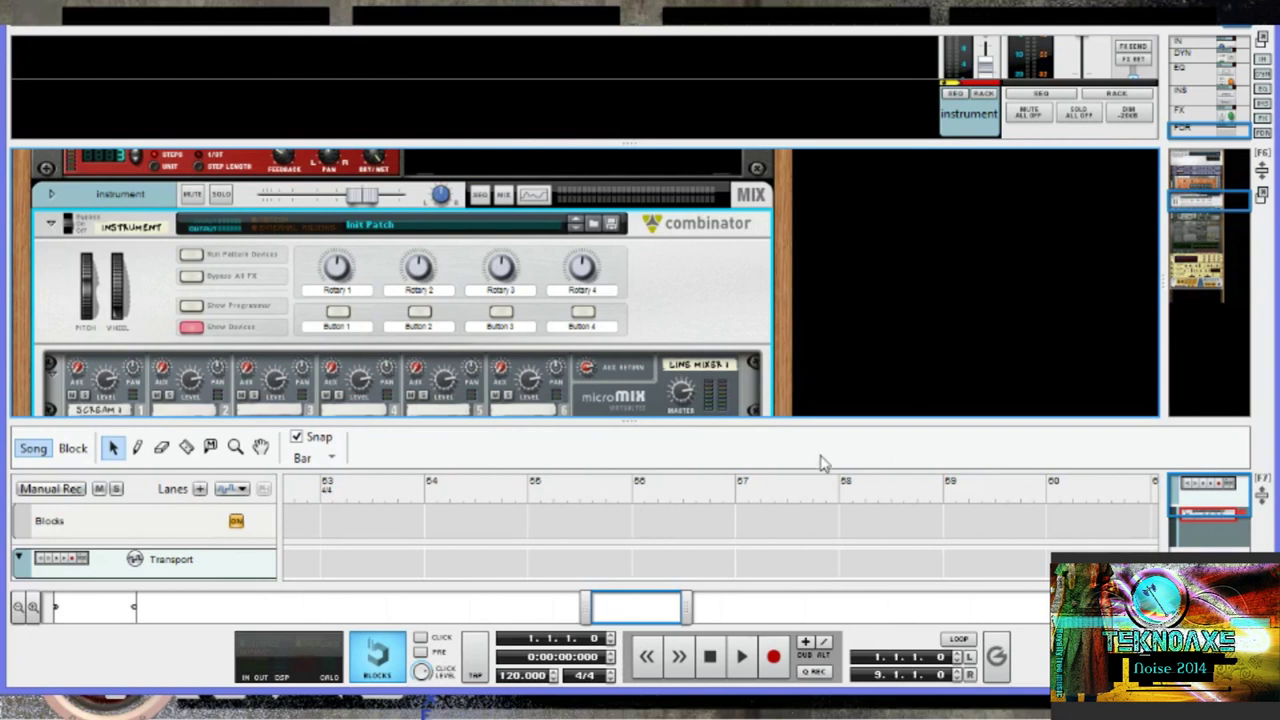
Step: Maximize the sequencer and draw a one-bar clip at bar 1 on the instrument track
click(1261, 495)
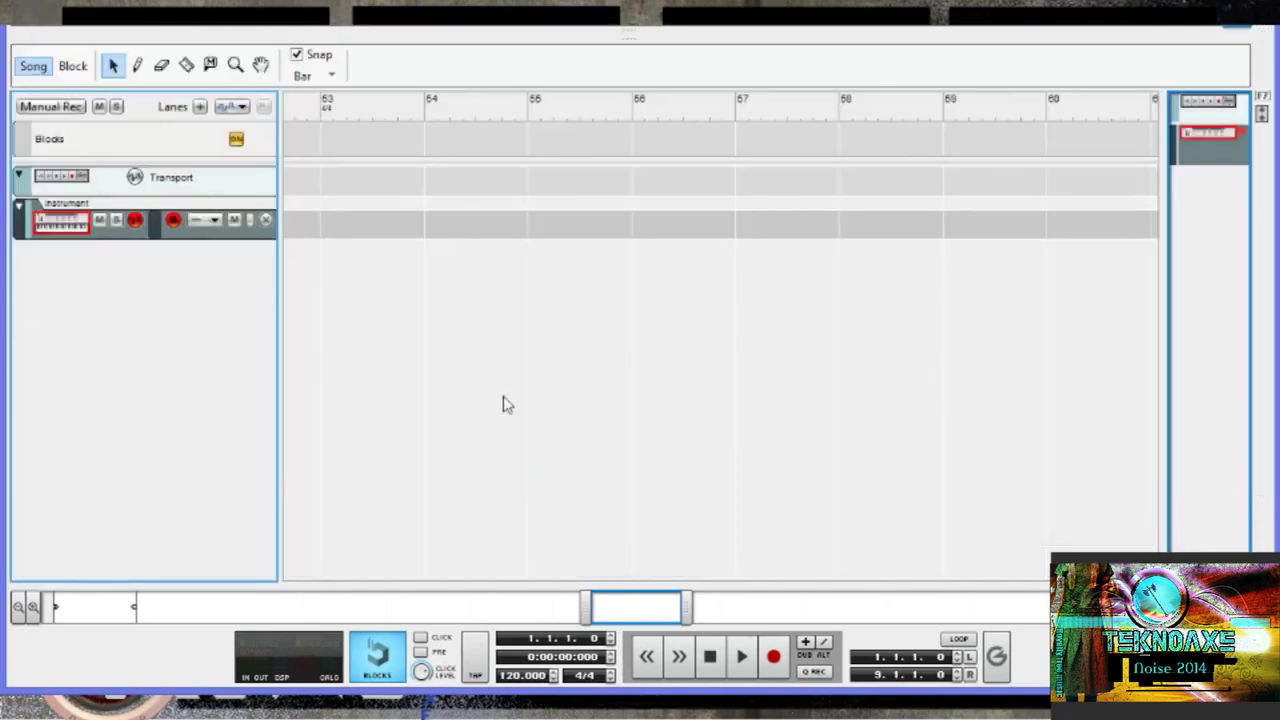
drag(617, 606, 98, 607)
key(w)
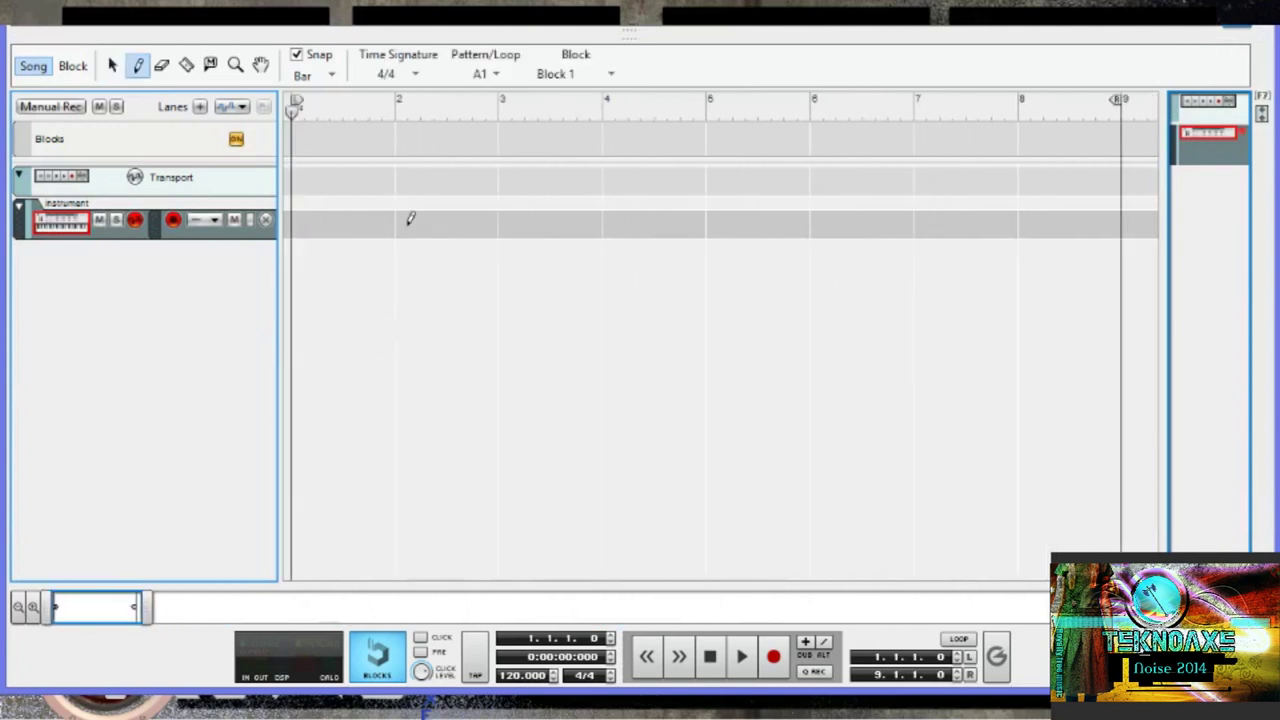
click(330, 222)
key(q)
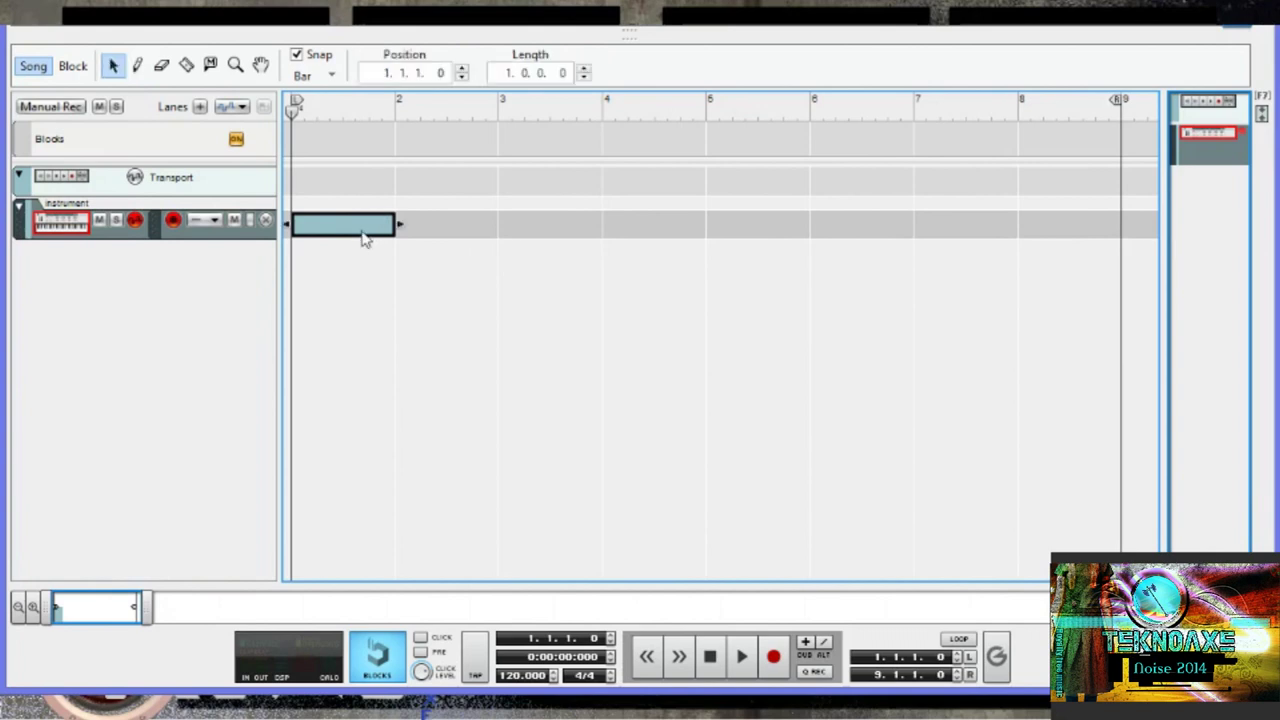
Step: Open the one-bar clip, draw a C3 note spanning the whole bar, and close the clip editor
double_click(368, 230)
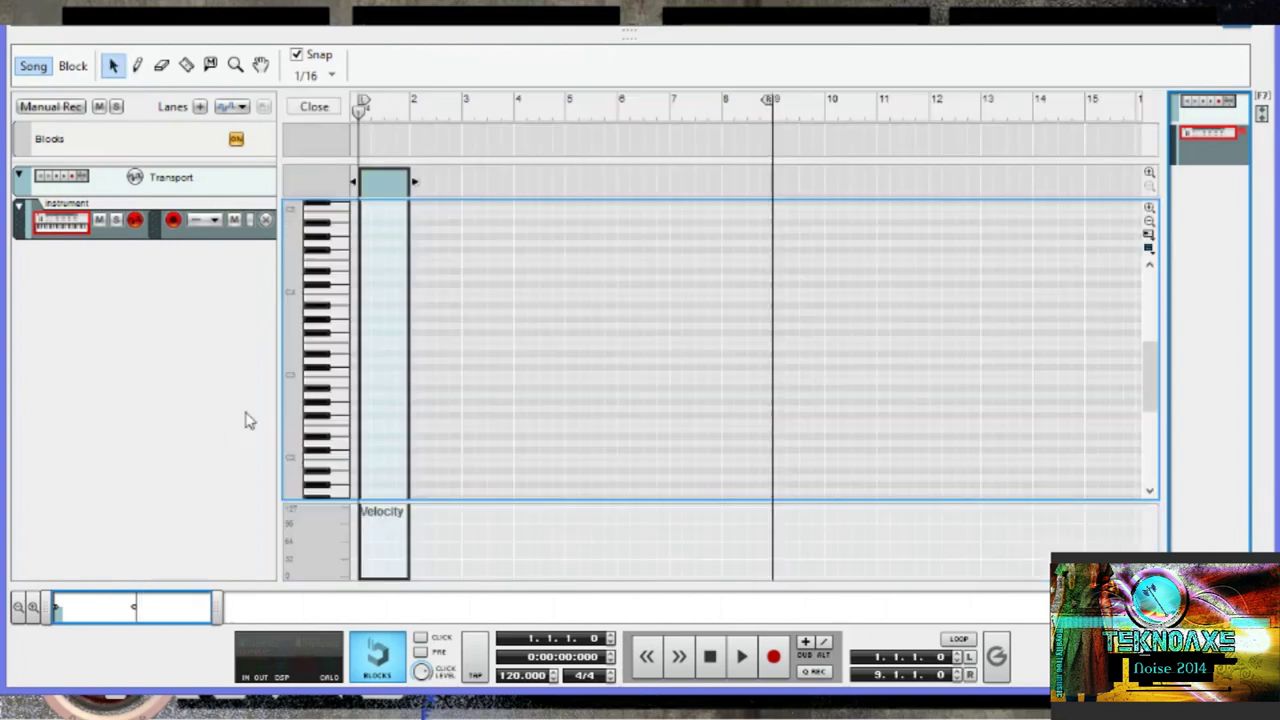
drag(212, 607, 85, 607)
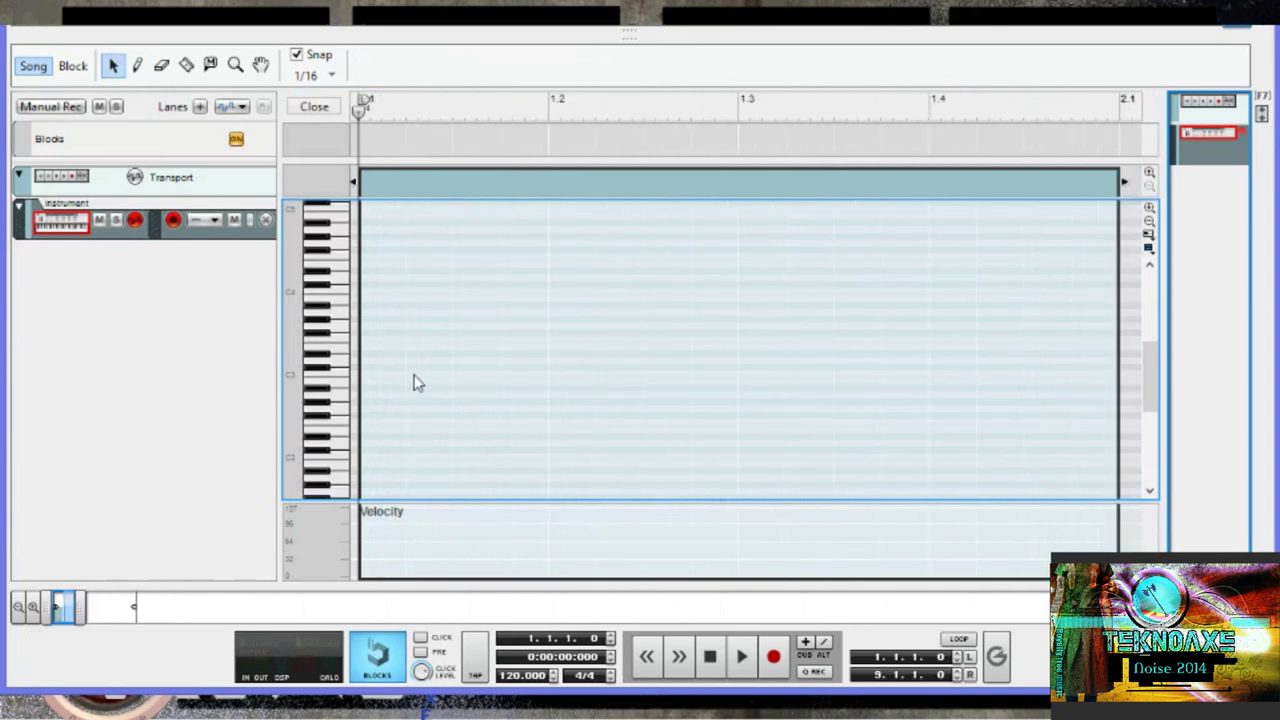
key(d)
drag(372, 373, 1104, 372)
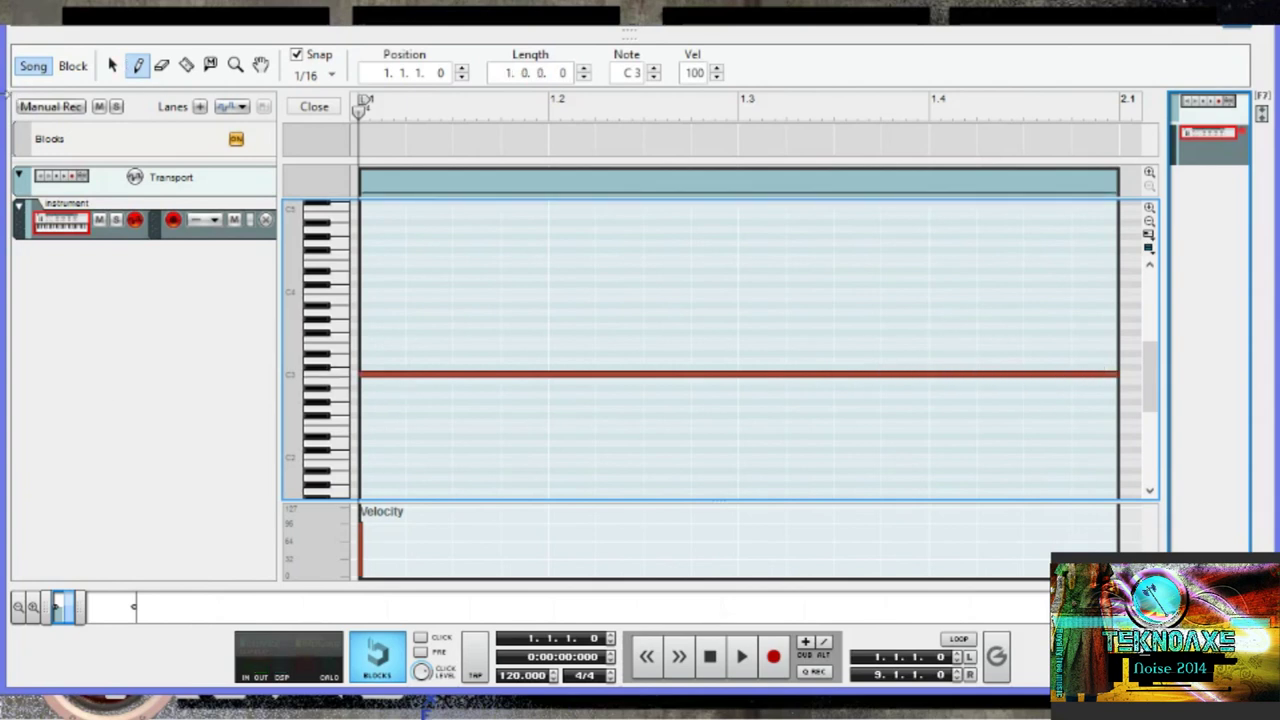
click(318, 107)
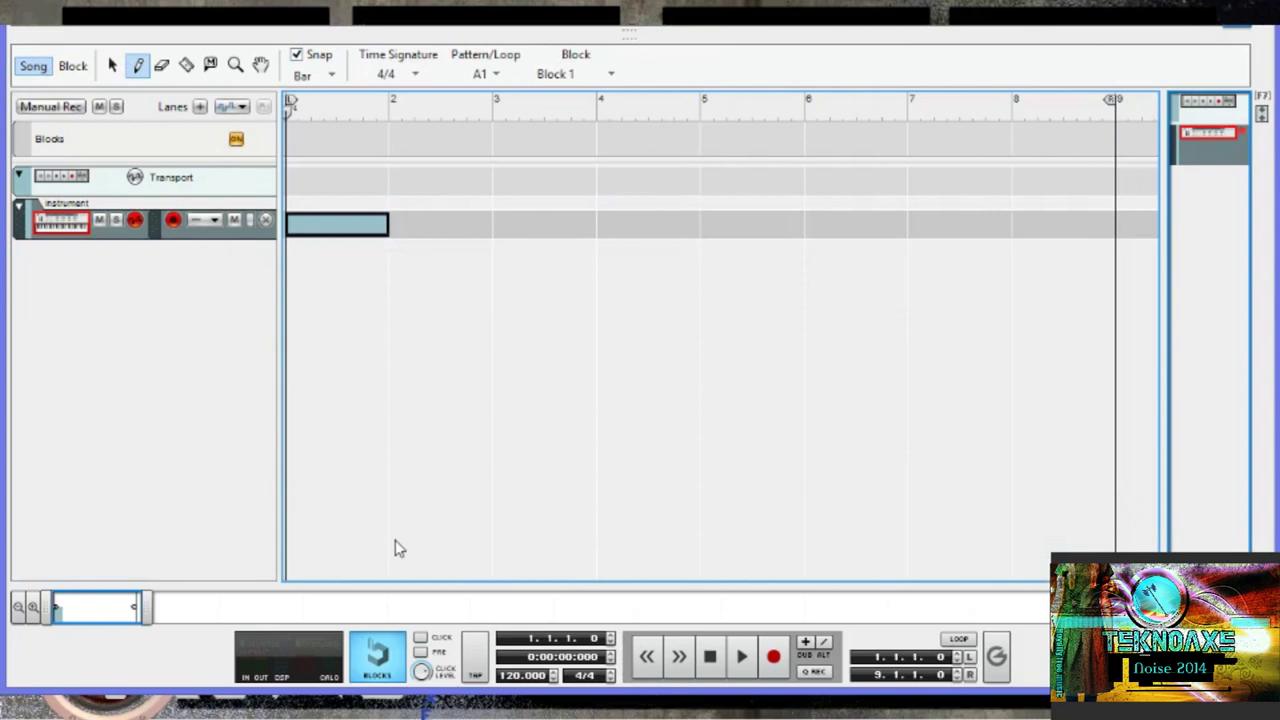
Step: Play the instrument clip from the start of the song and stop playback past its end
key(space)
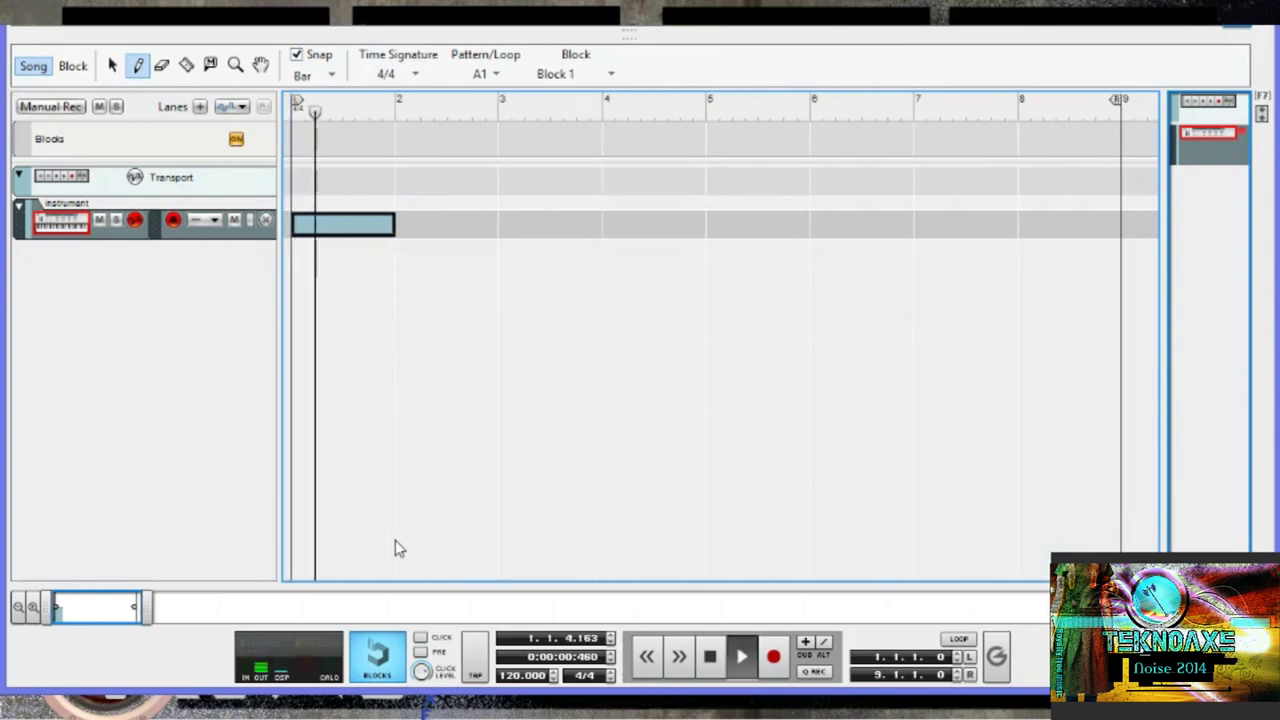
key(space)
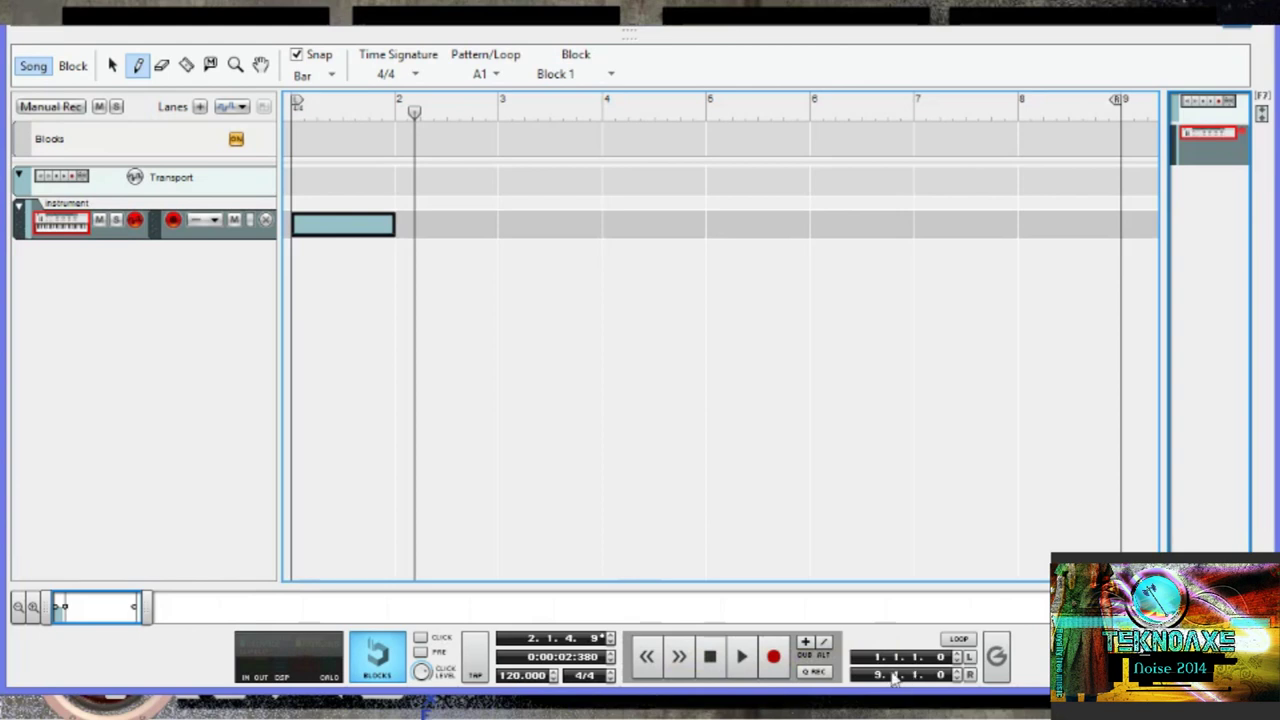
Step: Set the right locator to bar 3, turn on looping, and play the loop from the start
drag(1116, 100, 533, 162)
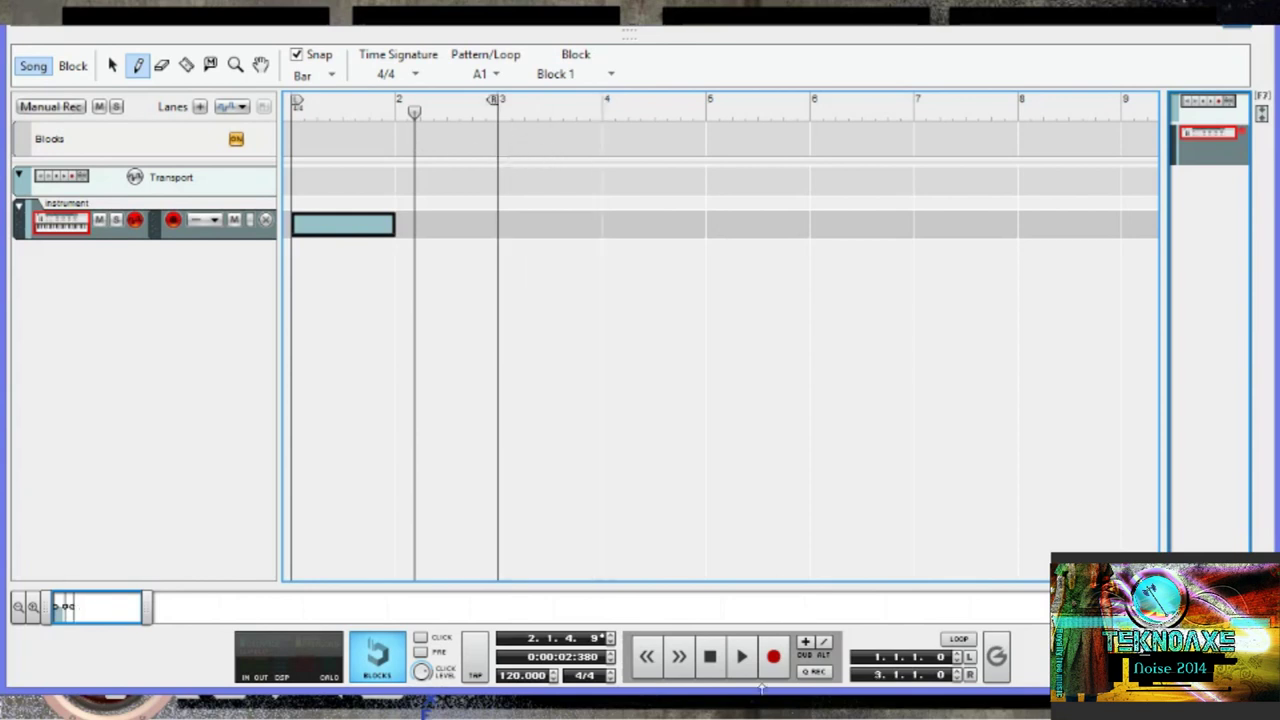
click(712, 668)
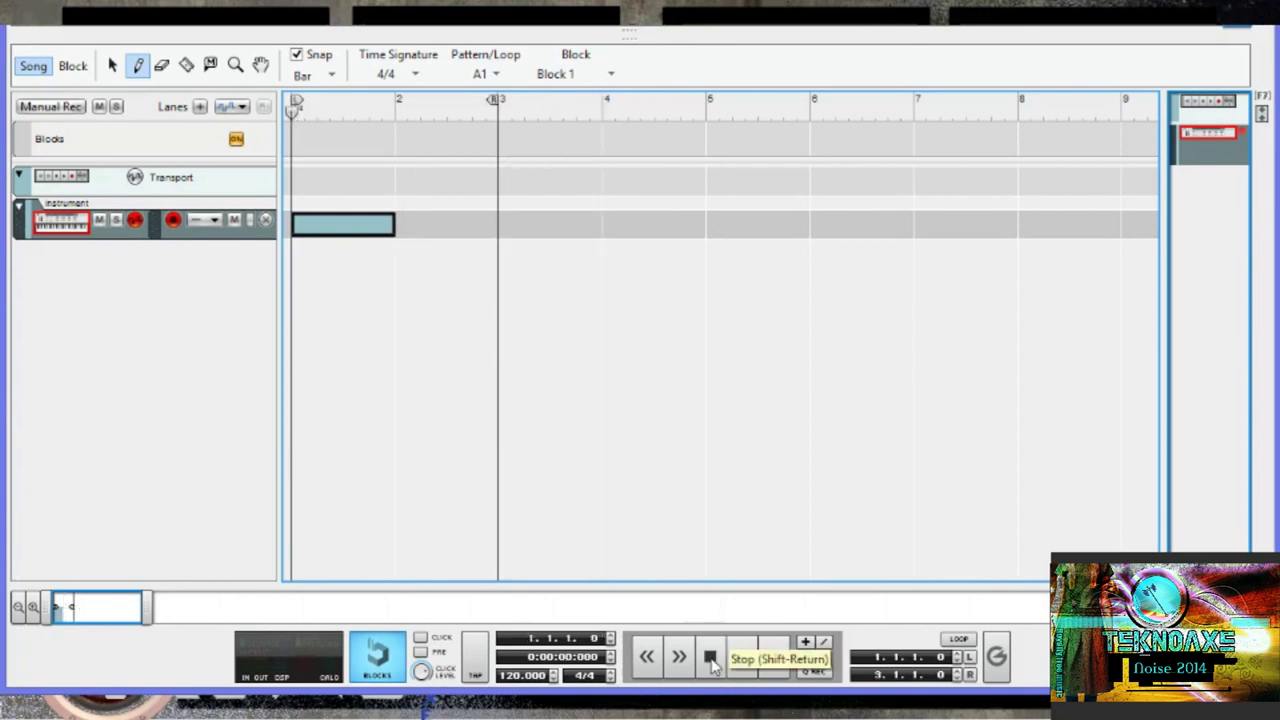
click(742, 672)
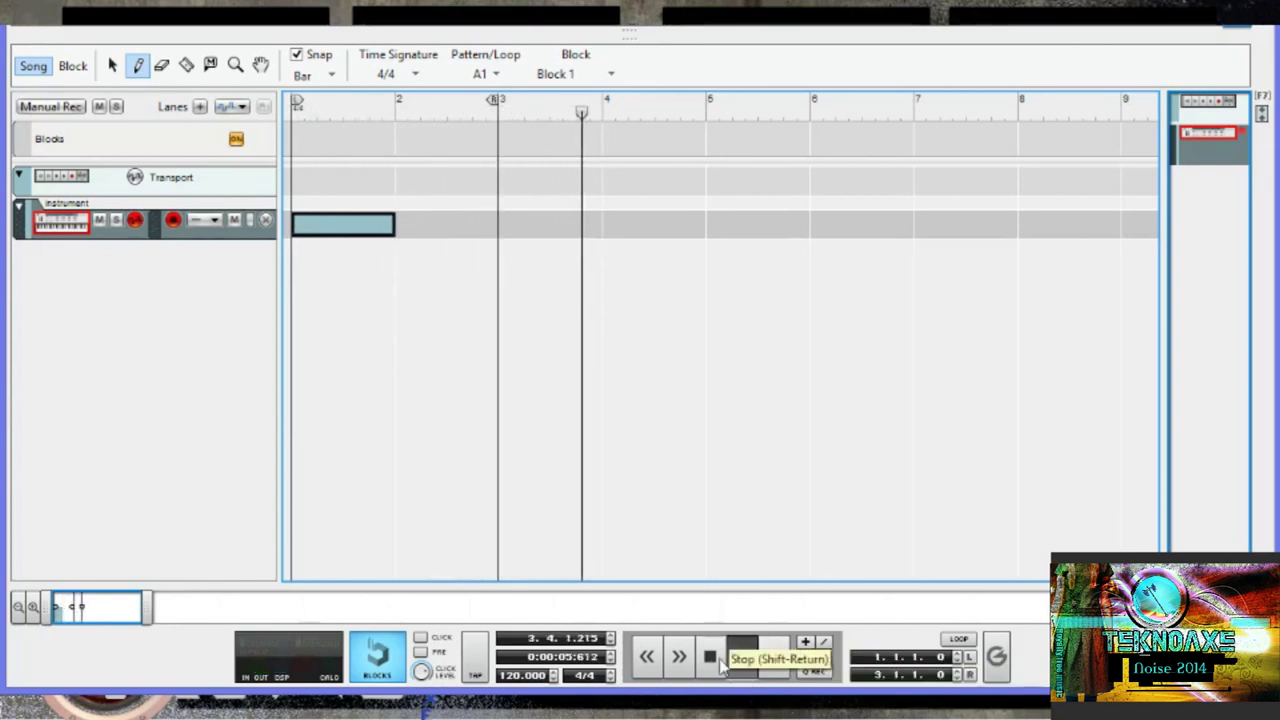
click(960, 640)
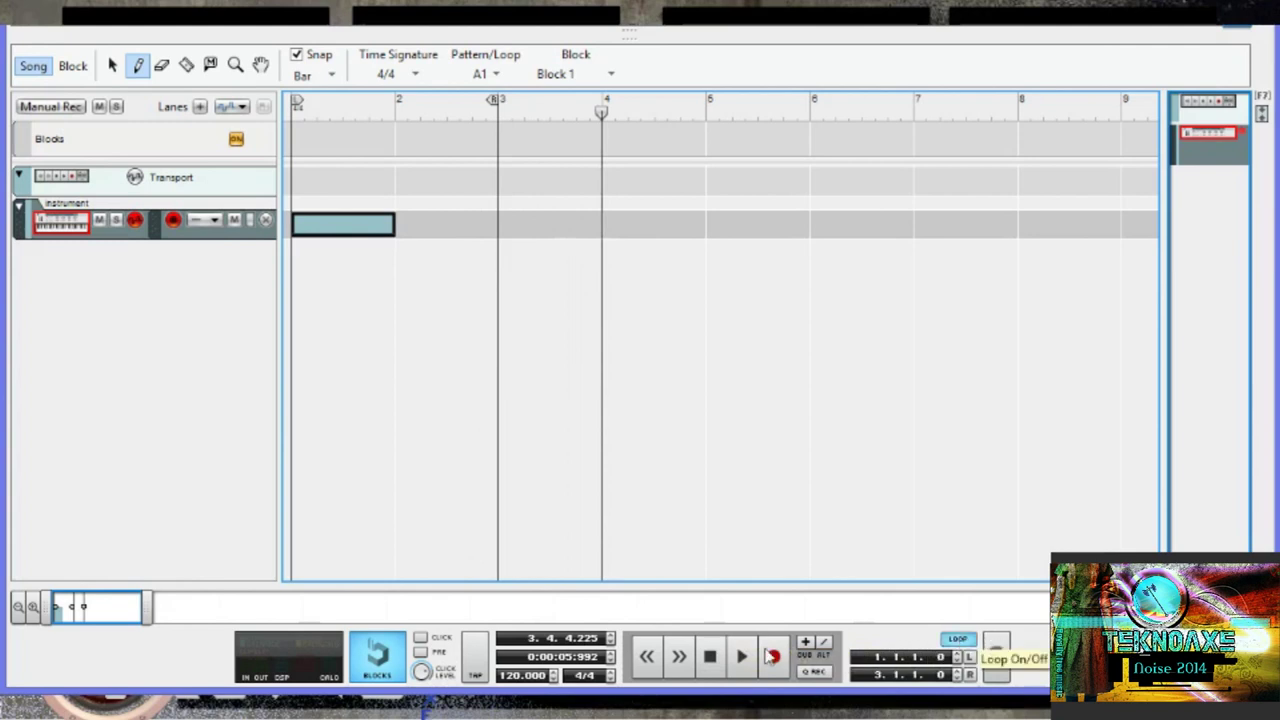
click(710, 656)
click(740, 656)
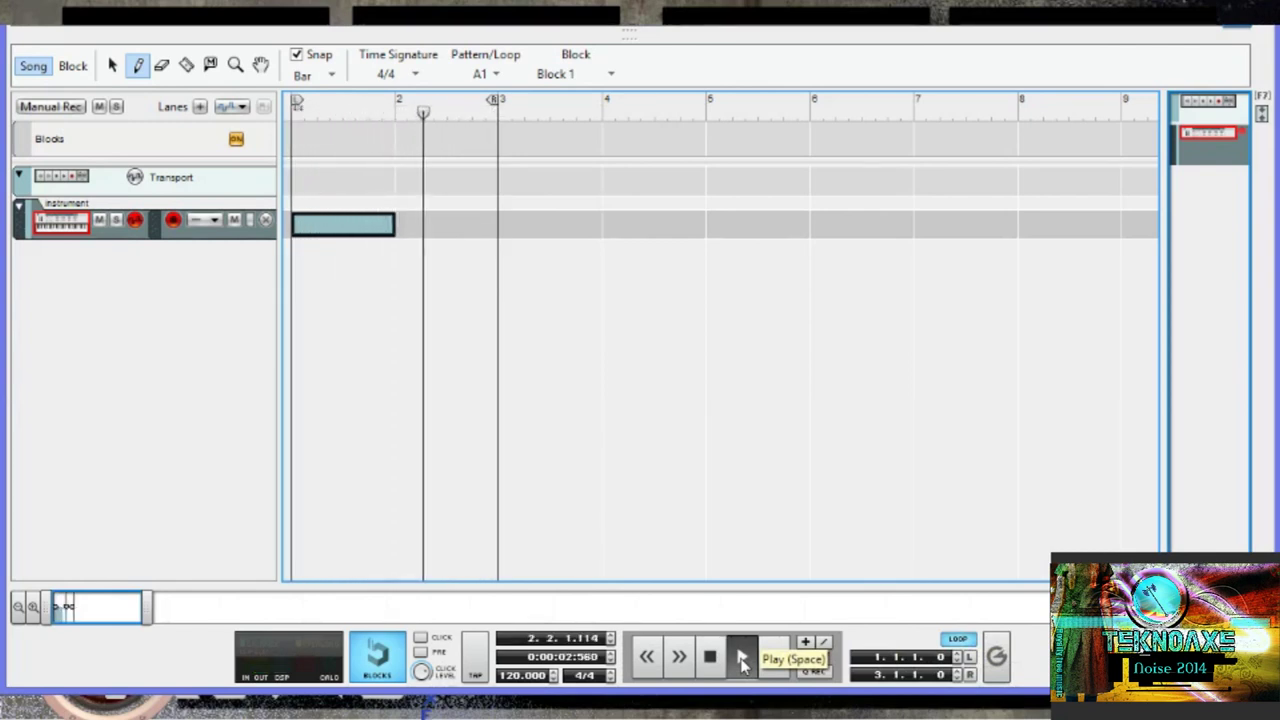
click(710, 656)
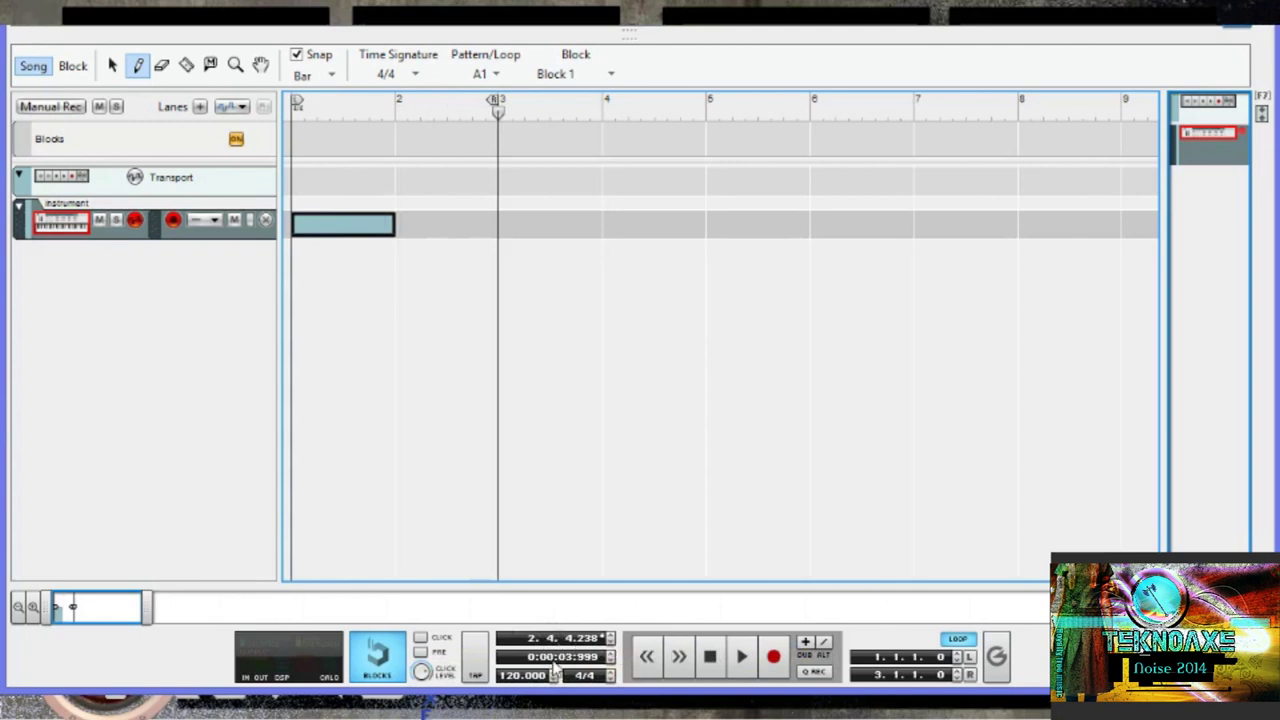
Step: Set the song tempo to 140 BPM and briefly play the clip from the start
double_click(524, 675)
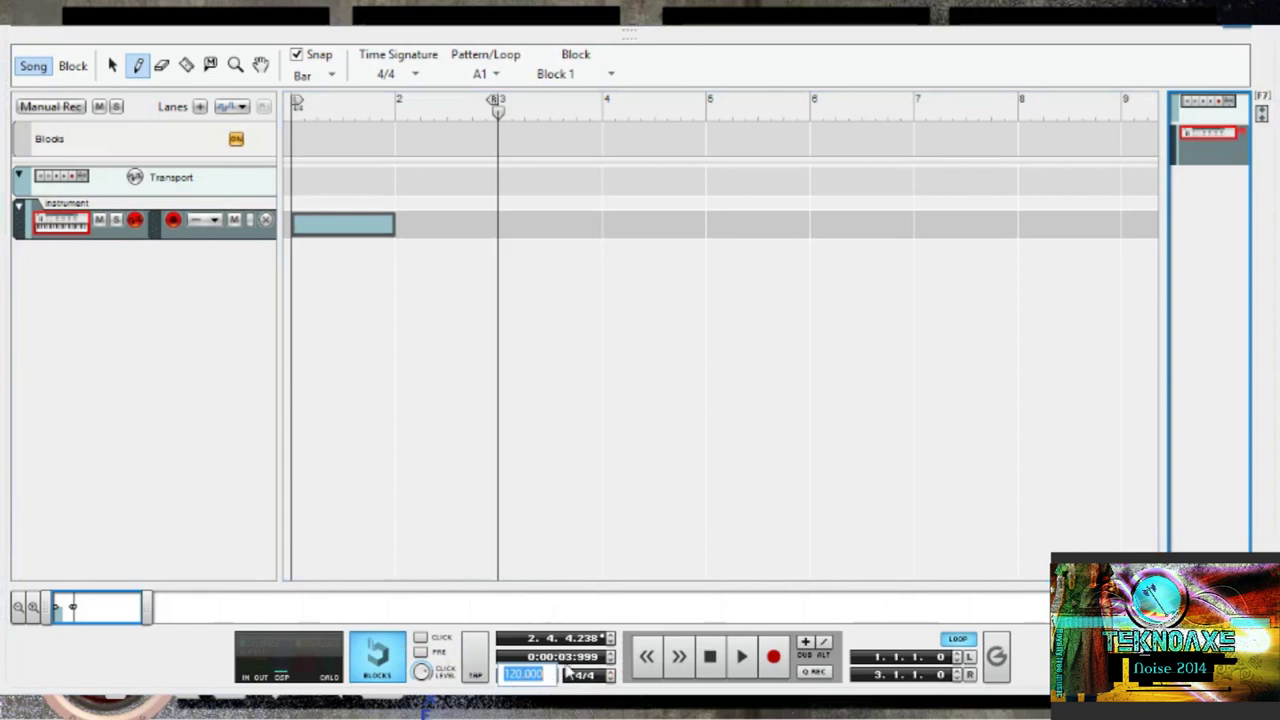
text(140)
key(Return)
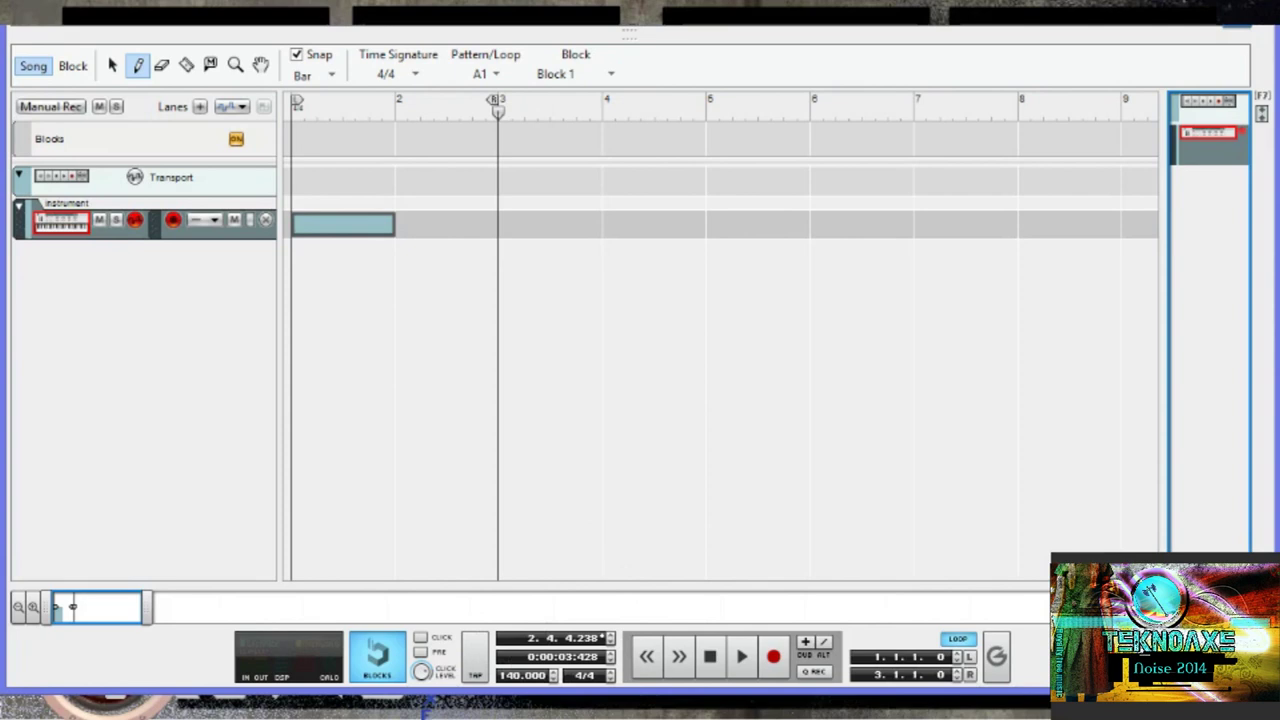
click(710, 656)
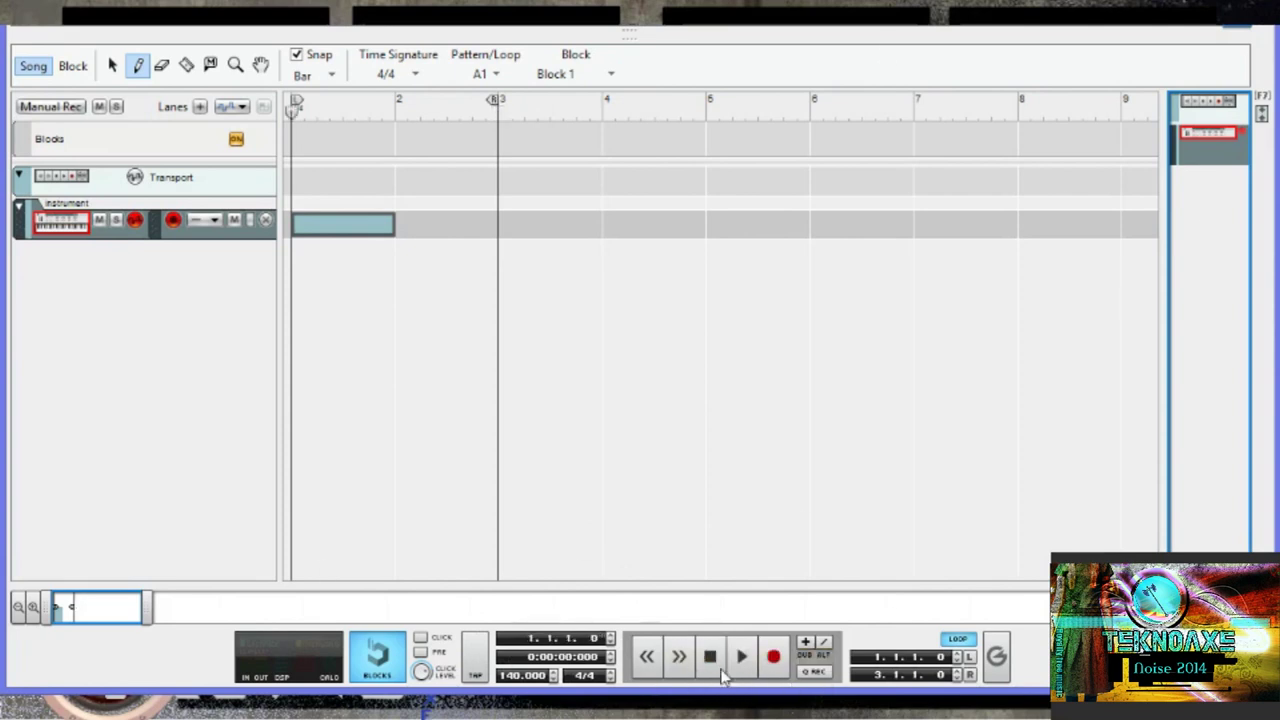
click(741, 656)
click(714, 668)
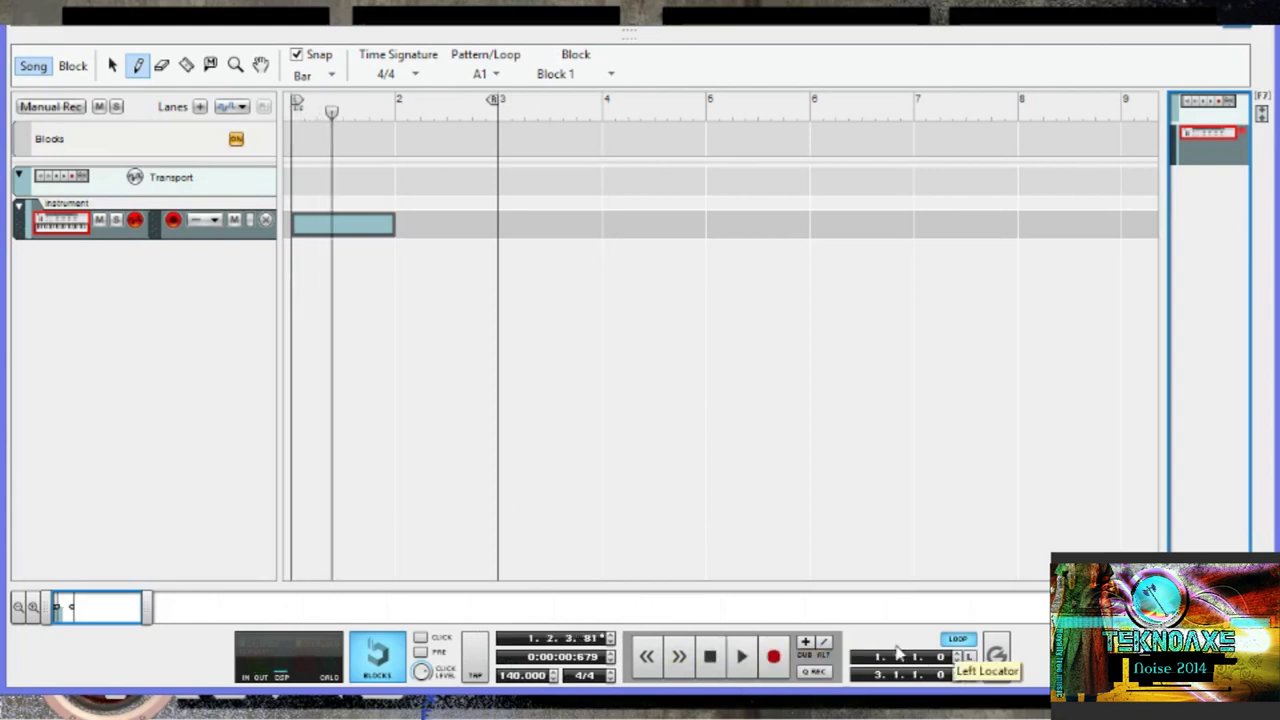
Step: Extend the loop by moving the right locator to bar 5
double_click(882, 657)
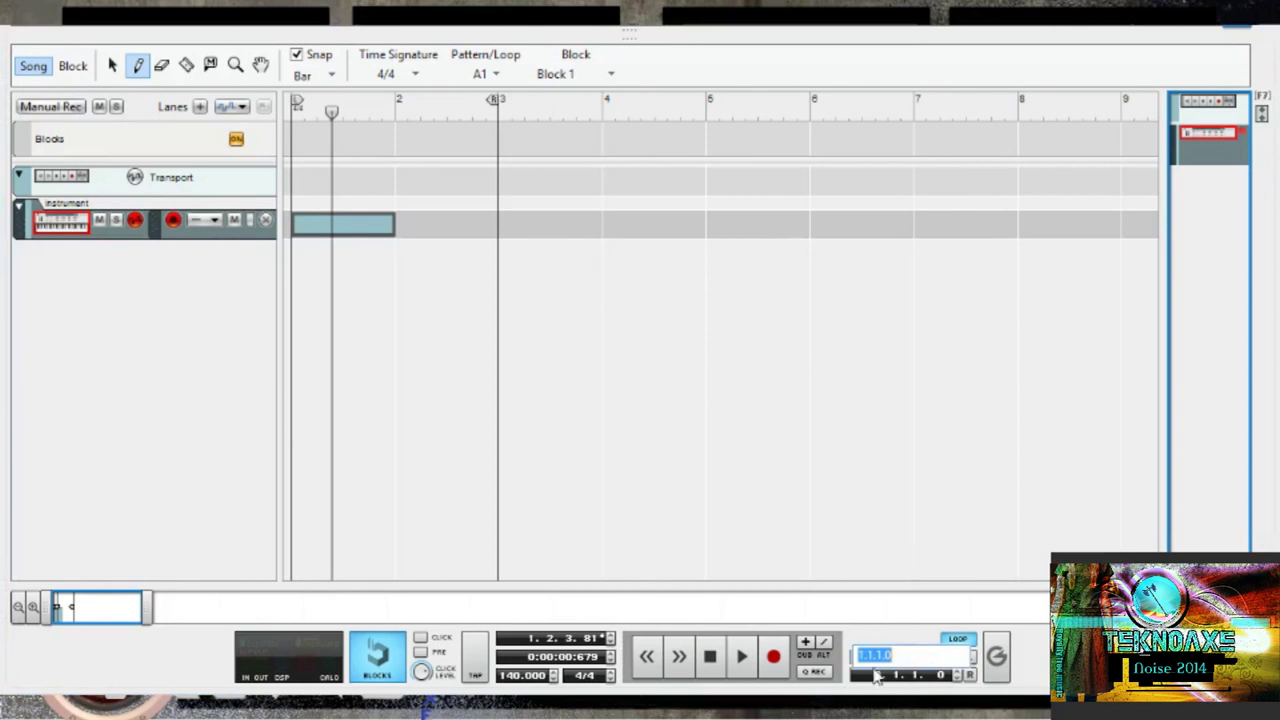
click(496, 108)
drag(496, 108, 394, 118)
drag(496, 102, 853, 287)
drag(757, 316, 757, 303)
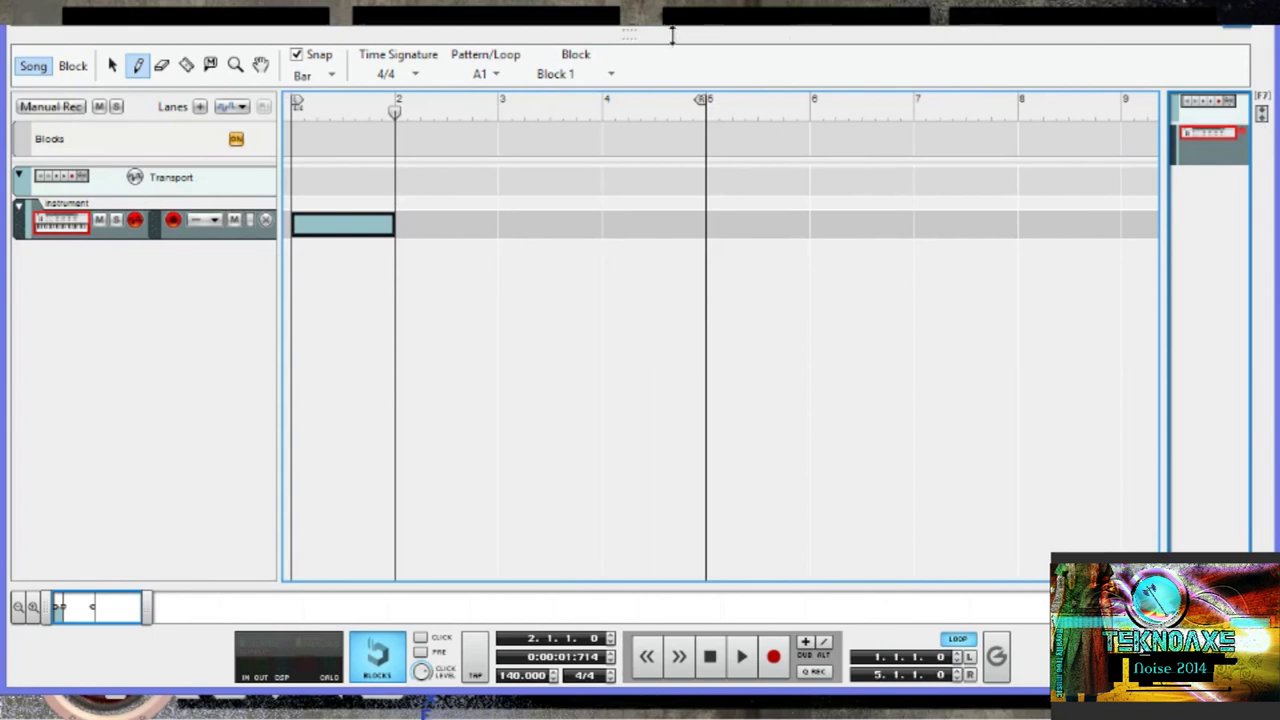
Step: Show the rack at full height and fold the Instrument Combinator
key(F6)
click(1262, 58)
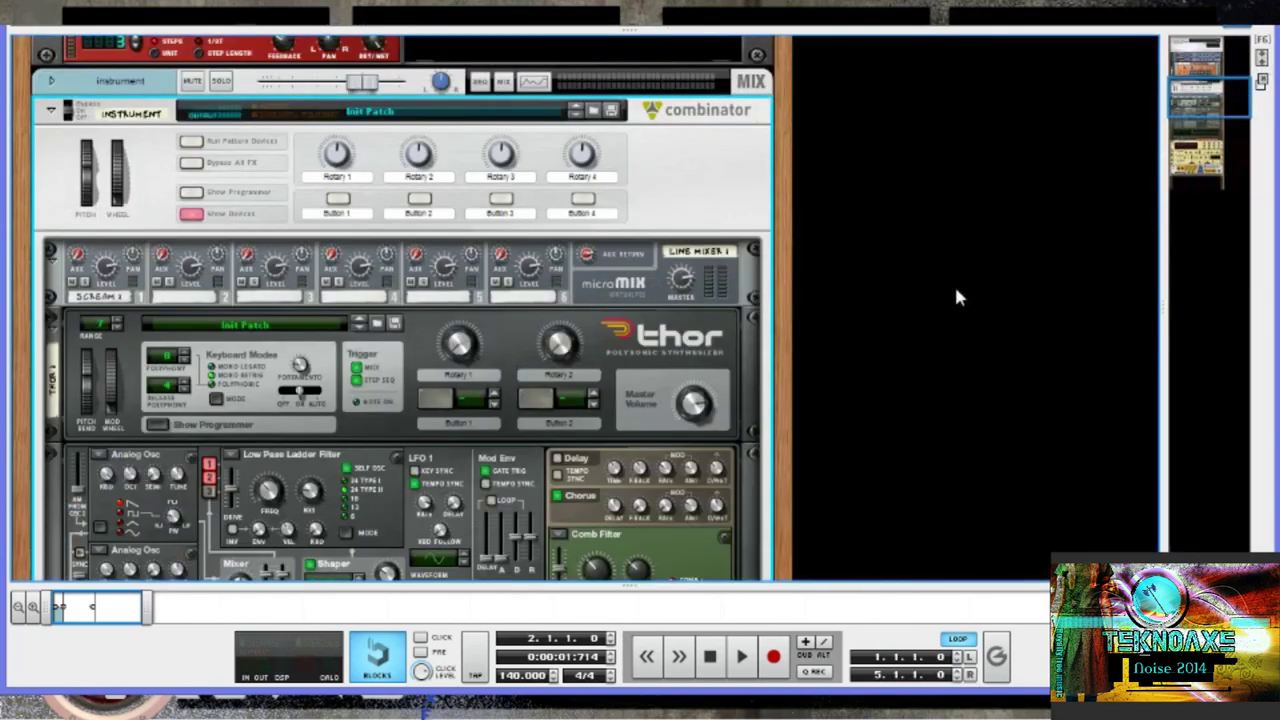
scroll(662, 305, up, 6)
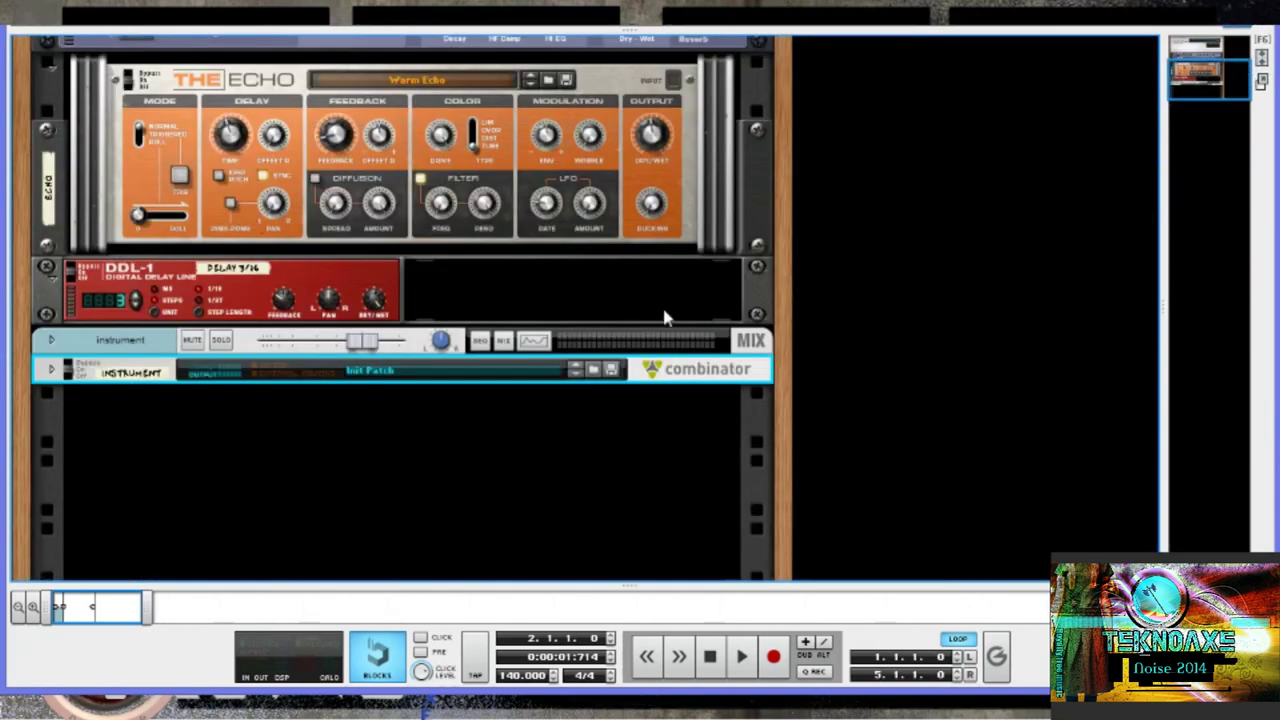
Step: Examine the send effects in the rack: the Plate and Room RV7000 reverbs, The Echo, and the DDL-1 delay
scroll(882, 313, down, 5)
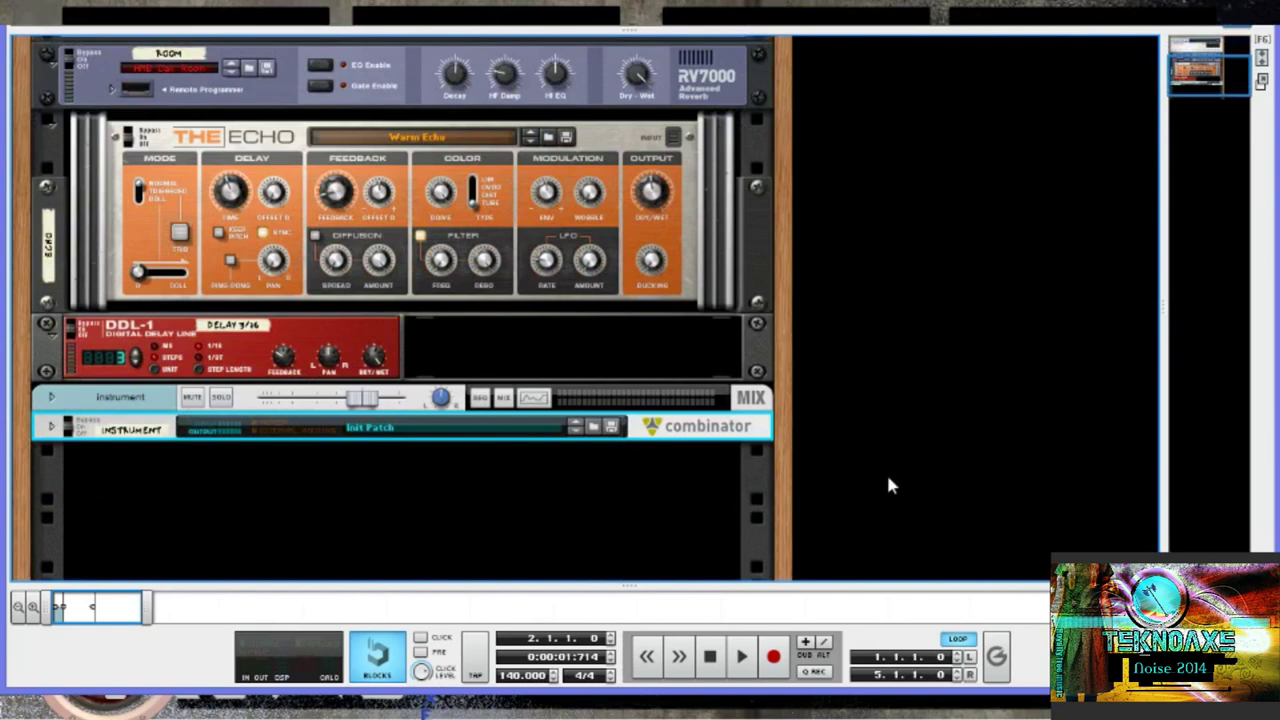
scroll(890, 486, up, 3)
scroll(890, 486, down, 4)
scroll(890, 486, up, 2)
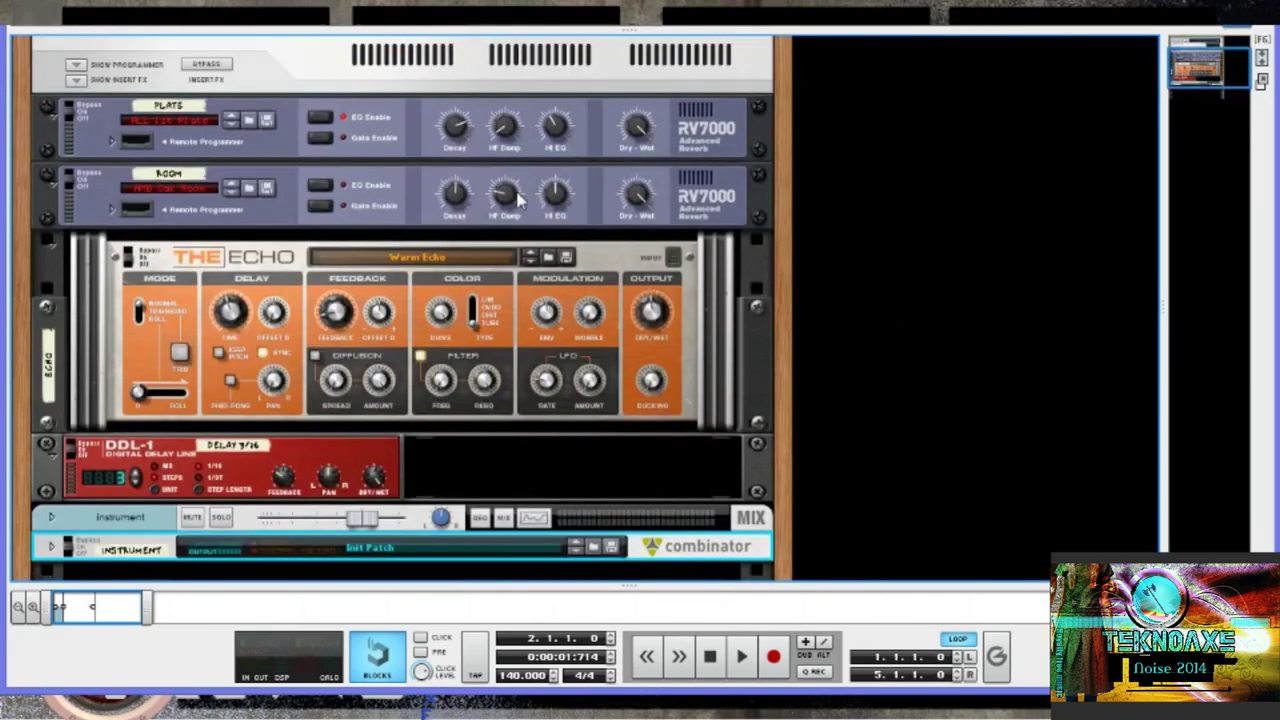
scroll(890, 320, down, 2)
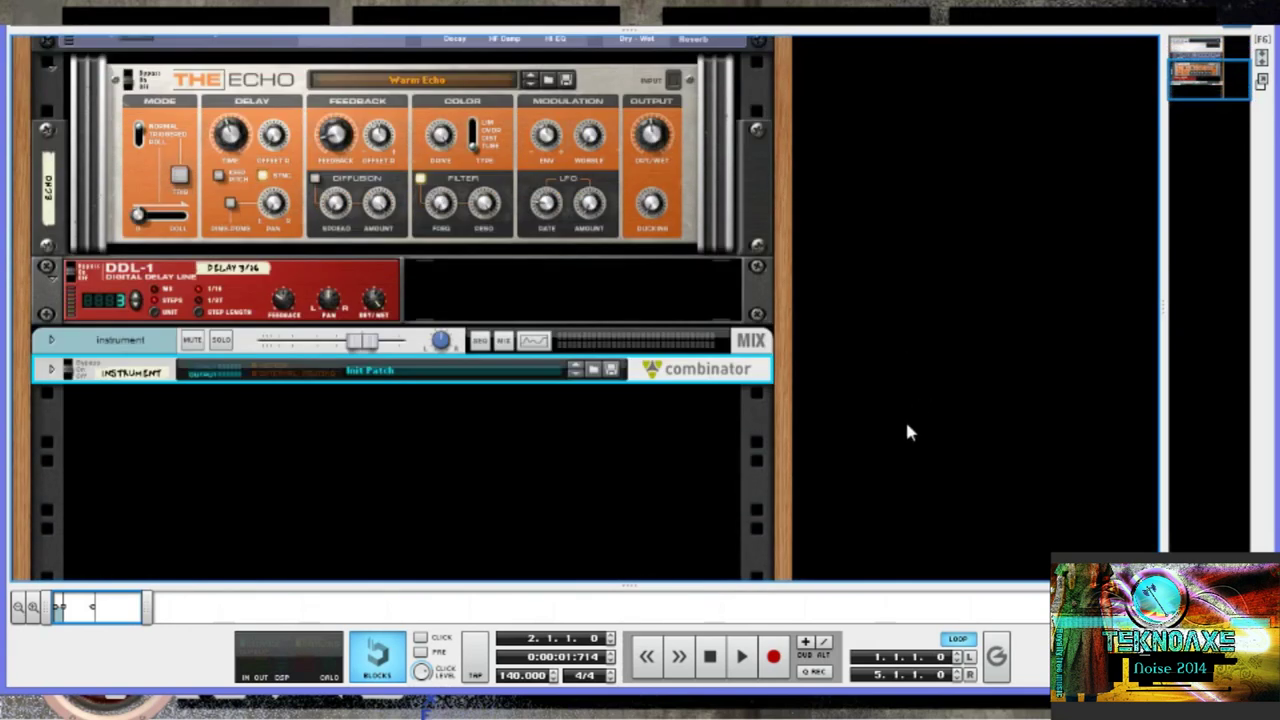
scroll(418, 462, up, 3)
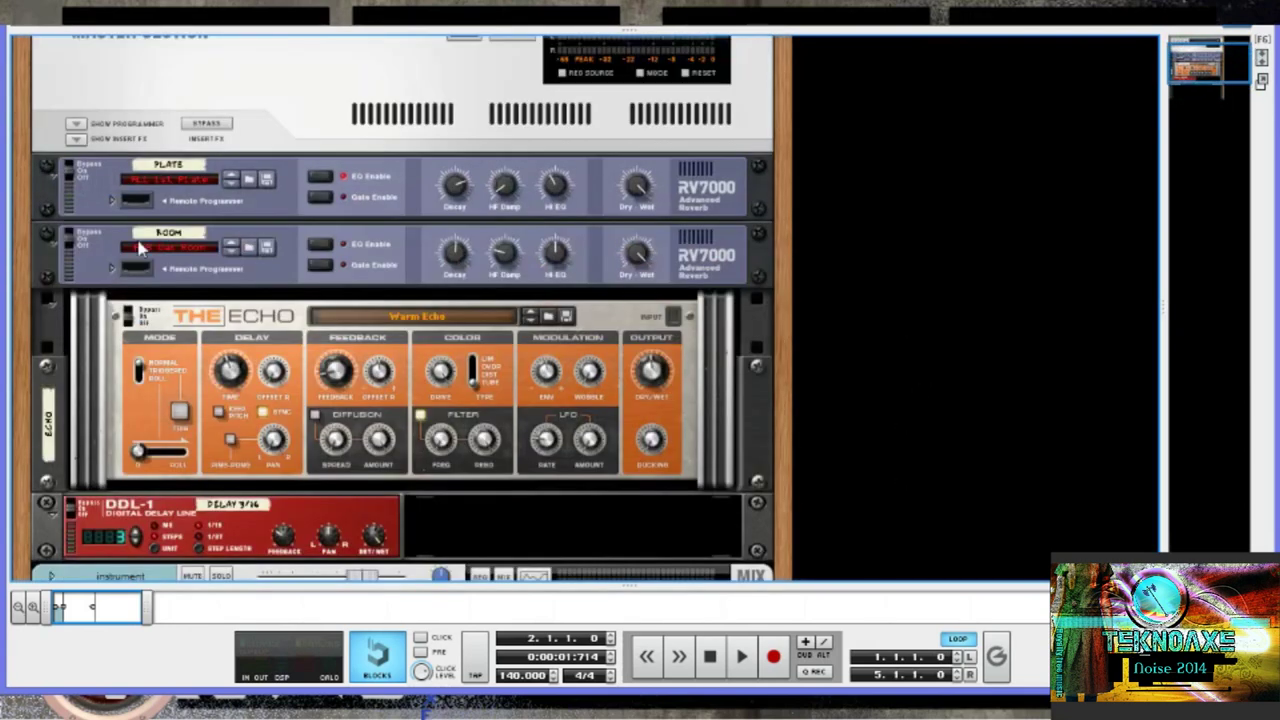
scroll(407, 268, down, 2)
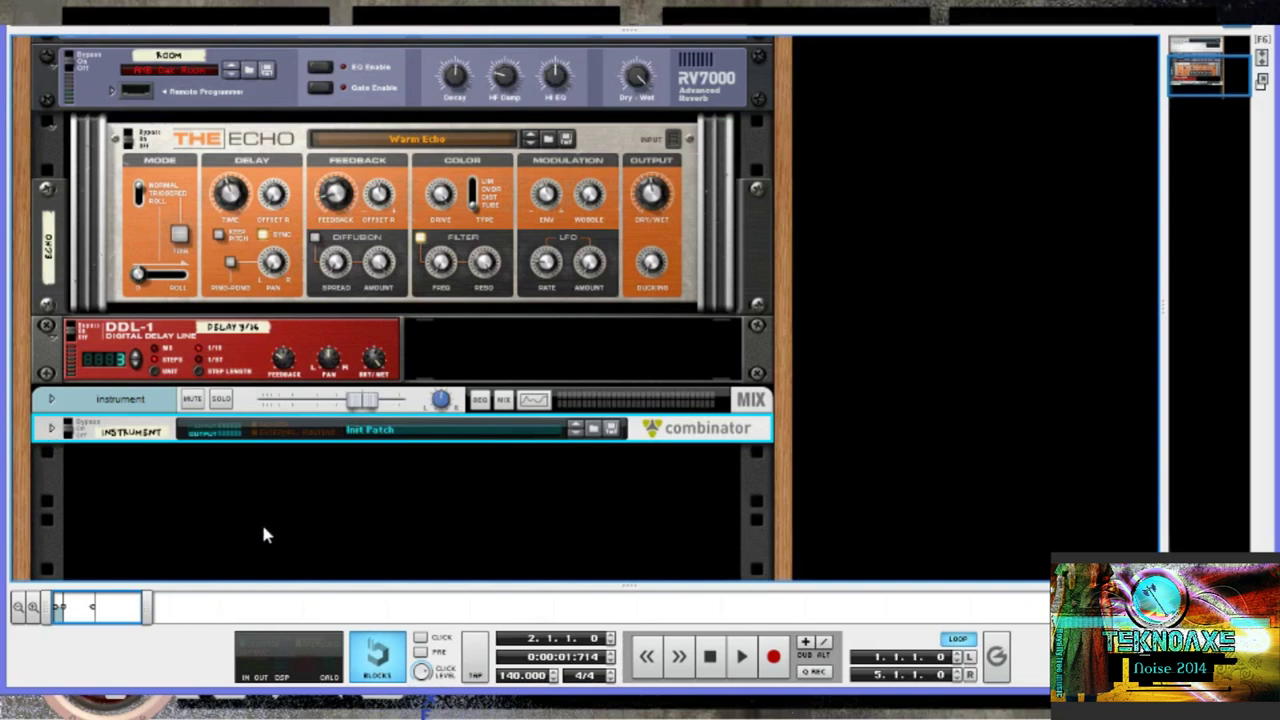
scroll(265, 535, down, 2)
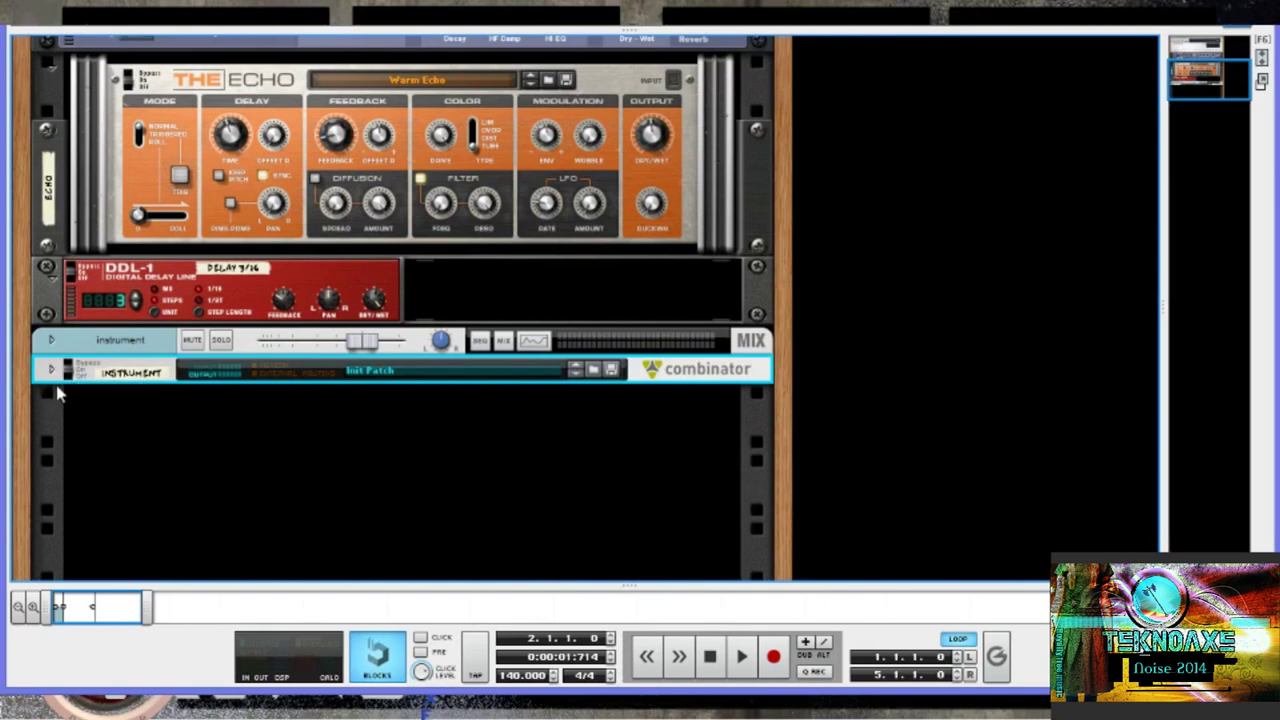
scroll(57, 393, up, 5)
scroll(371, 540, down, 3)
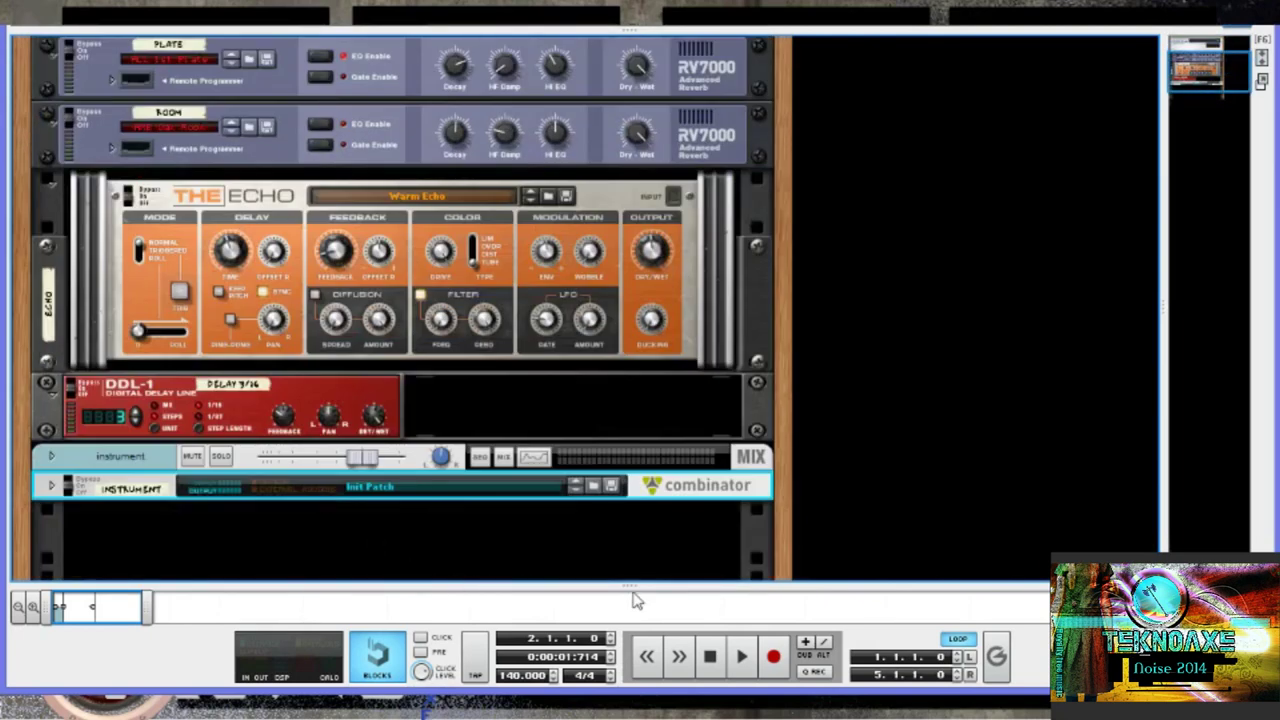
Step: In the main mixer, raise the instrument channel's fader slightly and set the master level to 0.00 dB
scroll(584, 325, up, 3)
key(F5)
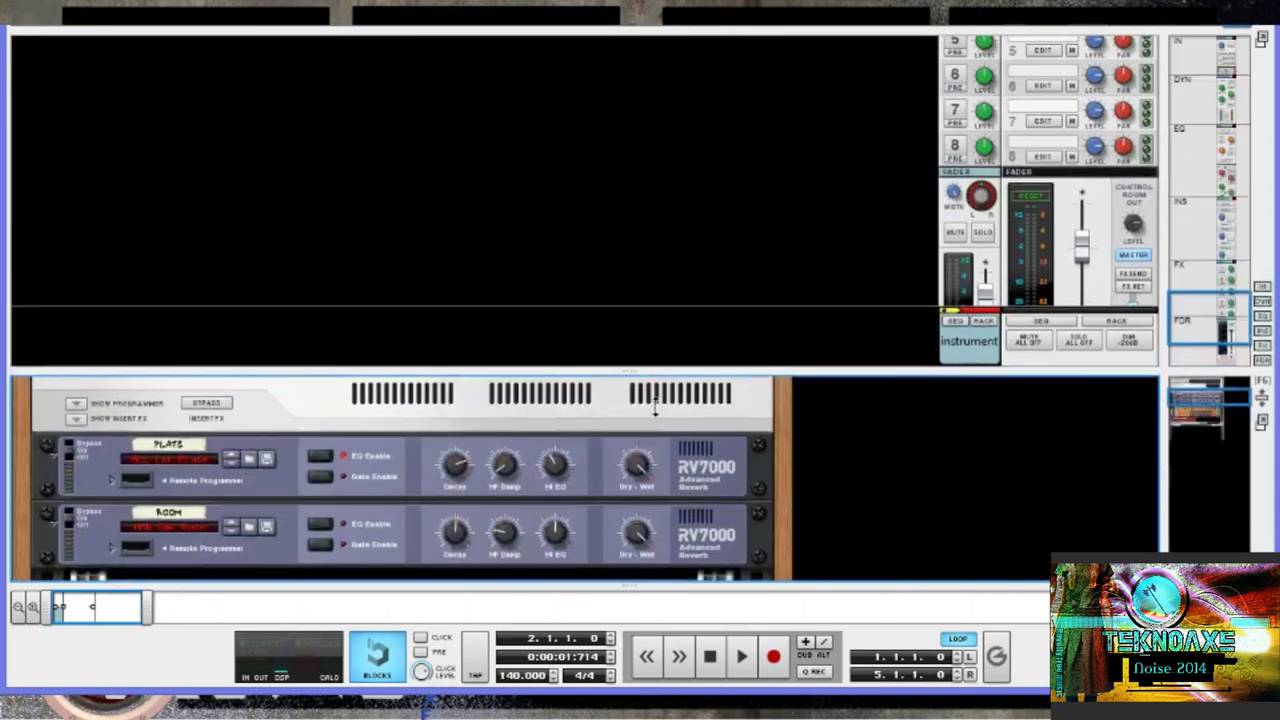
scroll(798, 448, down, 3)
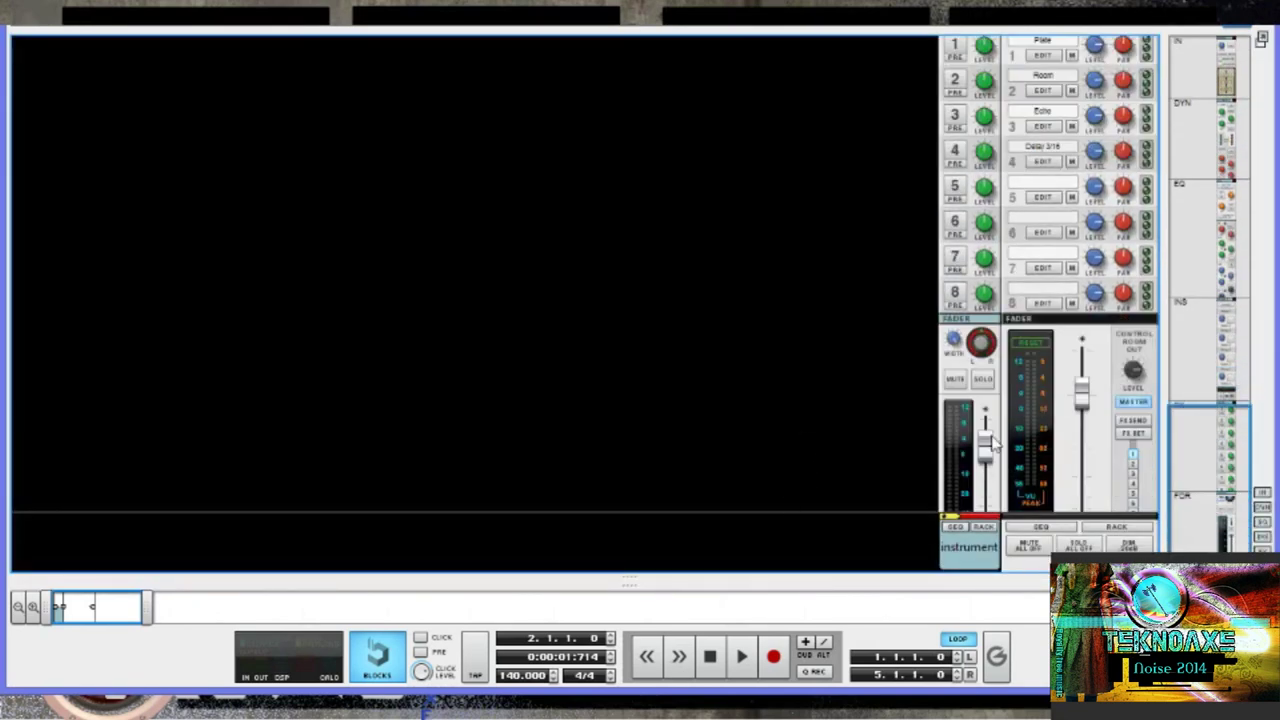
scroll(976, 122, up, 5)
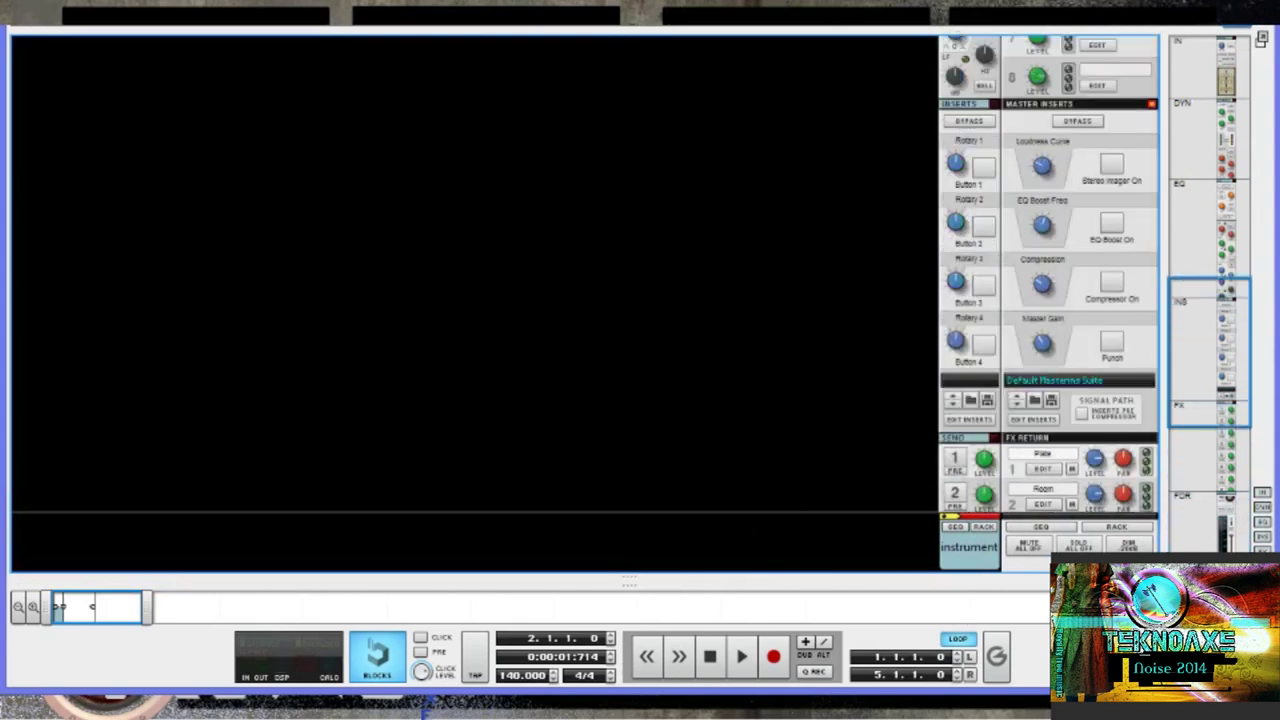
scroll(976, 122, down, 5)
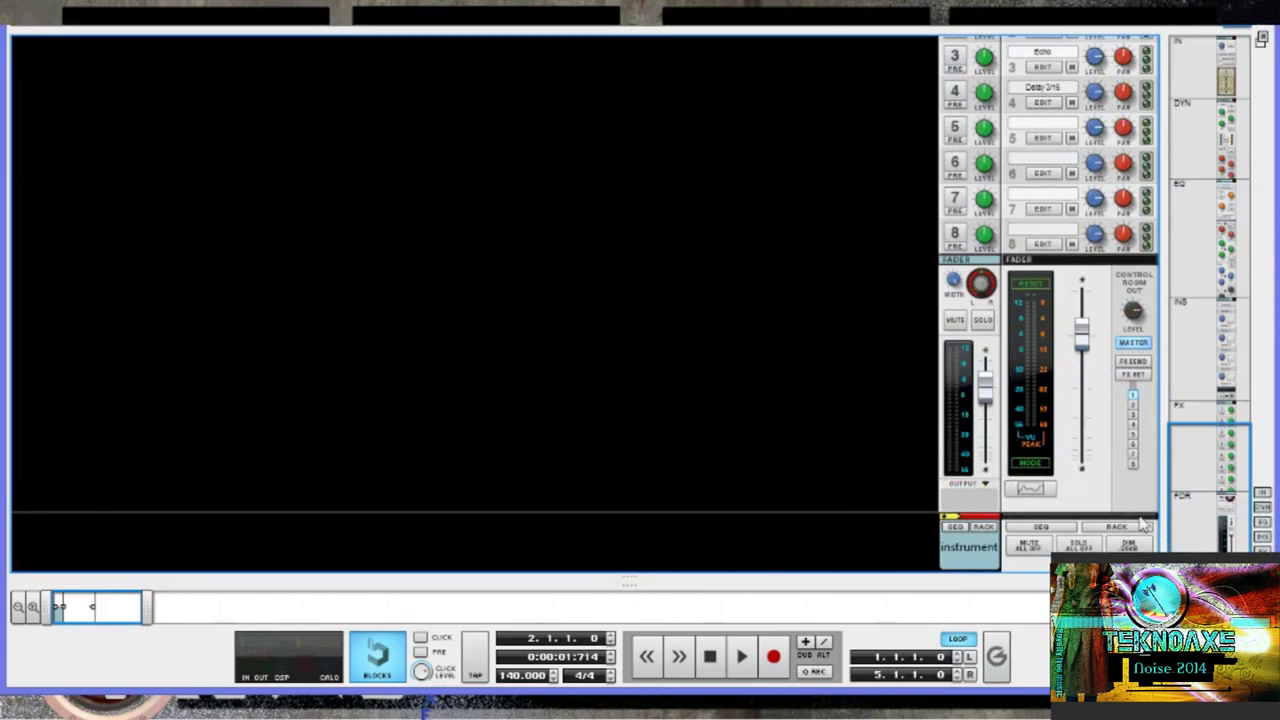
mouse_move(985, 385)
mouse_down()
mouse_move(995, 350)
mouse_move(988, 382)
mouse_up()
click(1084, 338)
drag(1092, 343, 1092, 343)
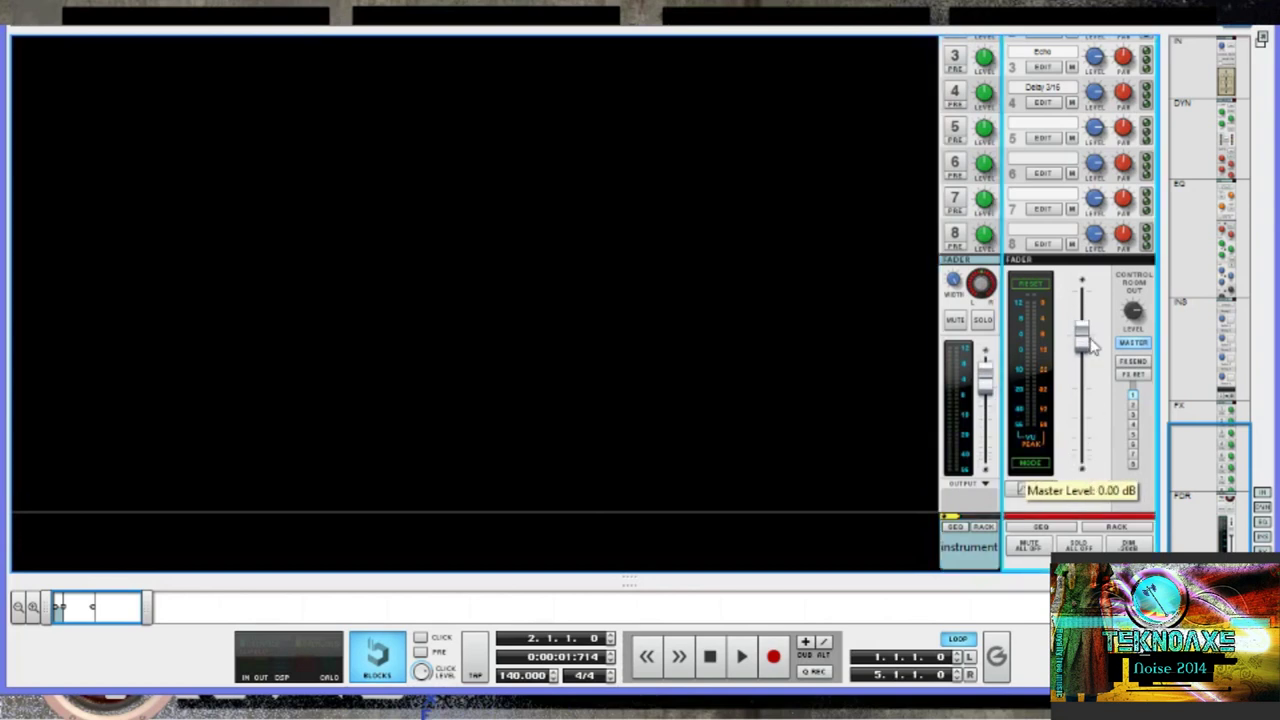
Step: Try out the Dance and Hip Hop mastering patches in the master inserts
scroll(1046, 398, up, 5)
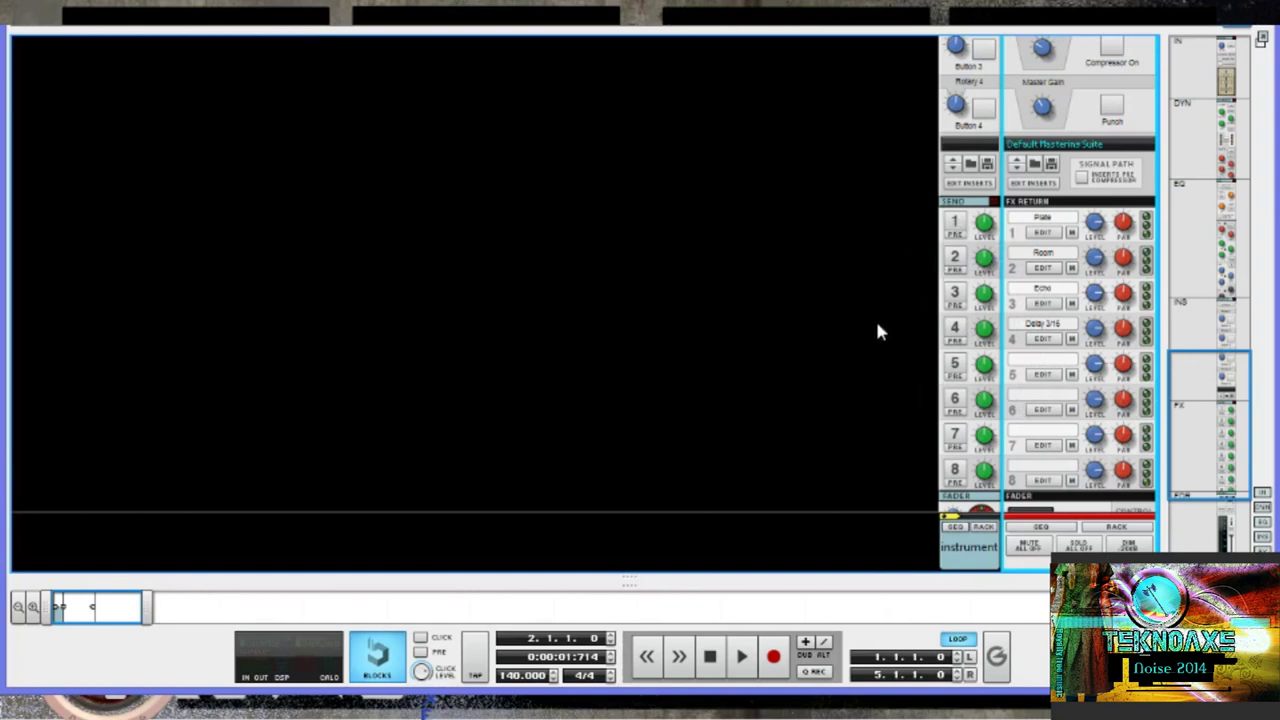
scroll(754, 323, up, 2)
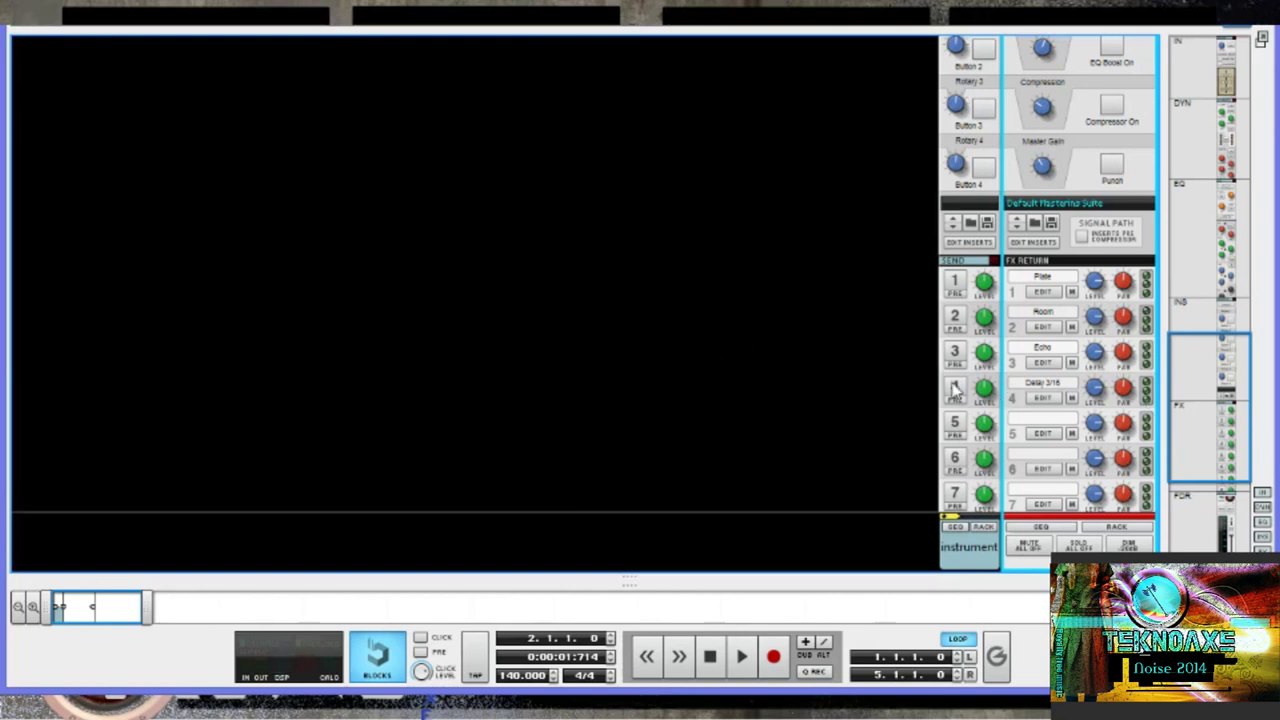
scroll(1055, 258, up, 2)
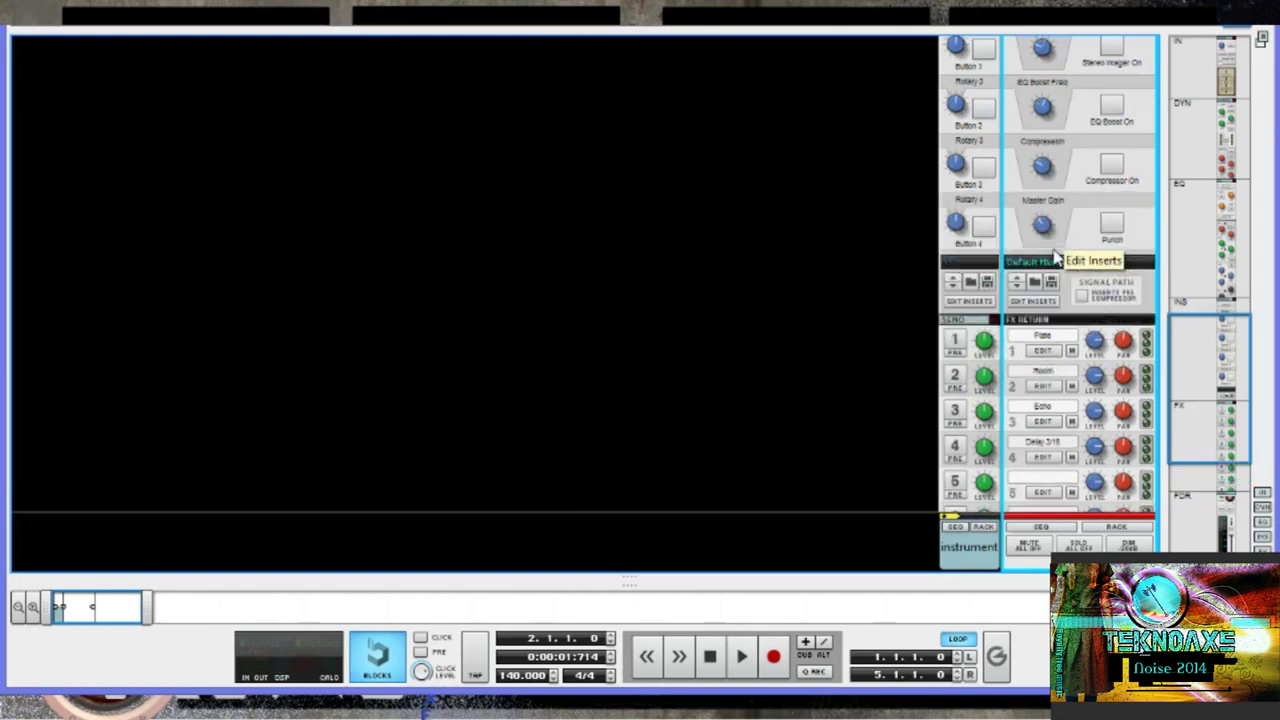
scroll(1055, 258, up, 4)
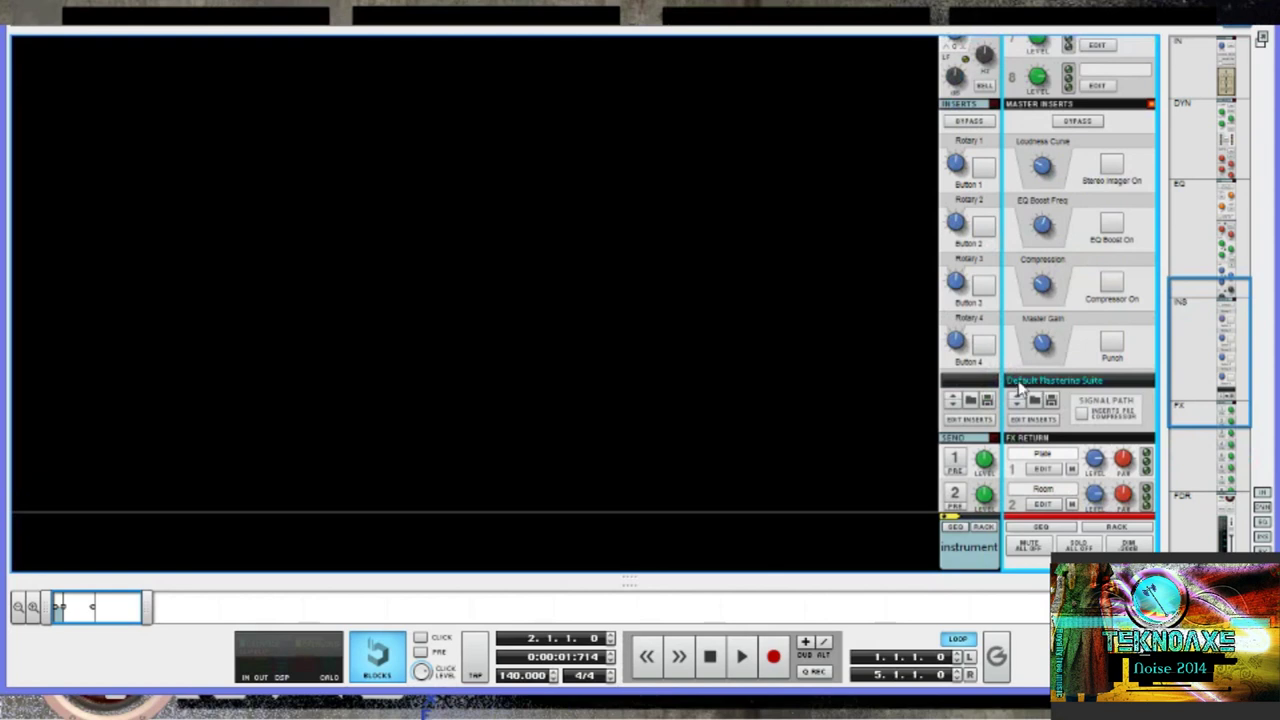
click(1020, 390)
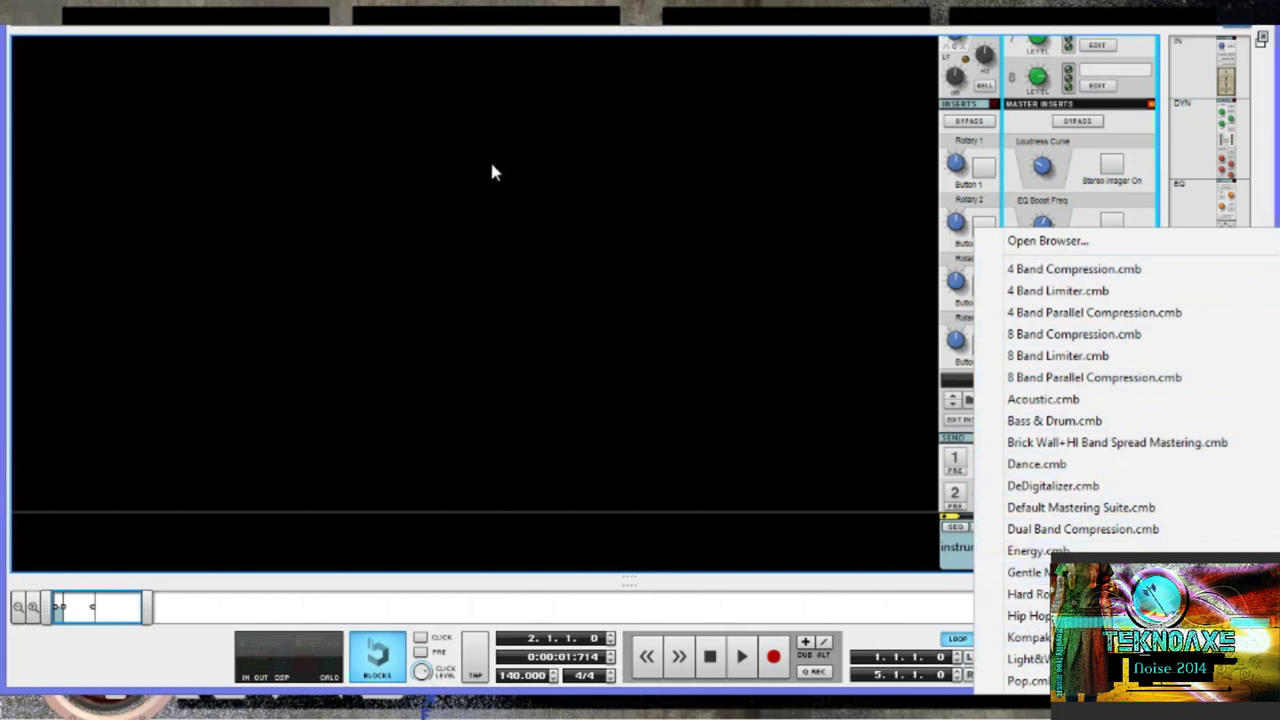
click(1086, 468)
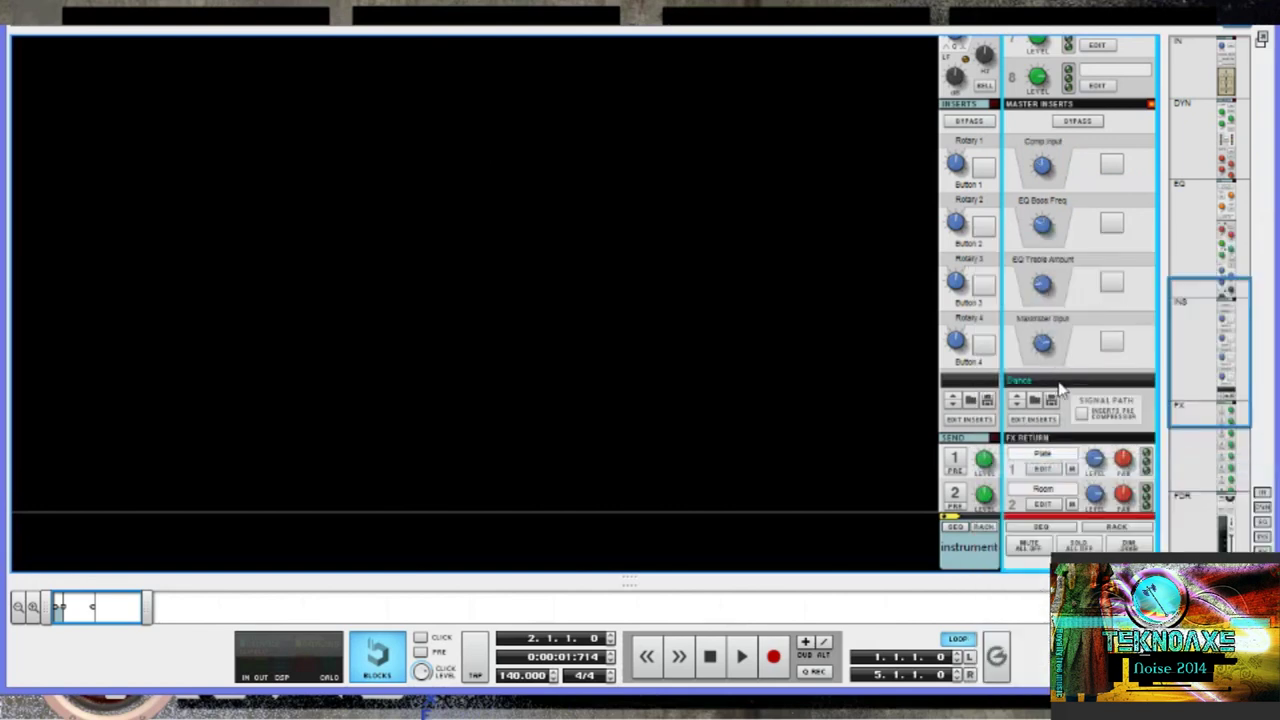
click(1058, 384)
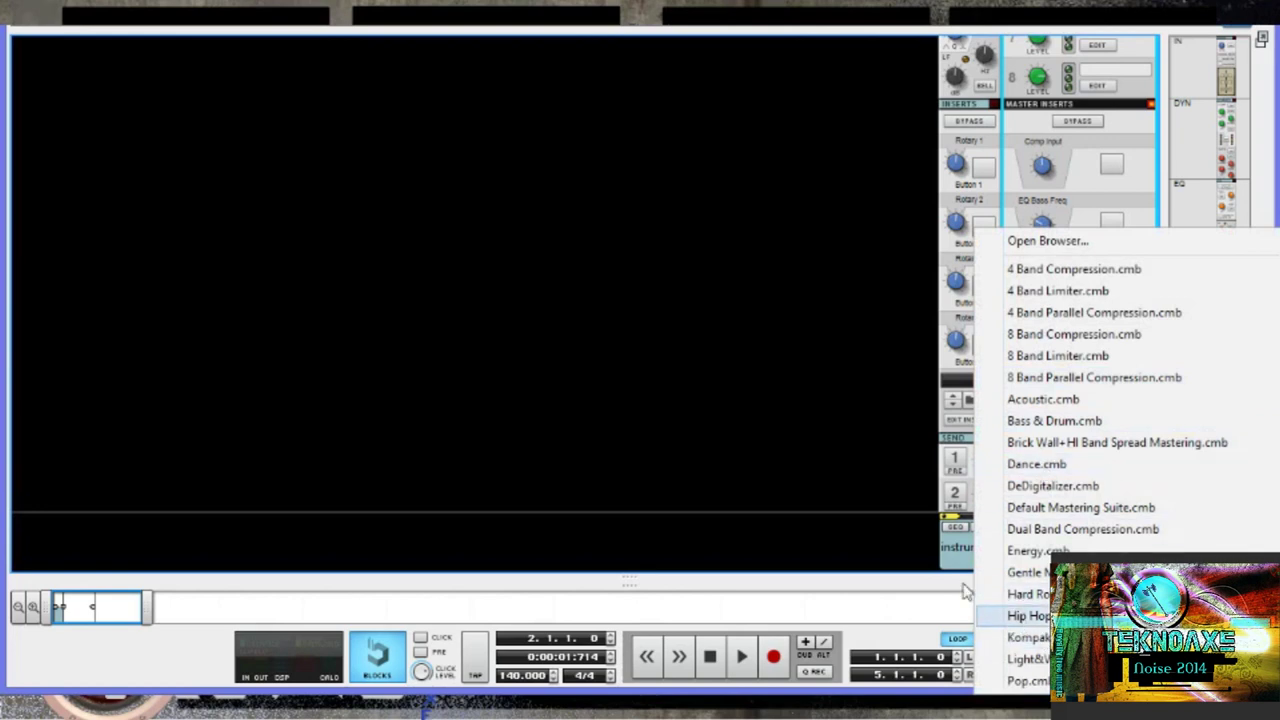
click(1030, 616)
scroll(948, 360, up, 5)
scroll(948, 360, down, 10)
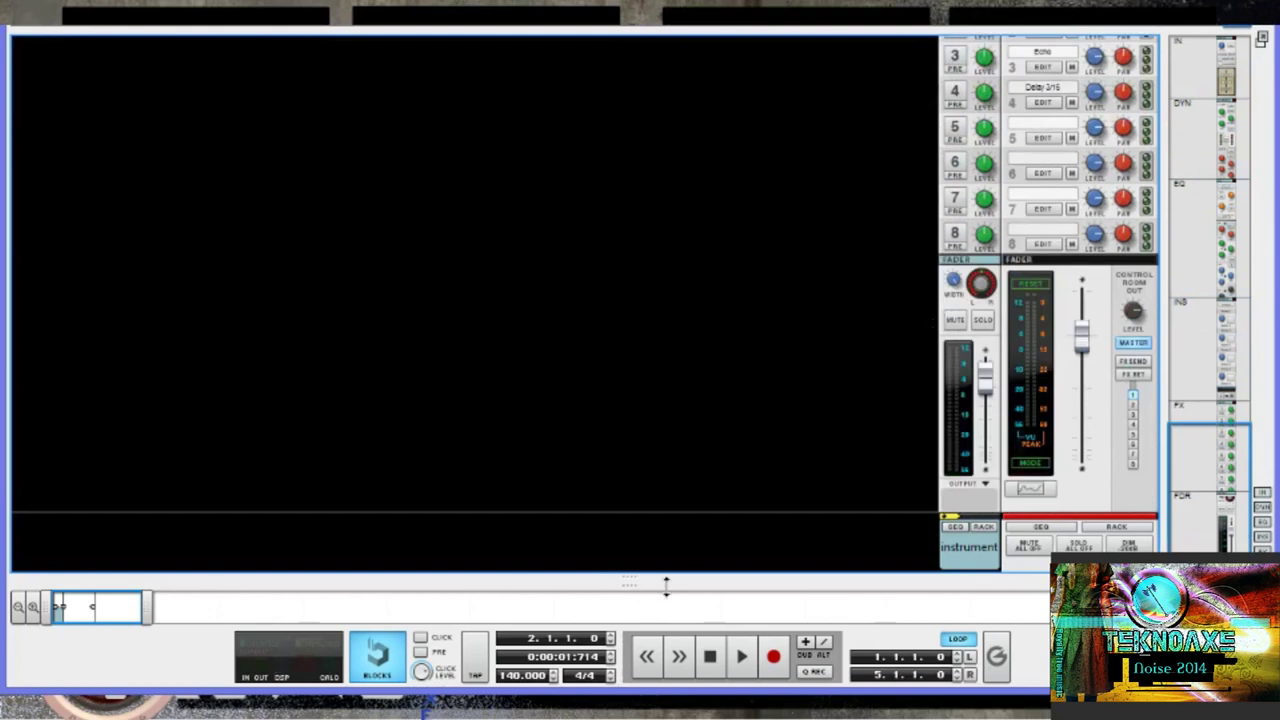
Step: Bring the rack back to full height with the send effects and the Instrument Combinator in view
drag(666, 586, 660, 35)
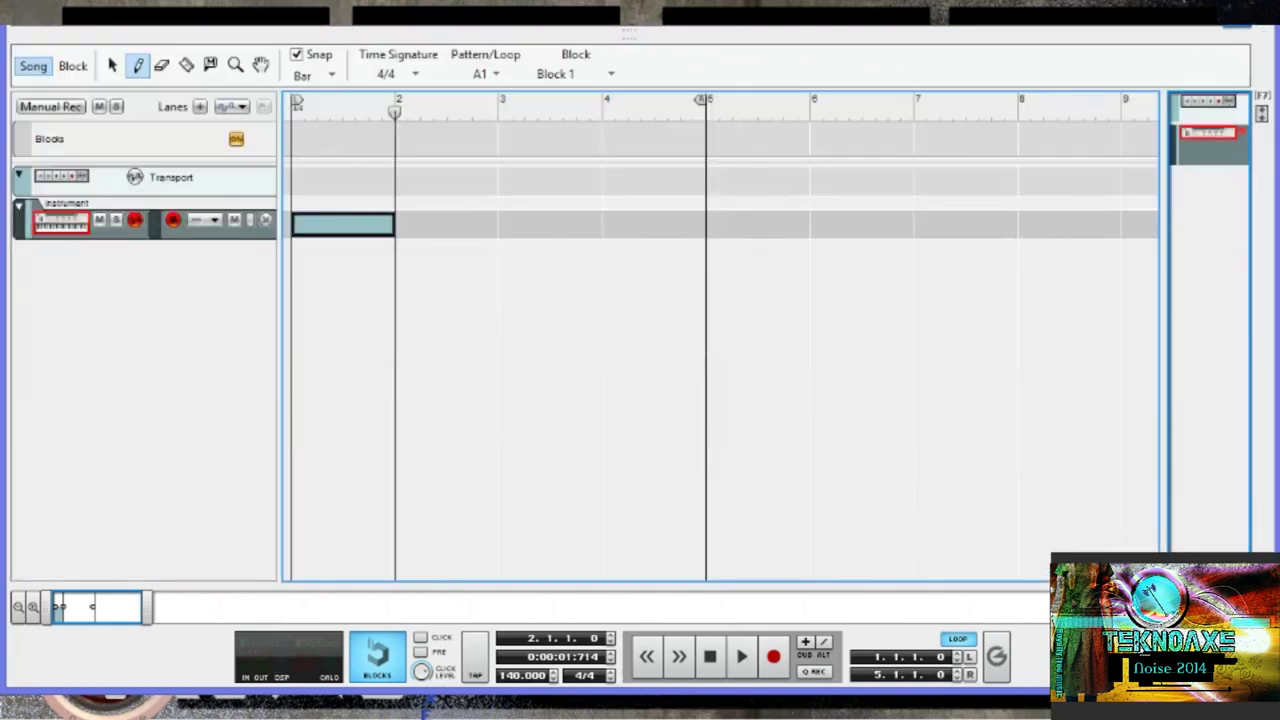
click(1263, 115)
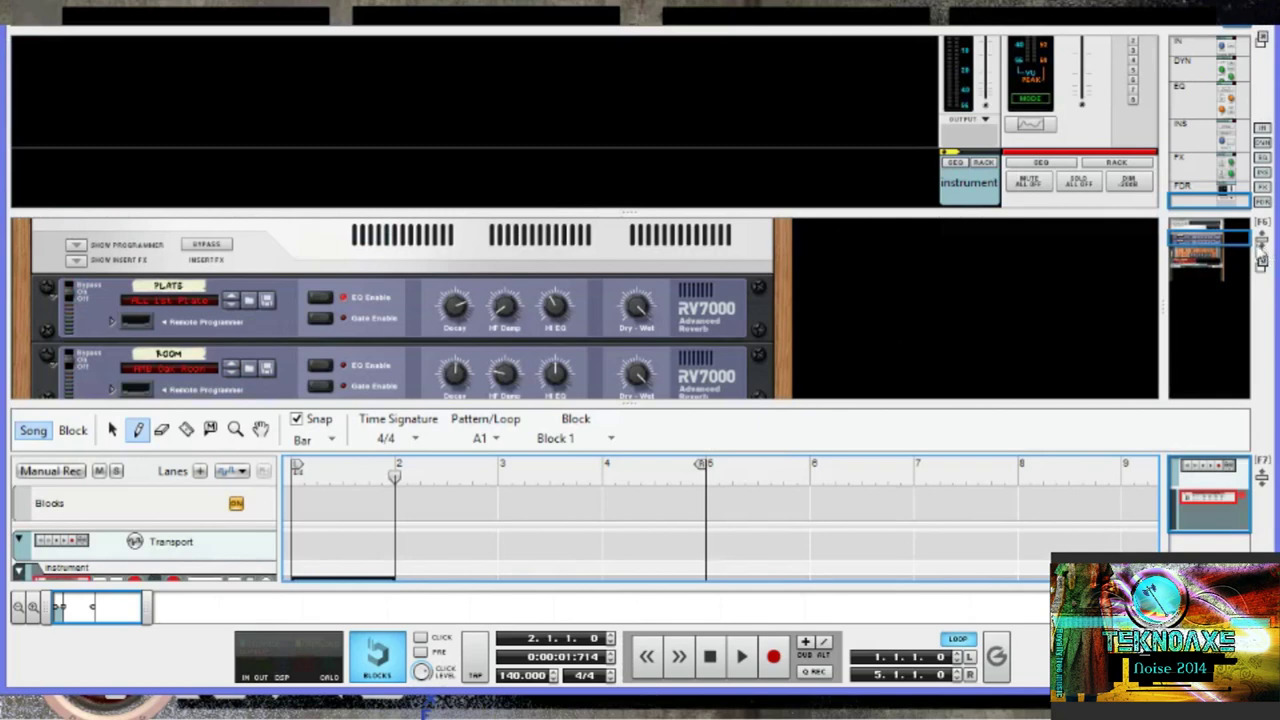
click(1262, 240)
scroll(830, 306, up, 2)
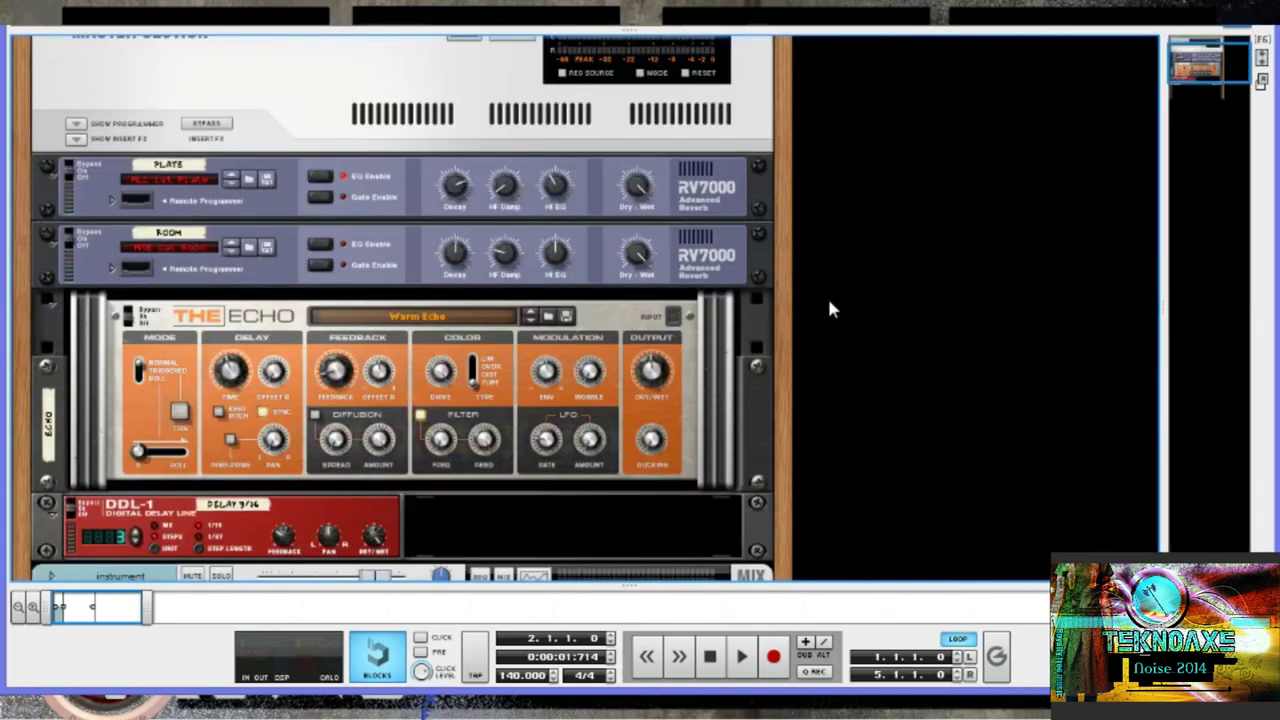
scroll(826, 310, down, 2)
scroll(826, 314, up, 1)
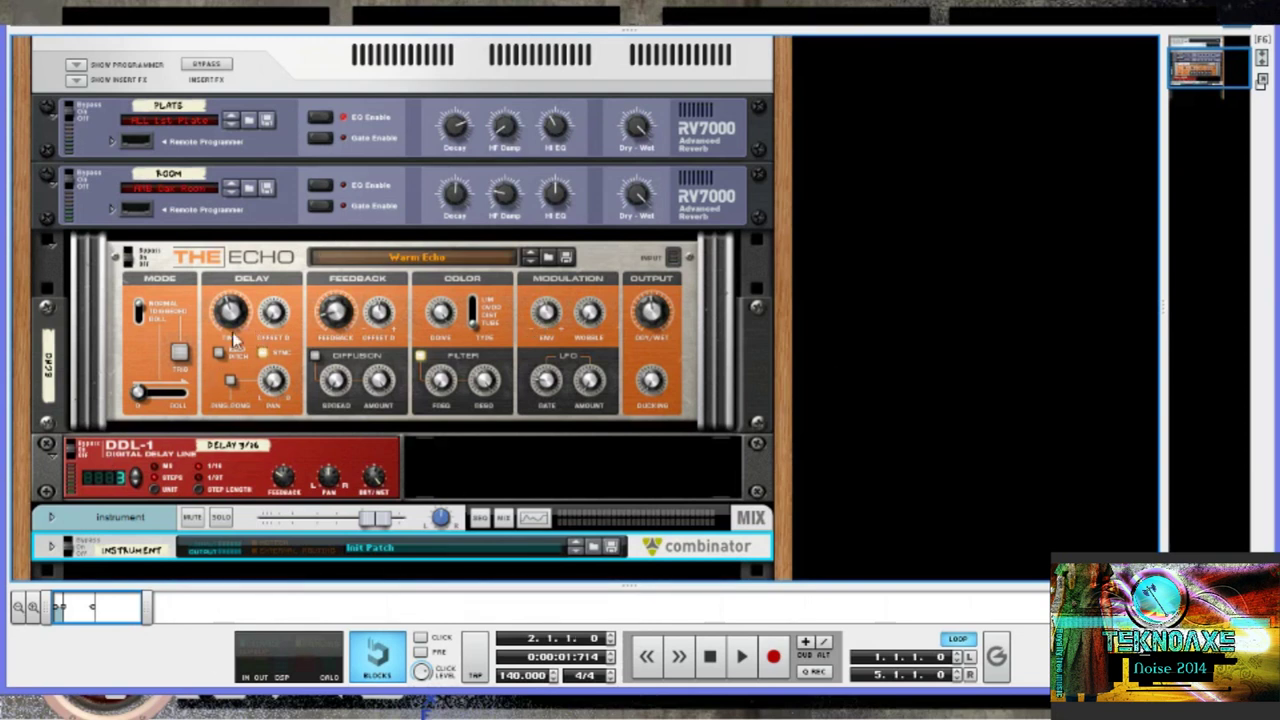
Step: Adjust sample settings on the send effects: The Echo's delay time, the DDL-1's pan and the Room reverb's decay
drag(229, 313, 254, 318)
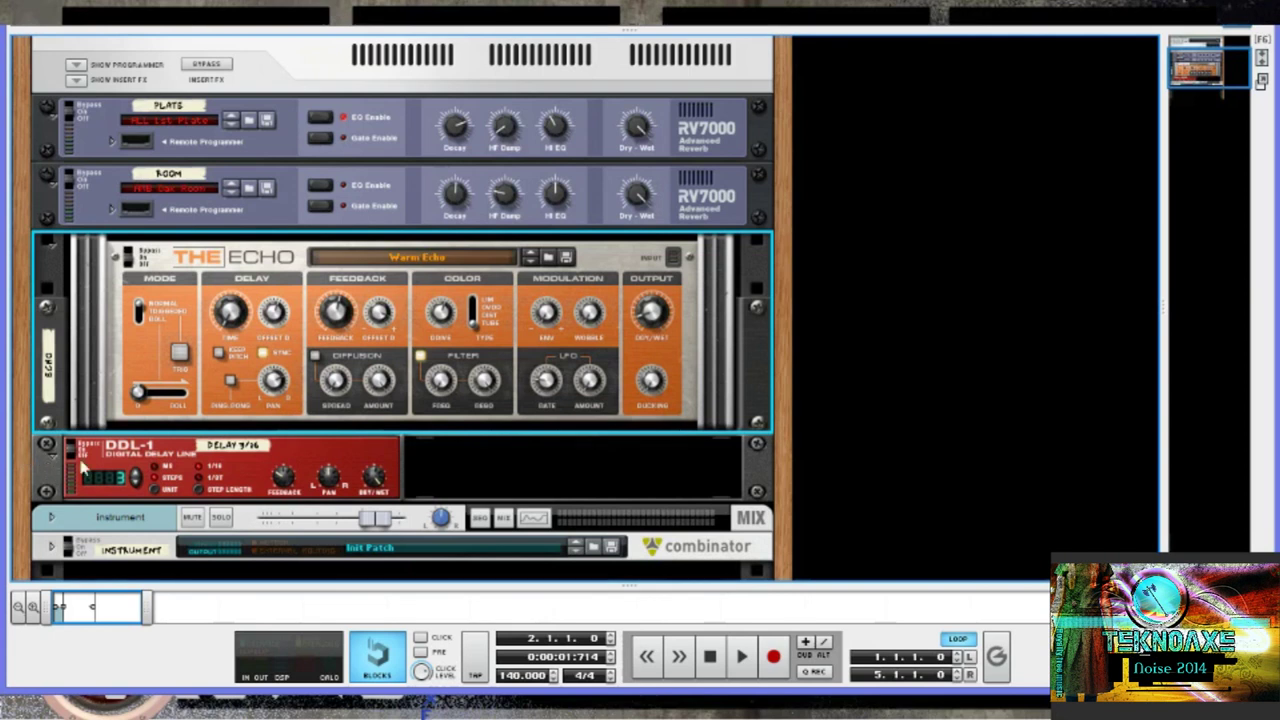
click(283, 476)
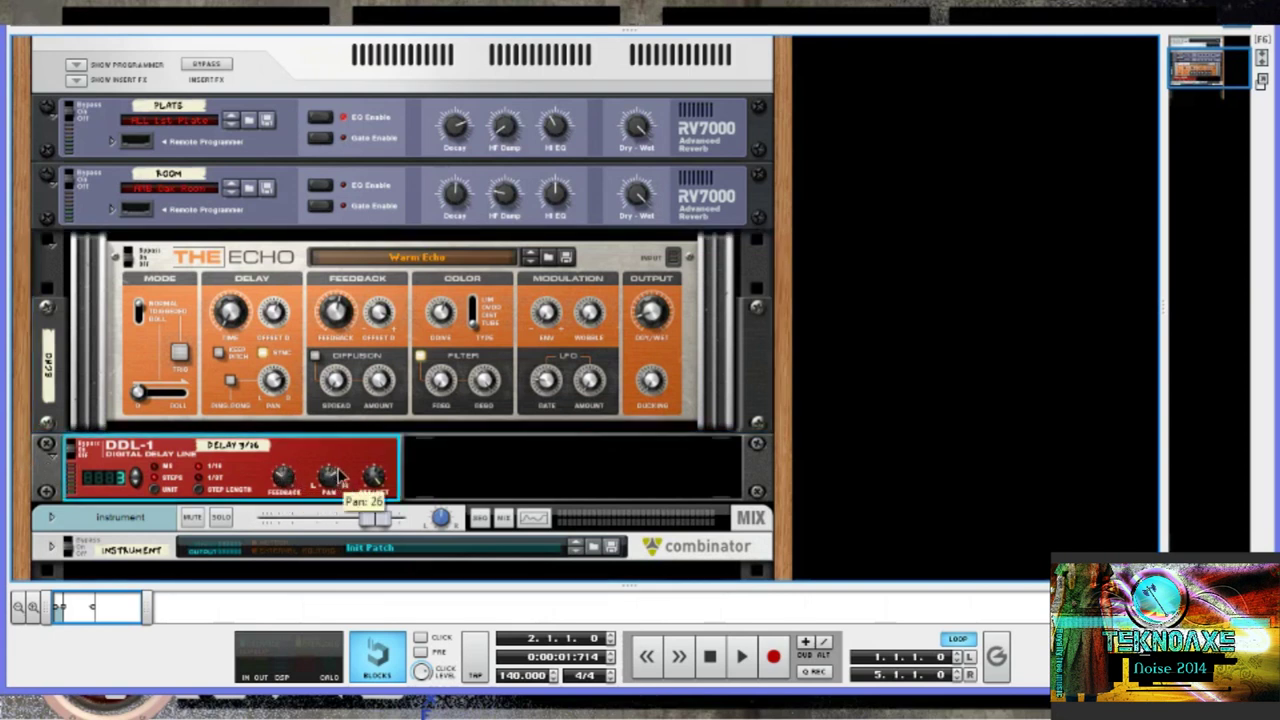
click(504, 200)
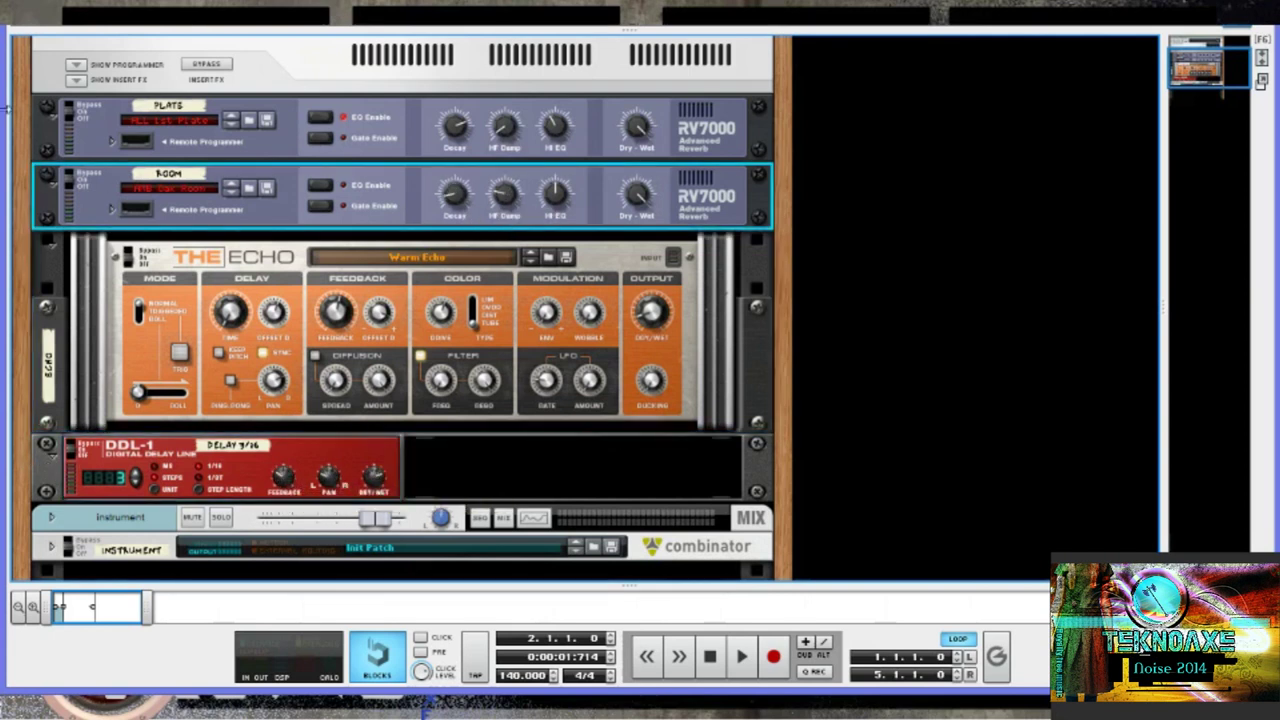
Step: Browse the reverb patches available for the Room RV7000 and look over the rack's send effects
click(211, 192)
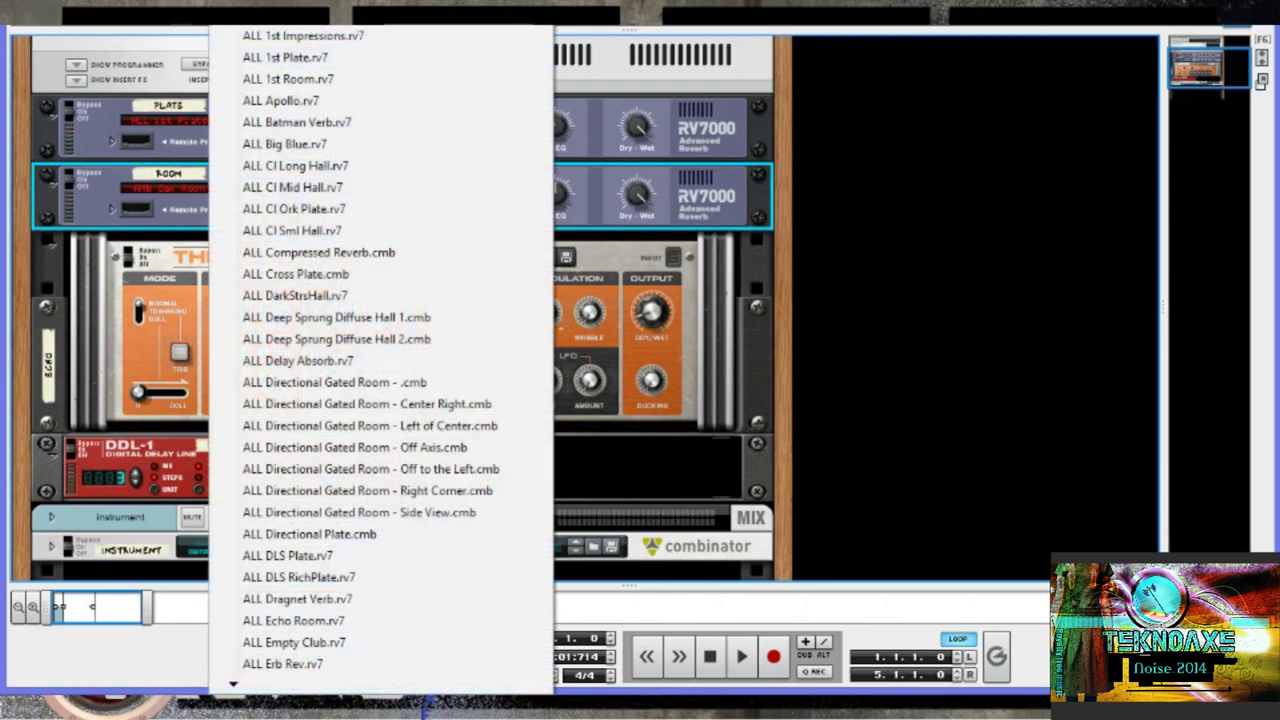
click(935, 345)
scroll(775, 358, down, 3)
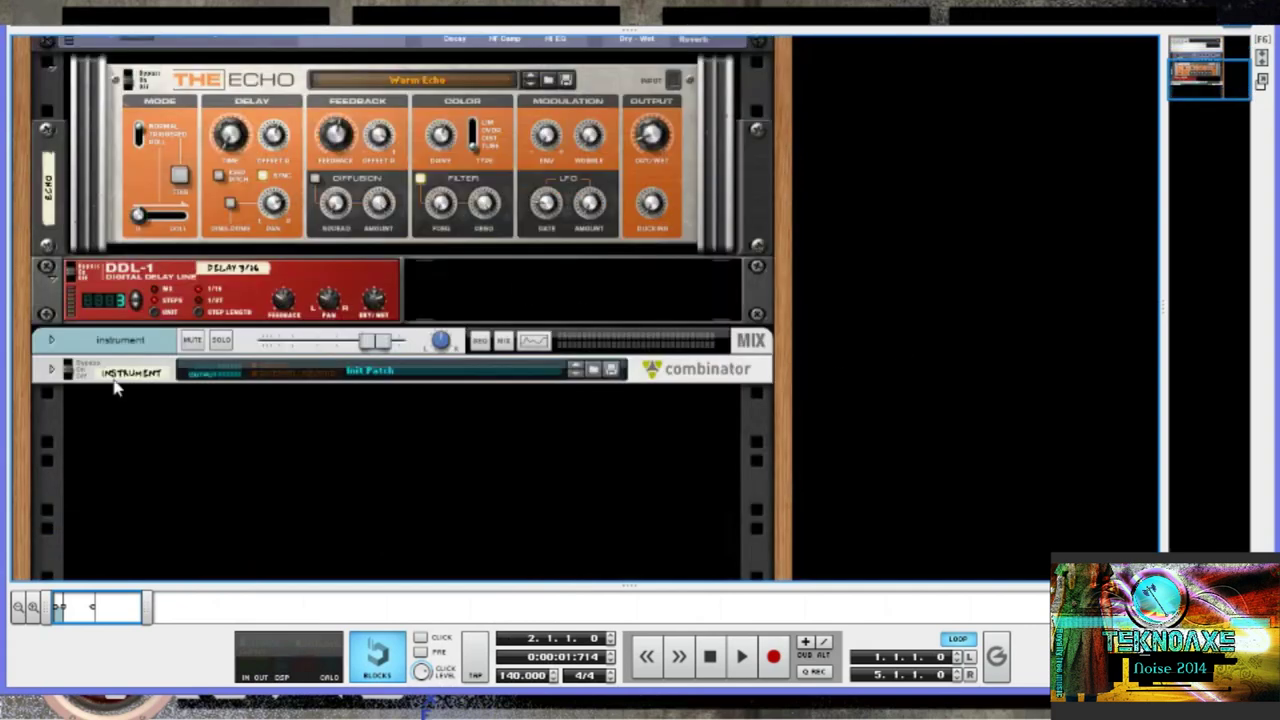
scroll(165, 302, up, 3)
scroll(165, 302, down, 1)
scroll(165, 302, up, 3)
scroll(265, 352, down, 3)
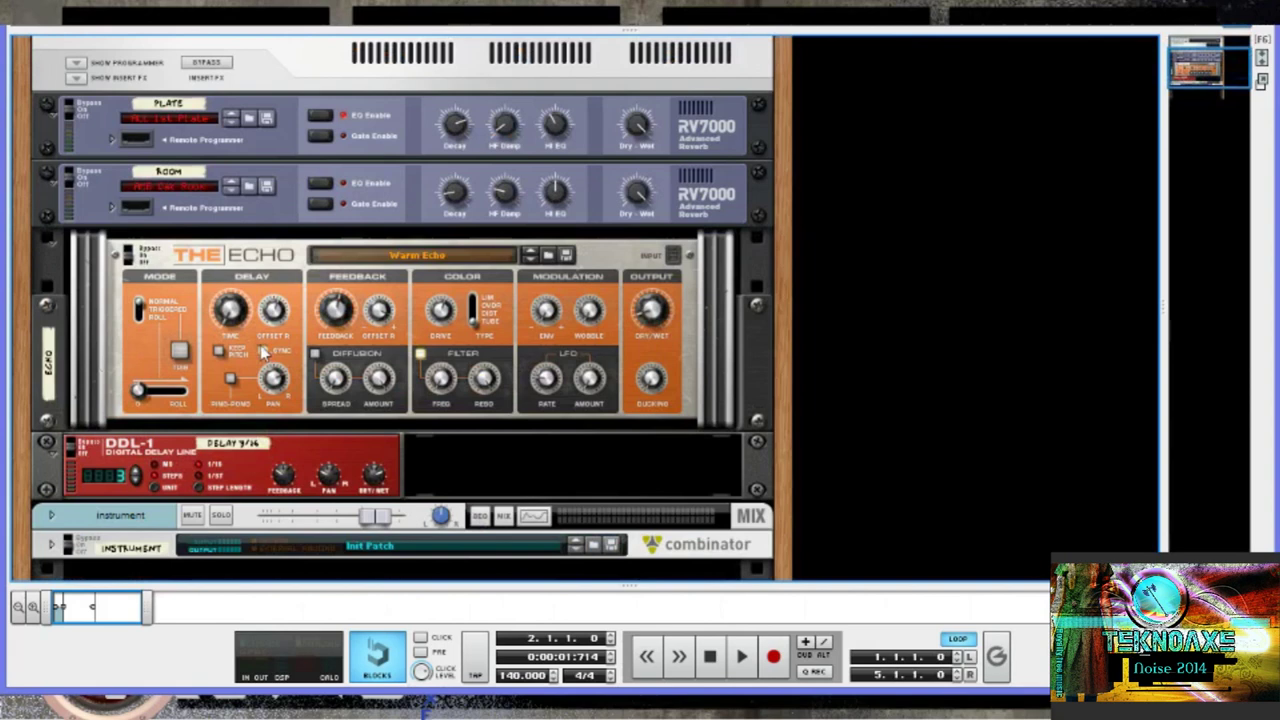
Step: Open the Room RV7000's remote programmer and adjust its early reflection settings
click(113, 207)
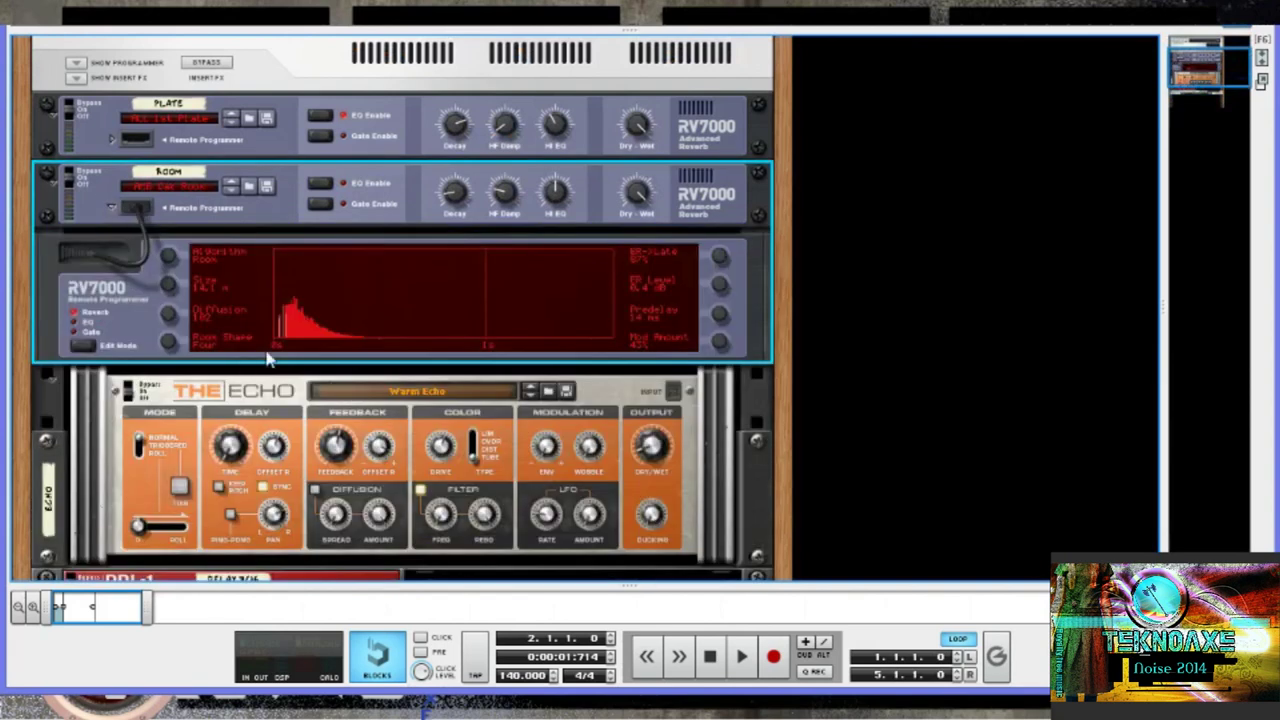
scroll(530, 370, down, 3)
scroll(538, 375, up, 3)
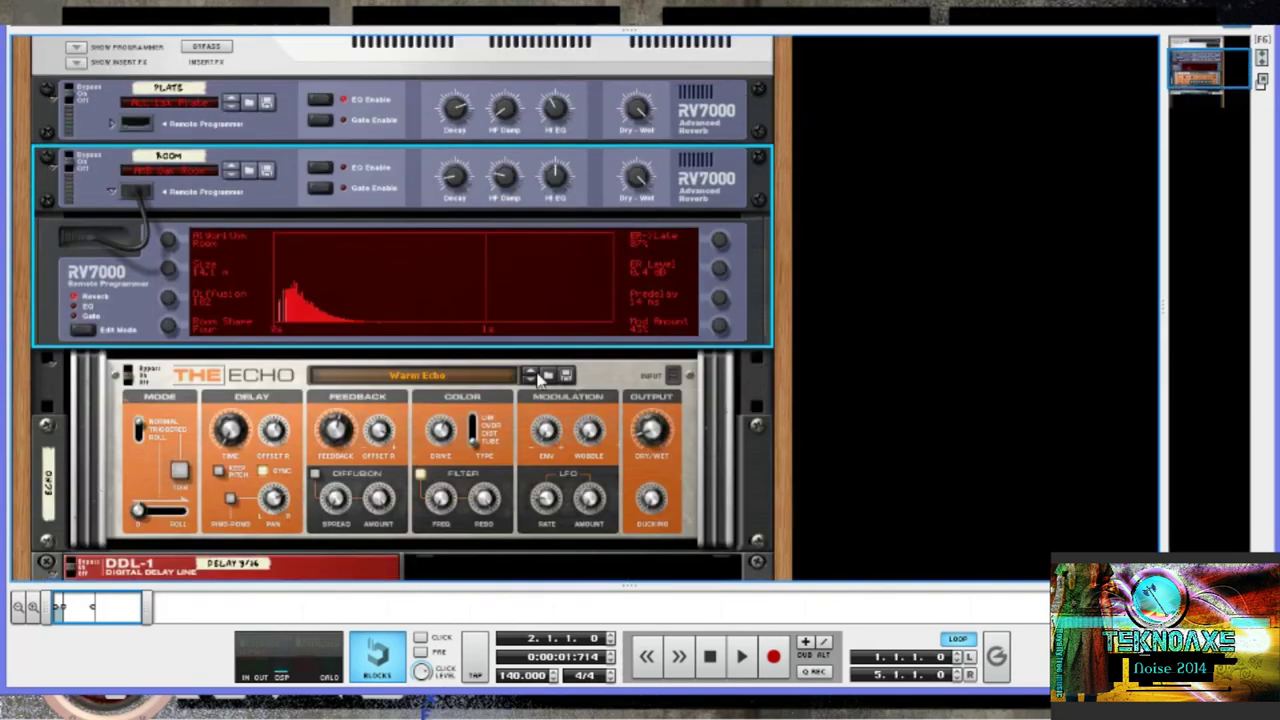
scroll(538, 375, up, 1)
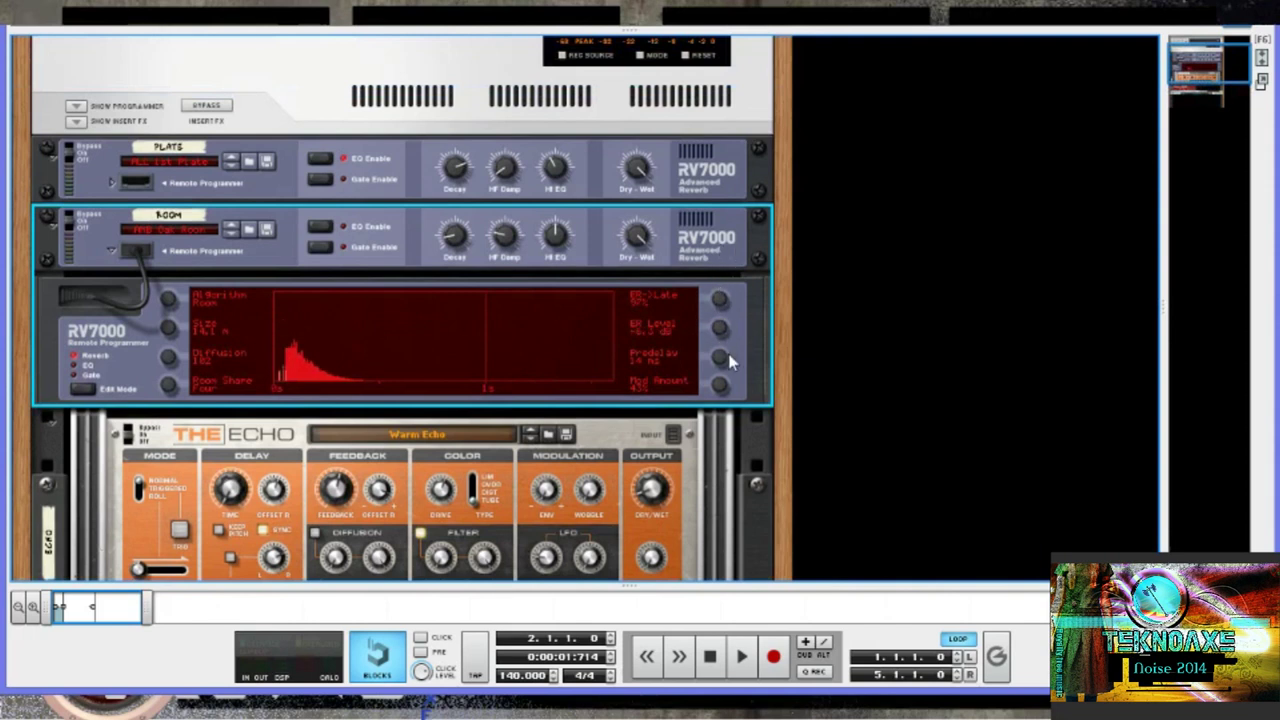
Step: Lower the Room reverb's mod amount and set its predelay to 0 ms after trying longer predelays
scroll(728, 360, up, 2)
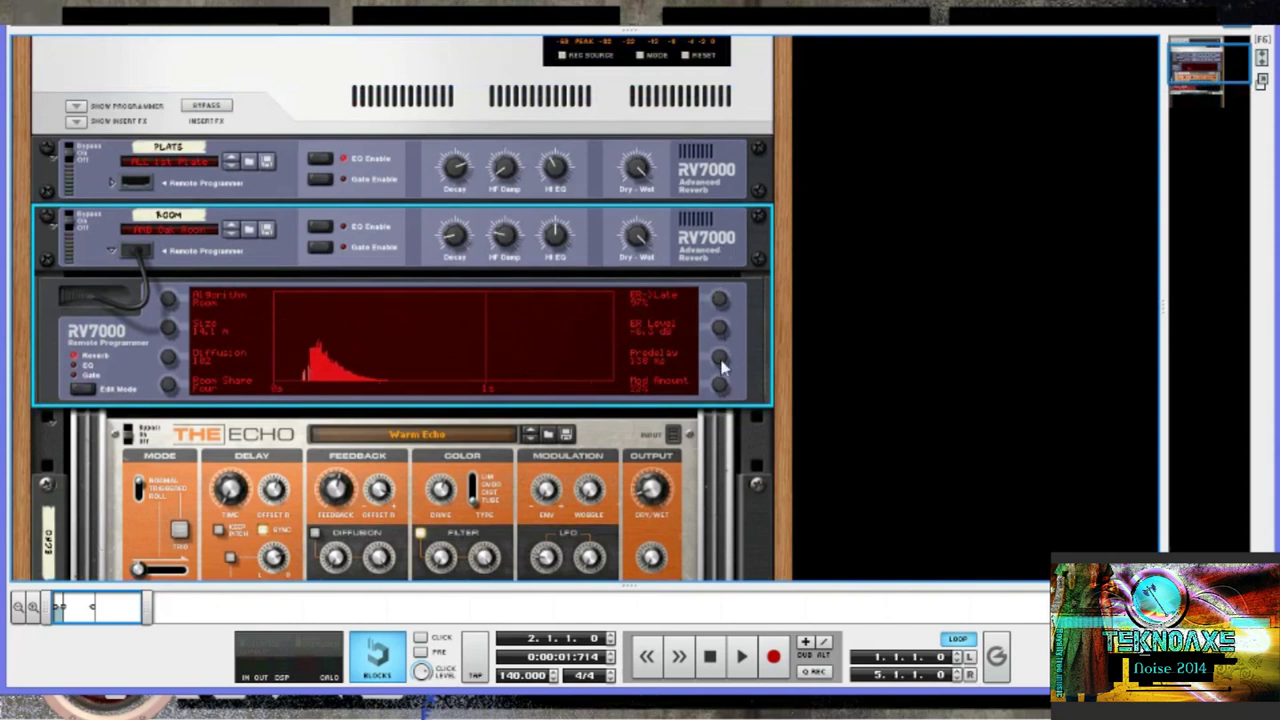
scroll(722, 362, up, 3)
scroll(716, 340, down, 2)
scroll(692, 310, up, 3)
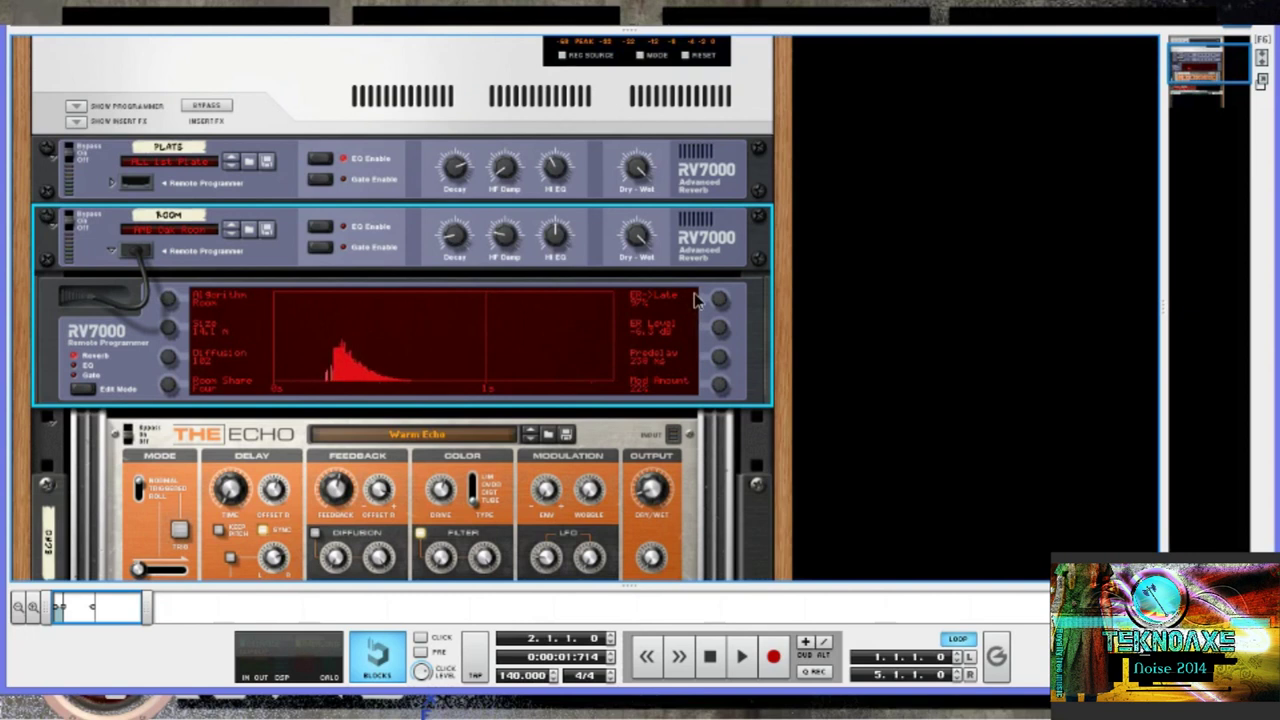
scroll(698, 303, down, 1)
scroll(708, 362, down, 5)
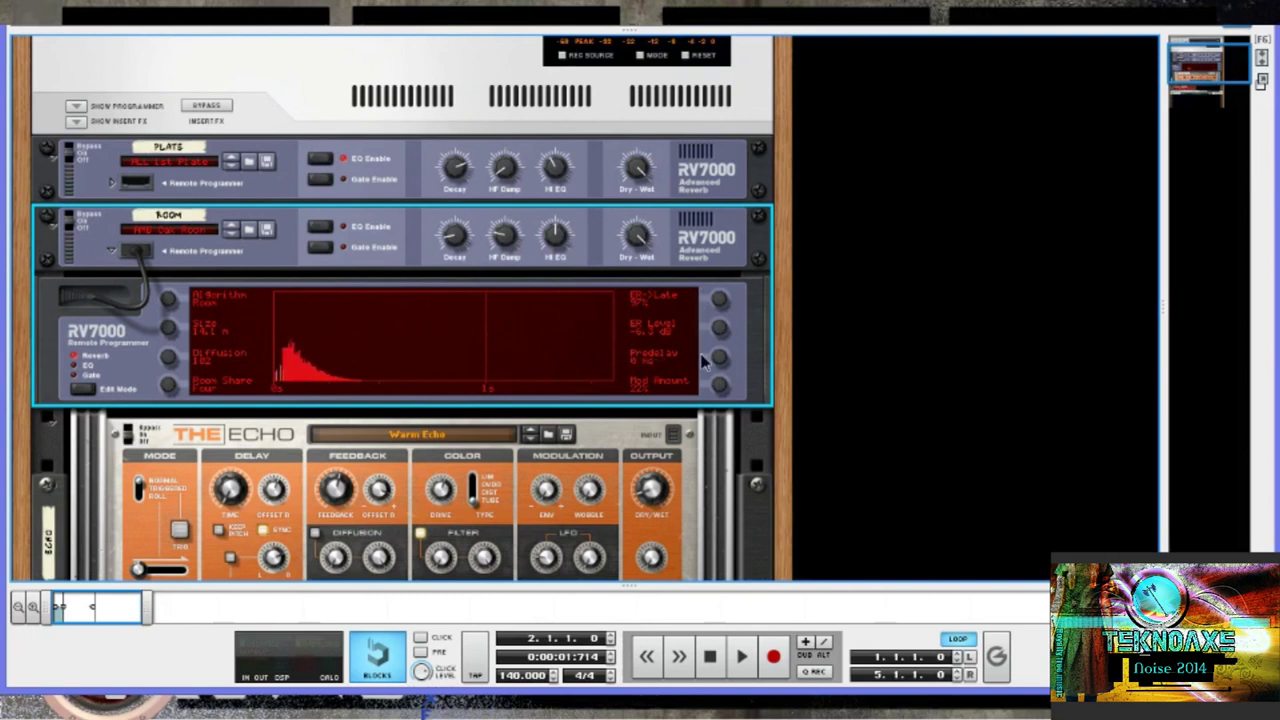
Step: Fold the Room RV7000 reverb in the rack
scroll(85, 295, up, 3)
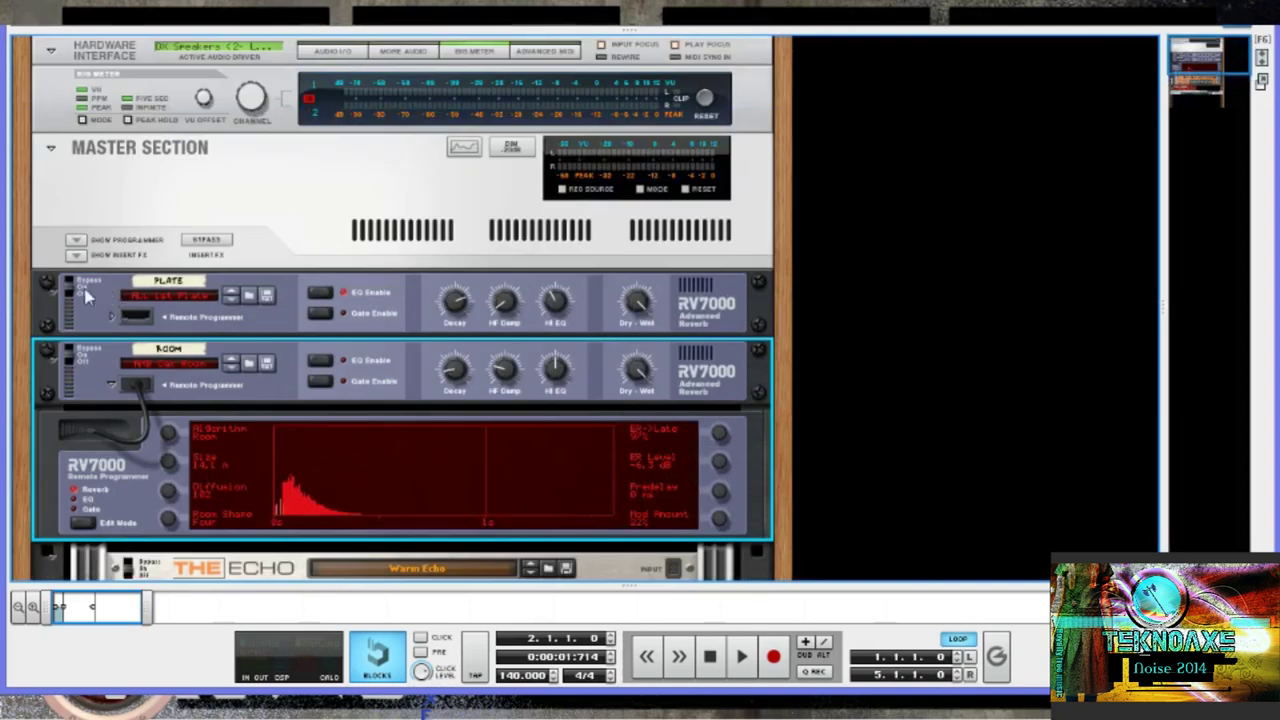
click(68, 370)
scroll(437, 394, down, 5)
scroll(438, 400, up, 2)
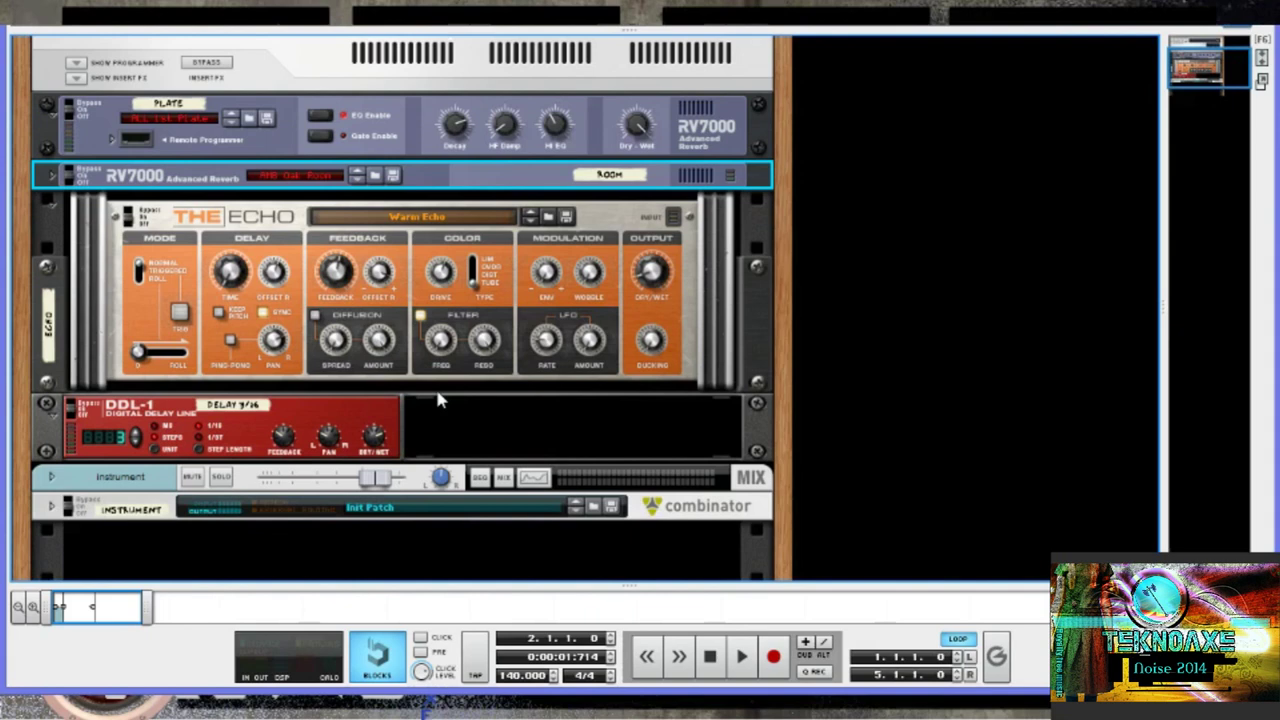
Step: Flip the rack to its back and examine how the master section's FX sends and returns are cabled to the effects
key(Tab)
scroll(437, 398, up, 3)
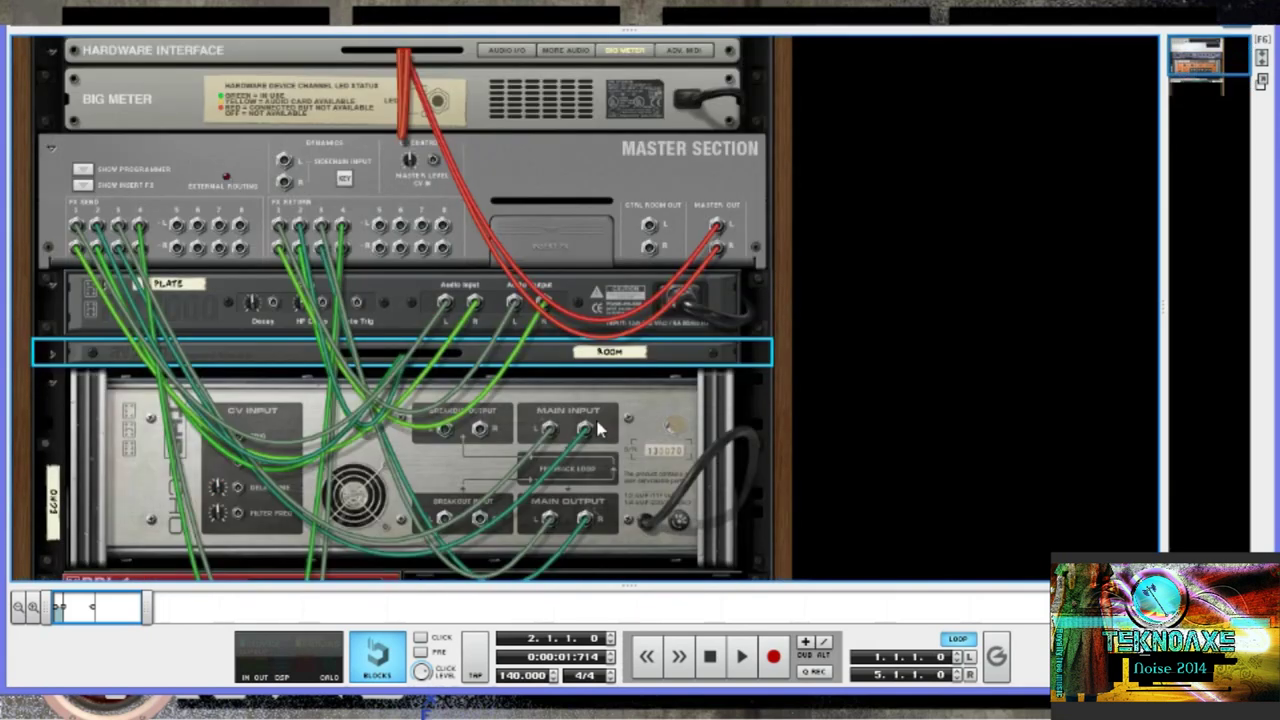
scroll(520, 410, down, 2)
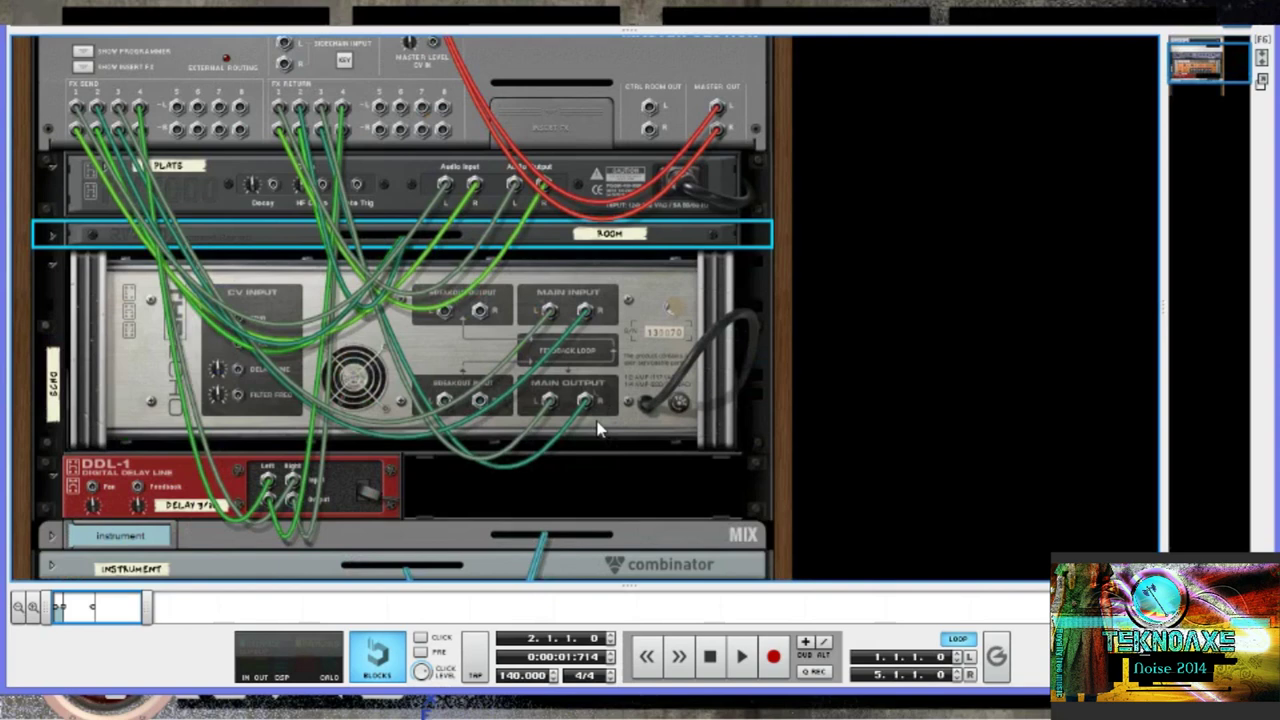
scroll(598, 430, up, 4)
scroll(598, 430, down, 2)
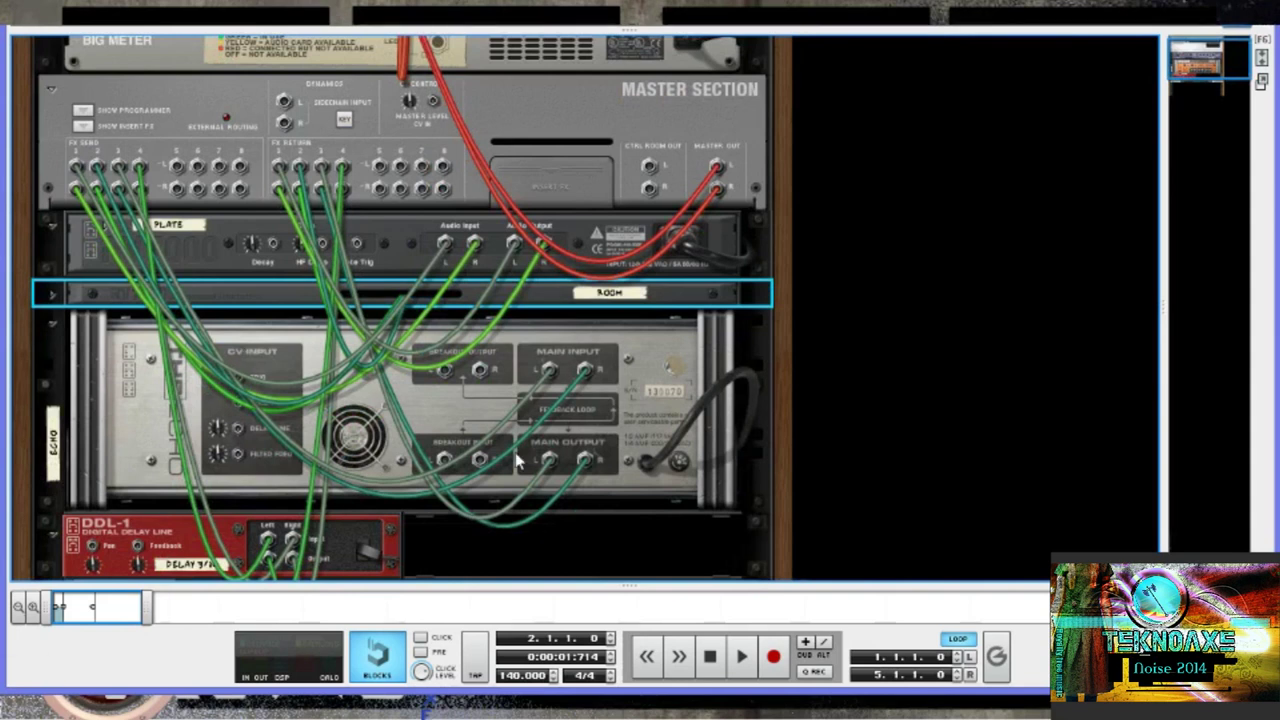
key(Tab)
key(Tab)
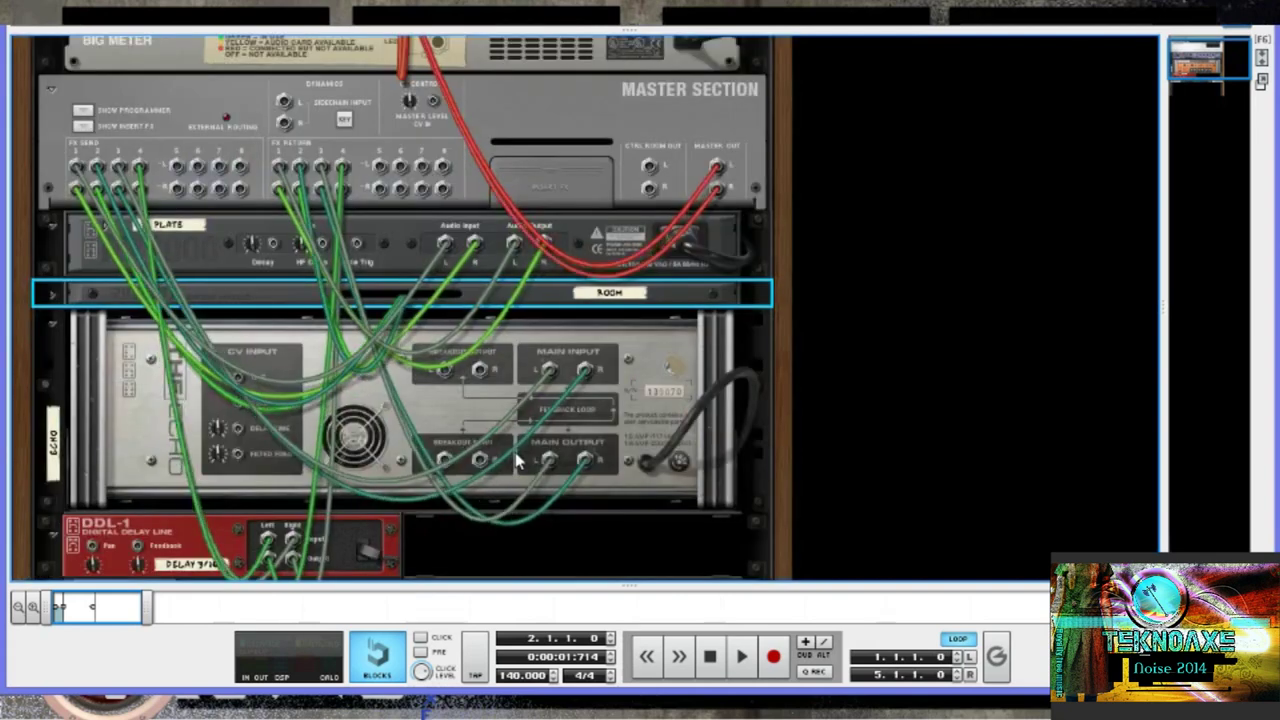
Step: Trace the master section's fourth FX send and return cables to and from the DDL-1 delay on the rack's back
scroll(656, 250, down, 1)
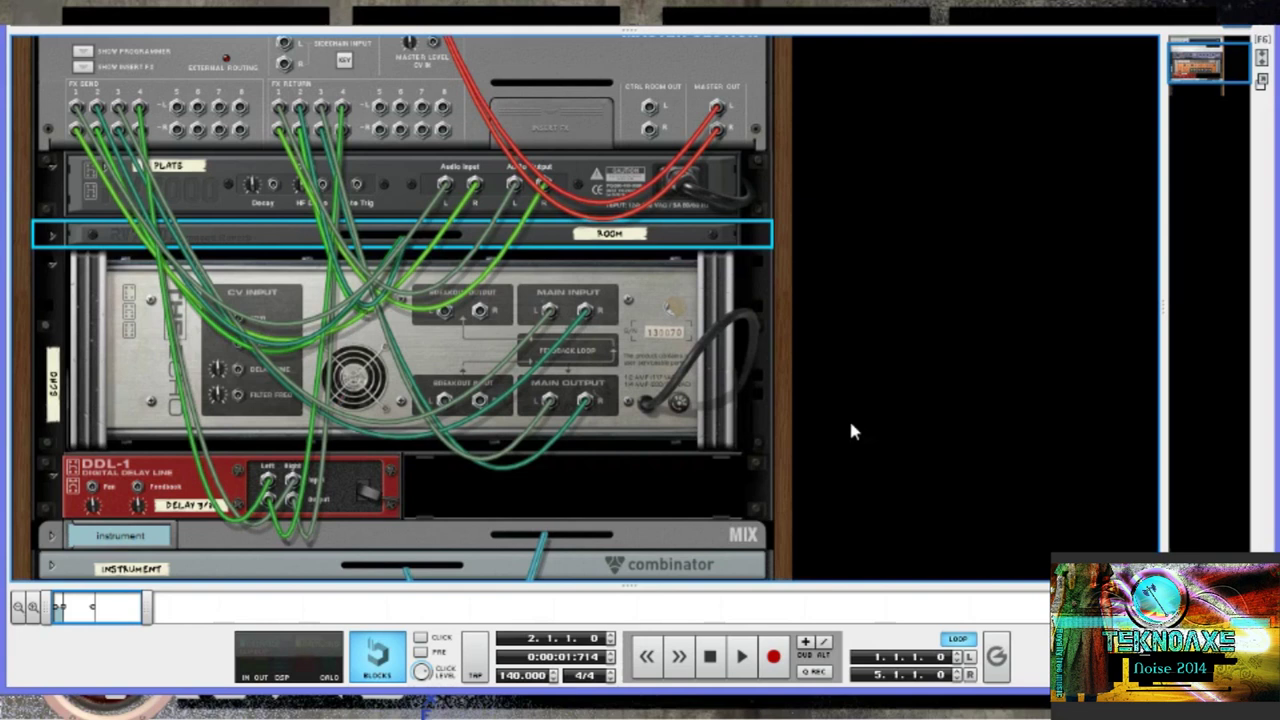
drag(343, 107, 344, 108)
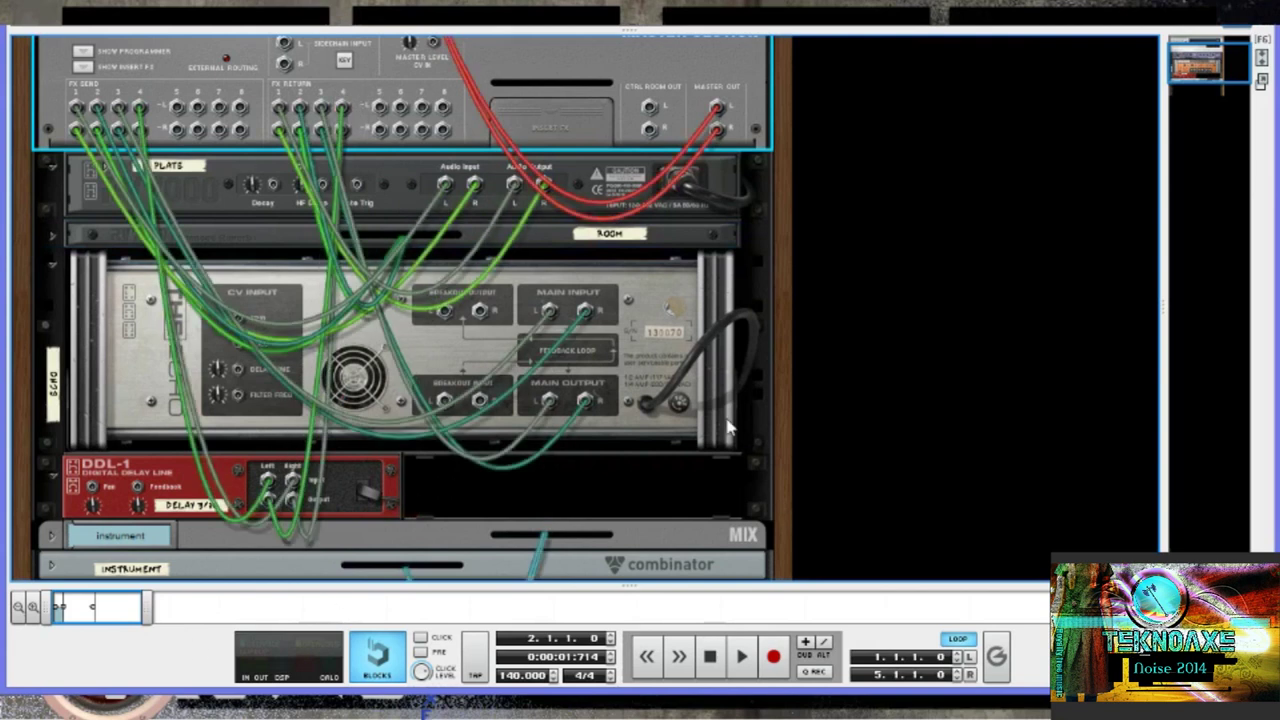
scroll(776, 356, up, 3)
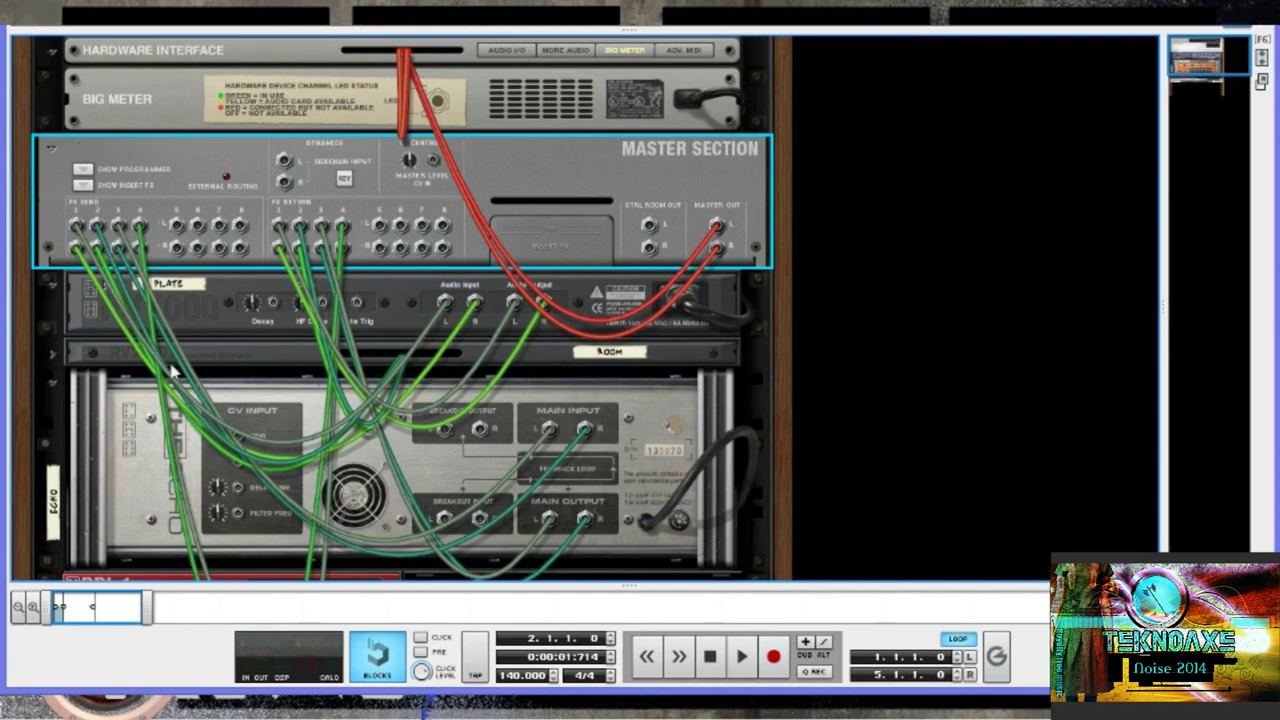
scroll(44, 297, down, 5)
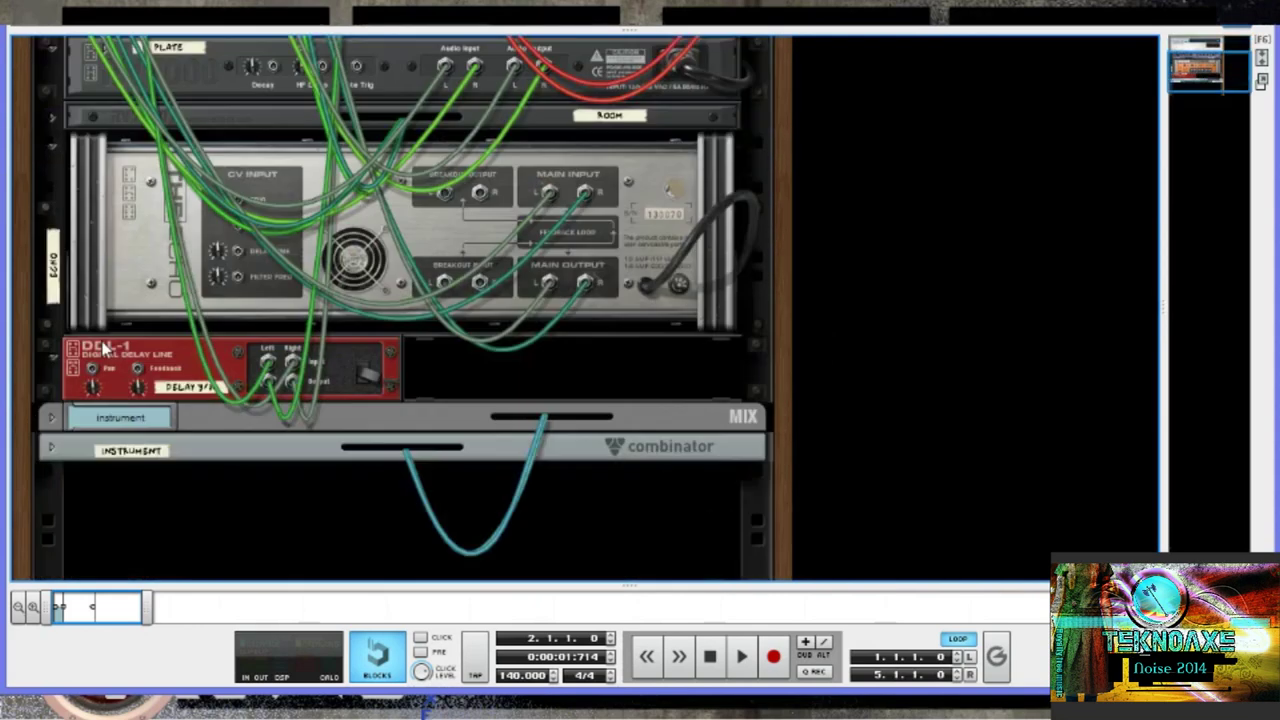
click(103, 347)
drag(130, 45, 267, 362)
scroll(247, 318, up, 5)
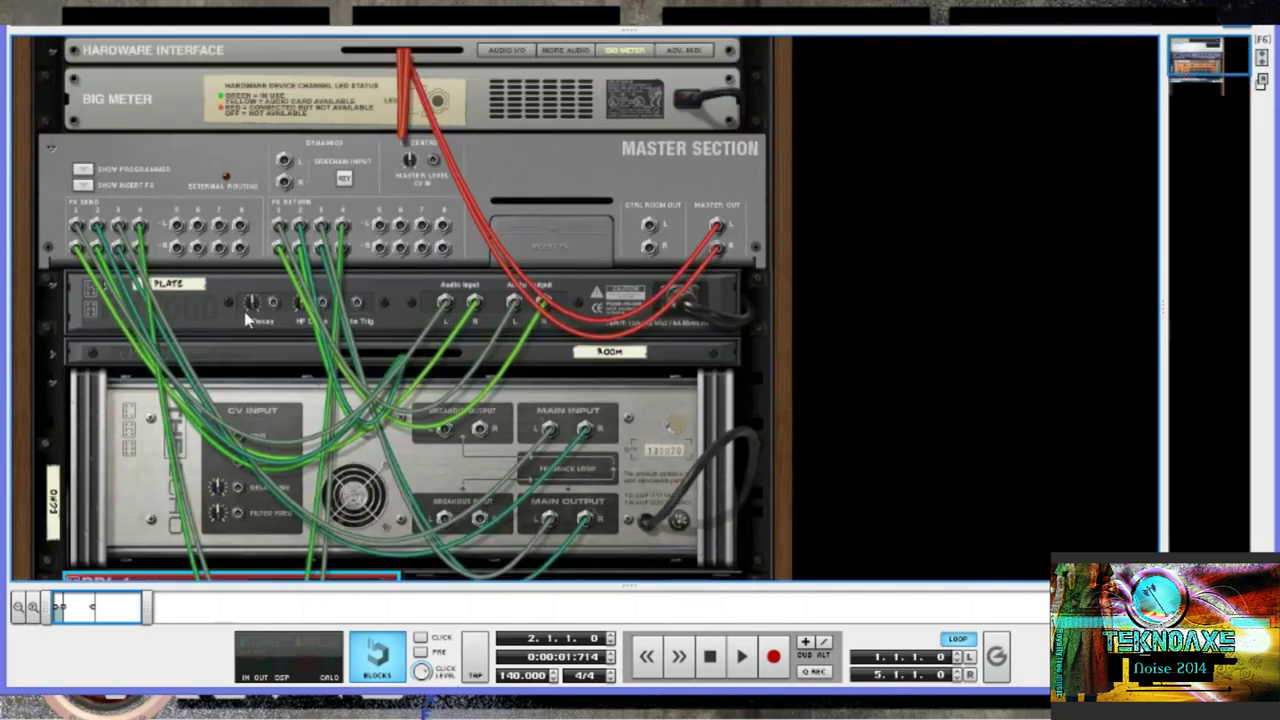
scroll(97, 278, down, 4)
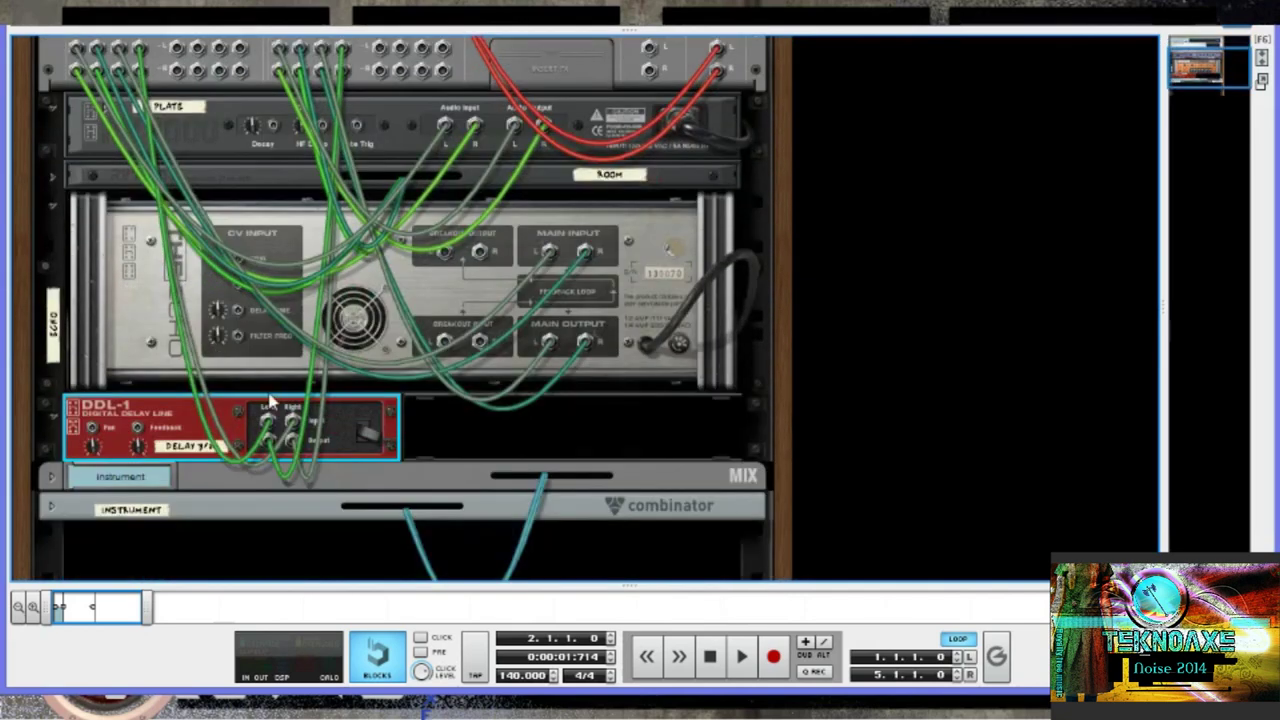
mouse_move(290, 420)
mouse_down()
mouse_move(430, 362)
mouse_move(380, 400)
mouse_move(295, 425)
mouse_up()
scroll(296, 432, up, 4)
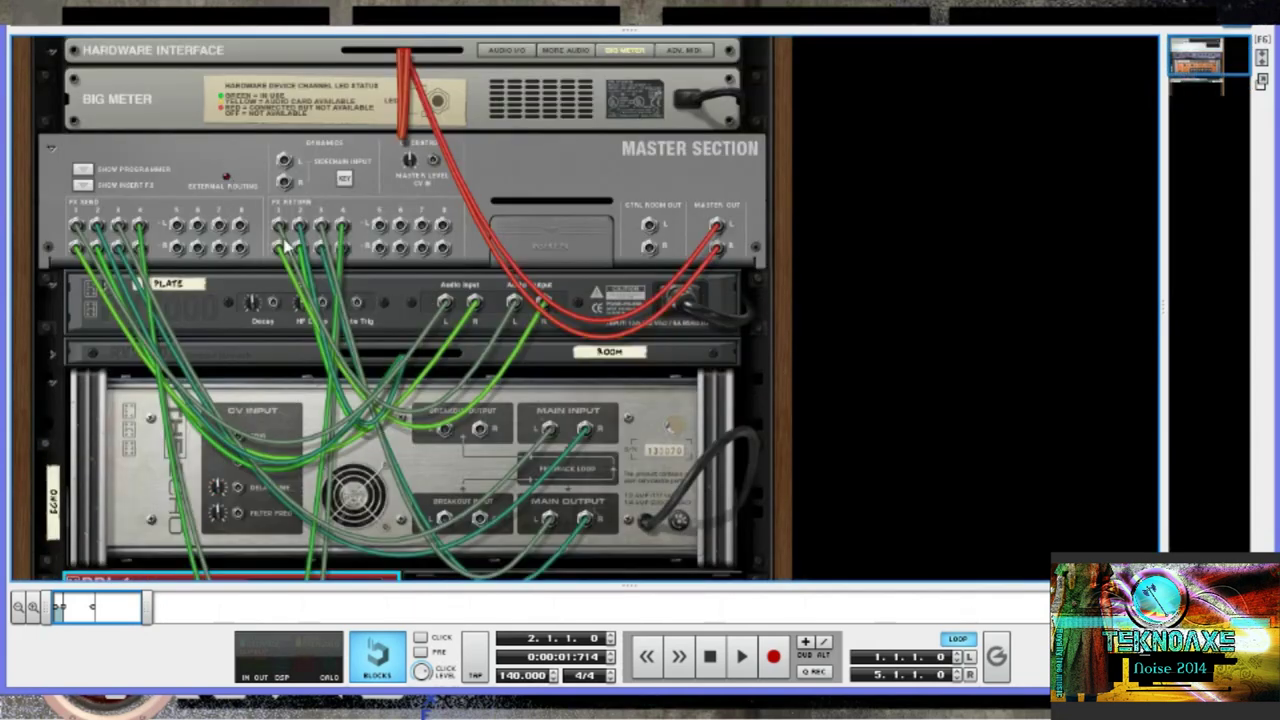
scroll(437, 257, down, 5)
scroll(440, 262, up, 5)
scroll(437, 262, down, 5)
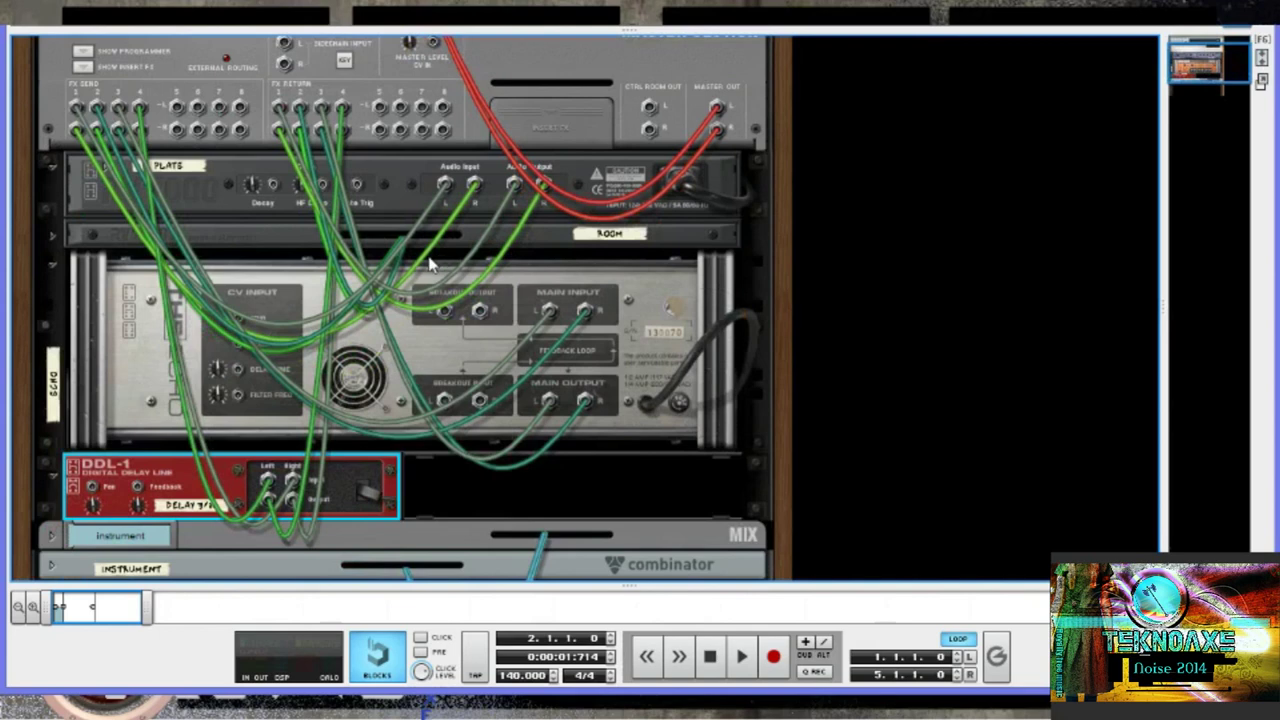
scroll(437, 264, up, 5)
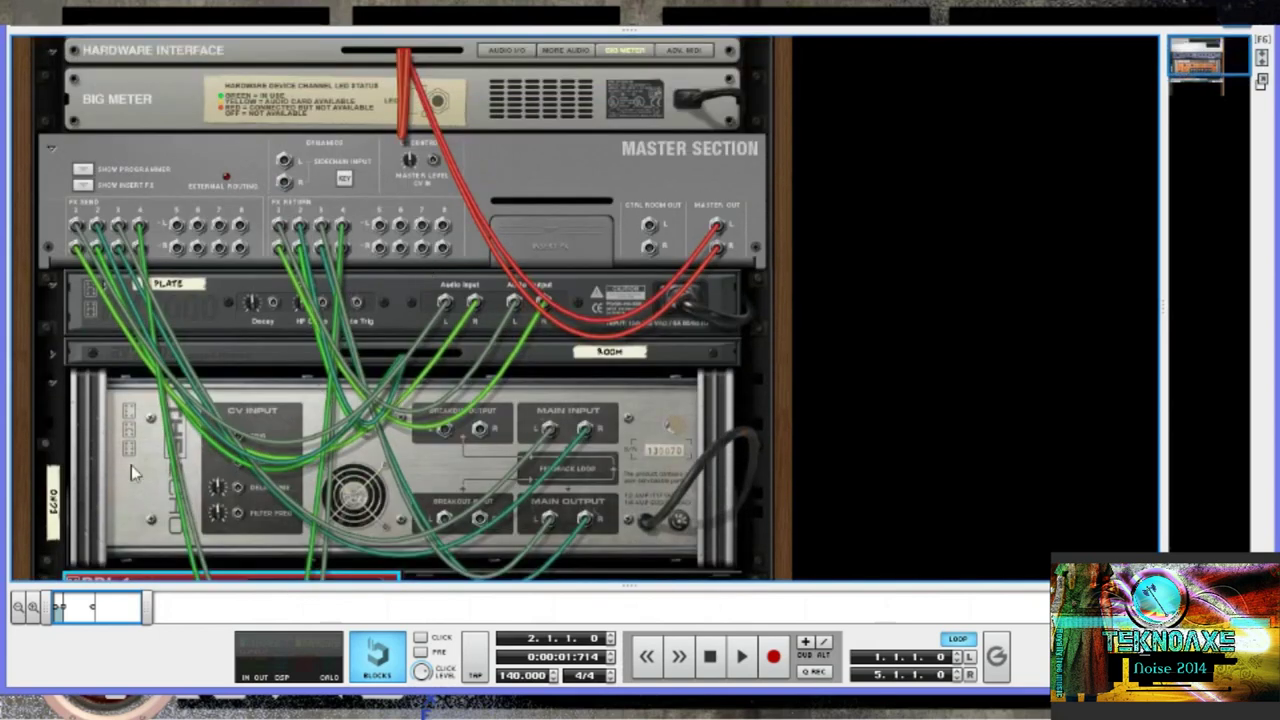
scroll(358, 405, down, 3)
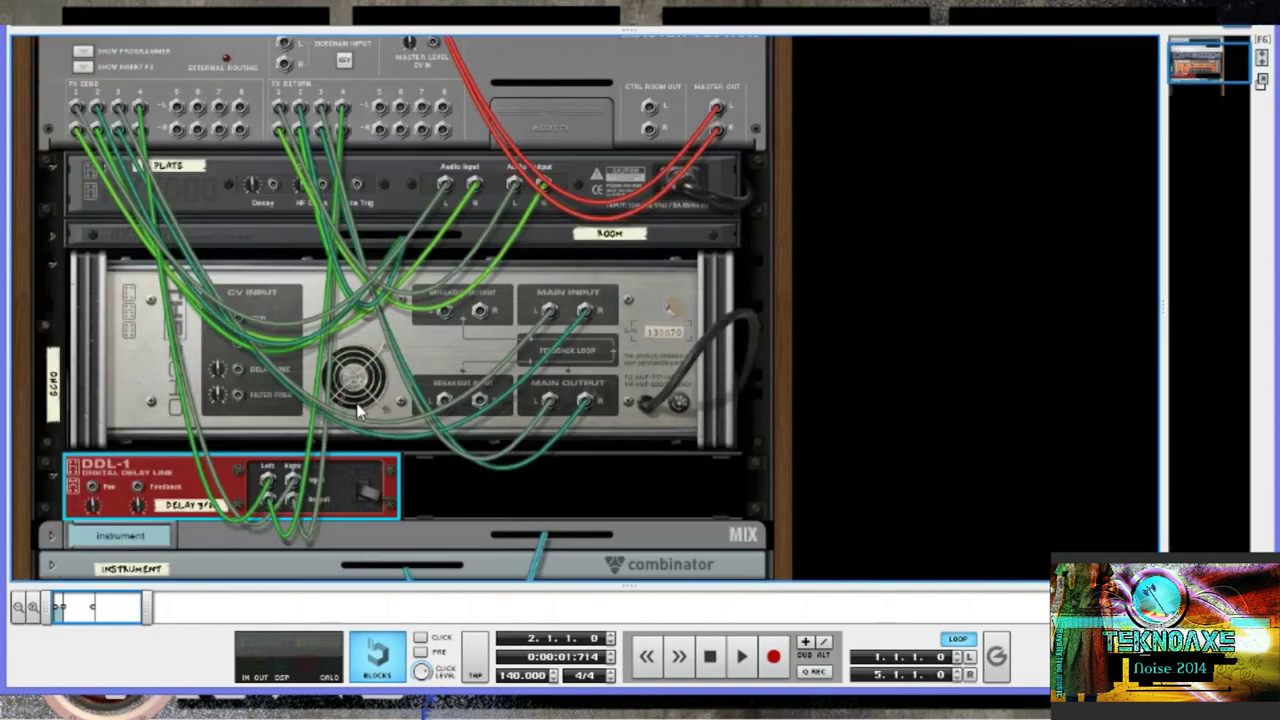
scroll(358, 405, up, 3)
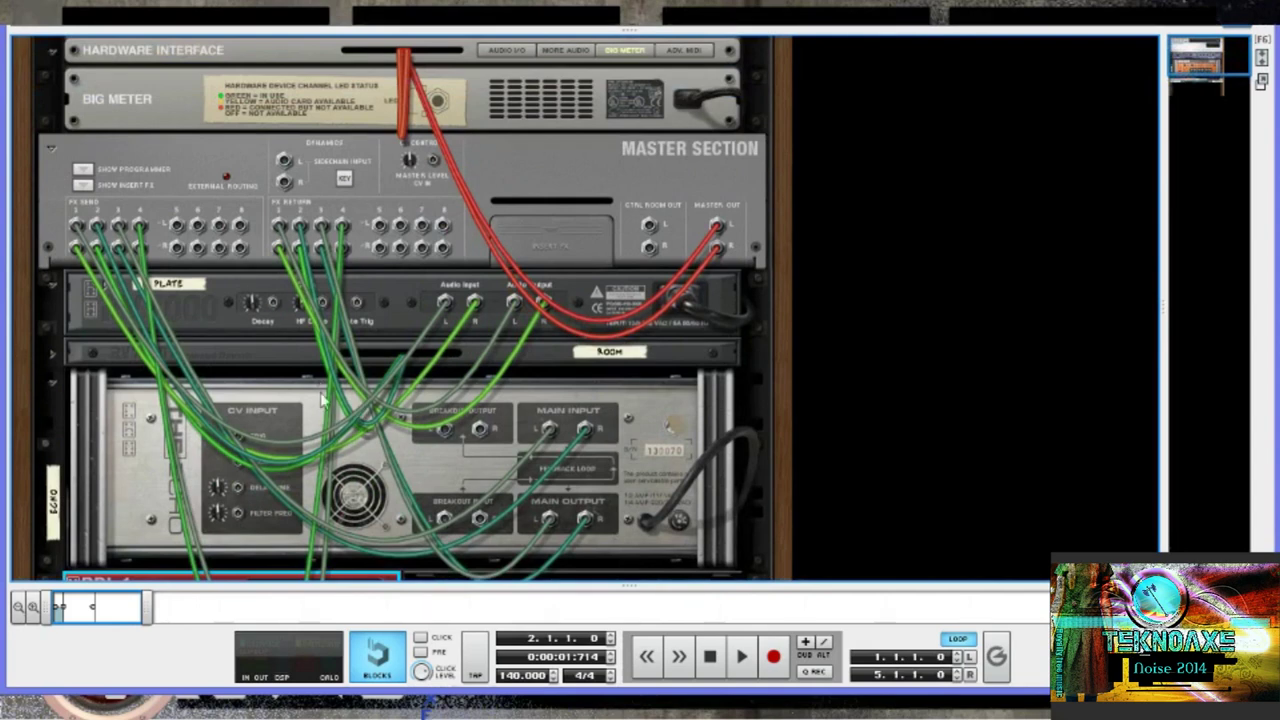
scroll(535, 405, down, 4)
scroll(535, 405, up, 4)
scroll(323, 345, down, 3)
Step: Flip the rack to its front, unfold the Instrument Combinator and look through the devices inside it
key(Tab)
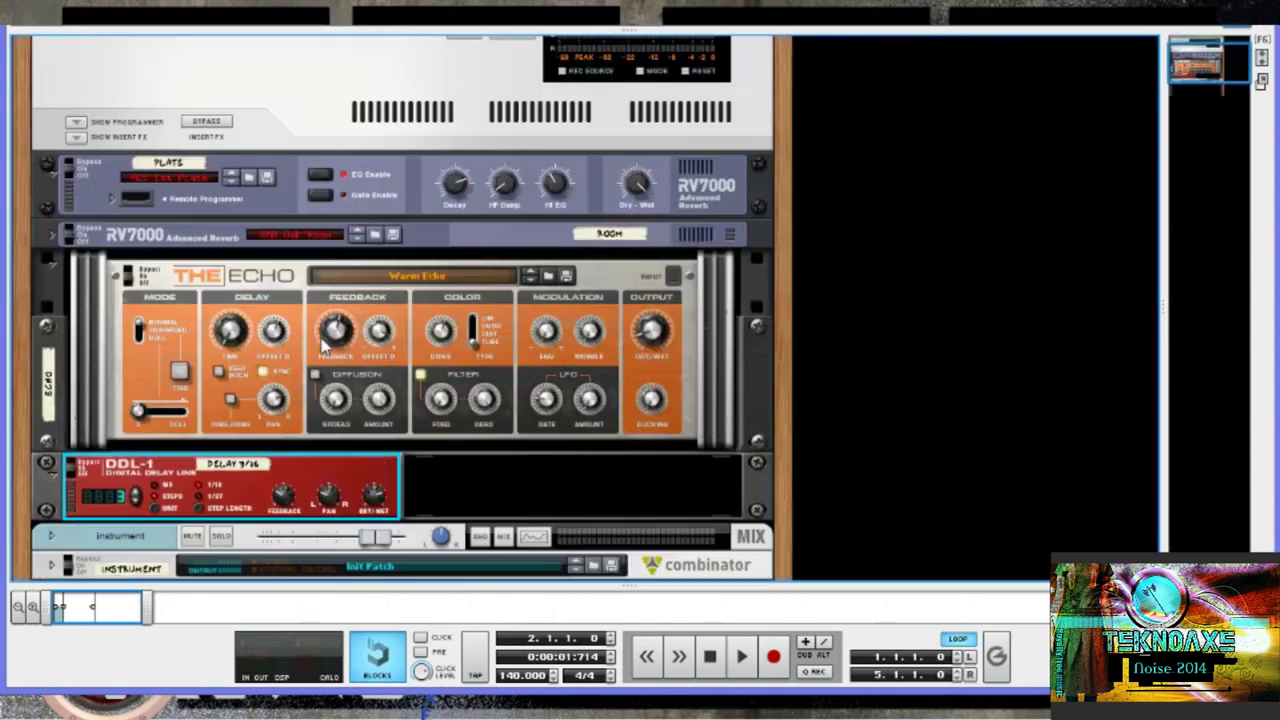
scroll(323, 345, down, 5)
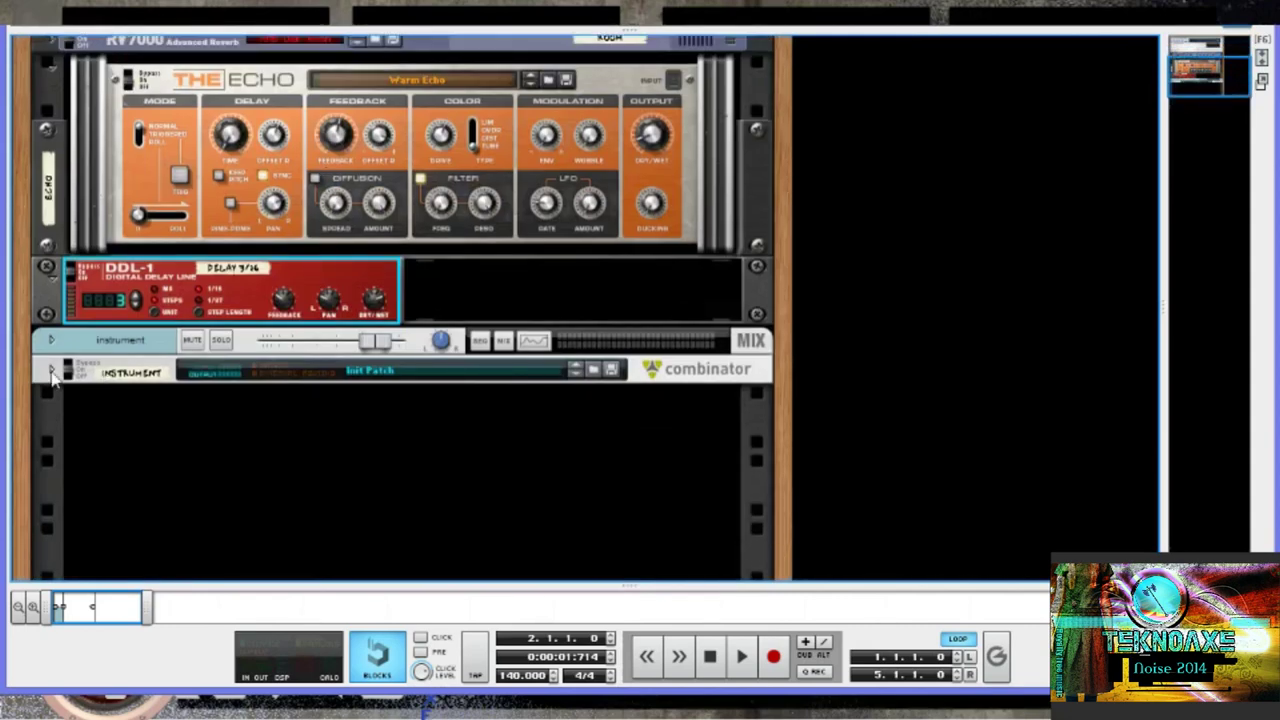
scroll(388, 403, down, 8)
scroll(400, 390, down, 15)
scroll(413, 380, up, 12)
scroll(413, 380, up, 5)
scroll(413, 380, down, 4)
scroll(400, 380, up, 10)
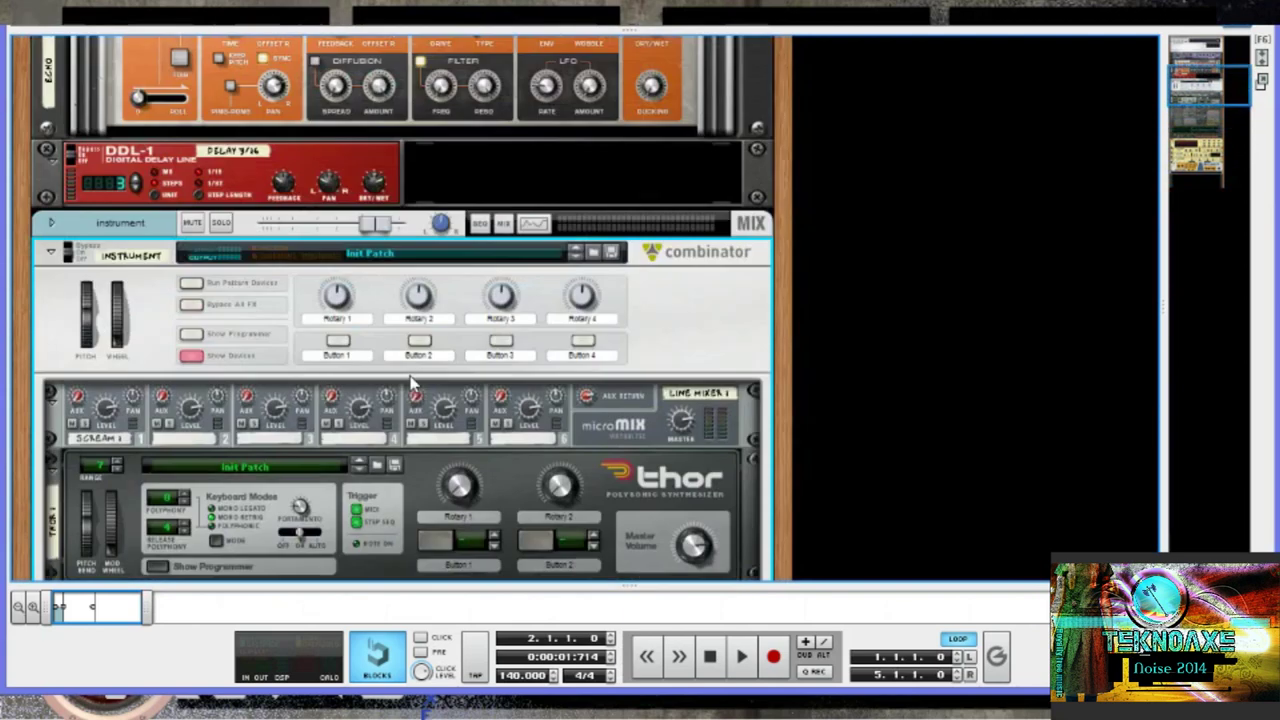
Step: Rename the Instrument Combinator as "basic wobble"
double_click(158, 434)
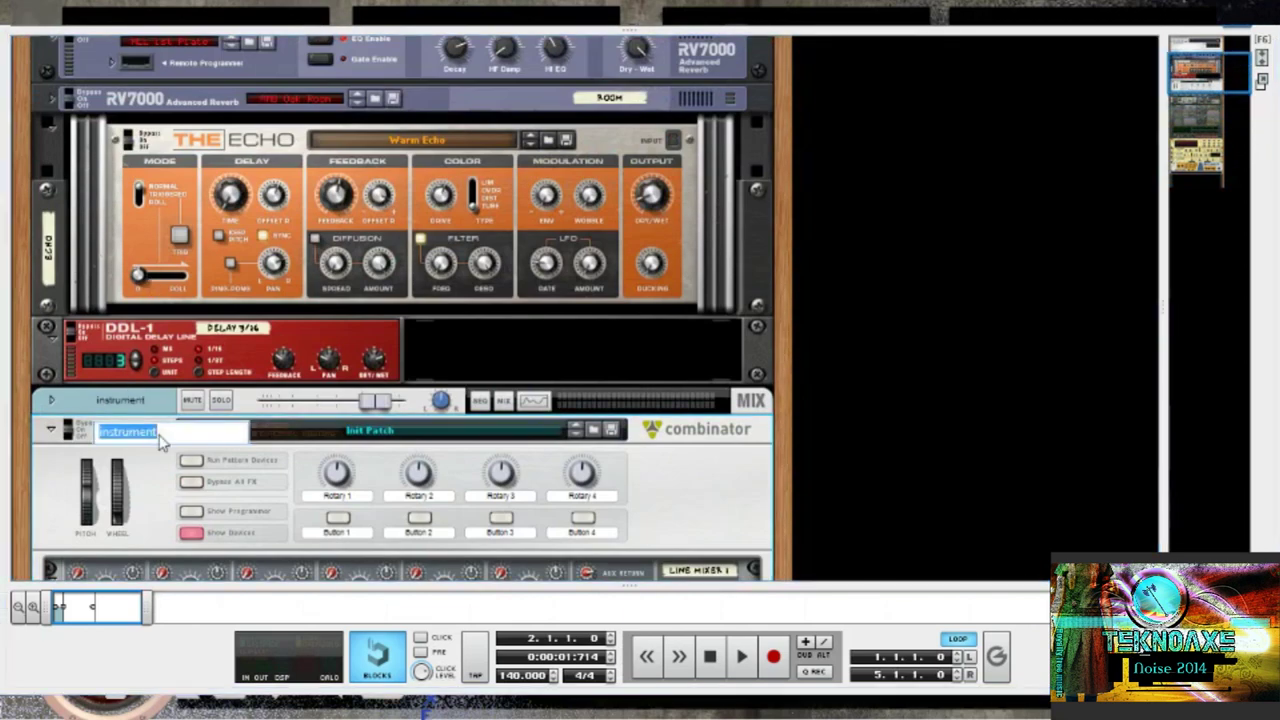
text(basic wobble)
key(Return)
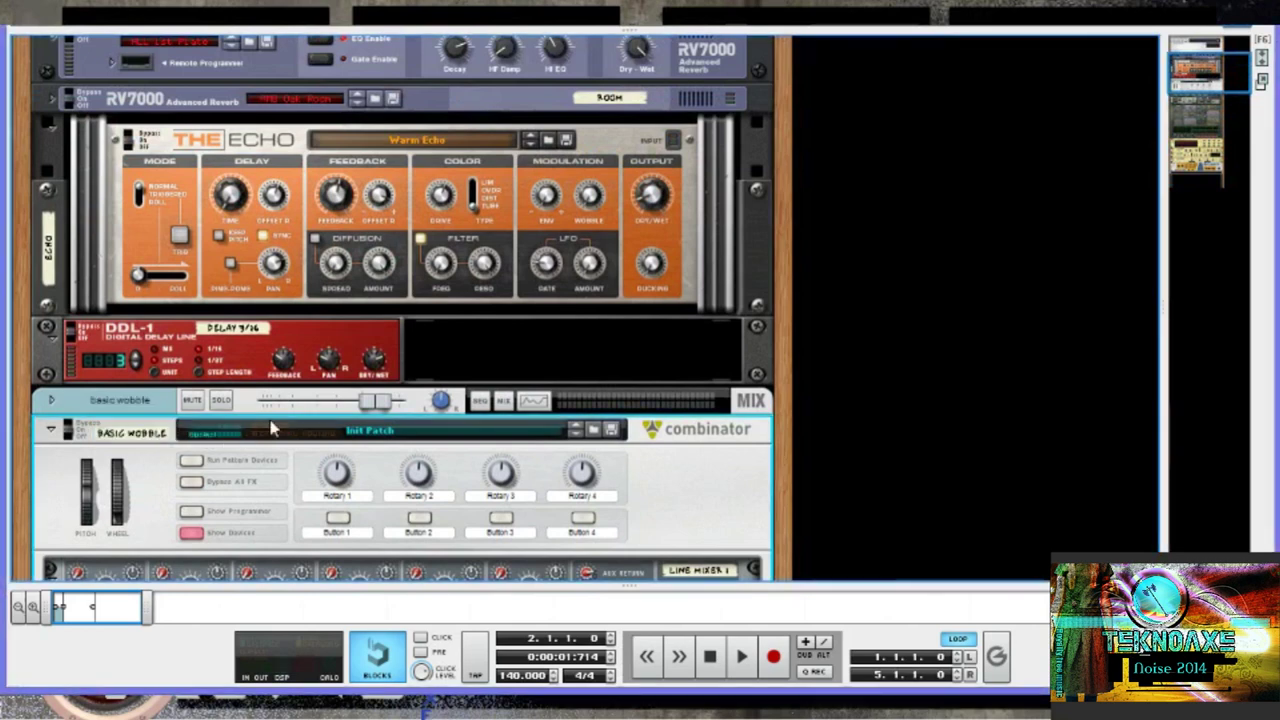
Step: Fold the basic wobble Combinator in the rack and unfold it again
scroll(278, 372, down, 3)
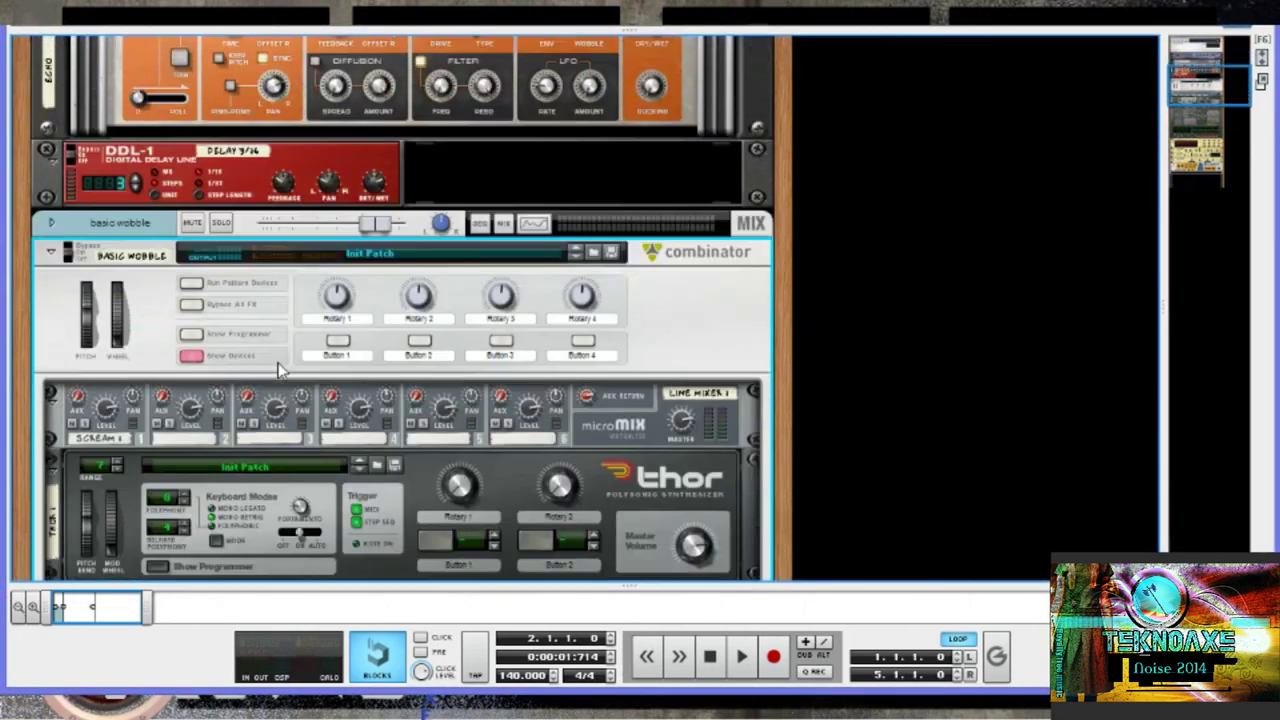
click(51, 252)
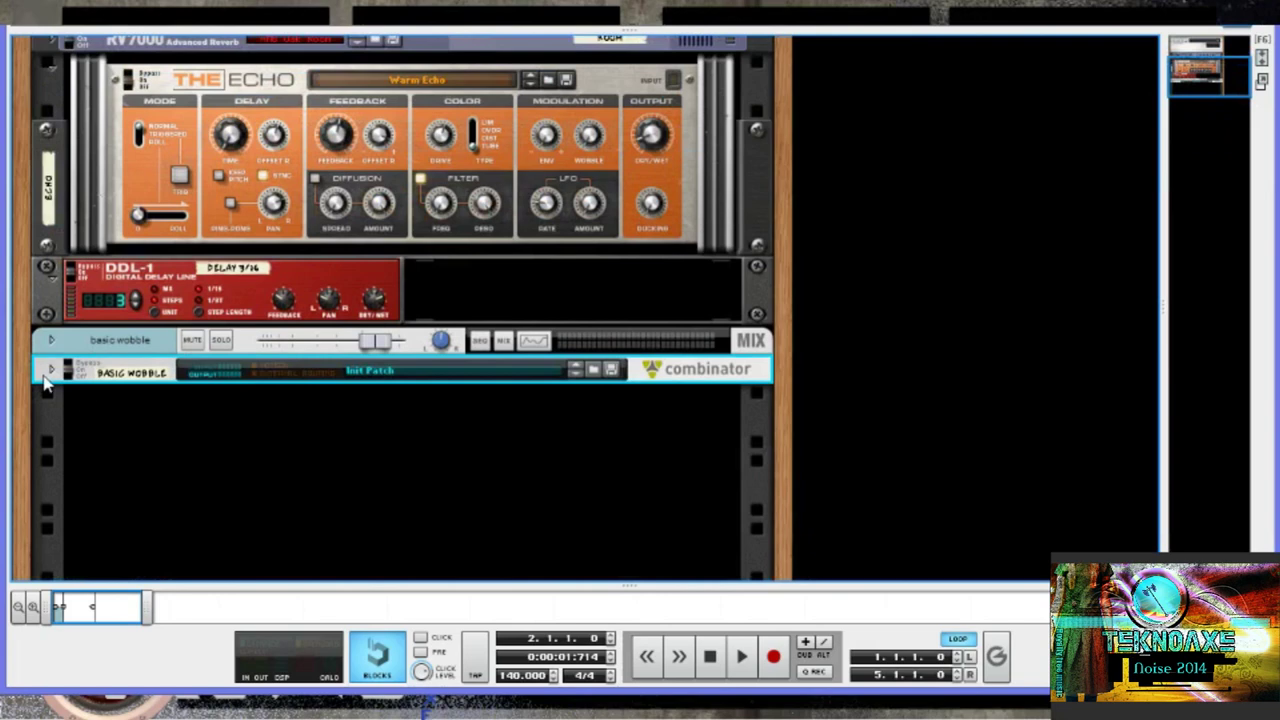
click(52, 371)
scroll(55, 378, up, 2)
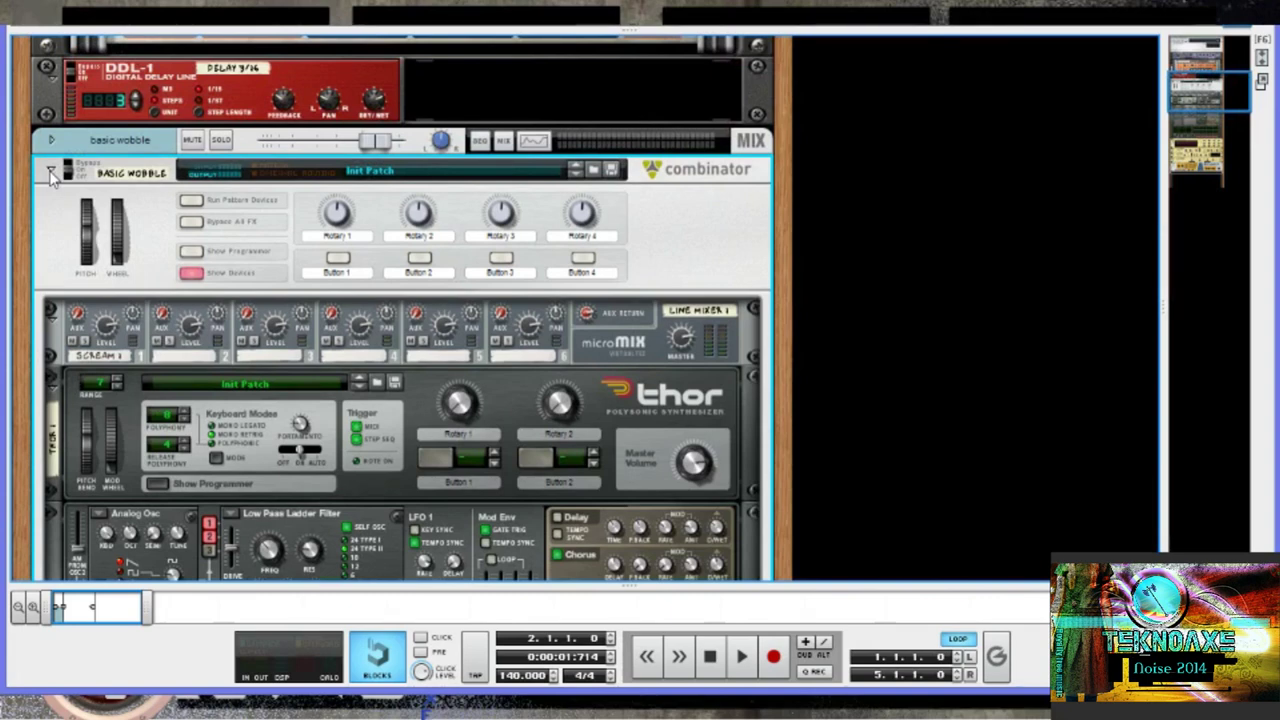
Step: Create a new empty Combinator at the end of the rack, below the basic wobble Combinator, and deselect it
scroll(90, 240, down, 10)
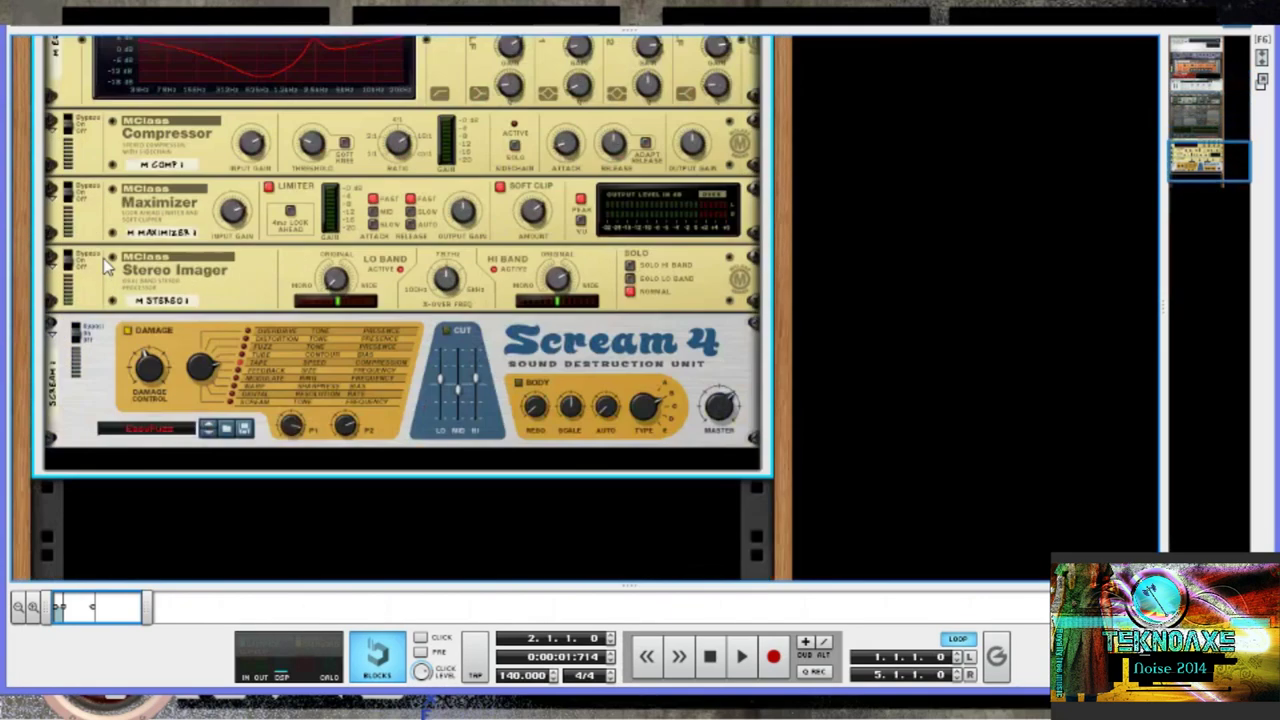
right_click(226, 520)
mouse_move(294, 500)
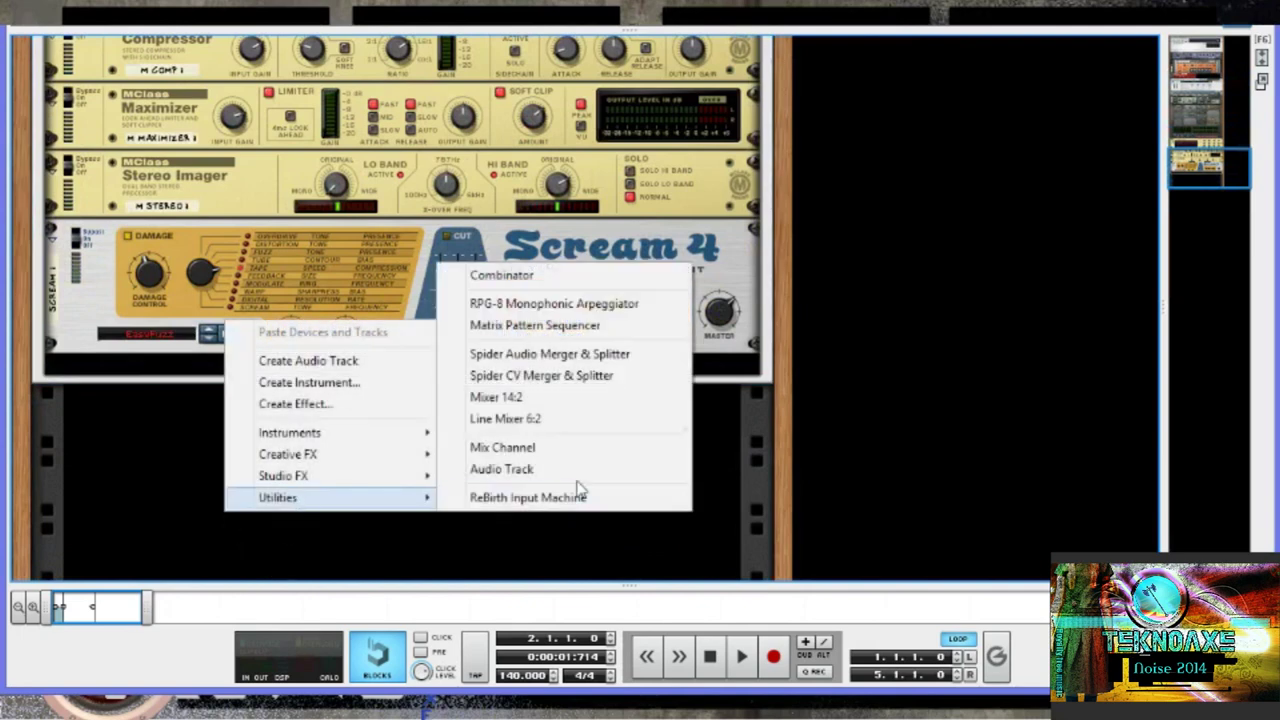
click(531, 274)
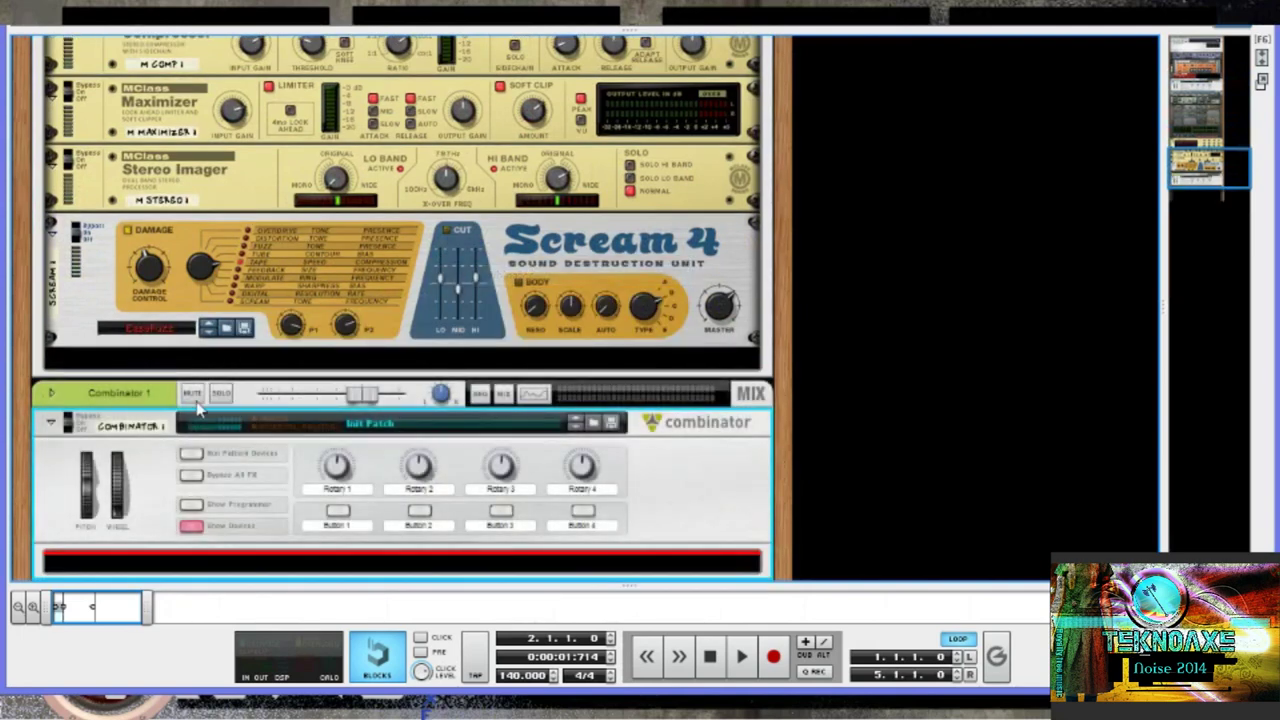
scroll(228, 530, down, 3)
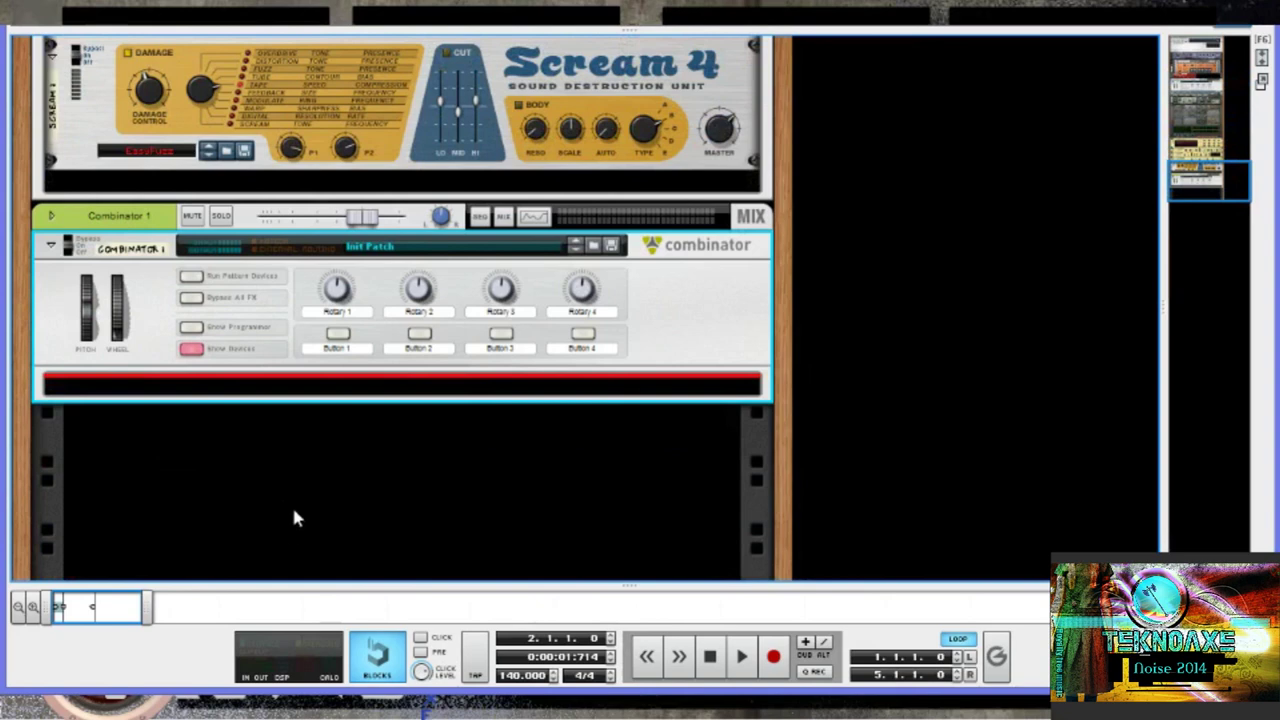
scroll(291, 520, up, 3)
scroll(288, 530, down, 3)
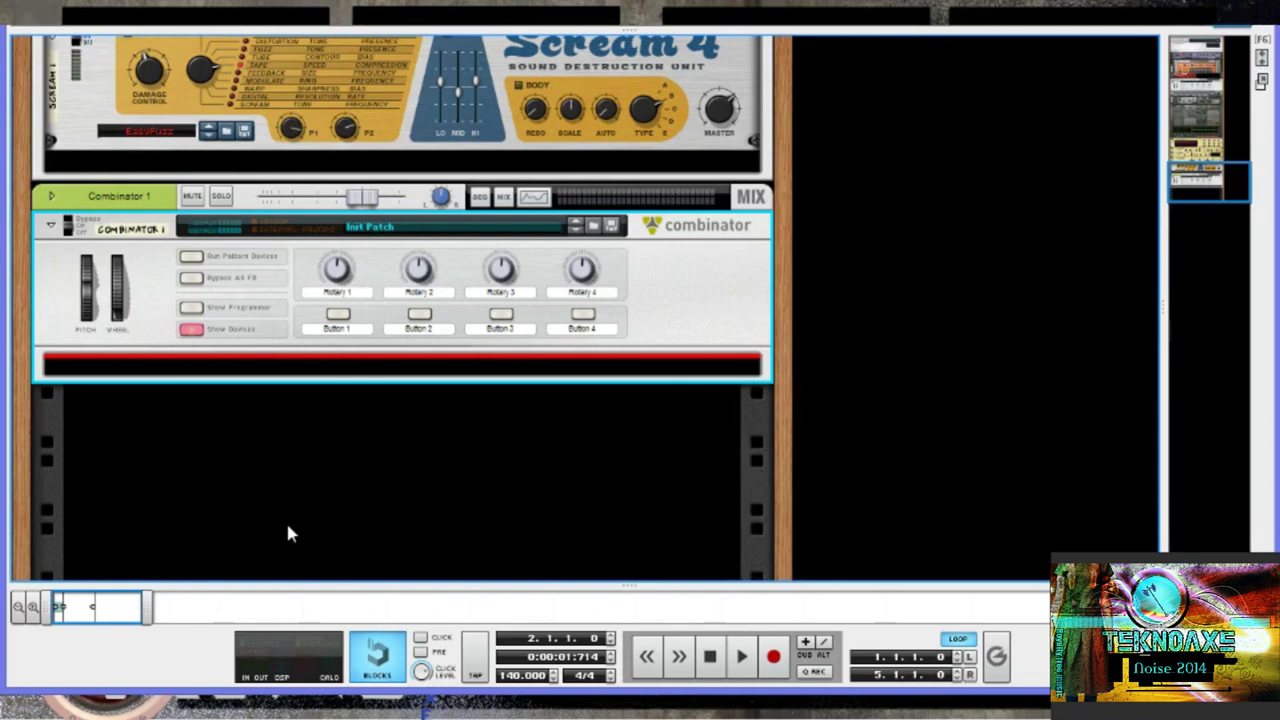
scroll(288, 533, up, 1)
click(380, 505)
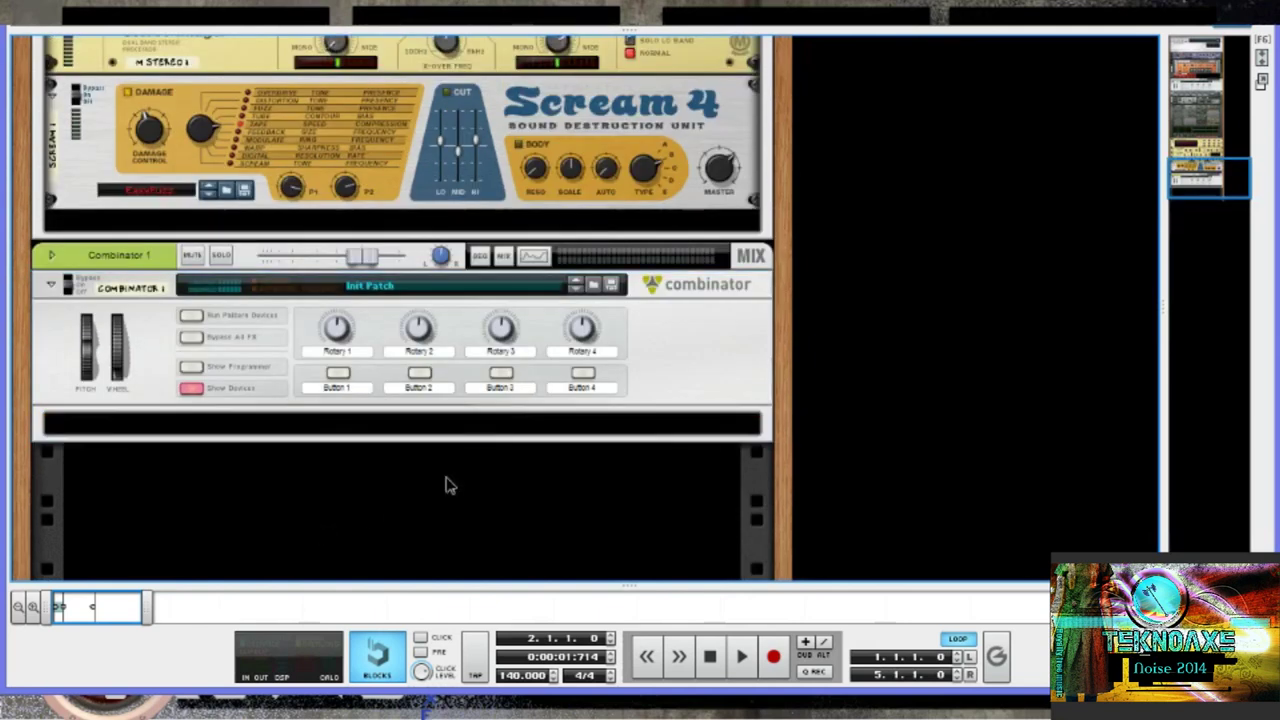
scroll(368, 565, up, 2)
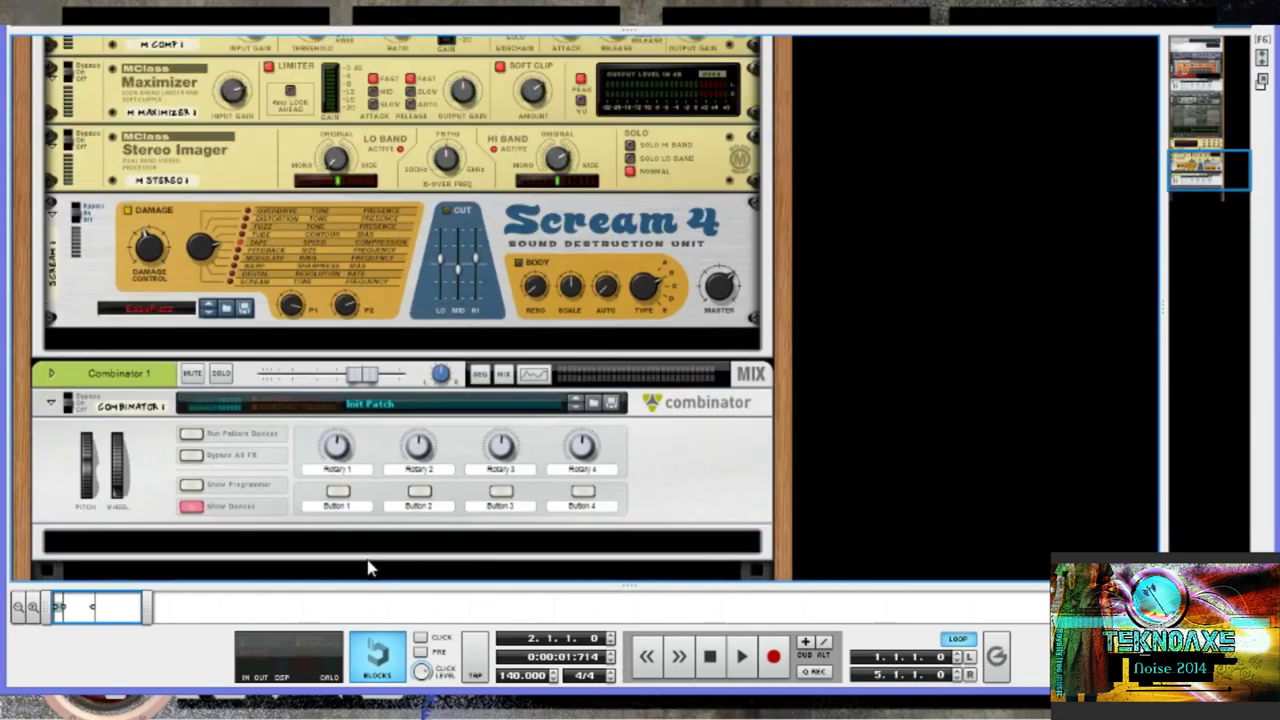
scroll(368, 565, down, 3)
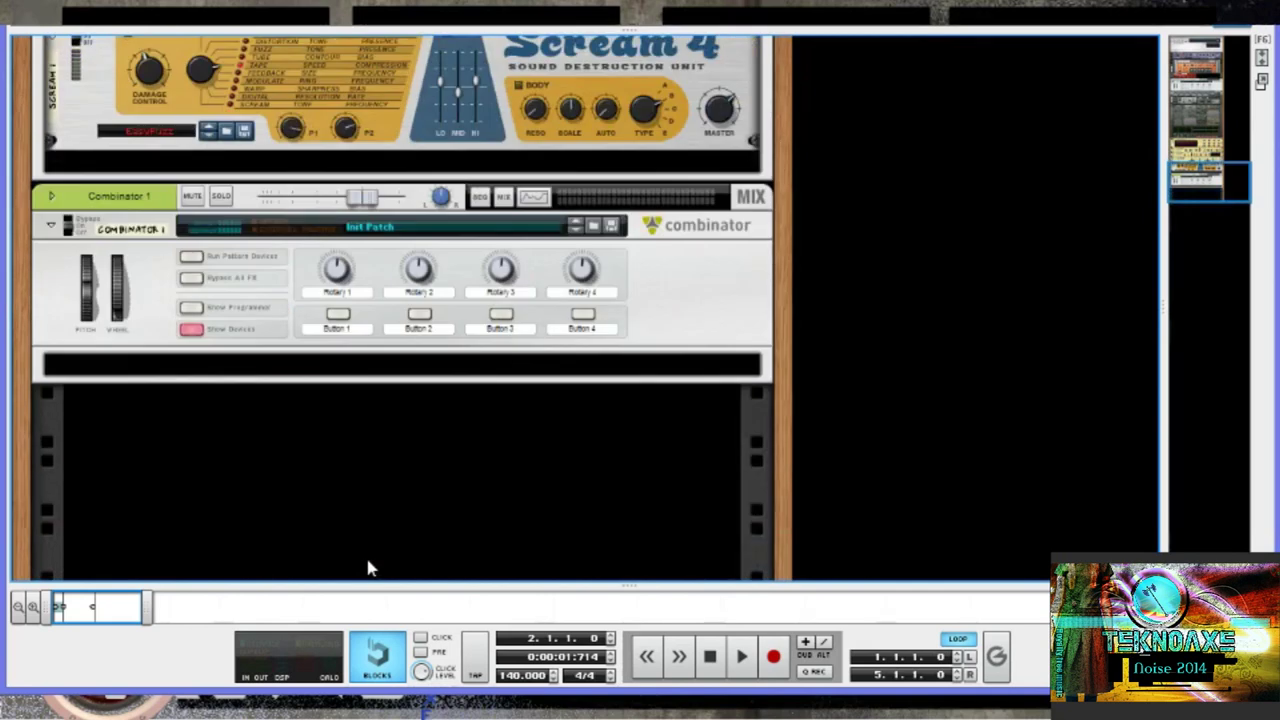
scroll(368, 567, up, 1)
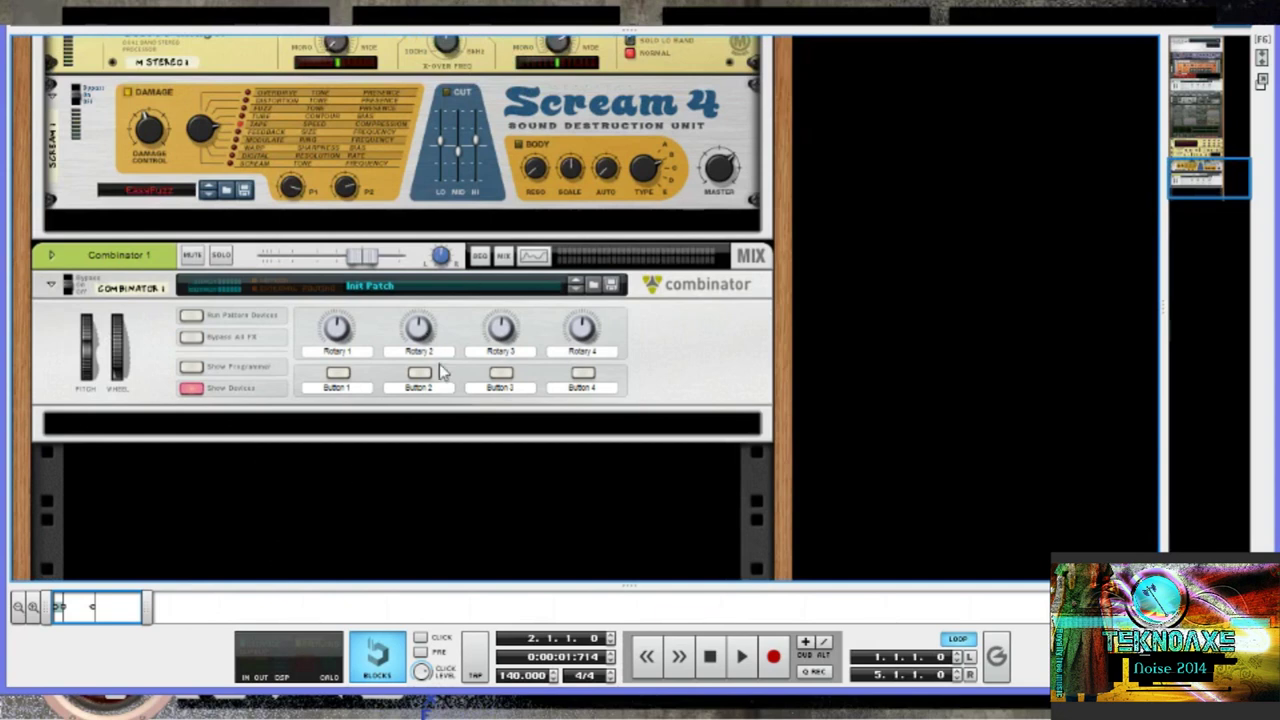
scroll(437, 371, up, 10)
scroll(428, 368, down, 2)
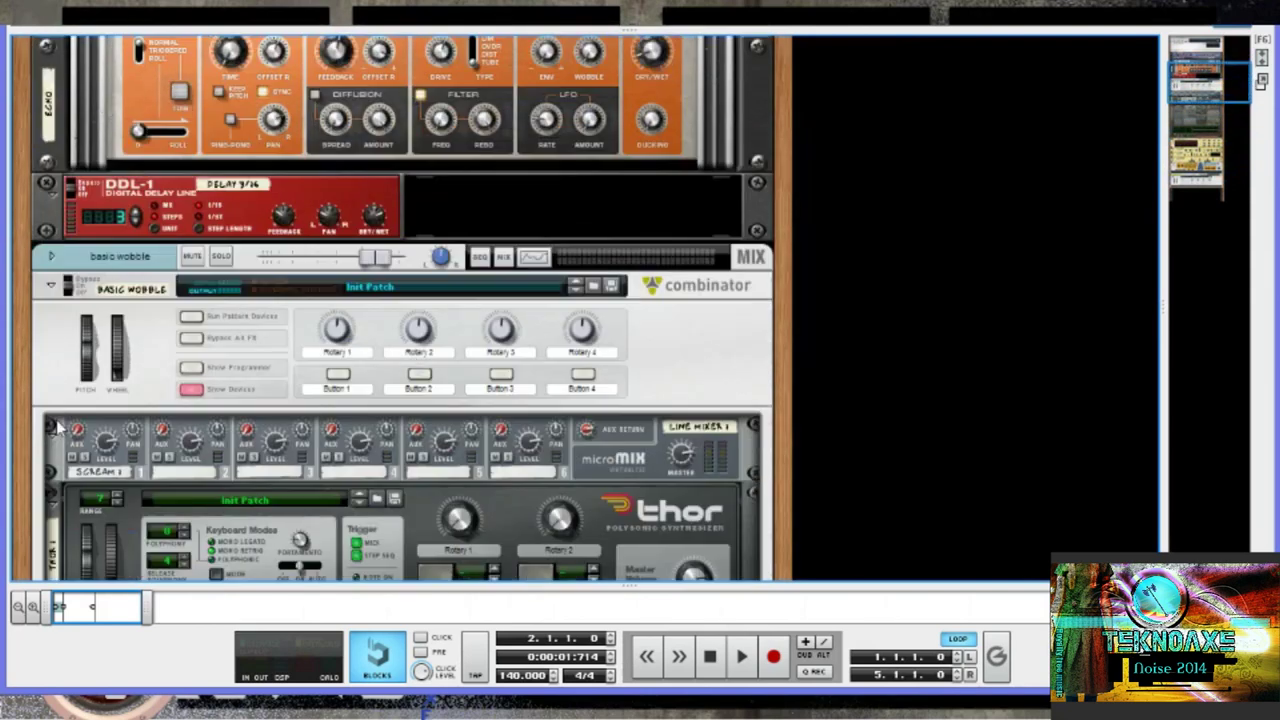
mouse_move(440, 455)
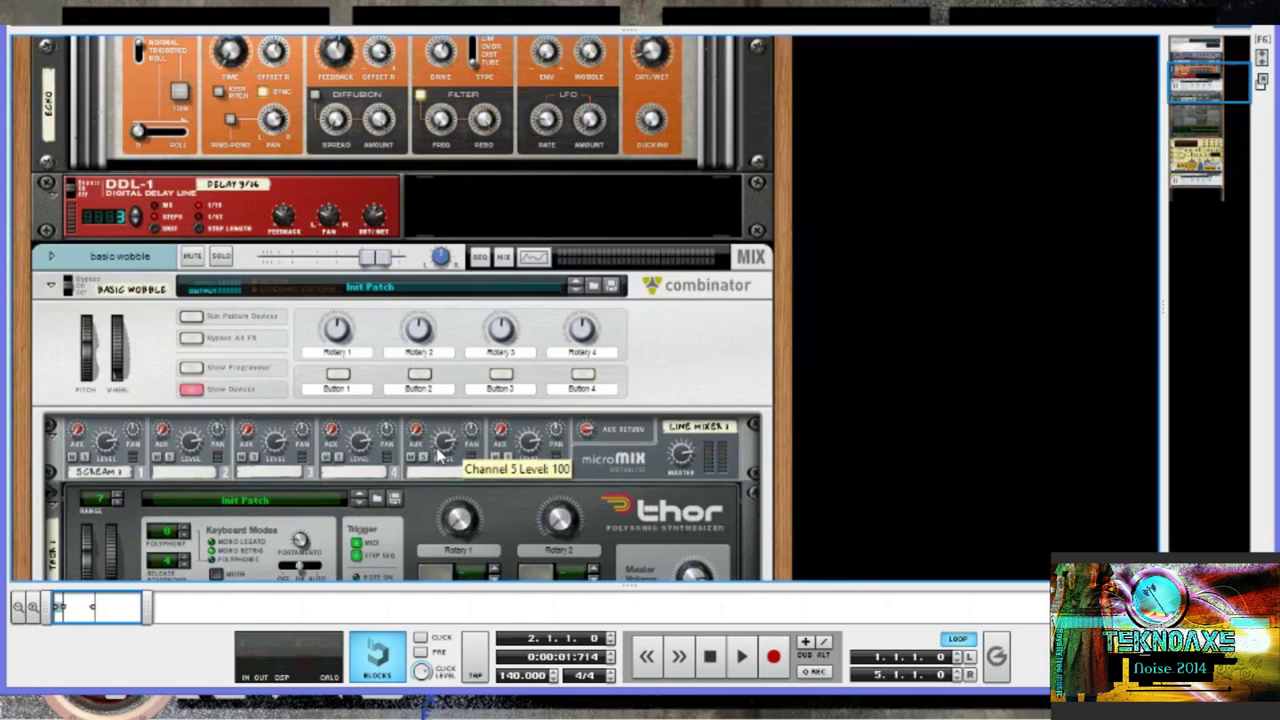
scroll(440, 455, down, 12)
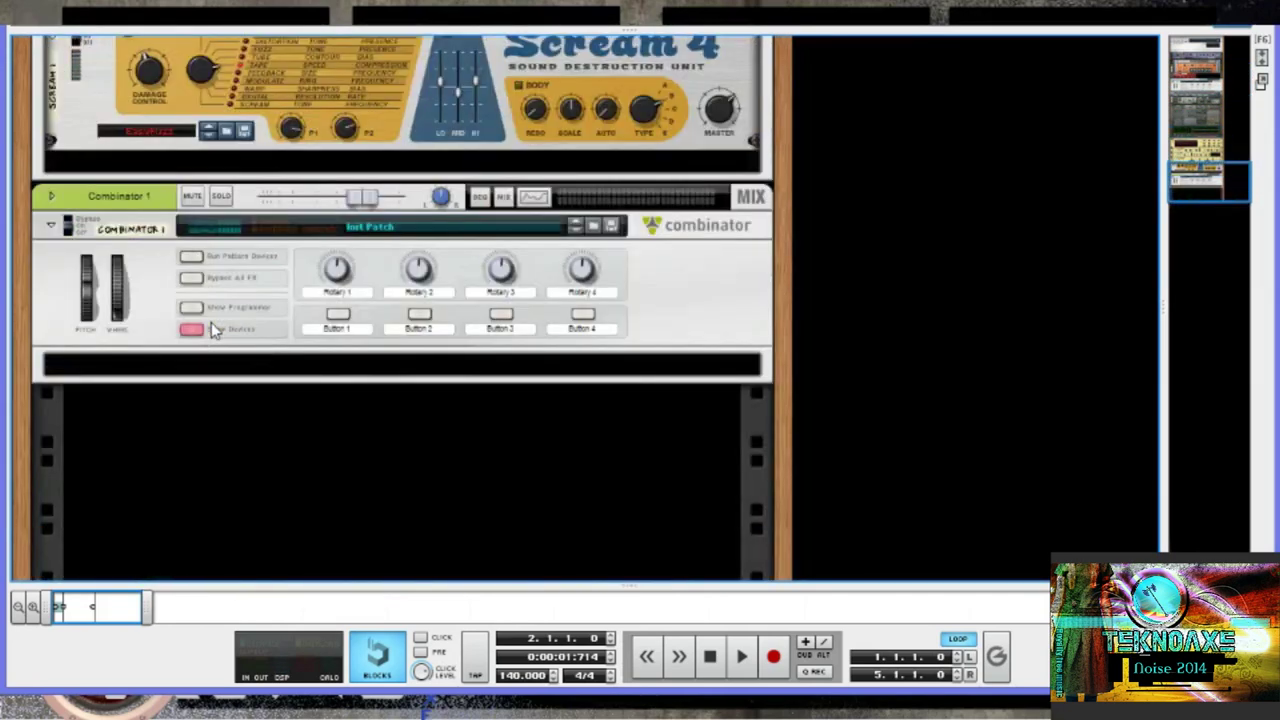
scroll(211, 328, up, 12)
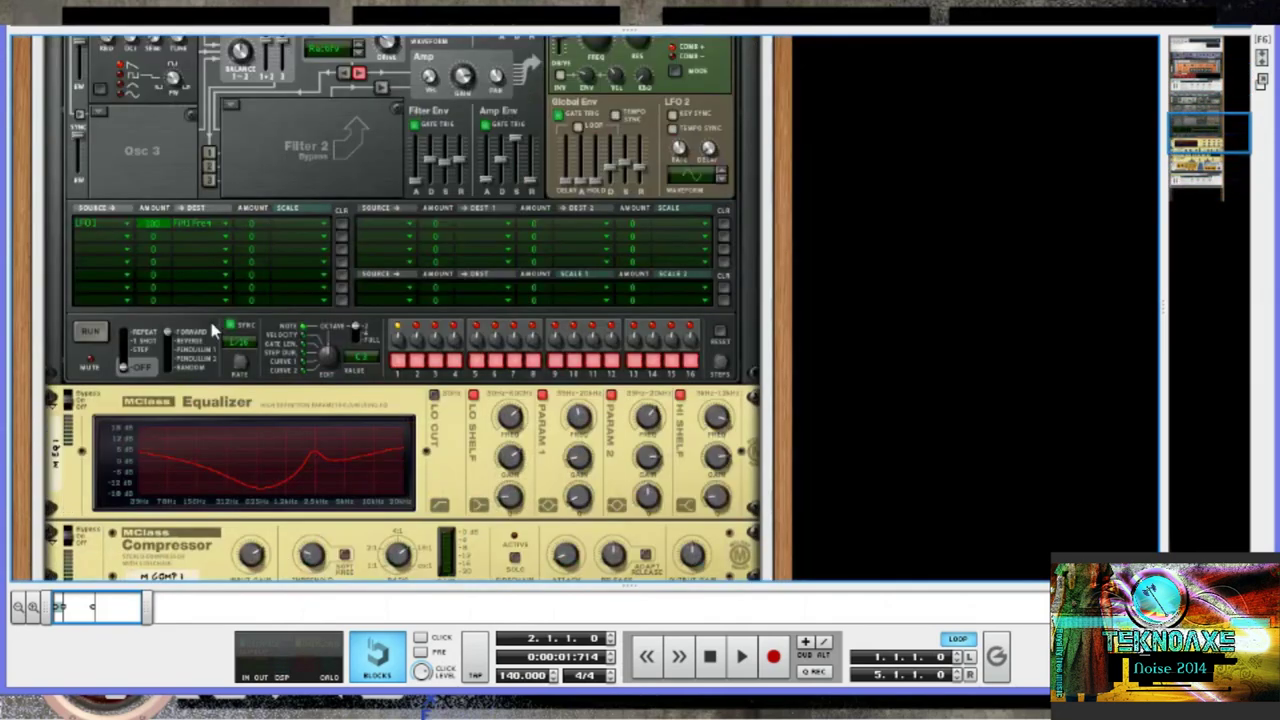
scroll(211, 328, up, 5)
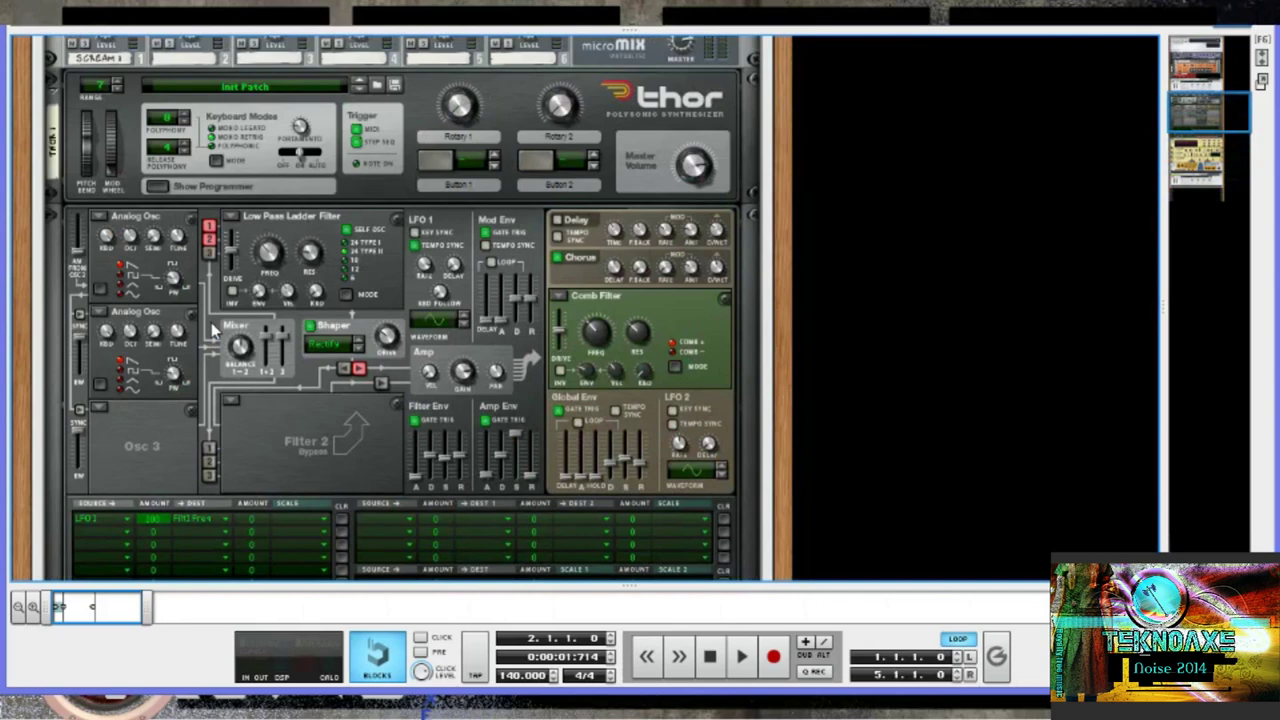
scroll(211, 328, up, 4)
scroll(211, 330, down, 5)
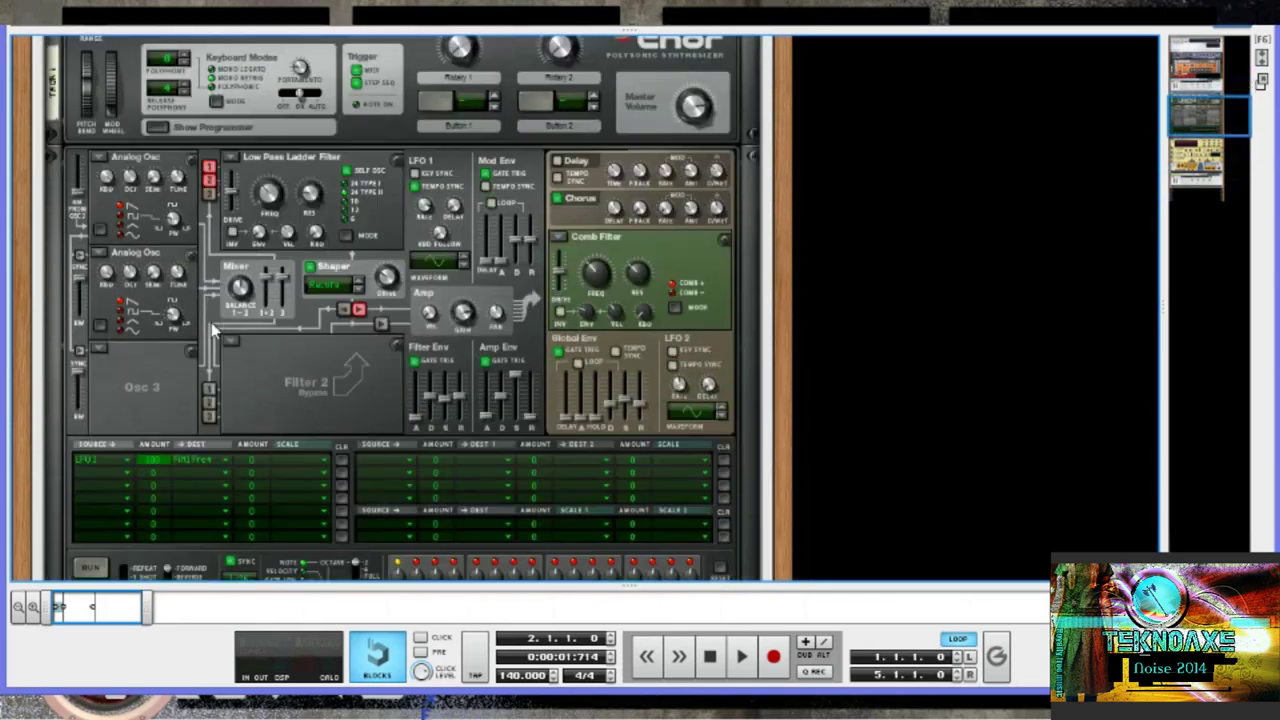
scroll(211, 330, down, 10)
scroll(211, 327, down, 5)
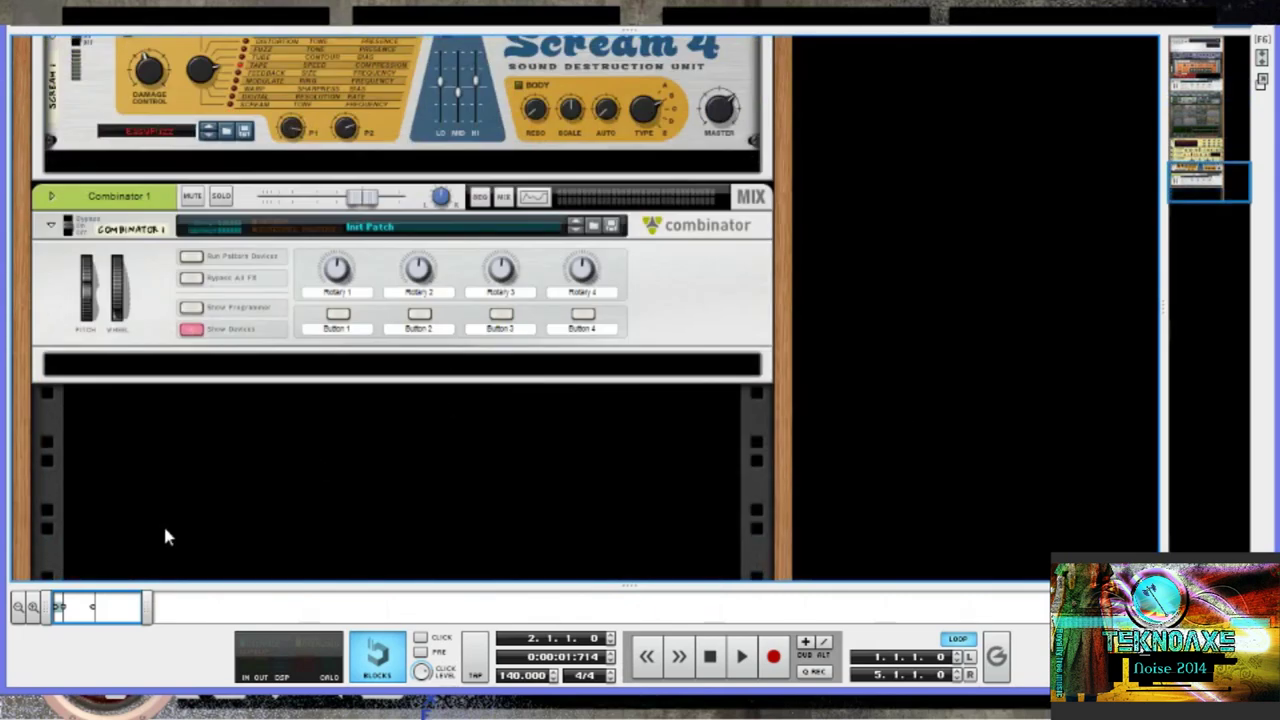
Step: Examine the upper devices of the basic wobble Combinator and select its line mixer above Thor
scroll(163, 523, up, 15)
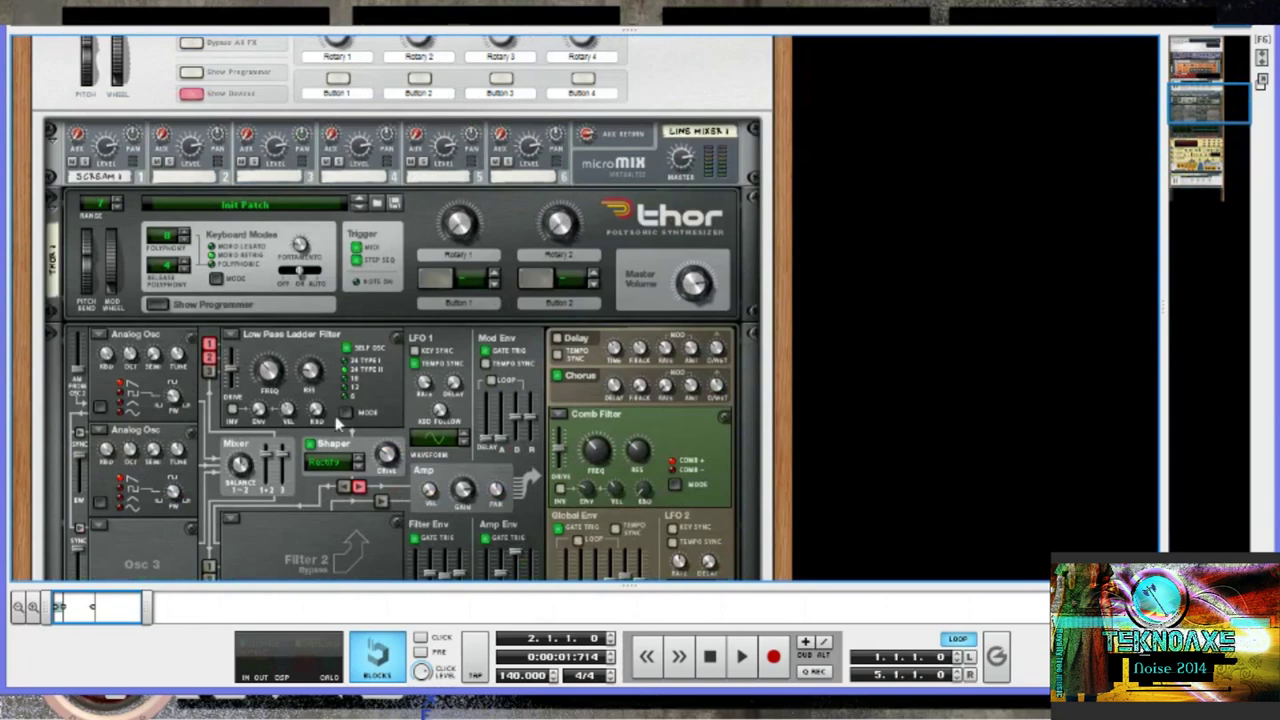
scroll(320, 420, up, 4)
scroll(297, 370, down, 1)
scroll(345, 443, up, 1)
scroll(344, 443, down, 2)
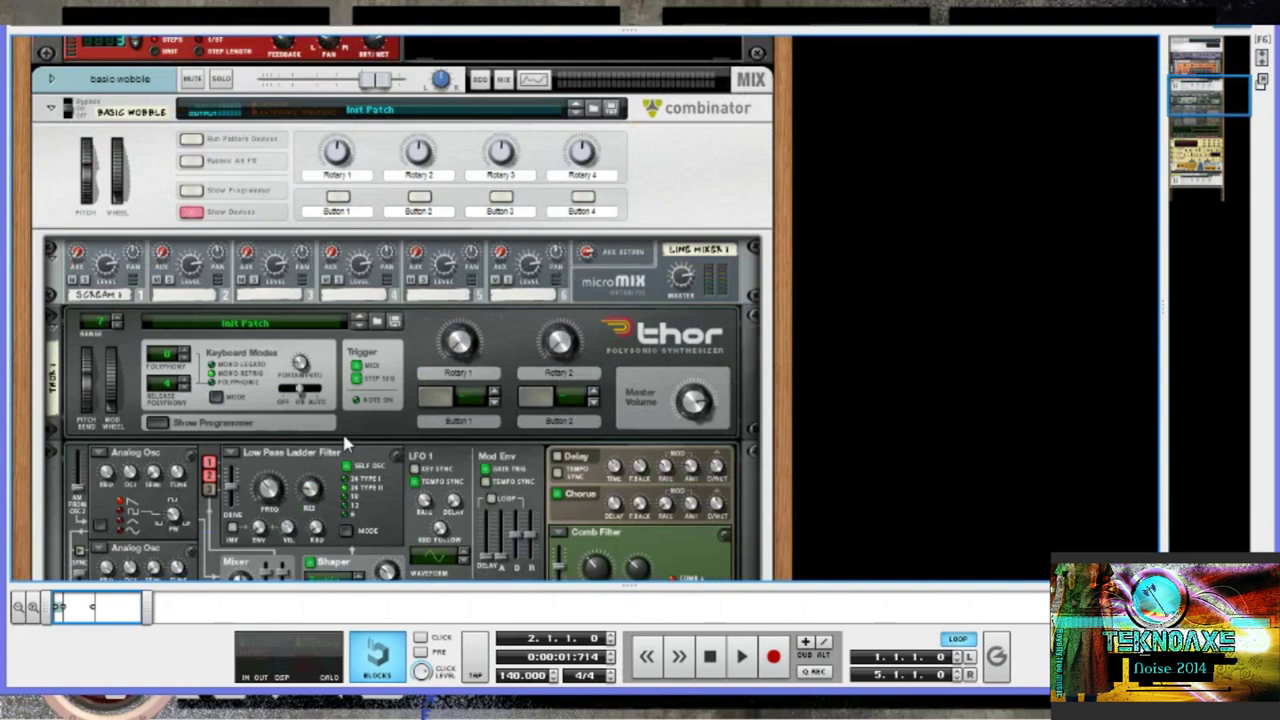
scroll(505, 362, down, 3)
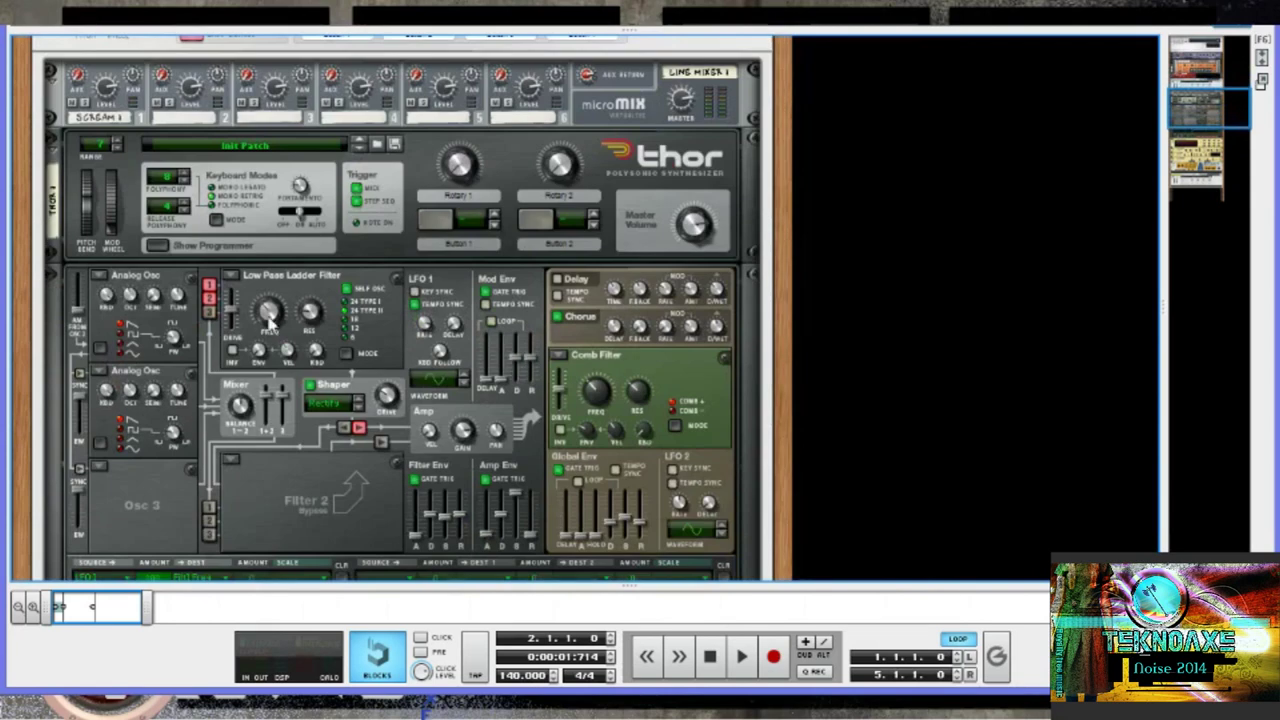
scroll(343, 484, up, 1)
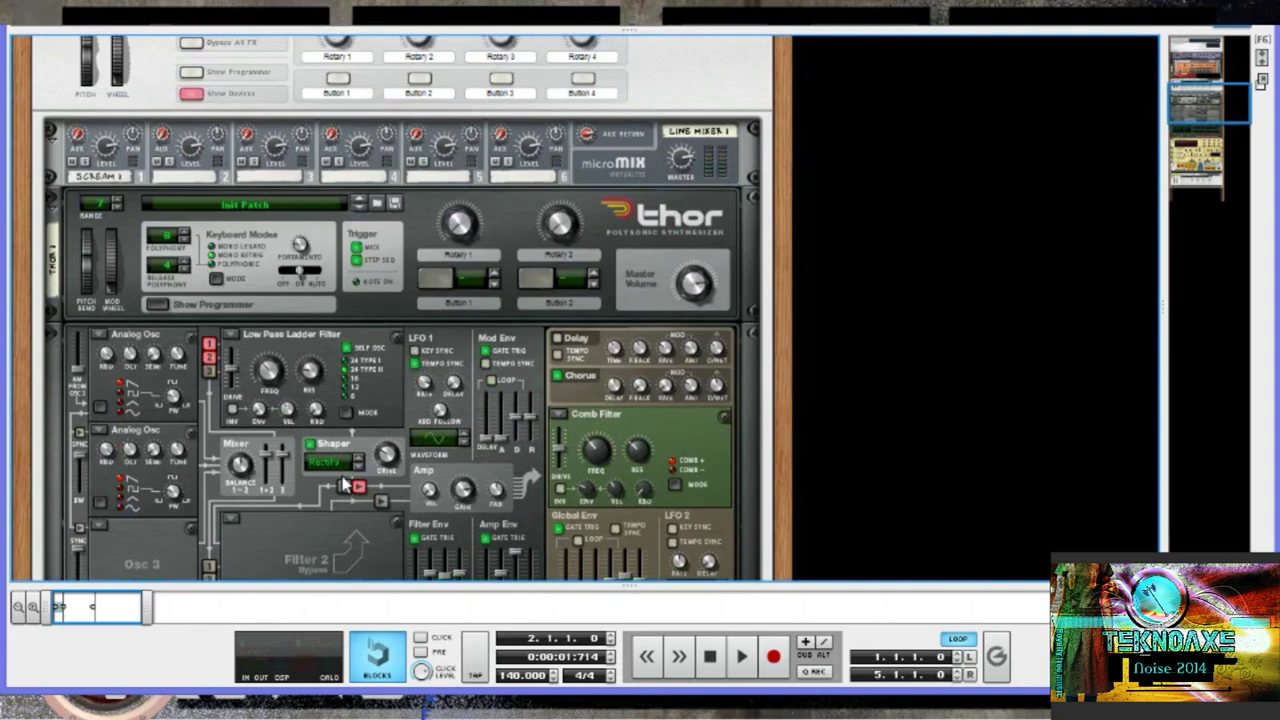
scroll(749, 188, up, 2)
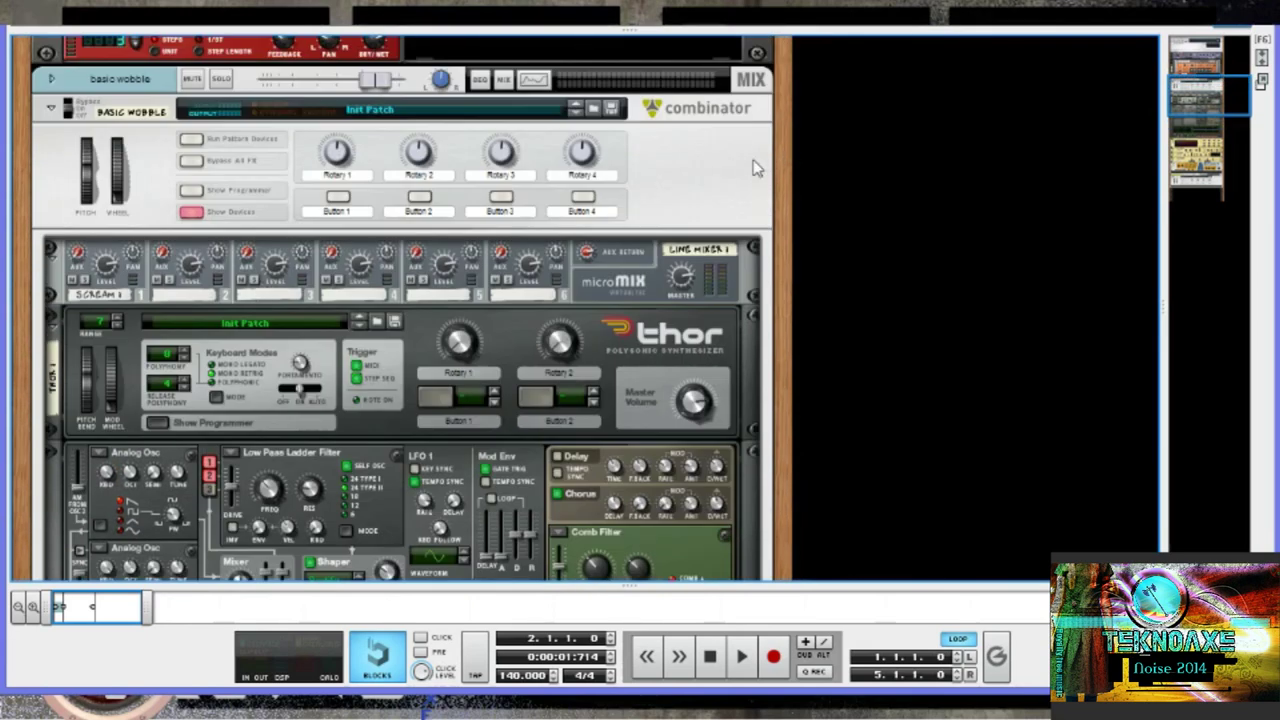
click(52, 285)
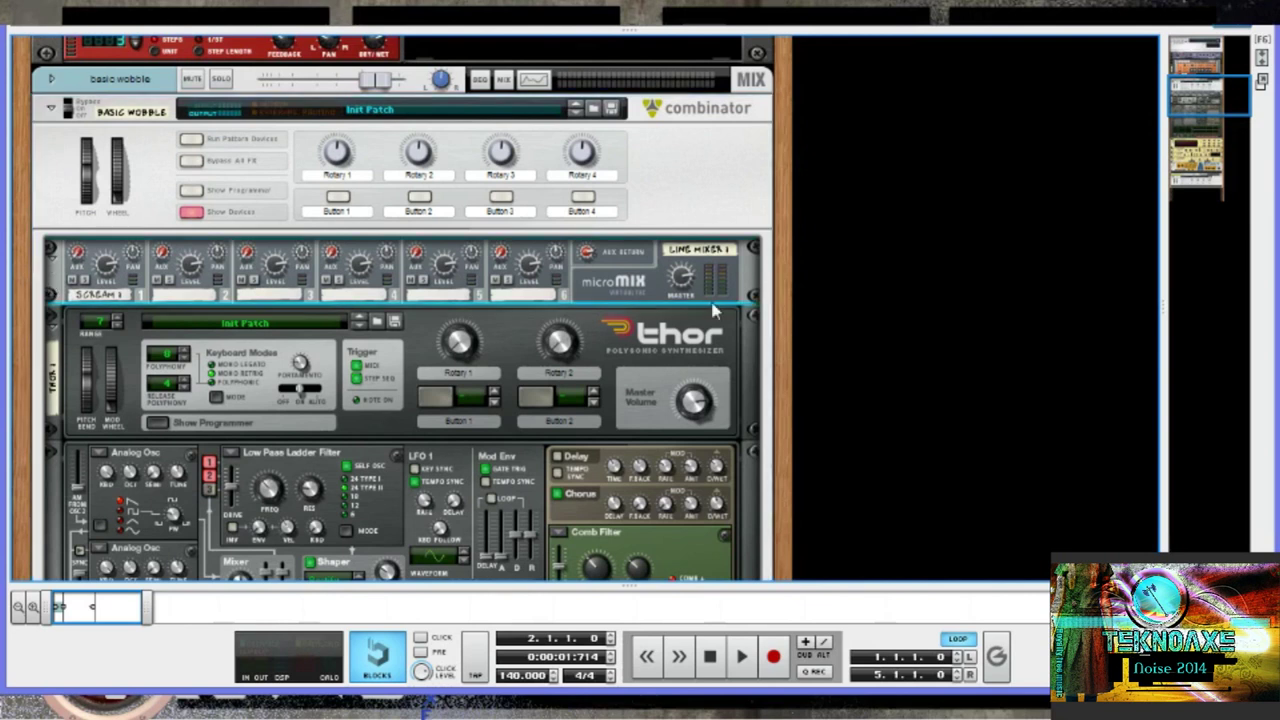
Step: Examine Thor's main panel, programmer, modulation matrix and step sequencer, down to the MClass effects in the basic wobble Combinator
scroll(652, 280, down, 2)
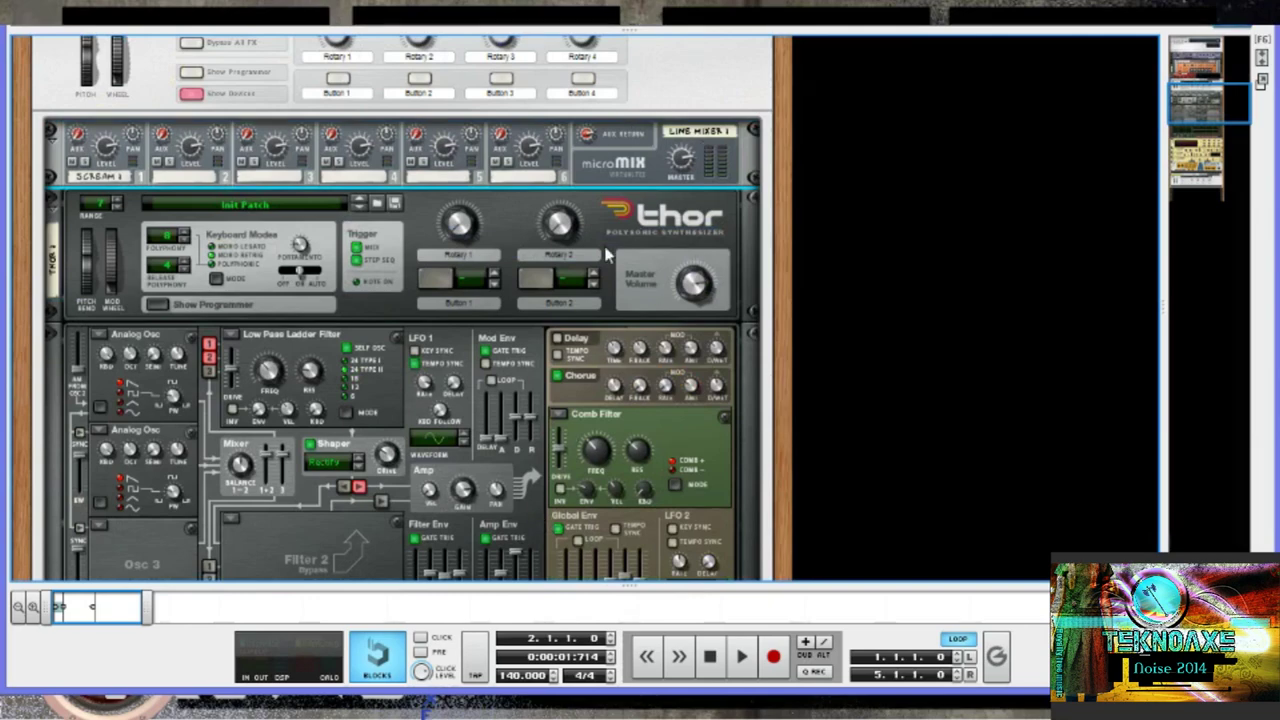
scroll(605, 256, down, 4)
scroll(607, 260, up, 10)
scroll(609, 262, down, 2)
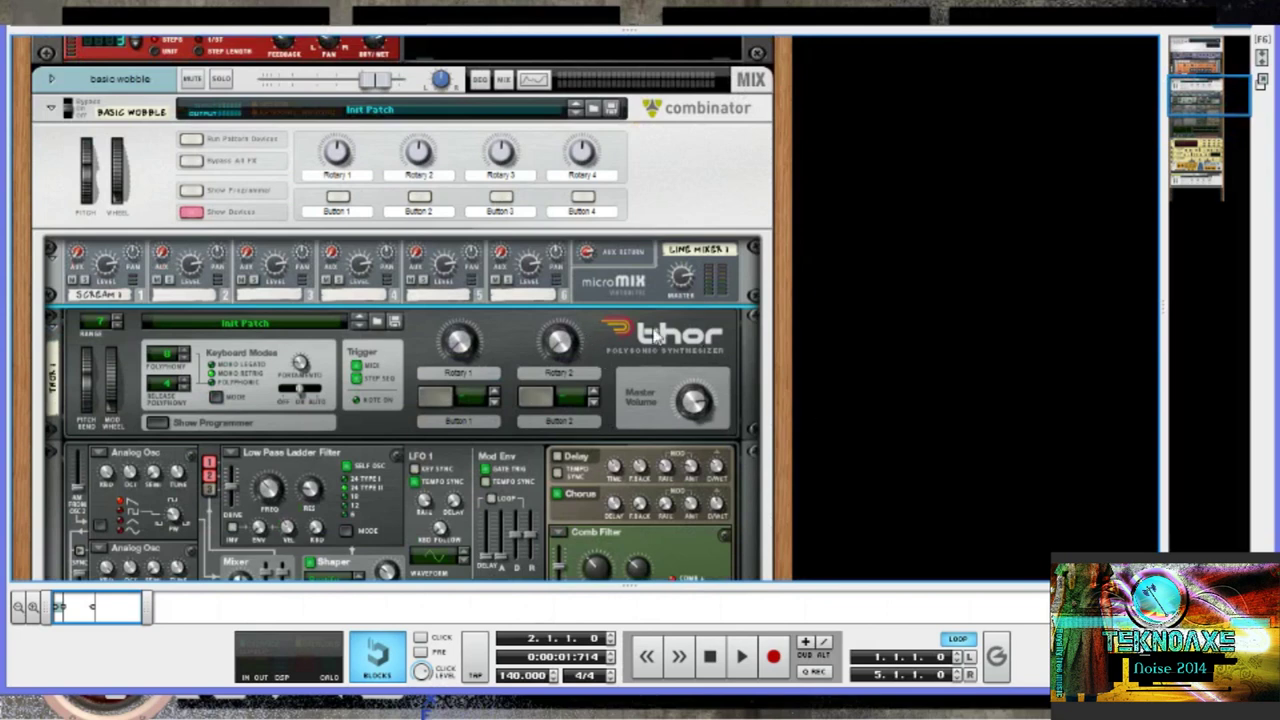
scroll(450, 358, down, 7)
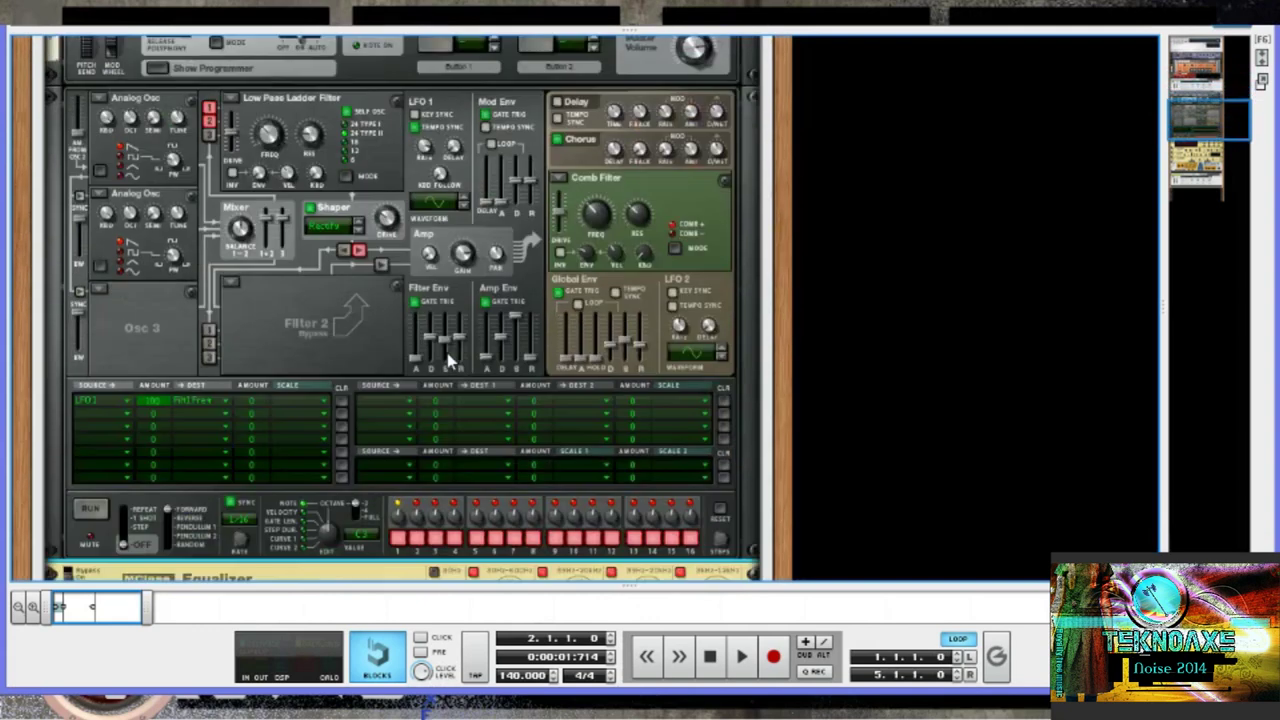
scroll(447, 353, up, 6)
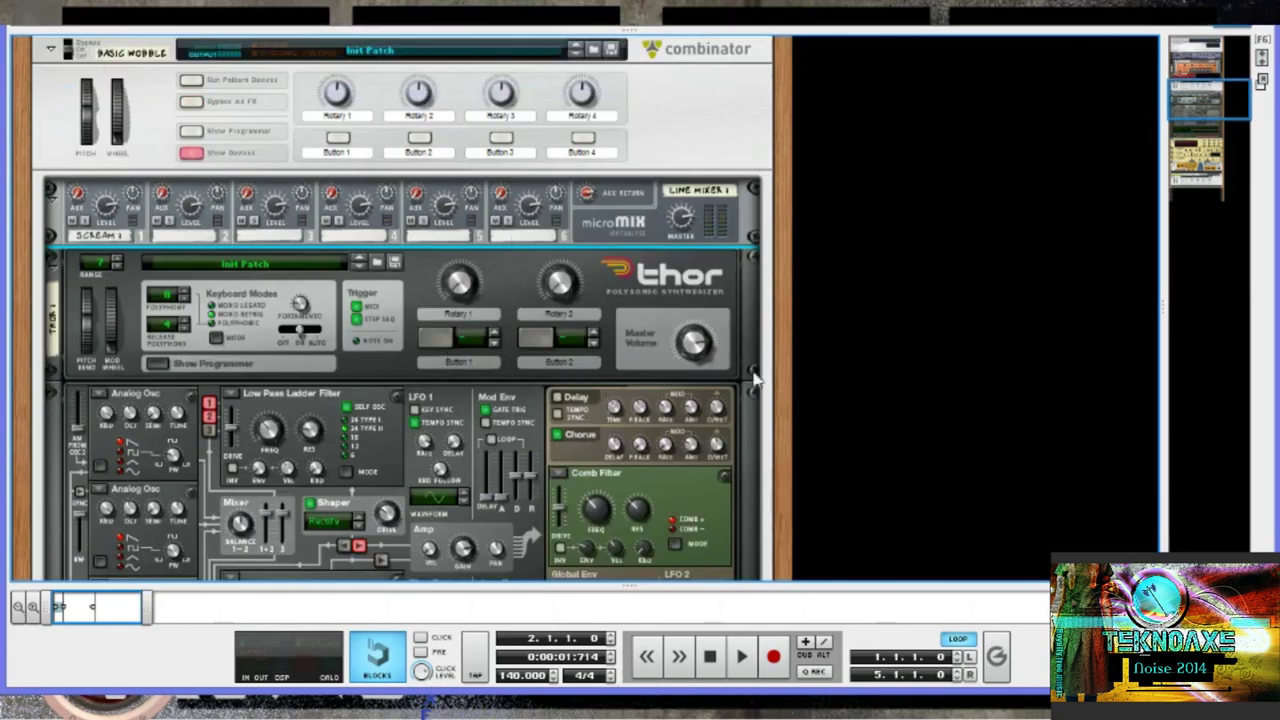
scroll(495, 368, down, 7)
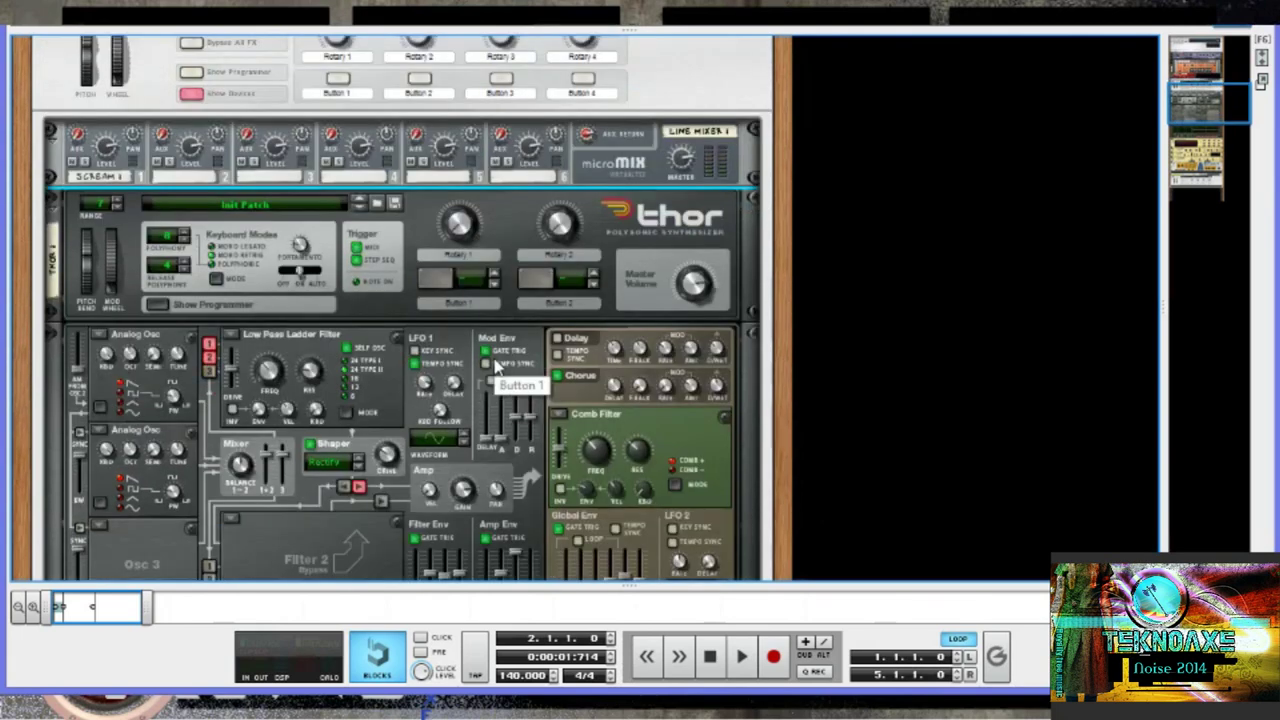
scroll(495, 368, down, 5)
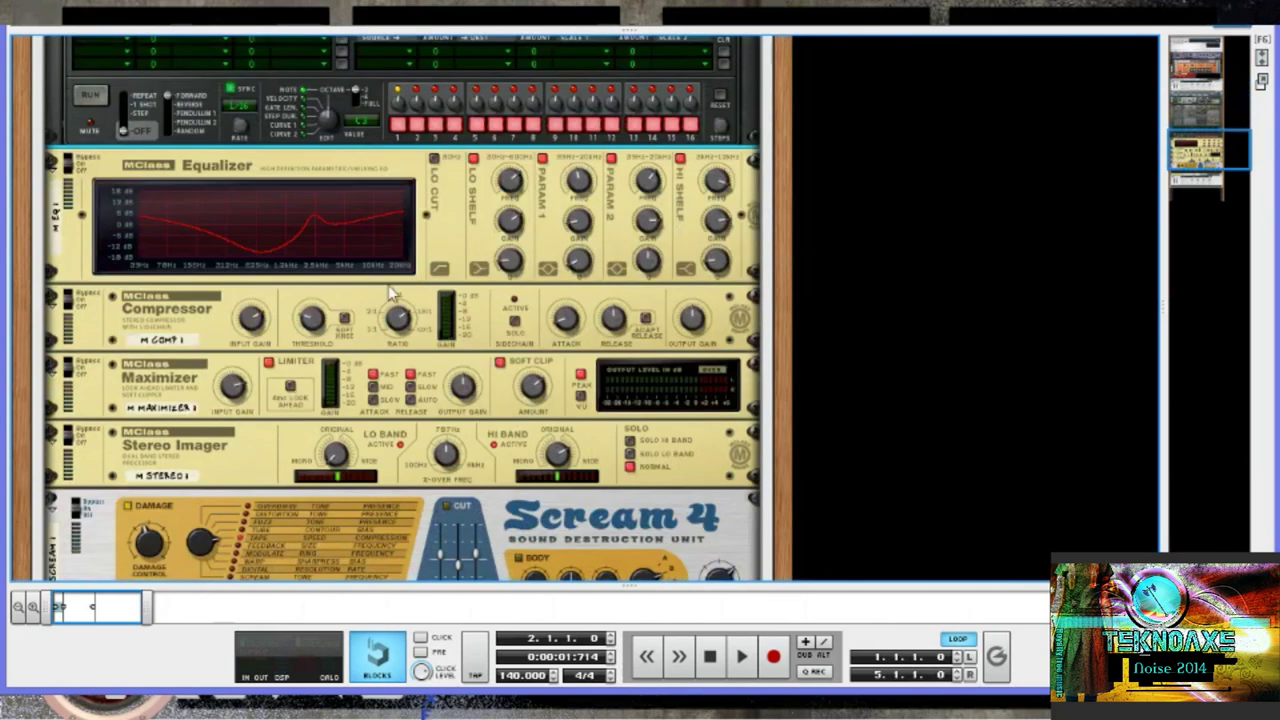
Step: Go through the effects below Thor one by one, selecting the MClass Compressor, Maximizer, Stereo Imager and Scream 4
key(Down)
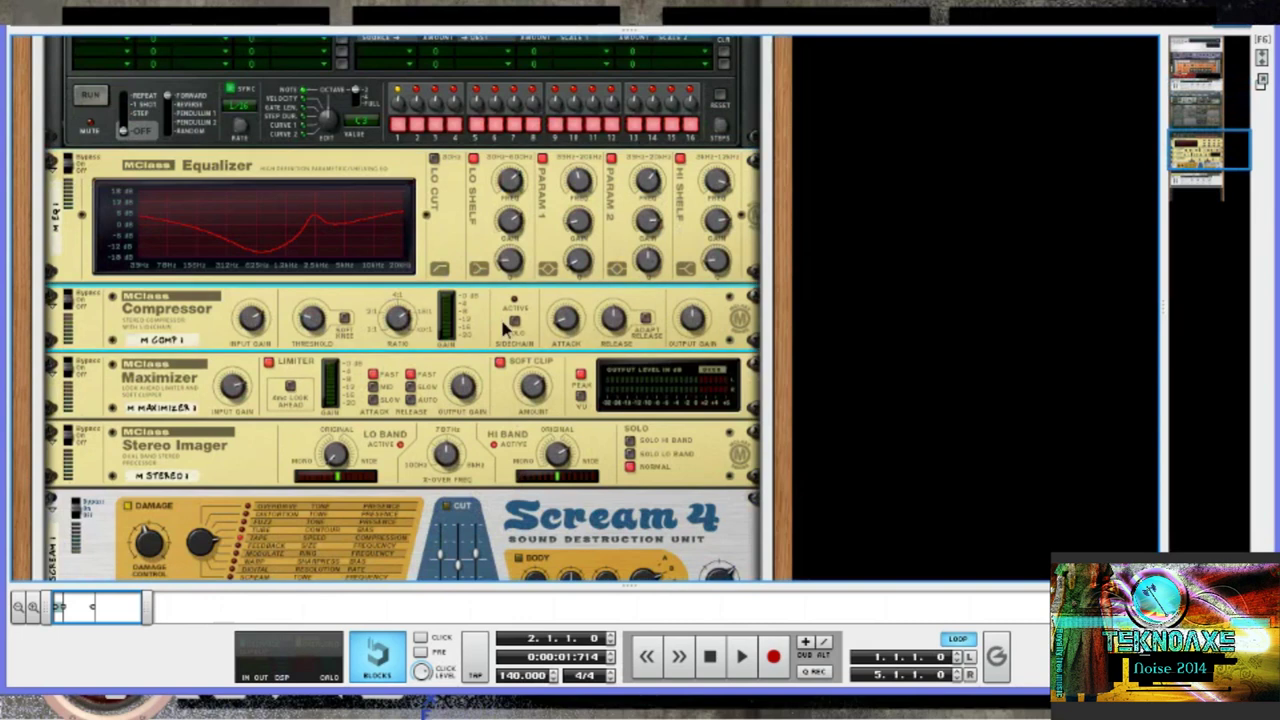
click(505, 412)
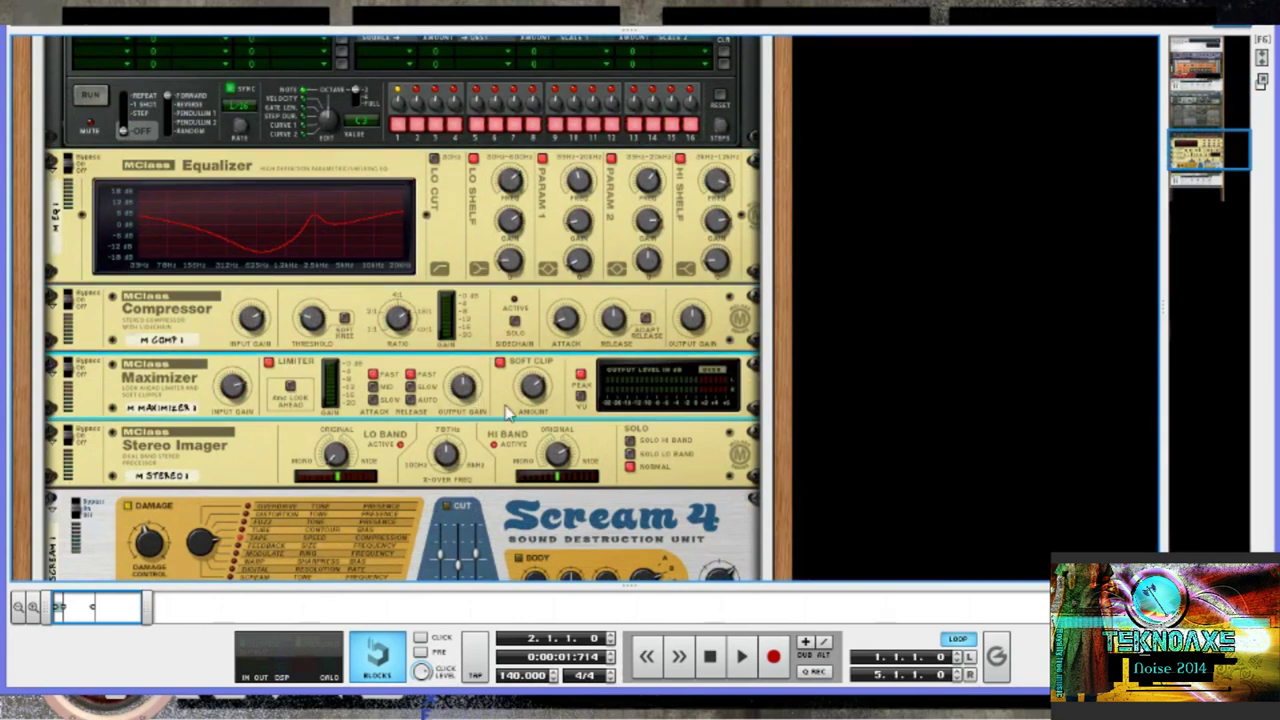
click(490, 484)
scroll(485, 485, down, 3)
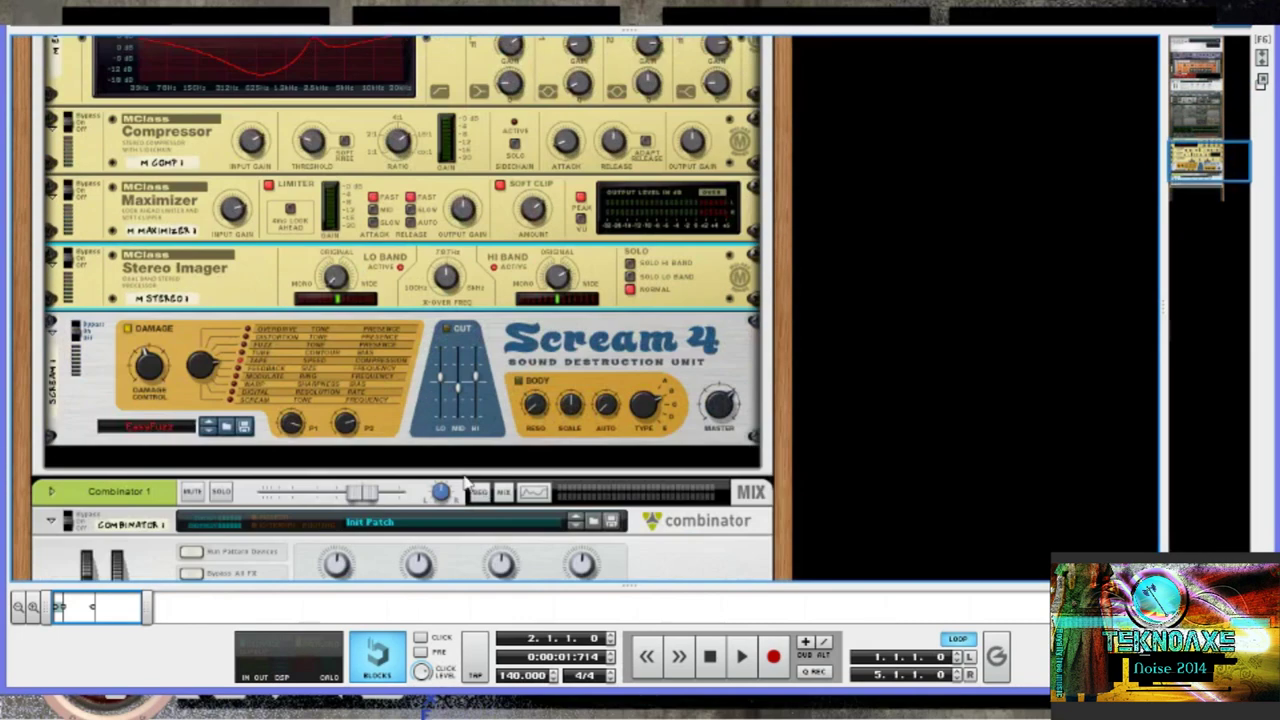
click(71, 405)
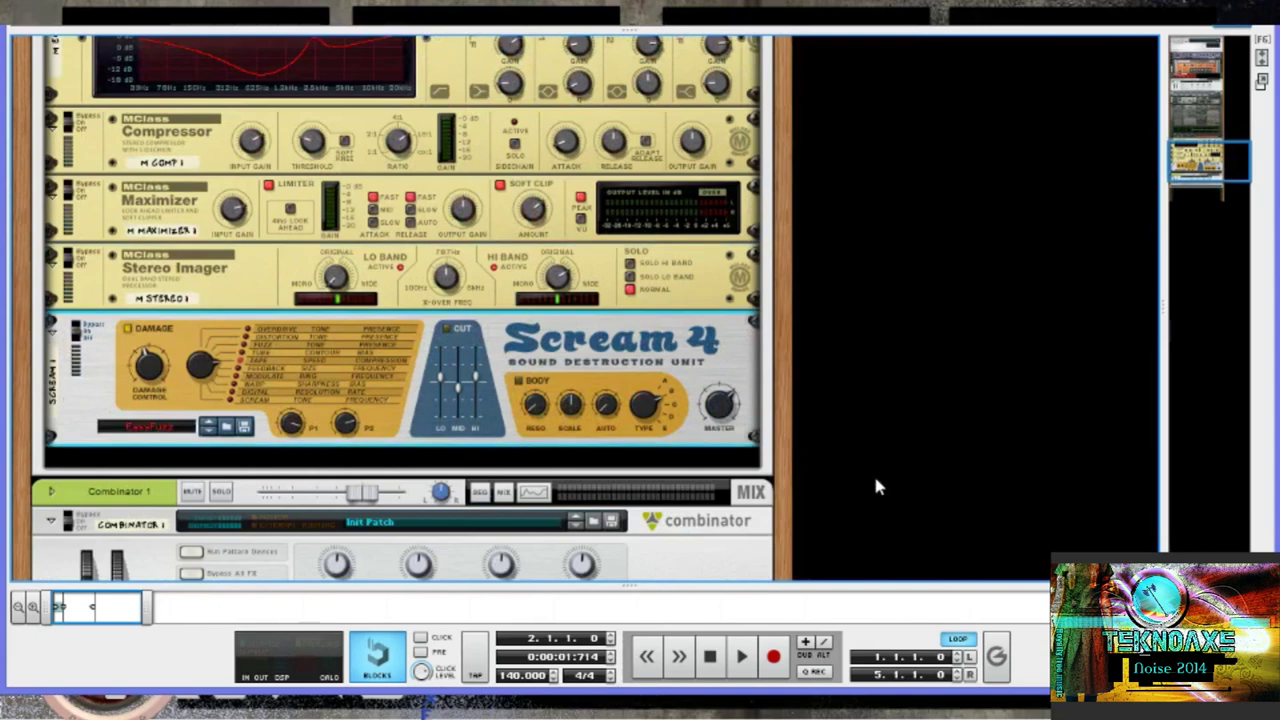
scroll(873, 487, down, 5)
scroll(858, 485, up, 12)
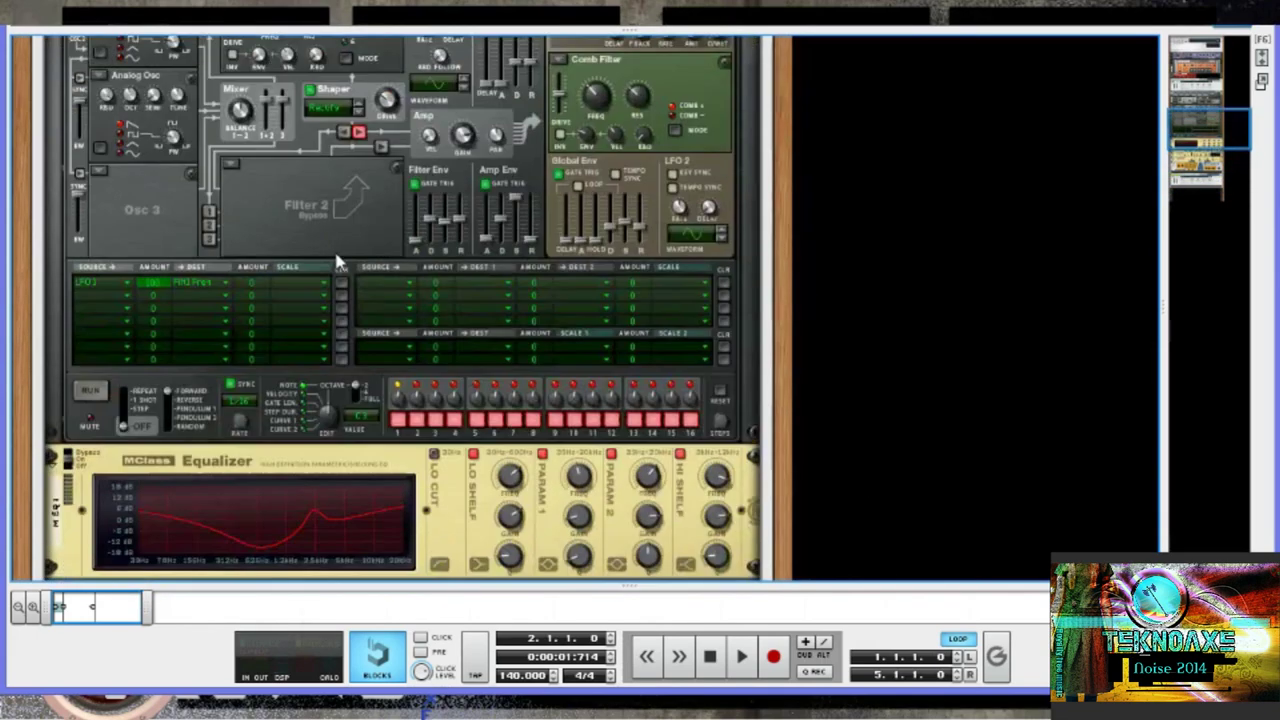
scroll(338, 263, down, 5)
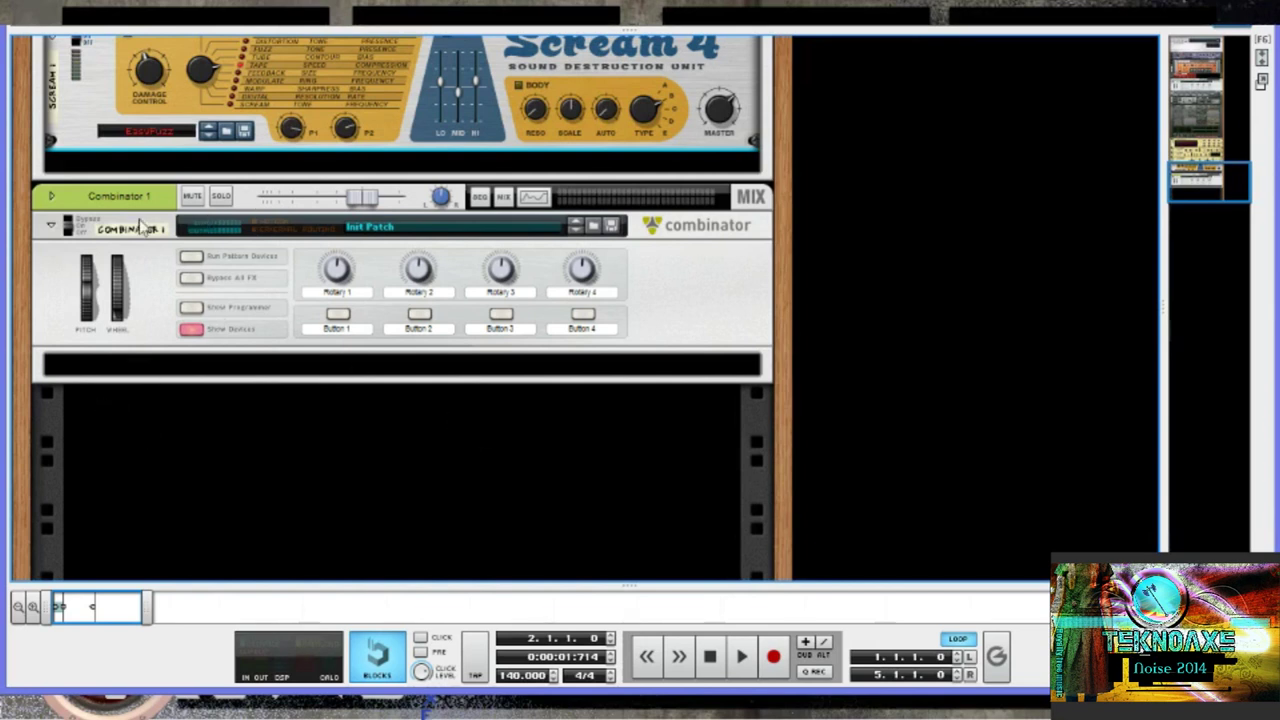
Step: Compare the empty Combinator with the basic wobble Combinator's controls, line mixer and Thor
scroll(227, 445, up, 15)
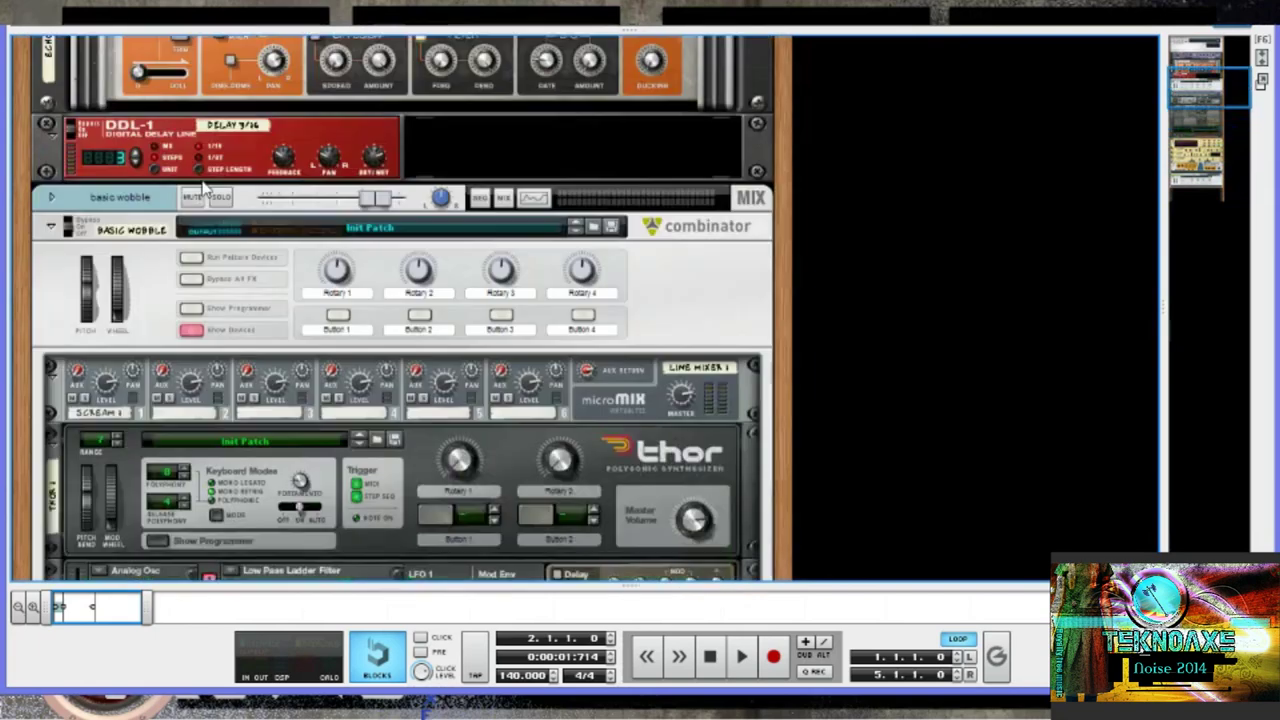
scroll(395, 470, down, 1)
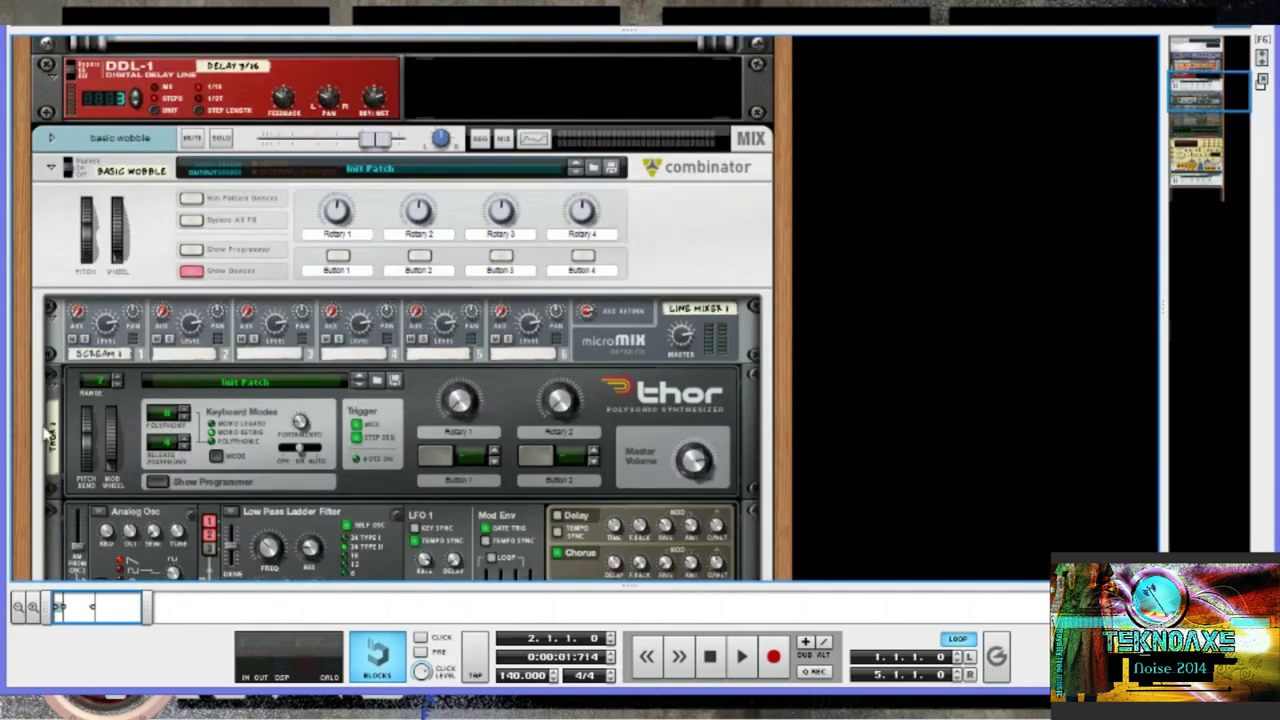
scroll(176, 390, down, 10)
scroll(176, 390, up, 8)
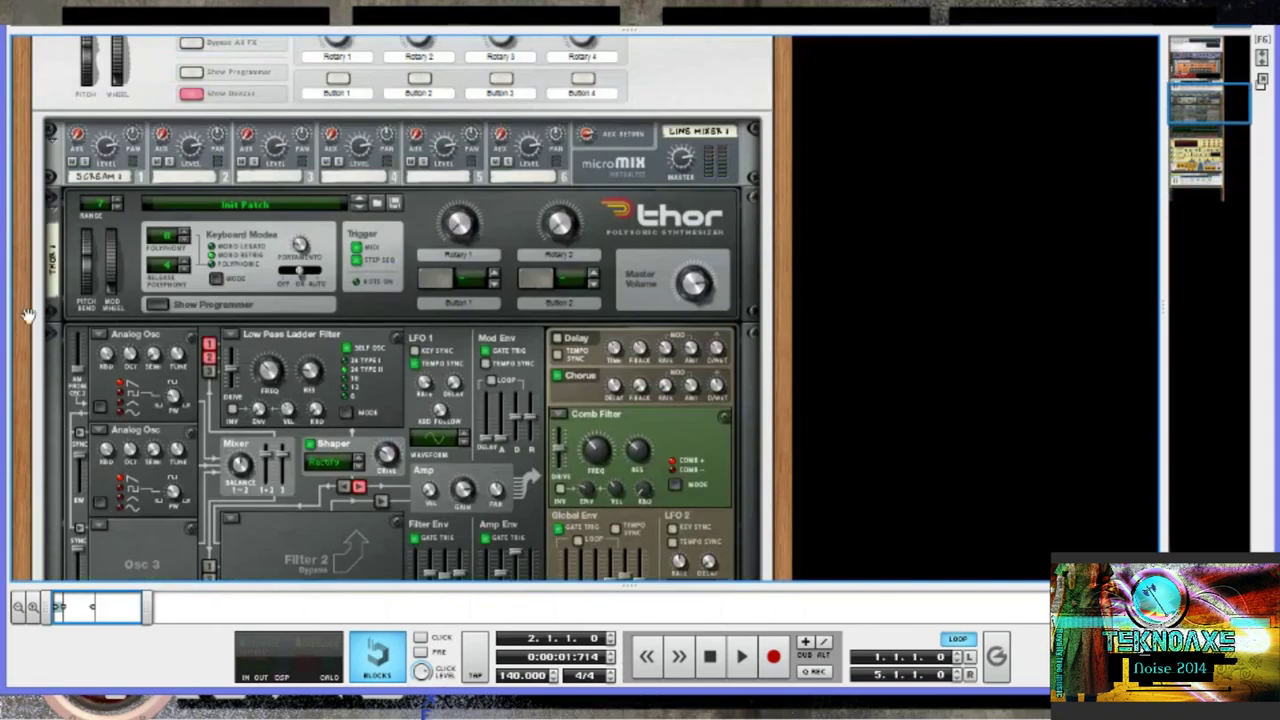
scroll(28, 316, up, 4)
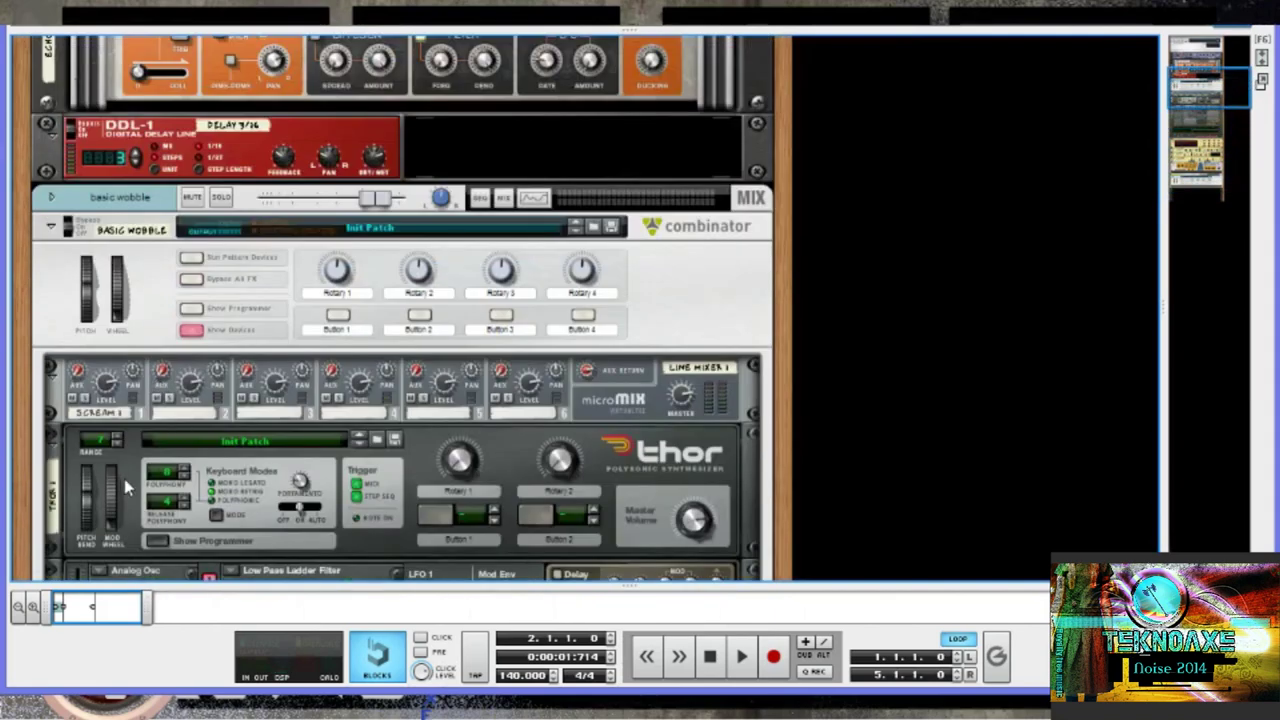
scroll(130, 490, down, 1)
scroll(145, 515, up, 5)
Step: Open the Save Combinator Patch dialog for the basic wobble Combinator and close it without saving
click(150, 530)
key(alt+f)
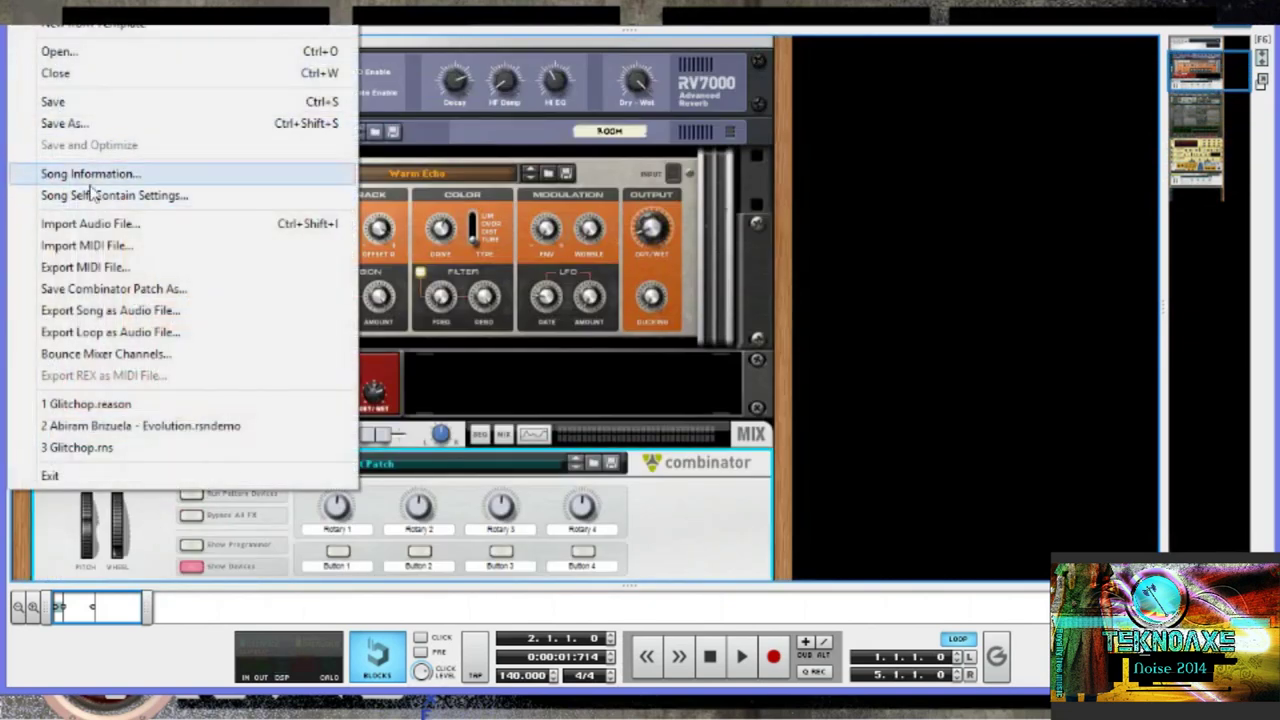
click(112, 289)
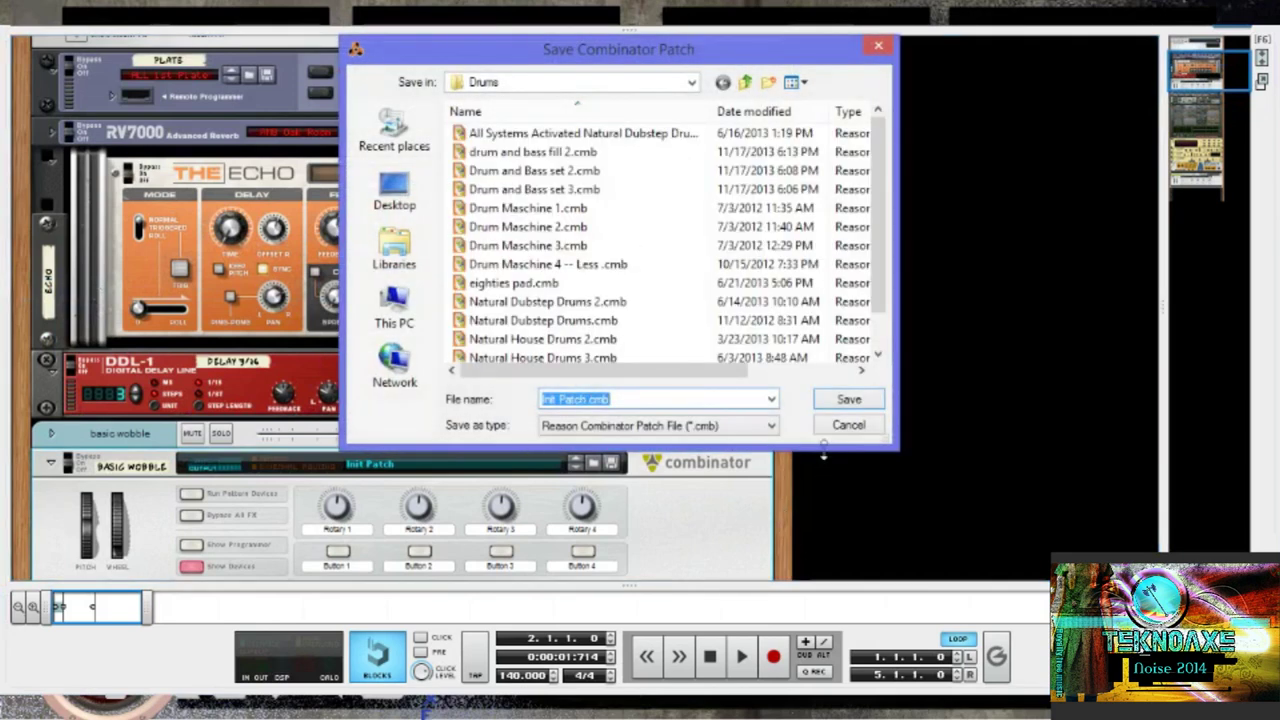
click(848, 424)
Step: Rename the empty Combinator at the end of the rack as "basic wobble 2"
scroll(668, 407, down, 3)
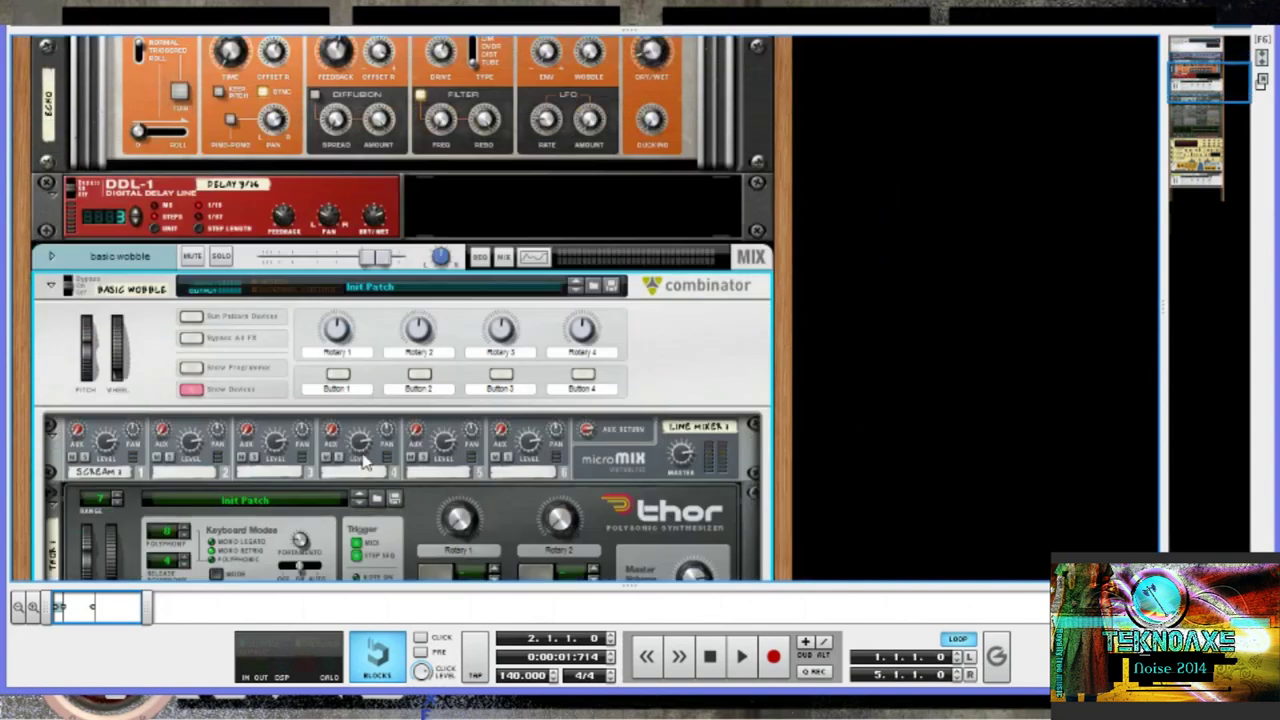
scroll(352, 460, down, 3)
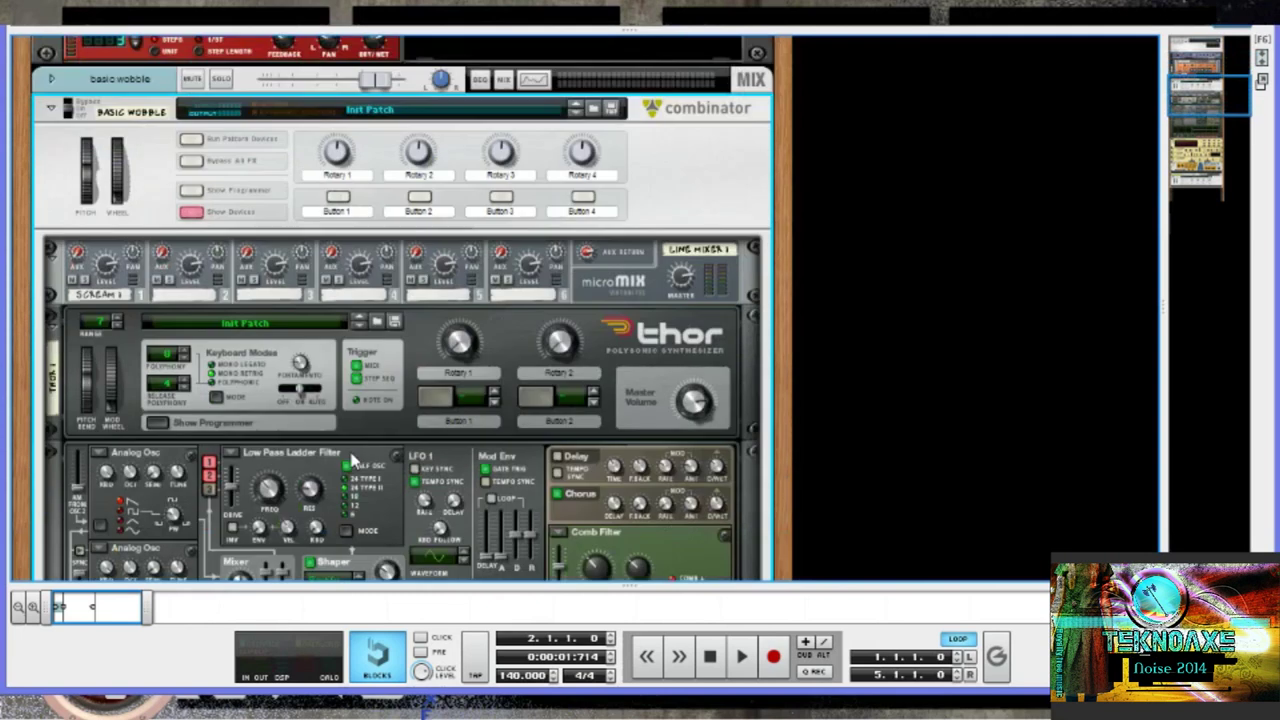
scroll(86, 316, down, 10)
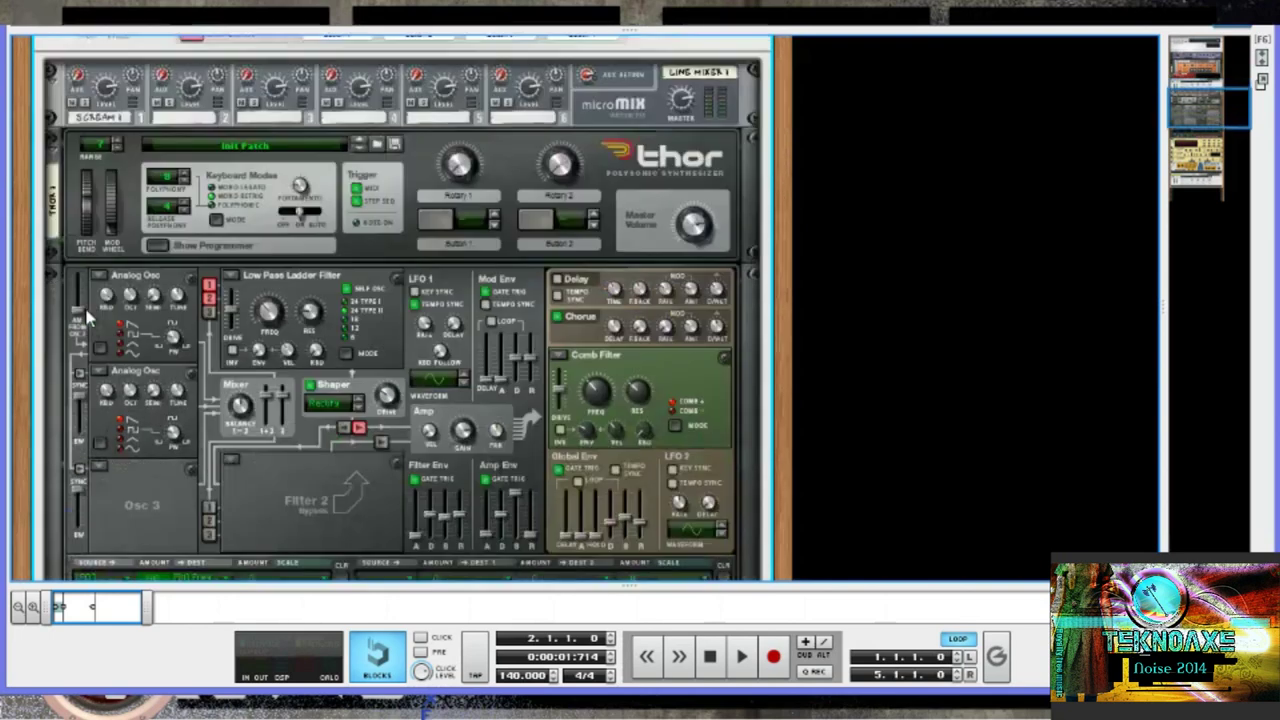
scroll(86, 309, down, 5)
double_click(114, 348)
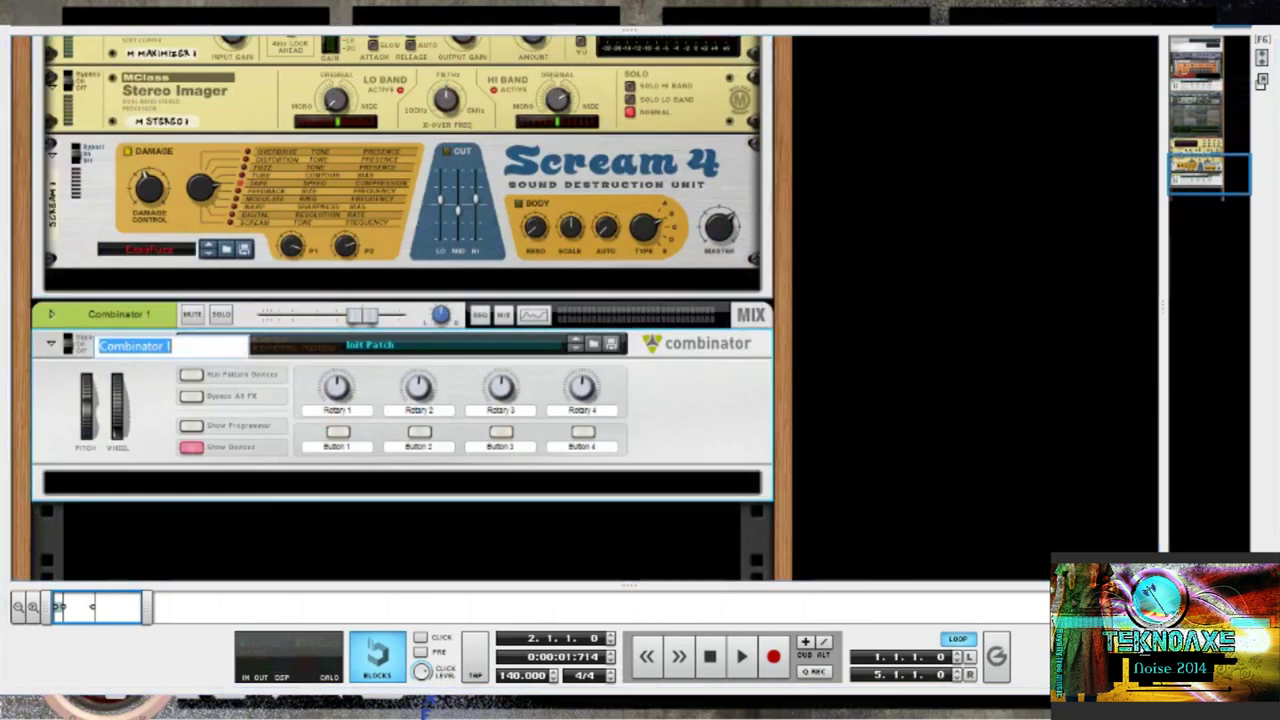
text(basic)
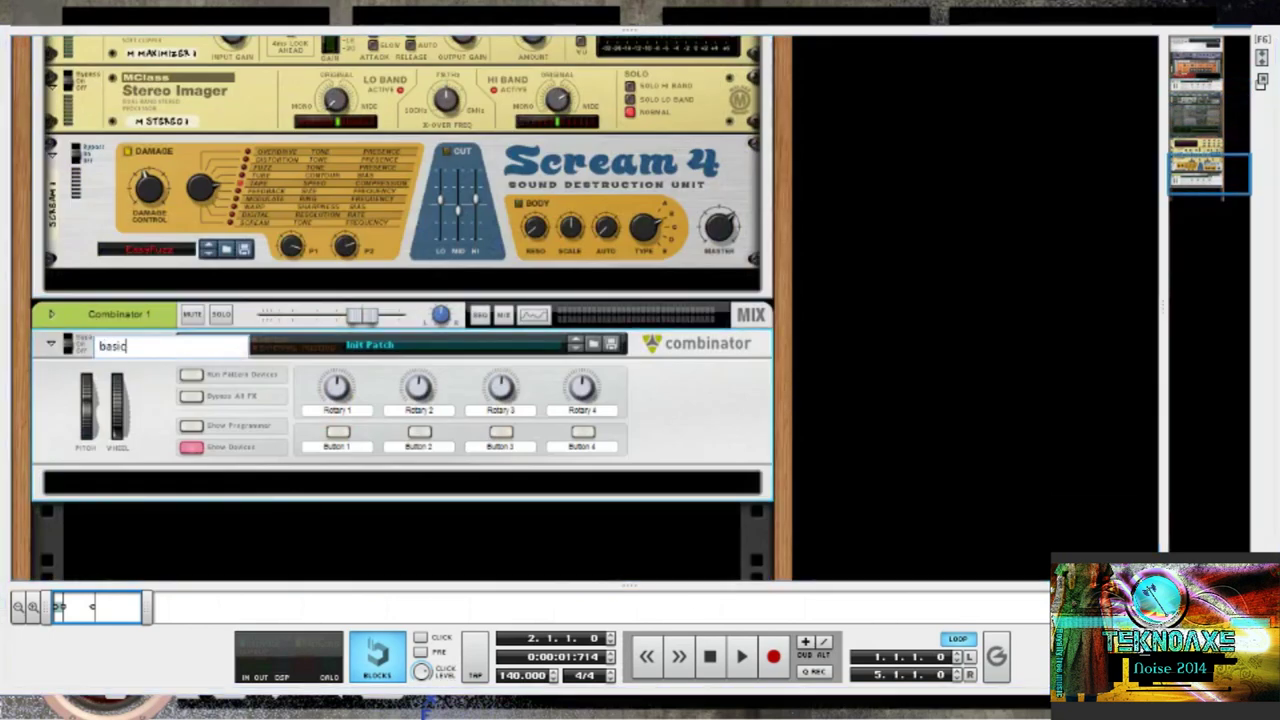
text( wobble 2)
key(Return)
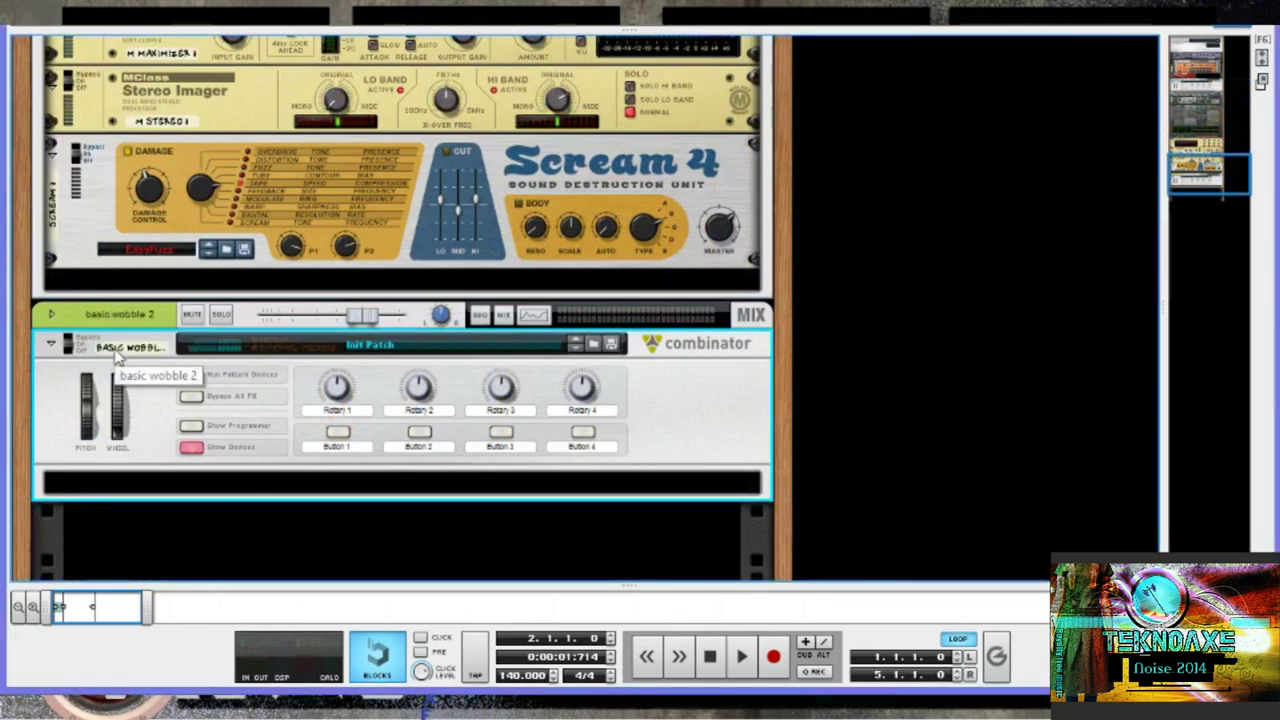
Step: Add a Line Mixer 6:2 inside the basic wobble 2 Combinator
right_click(586, 490)
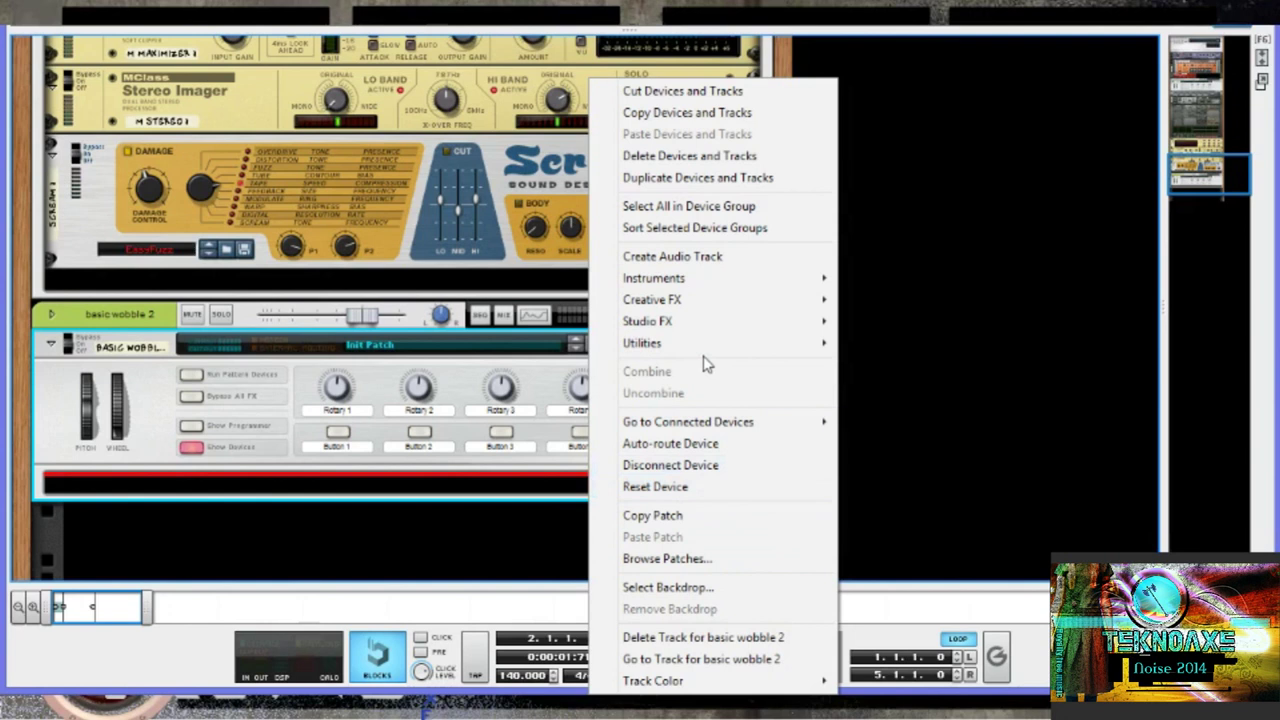
mouse_move(703, 343)
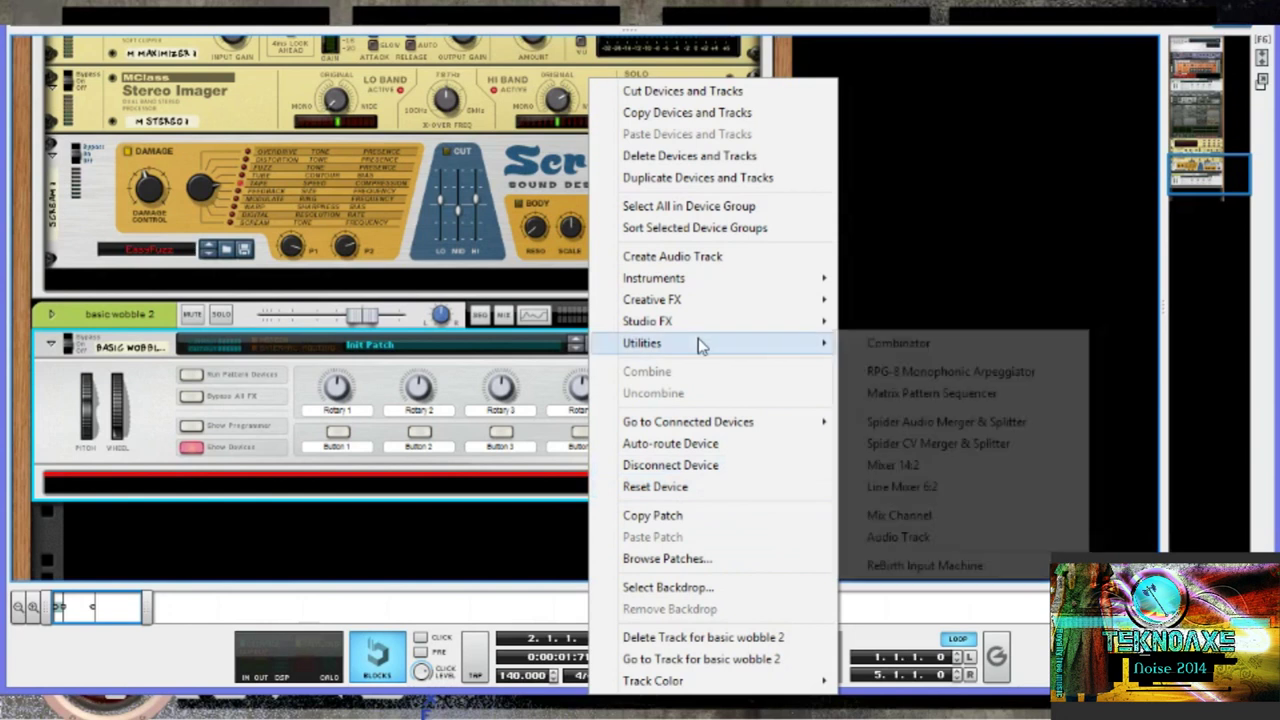
click(958, 496)
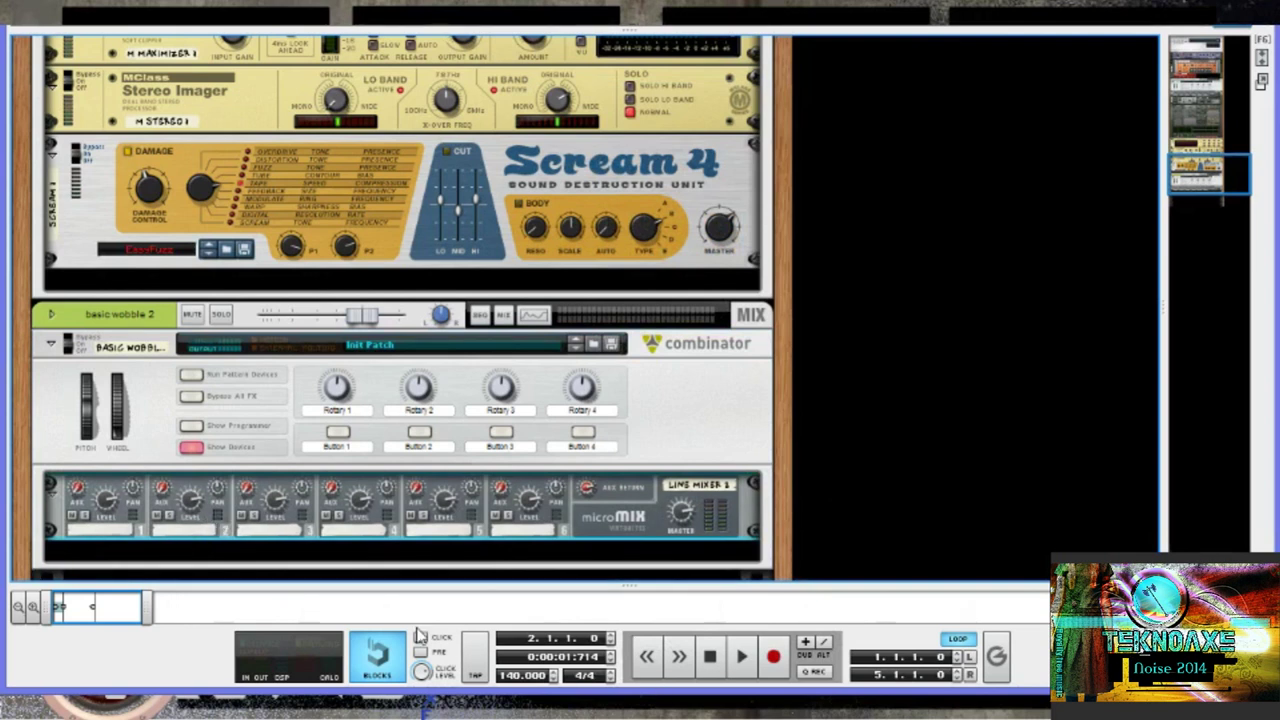
Step: Flip the rack to its rear and check the cabling from the new line mixer's master out to the Combinator
key(Tab)
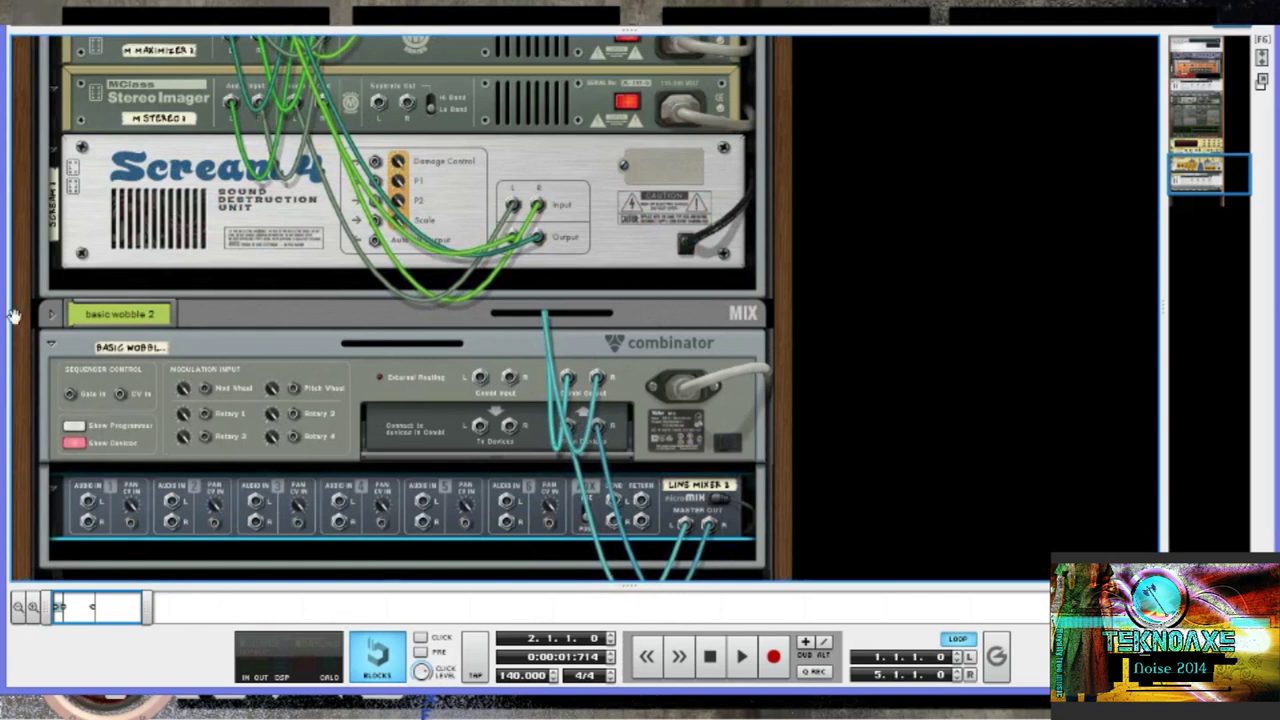
click(690, 528)
drag(574, 428, 667, 580)
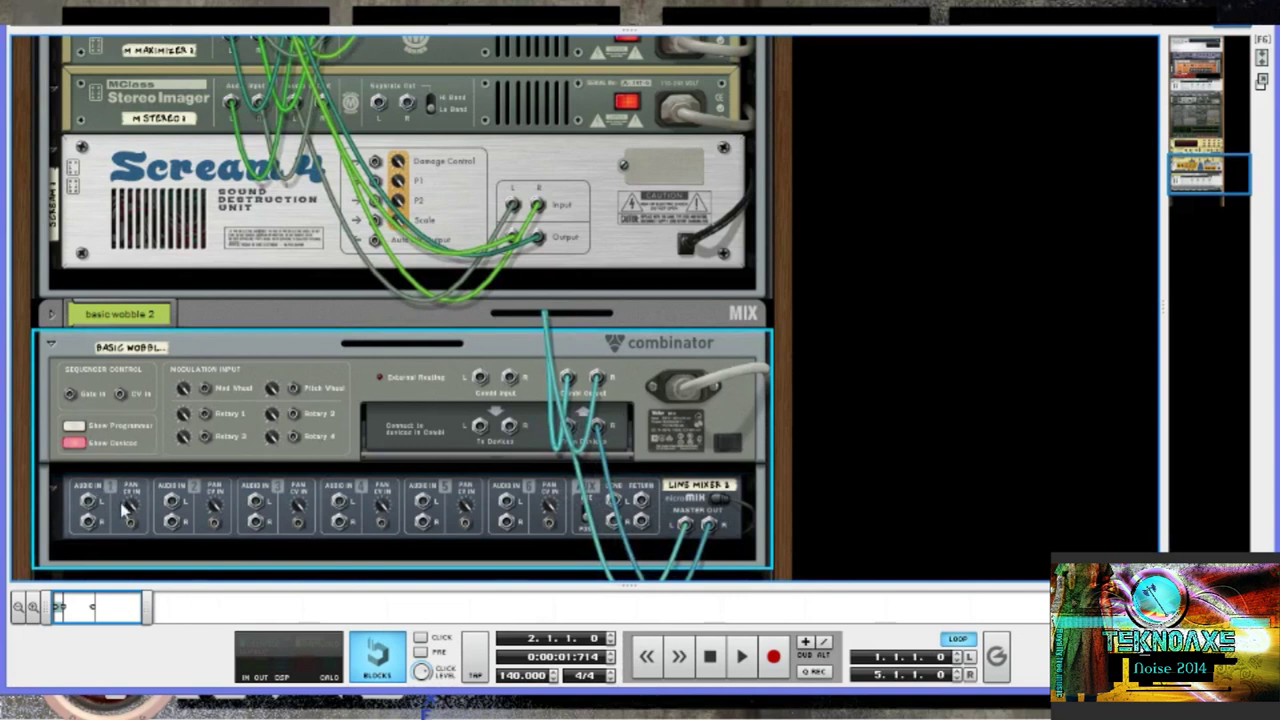
Step: Examine the aux send and return jacks on the new line mixer and flip the rack back to its front
mouse_move(615, 502)
mouse_down()
mouse_move(587, 513)
mouse_move(598, 502)
mouse_up()
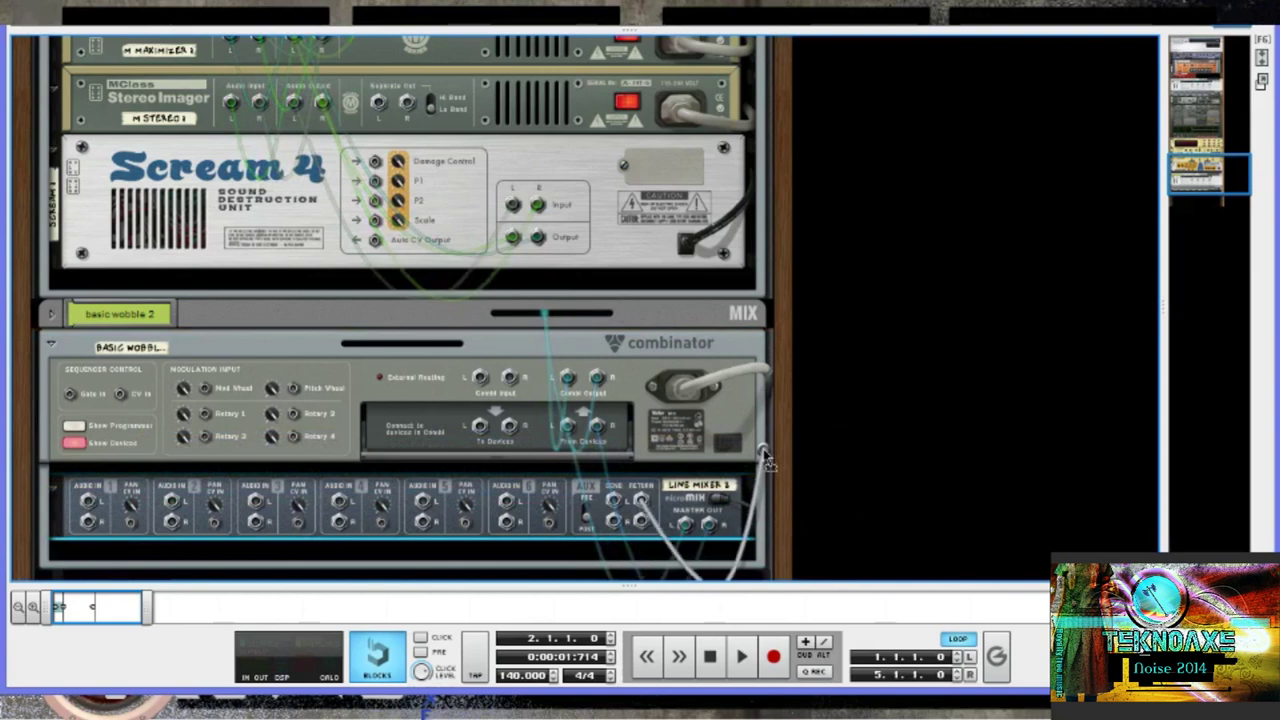
key(Tab)
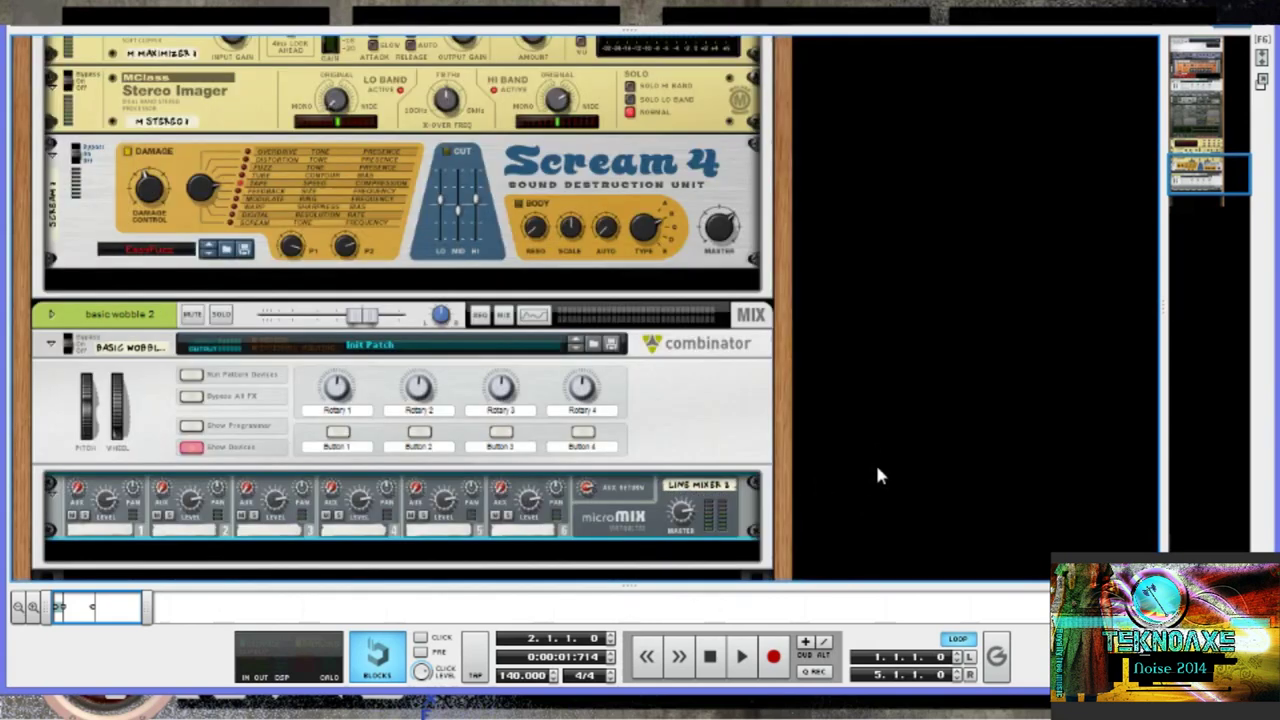
scroll(271, 428, down, 3)
scroll(271, 426, up, 3)
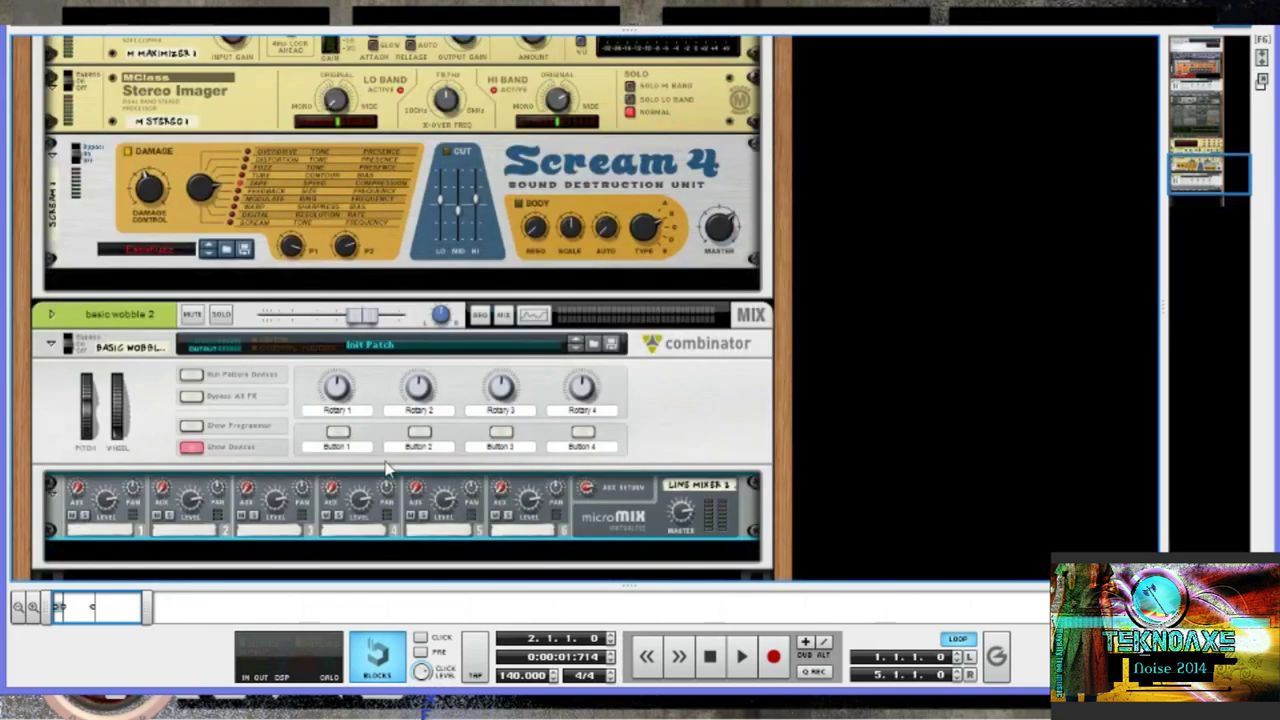
Step: Add a Thor Polysonic Synthesizer below the line mixer inside the basic wobble 2 Combinator
scroll(418, 470, down, 2)
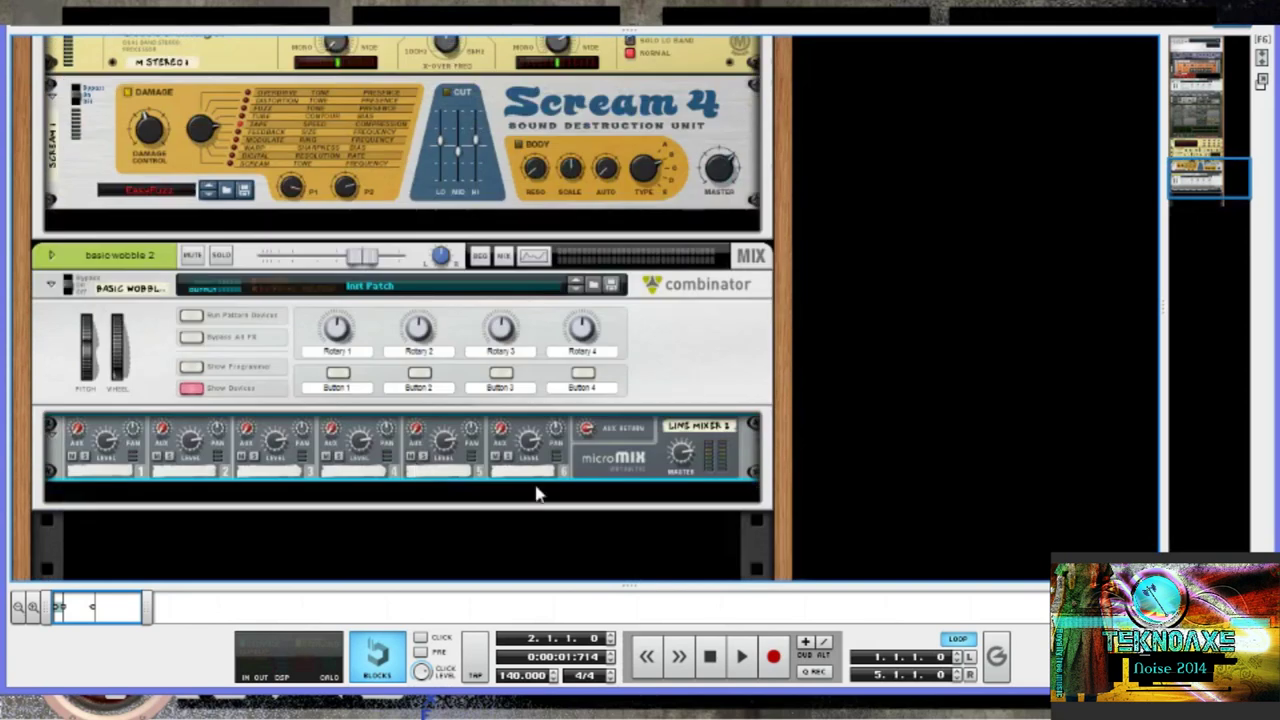
right_click(604, 468)
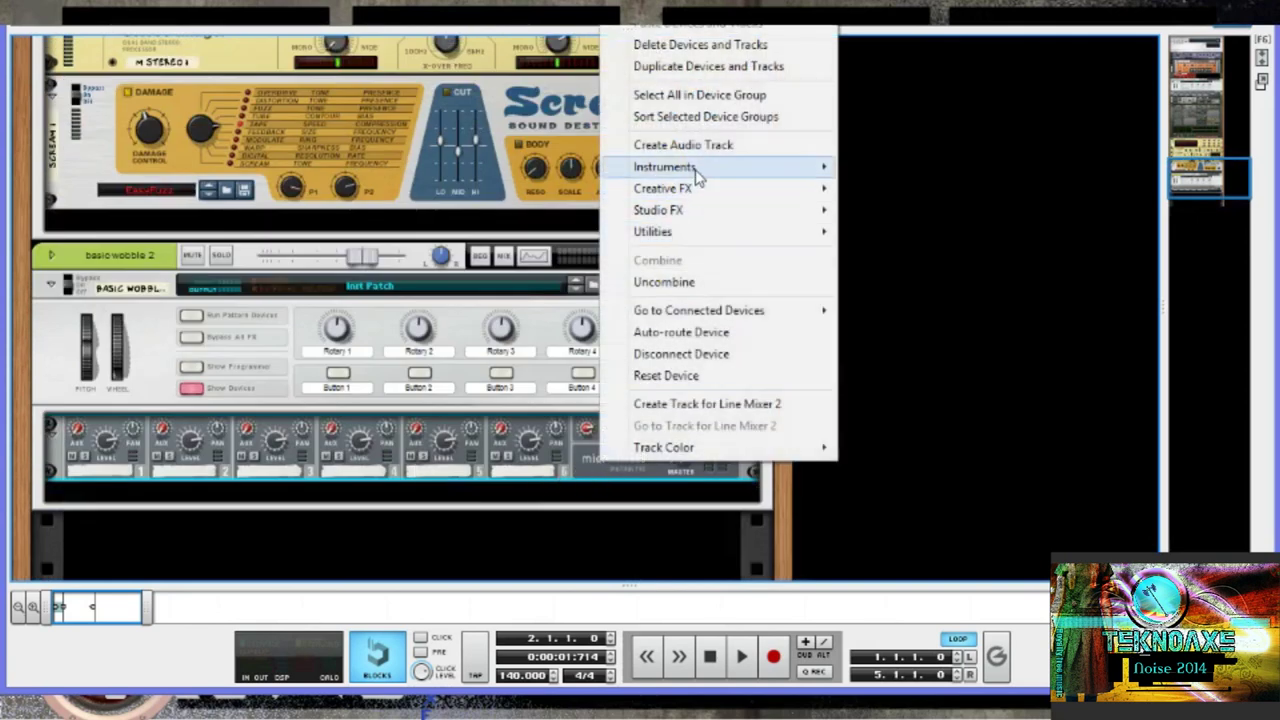
mouse_move(695, 170)
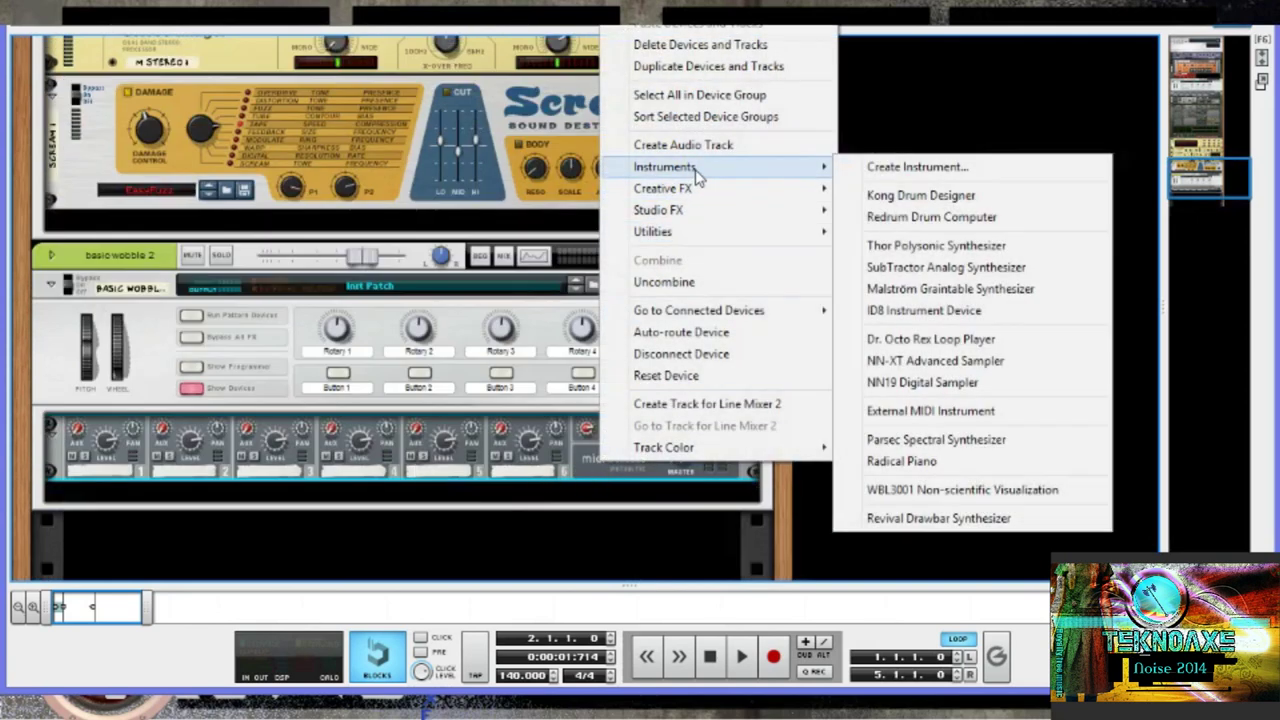
click(975, 246)
scroll(450, 447, up, 4)
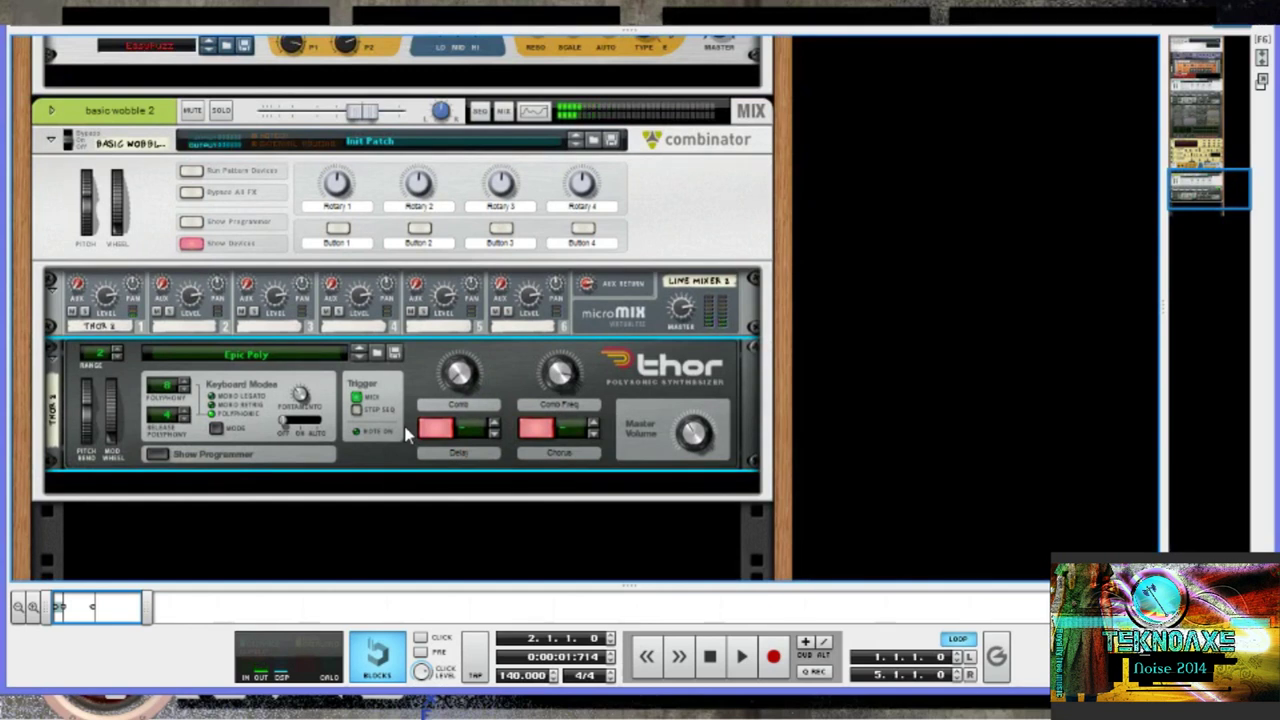
Step: Show the new Thor's programmer and reset the device to its initial patch
click(160, 455)
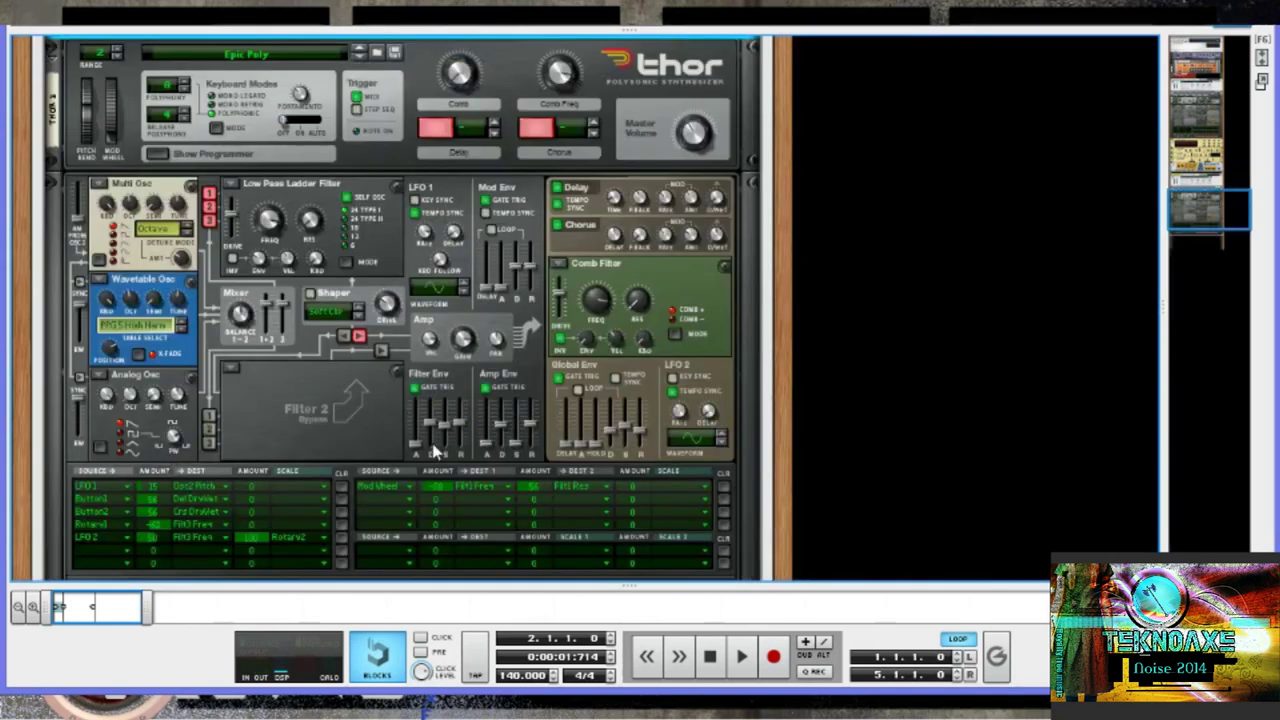
right_click(64, 440)
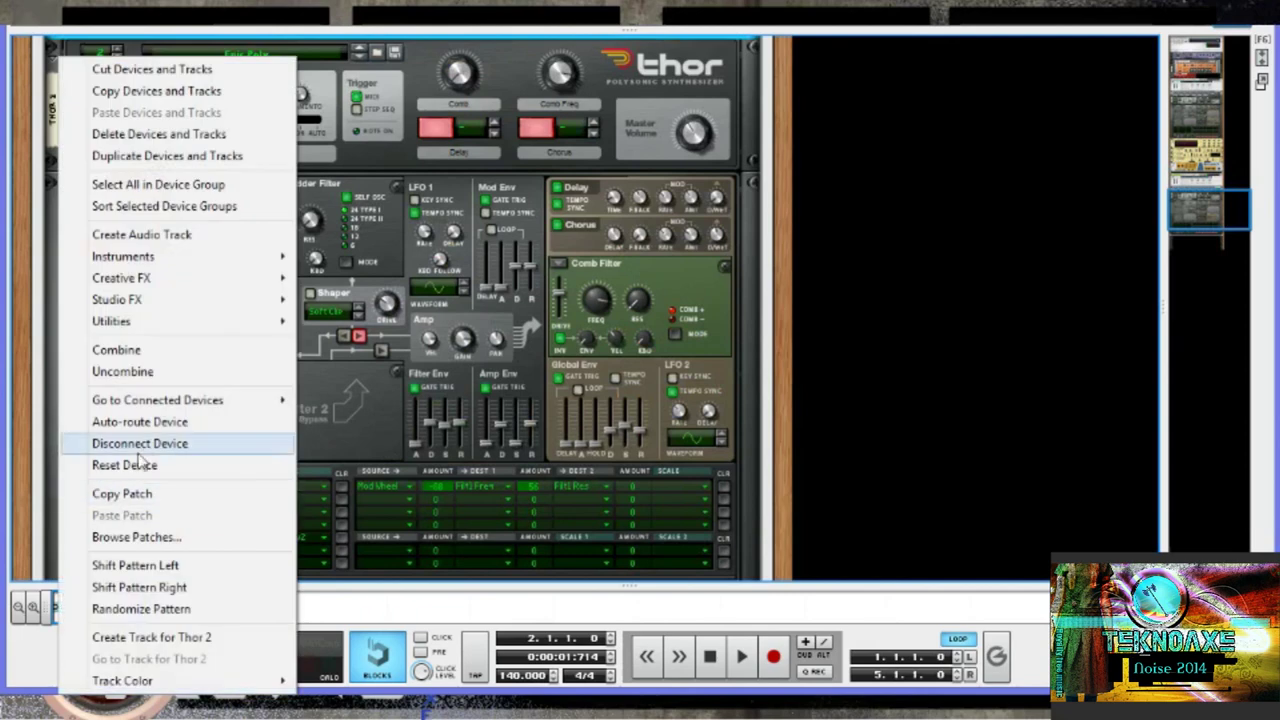
click(124, 465)
scroll(398, 430, up, 4)
scroll(398, 430, down, 3)
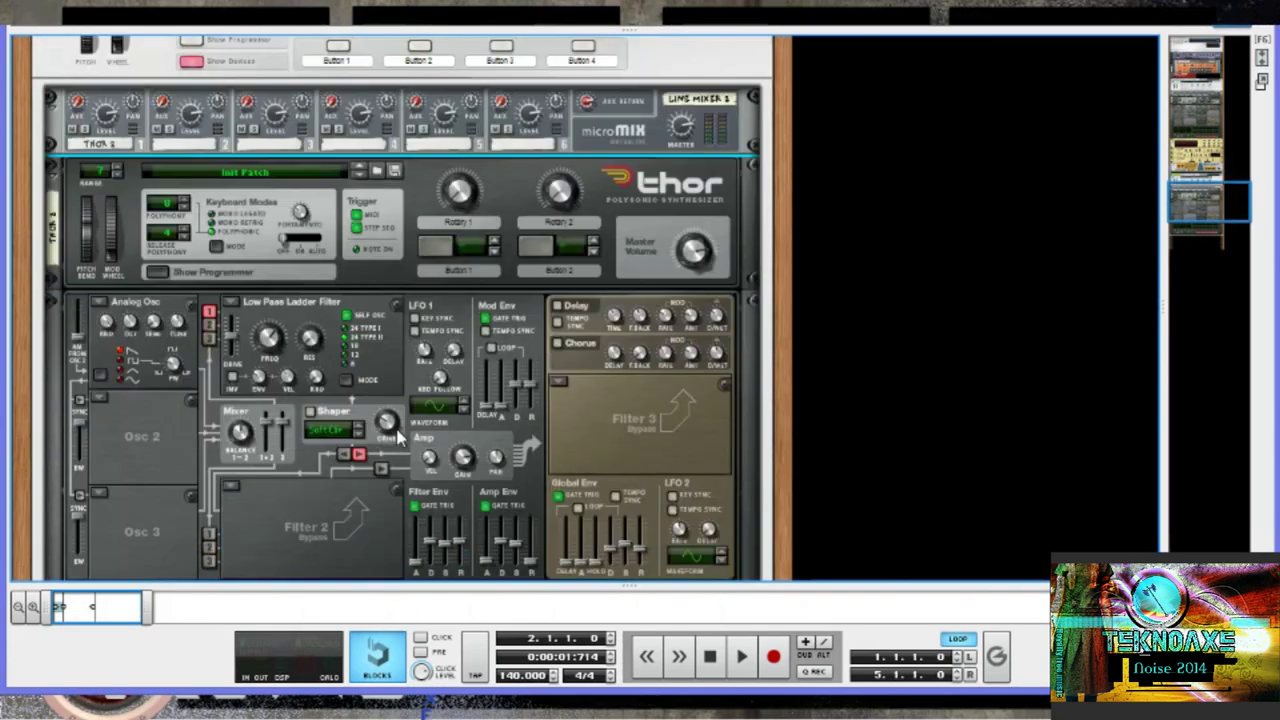
Step: Shorten the decay and lengthen the release of Thor's Amp Env
mouse_move(397, 433)
scroll(466, 422, down, 1)
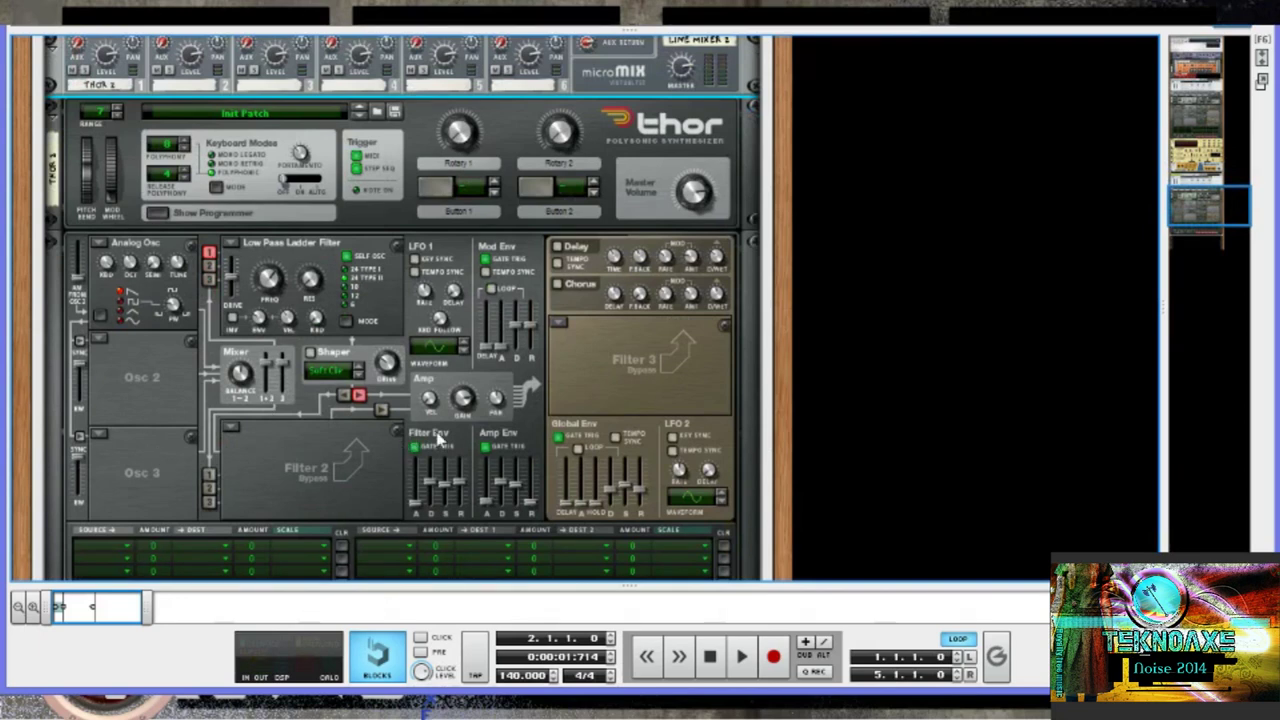
scroll(436, 440, up, 2)
scroll(436, 440, down, 2)
mouse_move(487, 484)
mouse_down()
mouse_move(490, 512)
mouse_move(497, 489)
mouse_up()
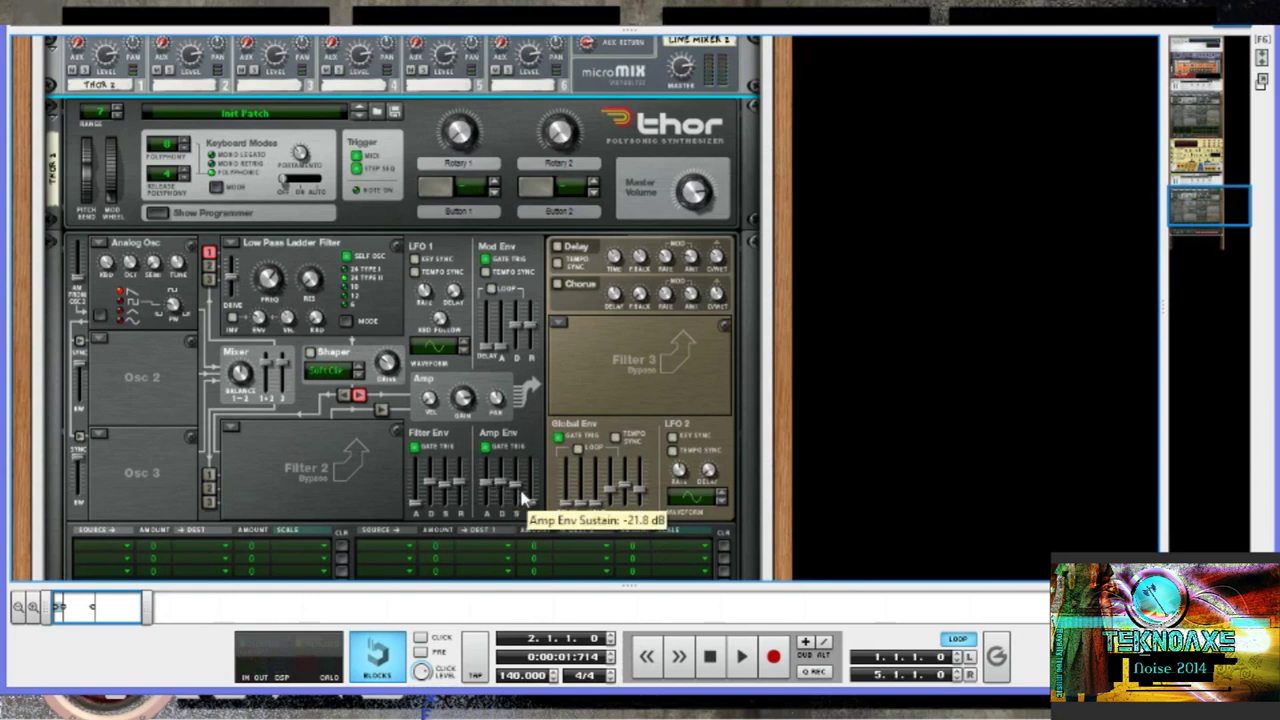
drag(533, 510, 537, 488)
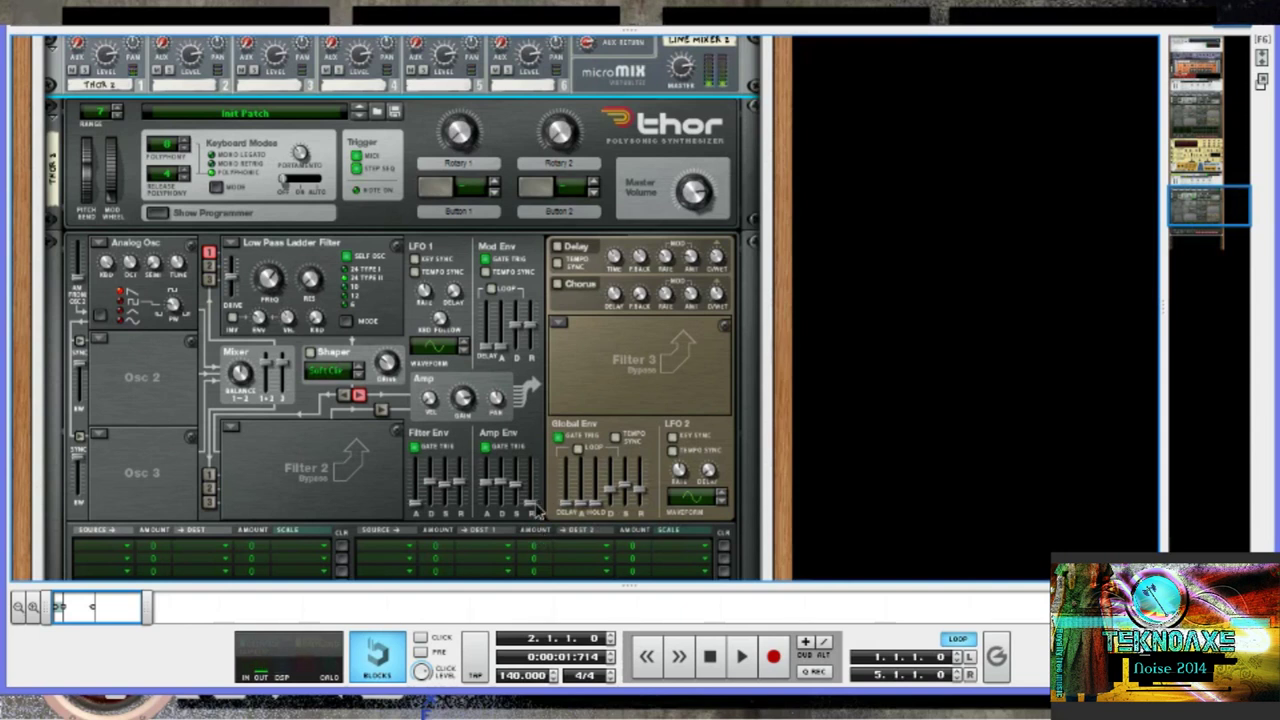
drag(539, 511, 544, 490)
mouse_move(502, 481)
mouse_down()
mouse_move(488, 510)
mouse_move(510, 509)
mouse_move(512, 492)
mouse_move(510, 503)
mouse_up()
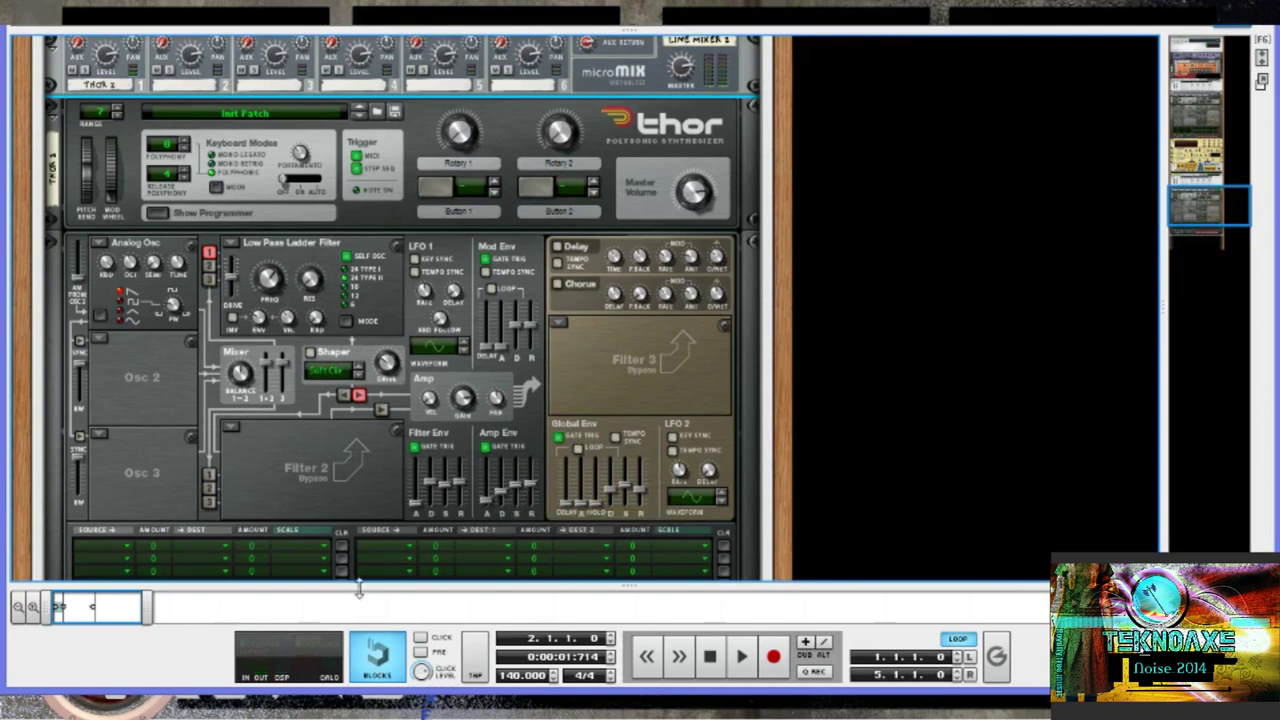
mouse_move(508, 500)
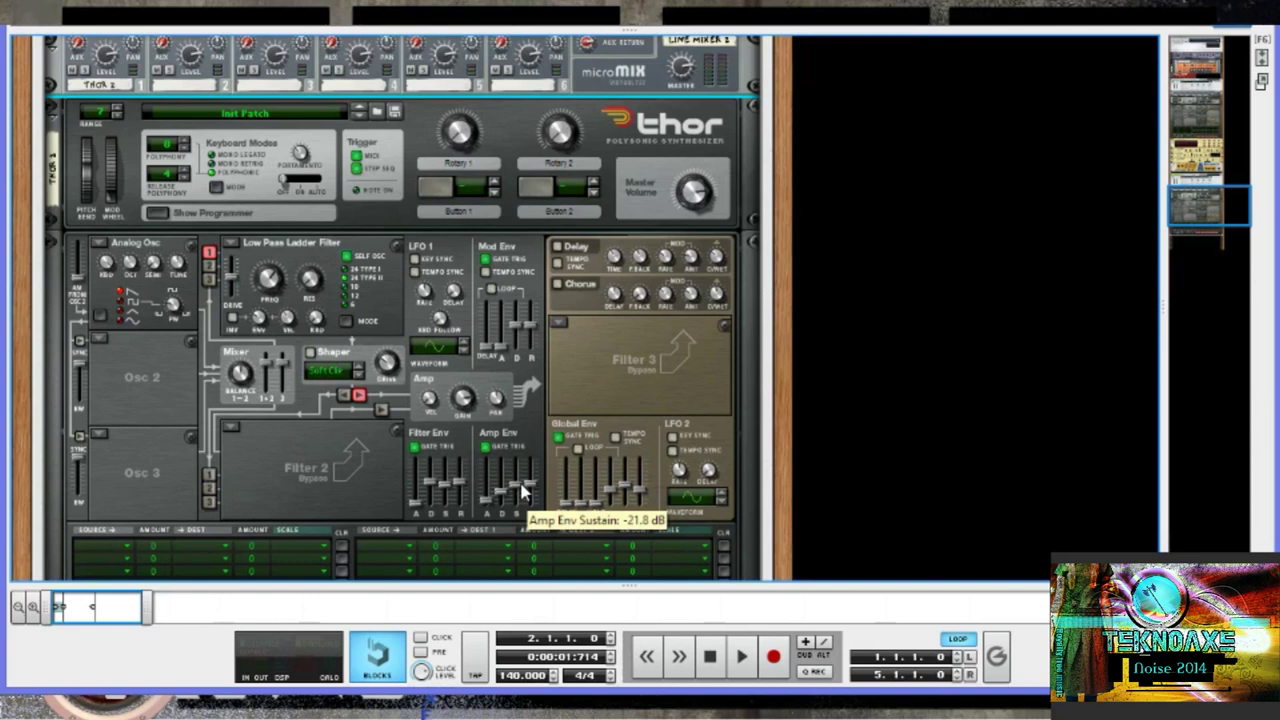
Step: Try different Amp Env sustain levels and leave the sustain near its maximum
drag(520, 490, 530, 505)
mouse_move(530, 505)
mouse_down()
mouse_move(530, 478)
mouse_move(530, 500)
mouse_up()
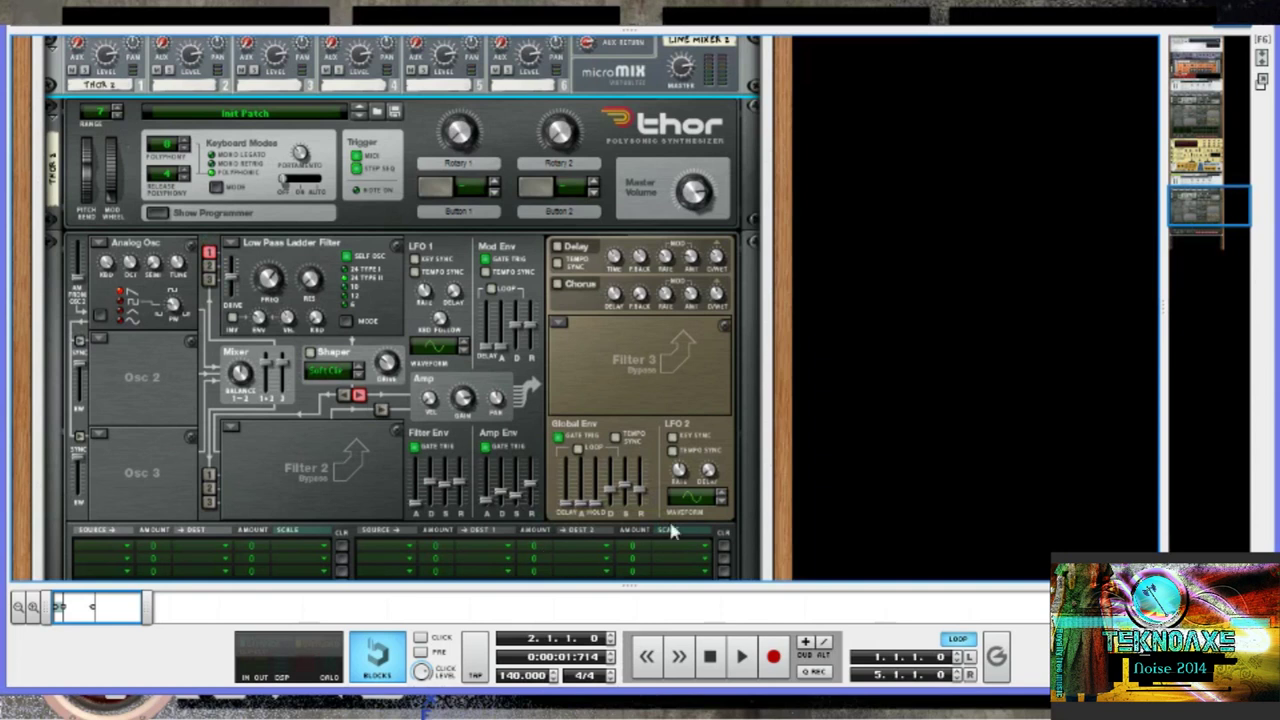
drag(514, 486, 522, 452)
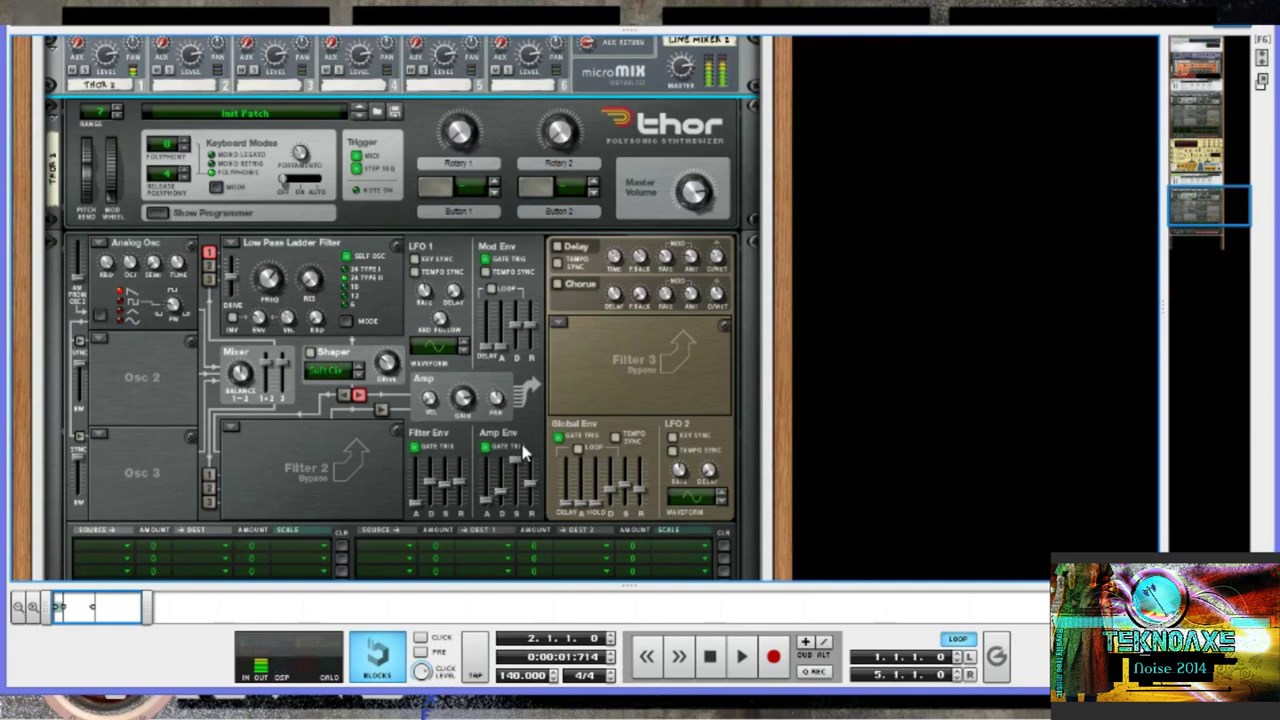
drag(522, 452, 540, 512)
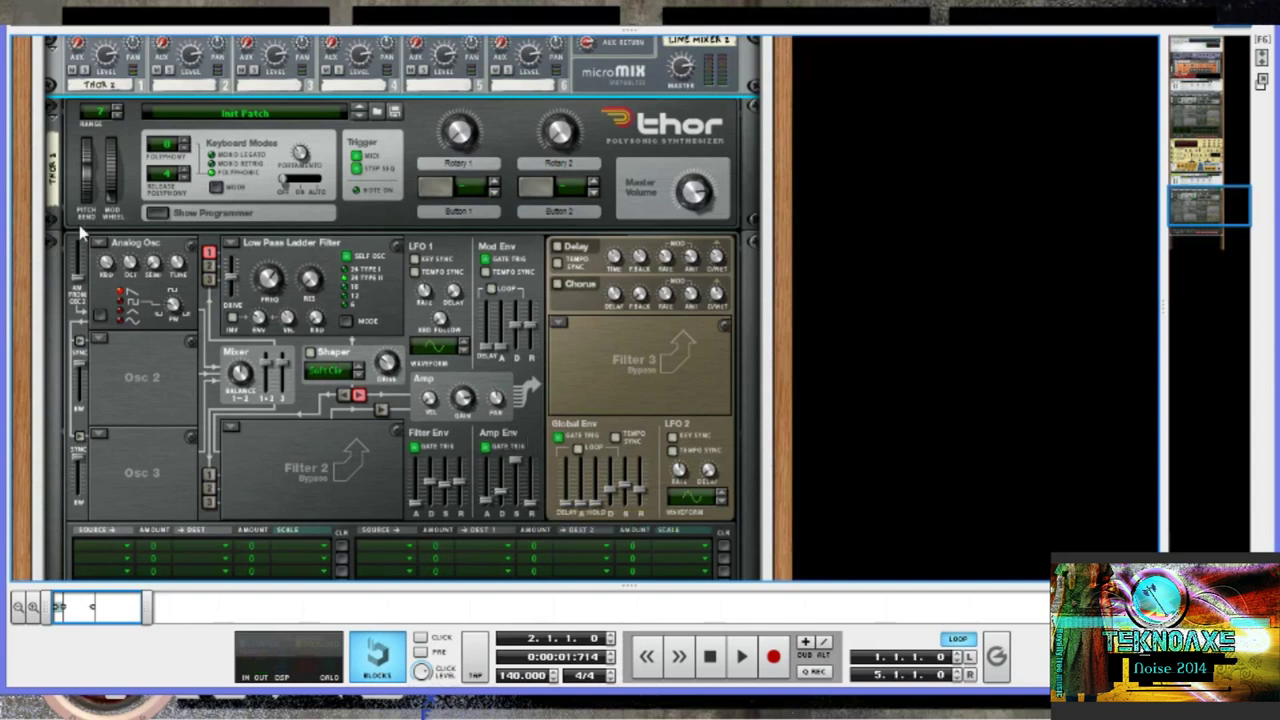
Step: Set Thor's oscillator 2 to Analog and route it into Filter 1
click(99, 338)
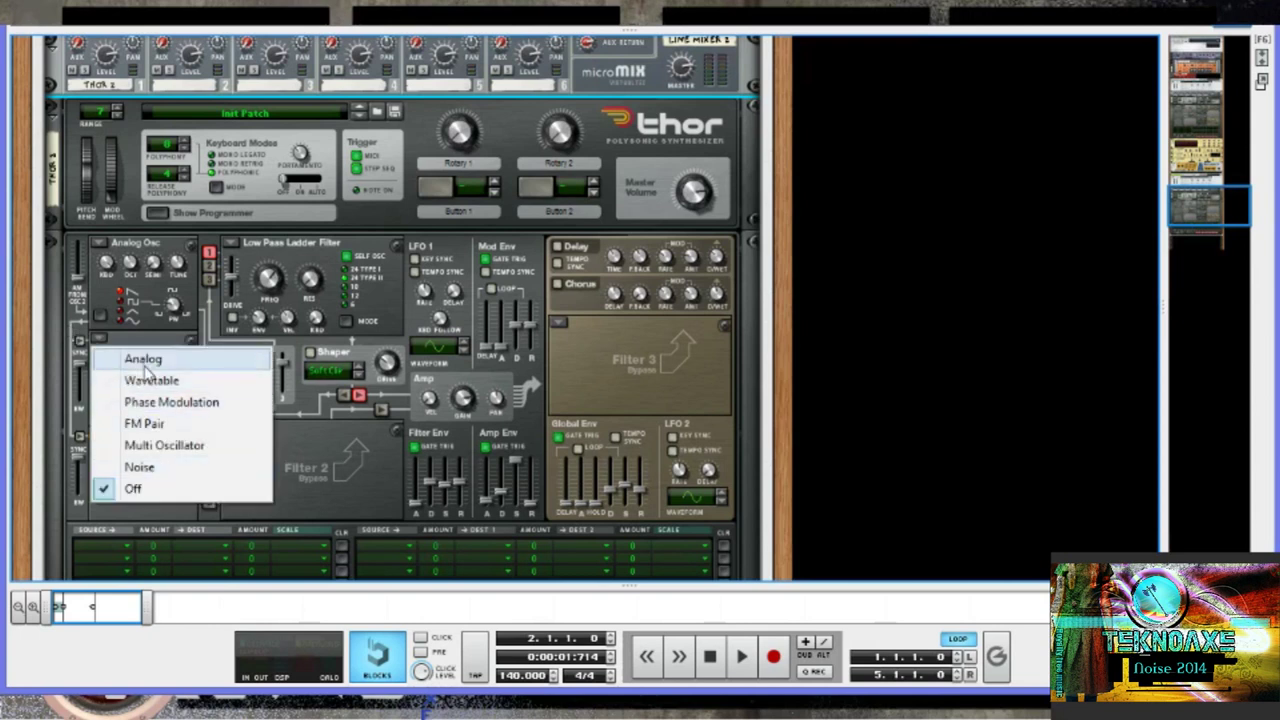
click(145, 360)
click(210, 266)
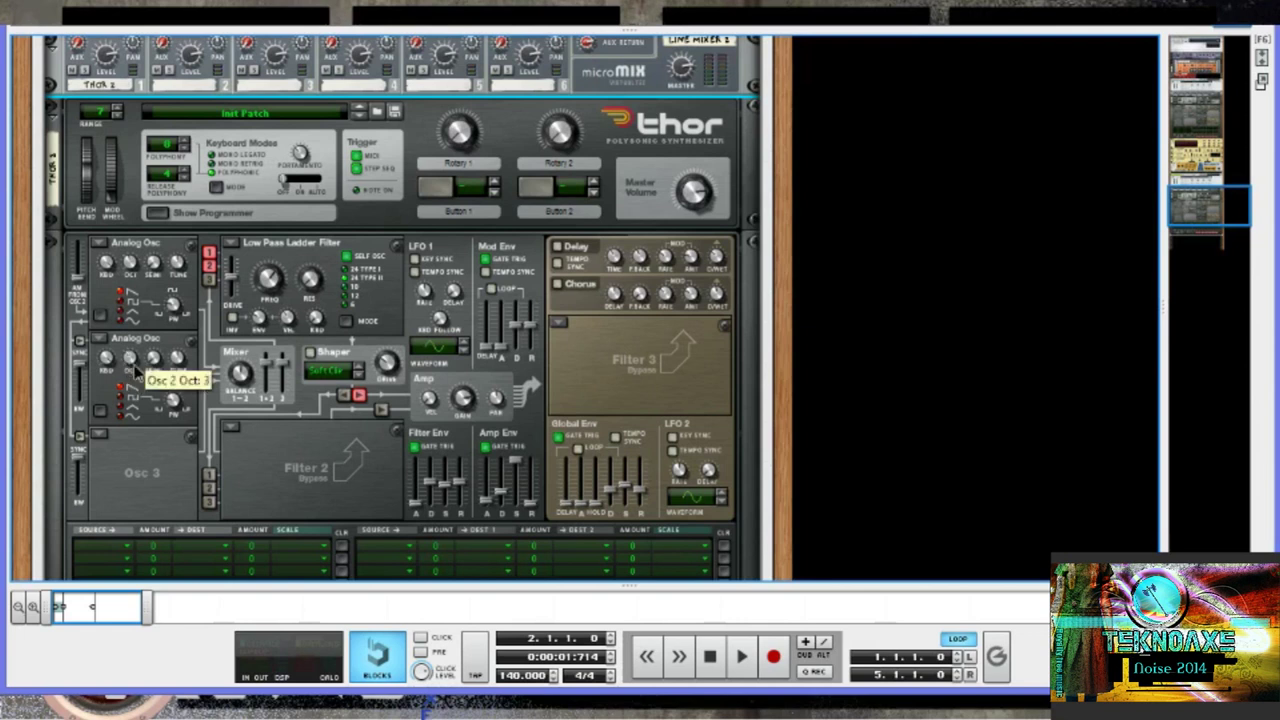
Step: Try octave 5 and a semitone shift on oscillator 2, and set its fine tuning to 11
drag(136, 372, 134, 353)
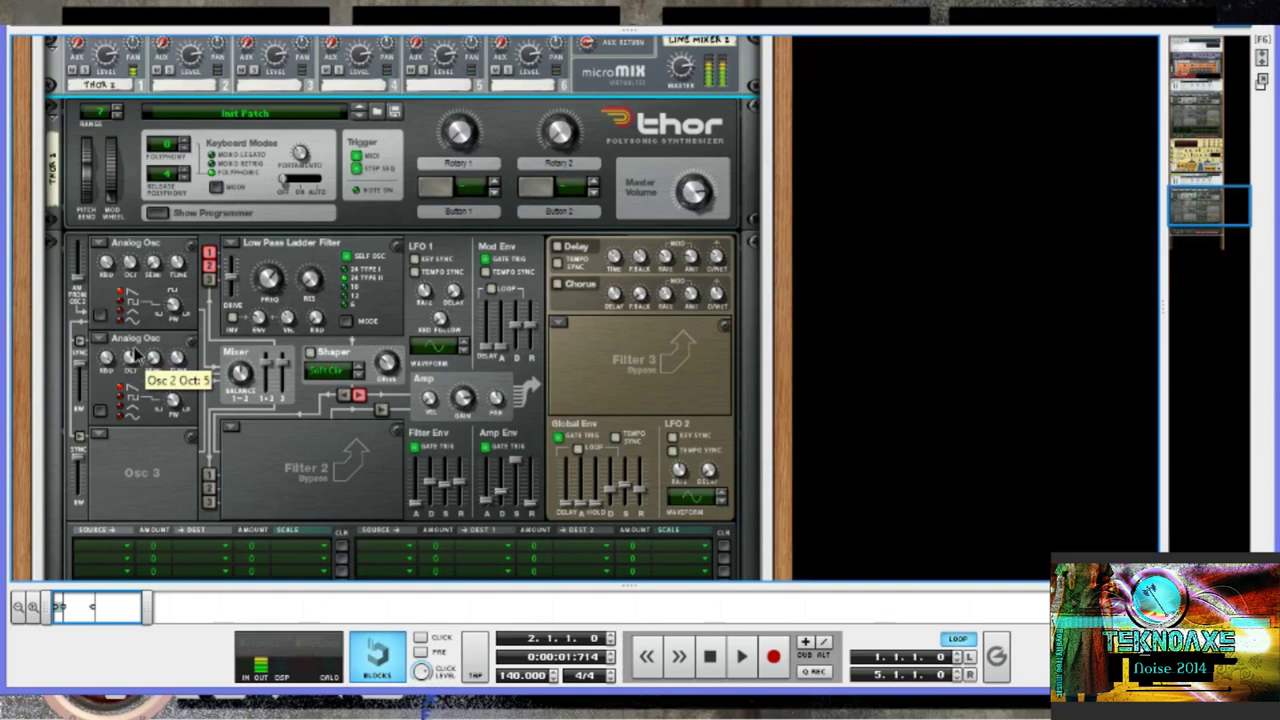
drag(160, 370, 162, 345)
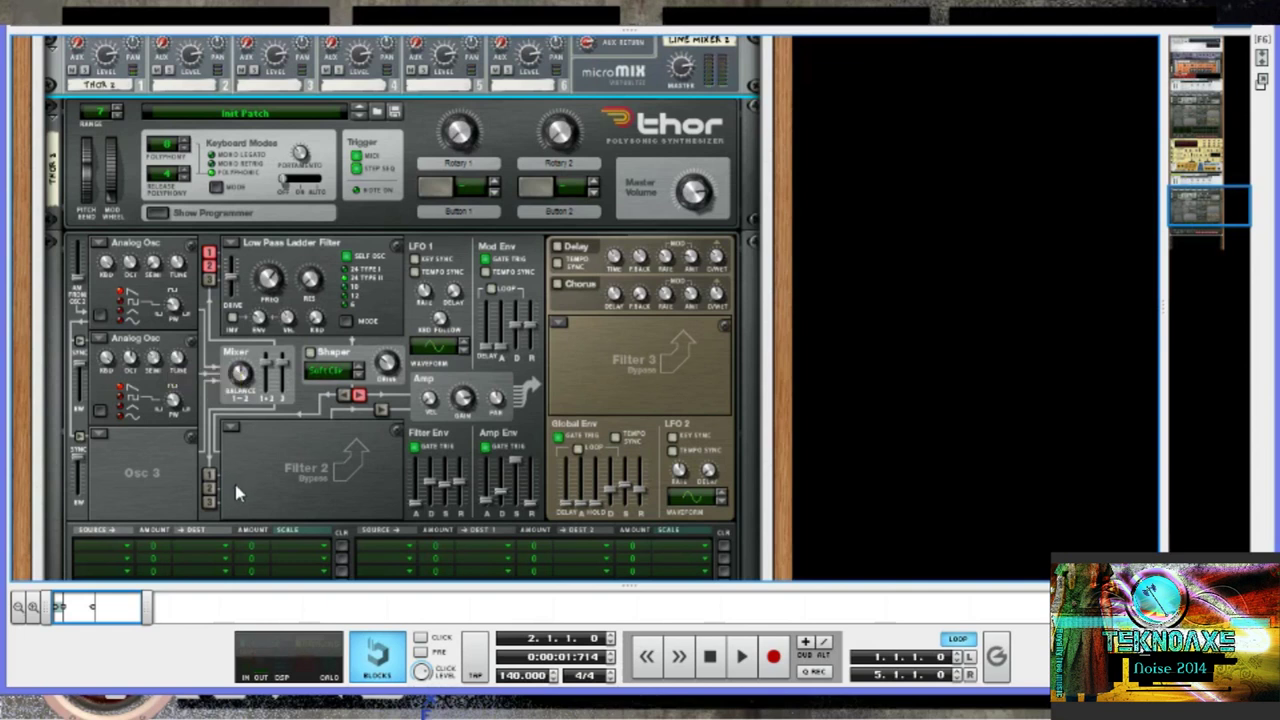
mouse_move(189, 284)
mouse_move(178, 357)
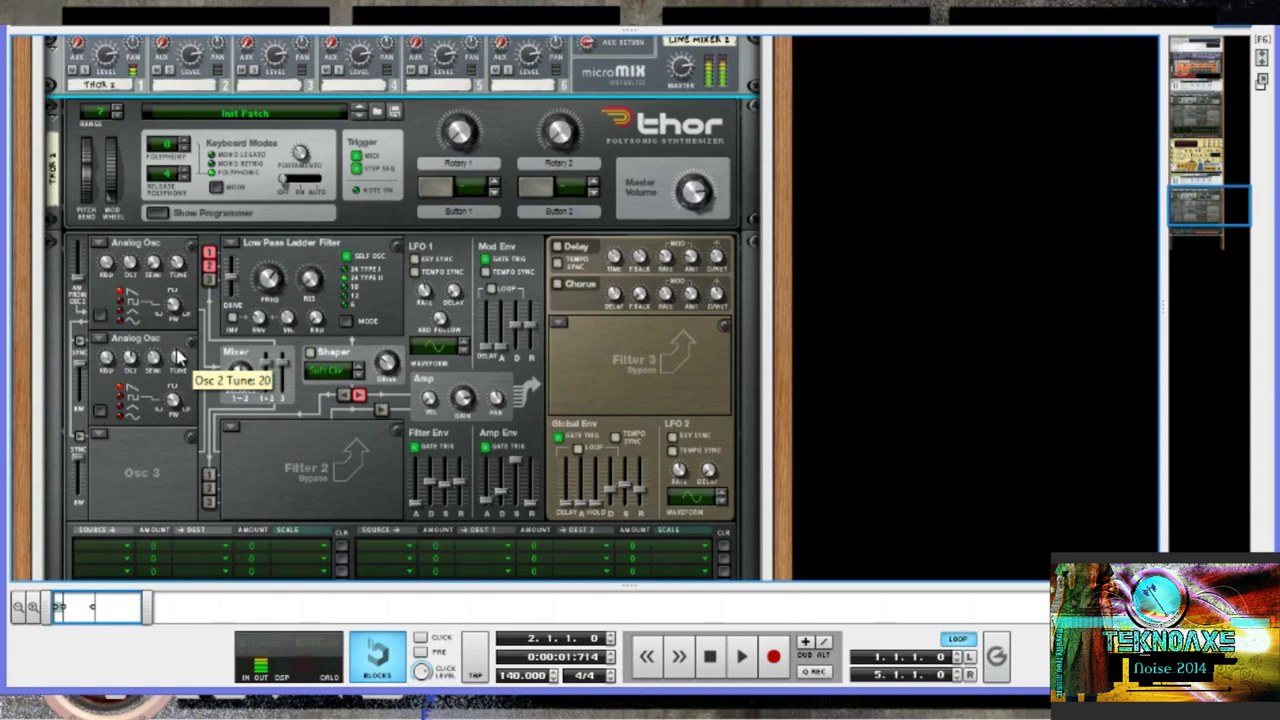
drag(184, 278, 183, 266)
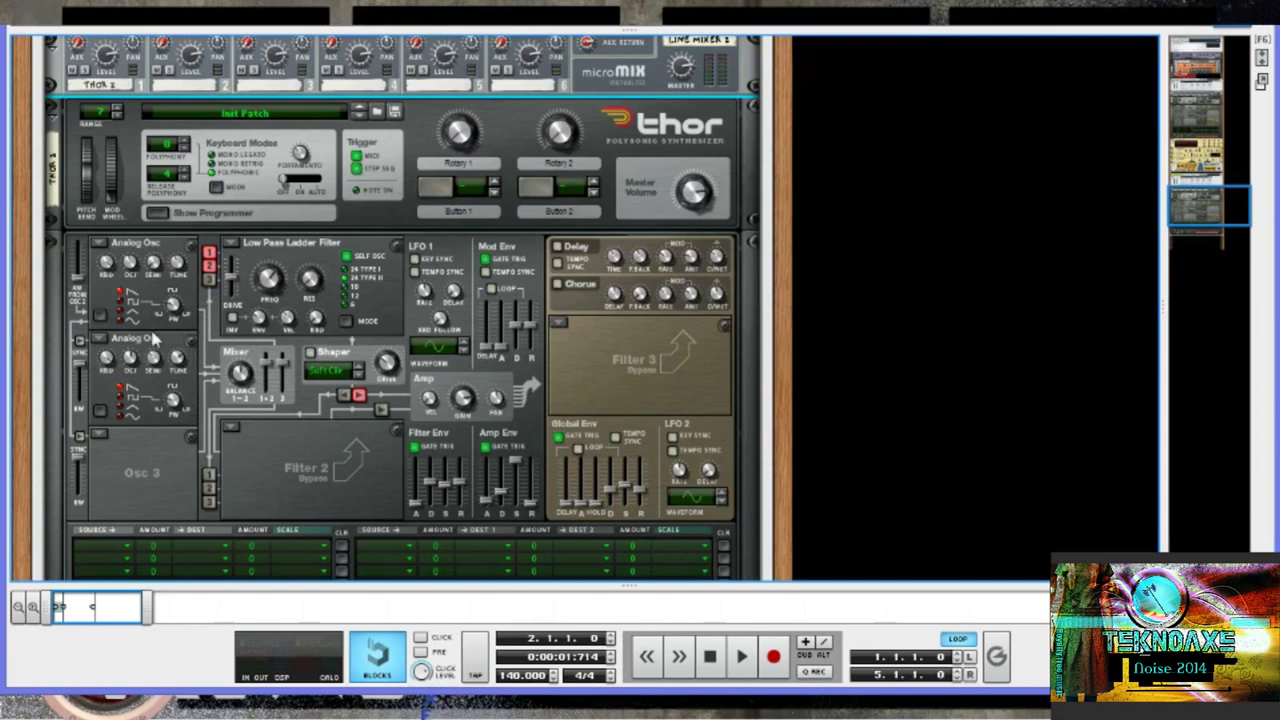
mouse_move(157, 367)
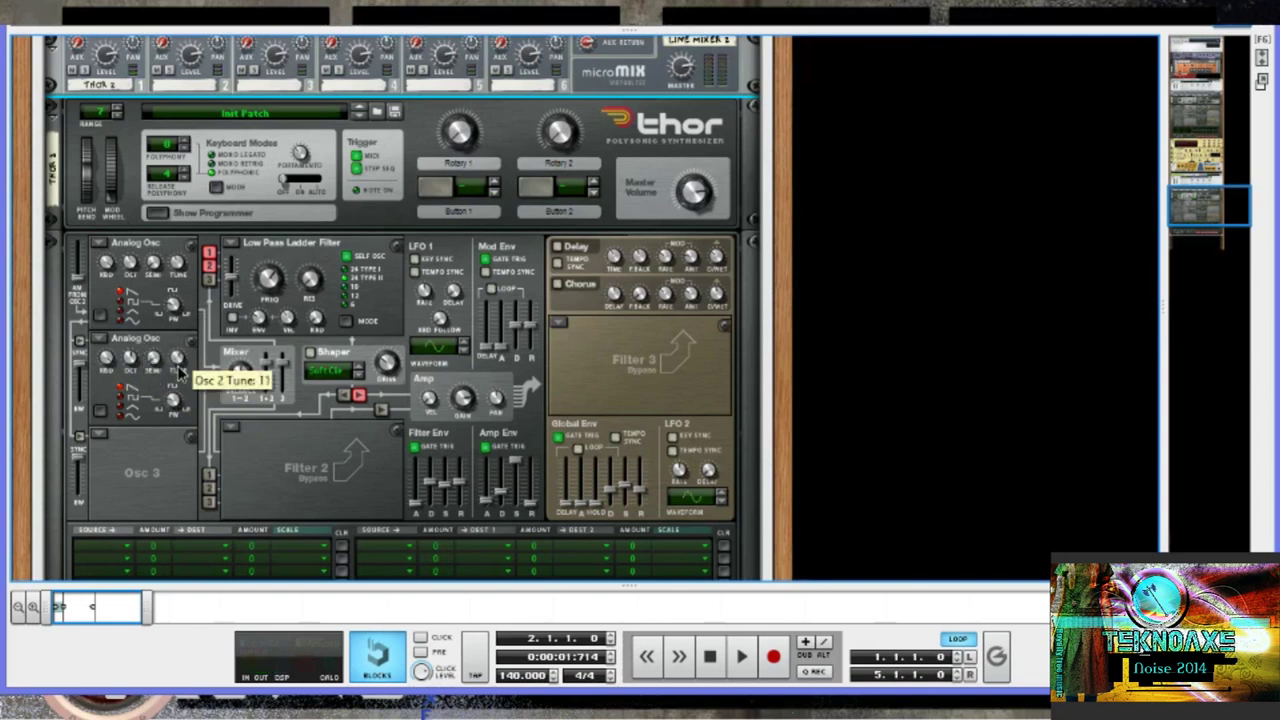
Step: Lower the Low Pass Ladder Filter's frequency to about 158 Hz and sweep it by hand to imitate the wobble
mouse_move(265, 305)
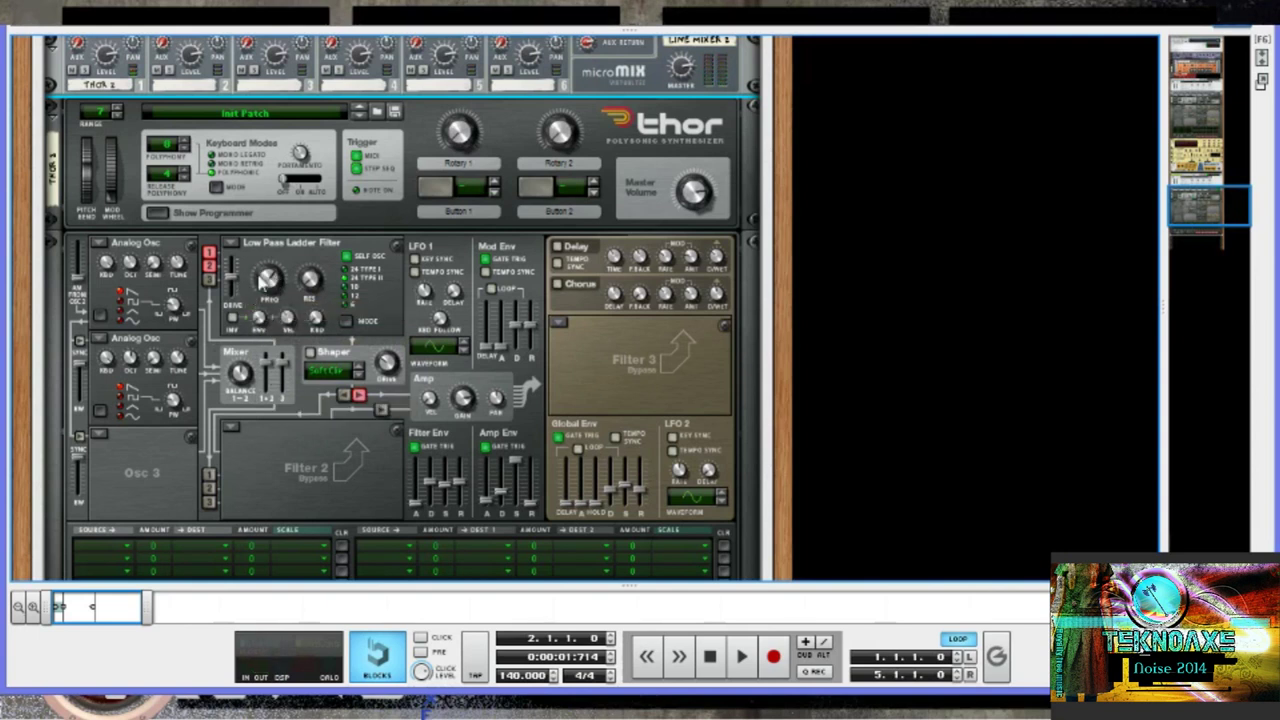
mouse_move(270, 293)
mouse_down()
mouse_move(270, 305)
mouse_move(270, 258)
mouse_move(278, 322)
mouse_move(268, 312)
mouse_up()
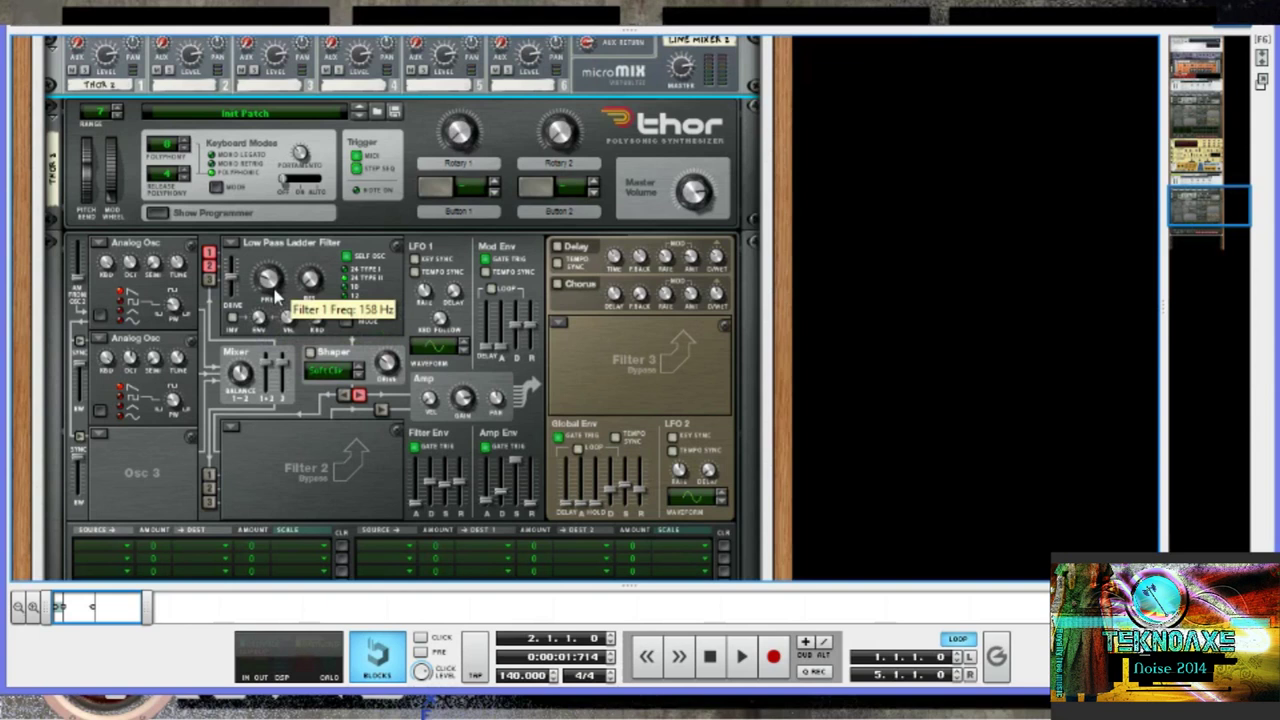
drag(276, 292, 238, 281)
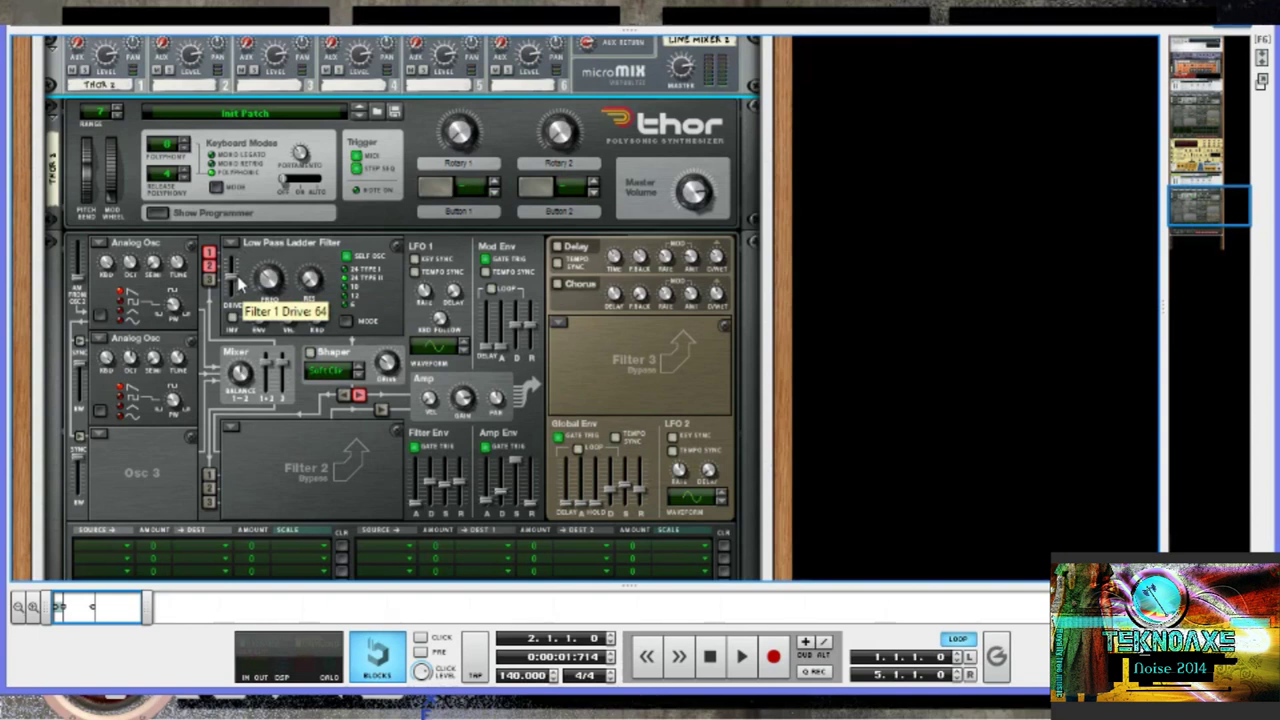
drag(268, 282, 268, 300)
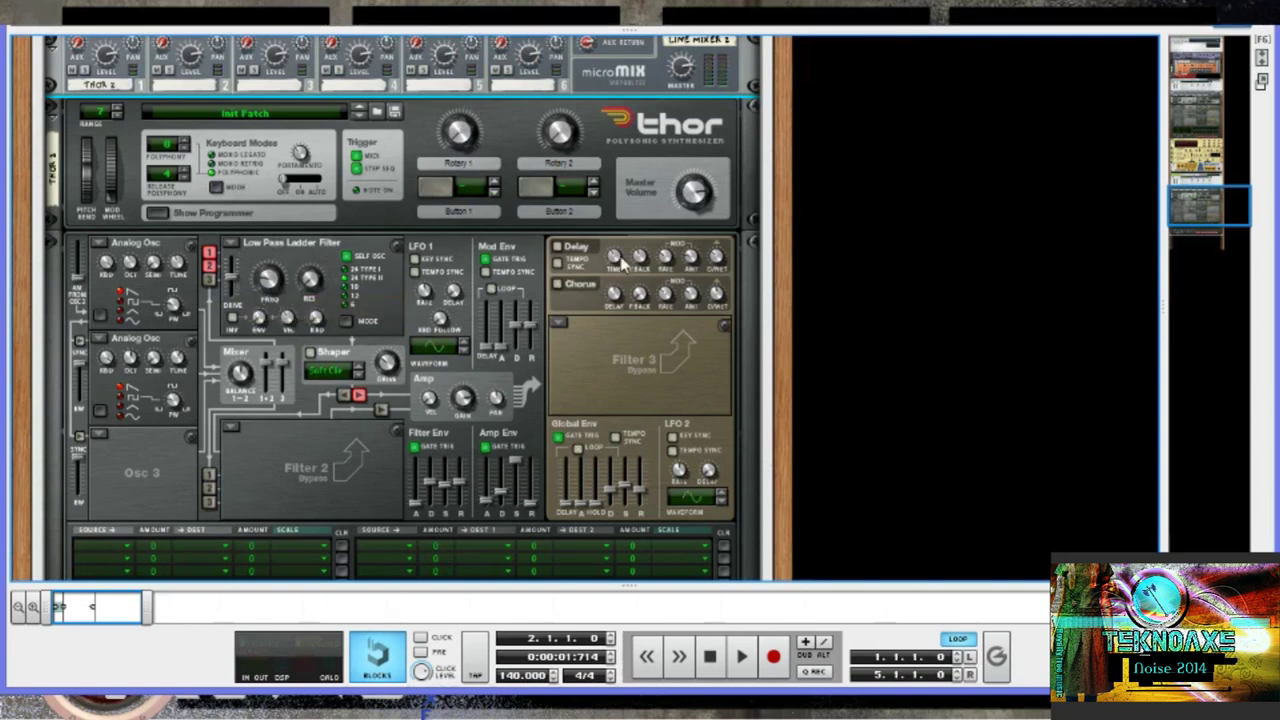
click(558, 286)
scroll(285, 400, down, 4)
scroll(268, 338, up, 1)
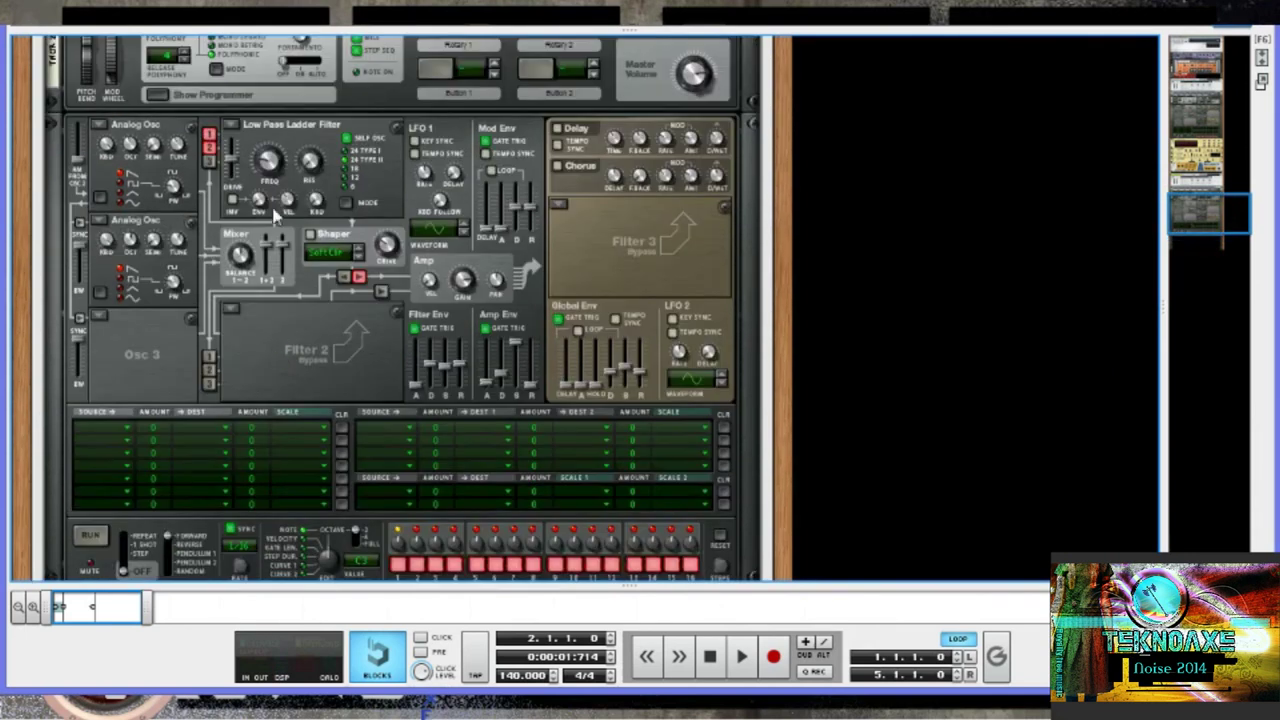
mouse_move(272, 175)
mouse_down()
mouse_move(278, 142)
mouse_move(268, 165)
mouse_move(257, 152)
mouse_move(270, 175)
mouse_move(274, 160)
mouse_up()
Step: Turn on tempo sync and key sync for LFO 1
scroll(304, 240, up, 3)
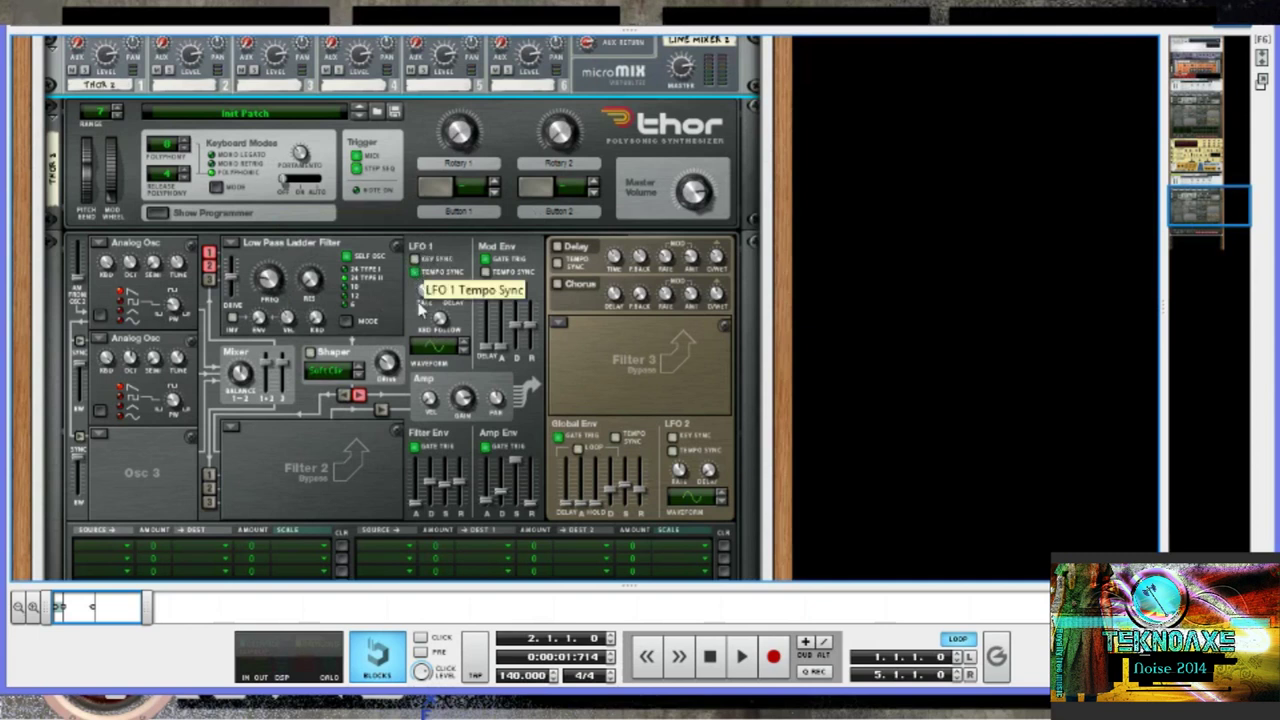
drag(437, 288, 421, 282)
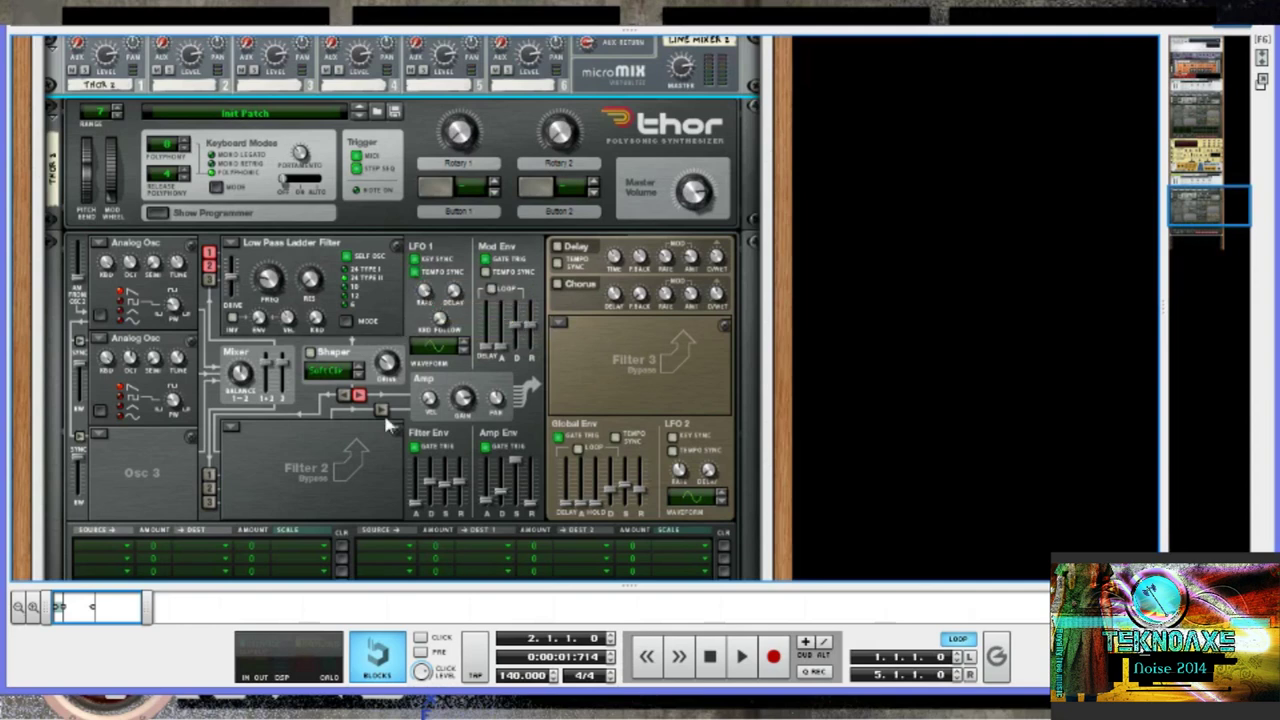
Step: Route LFO 1 to Filter 1 Frequency in Thor's modulation matrix and raise the modulation amount
scroll(184, 529, down, 2)
scroll(184, 525, down, 2)
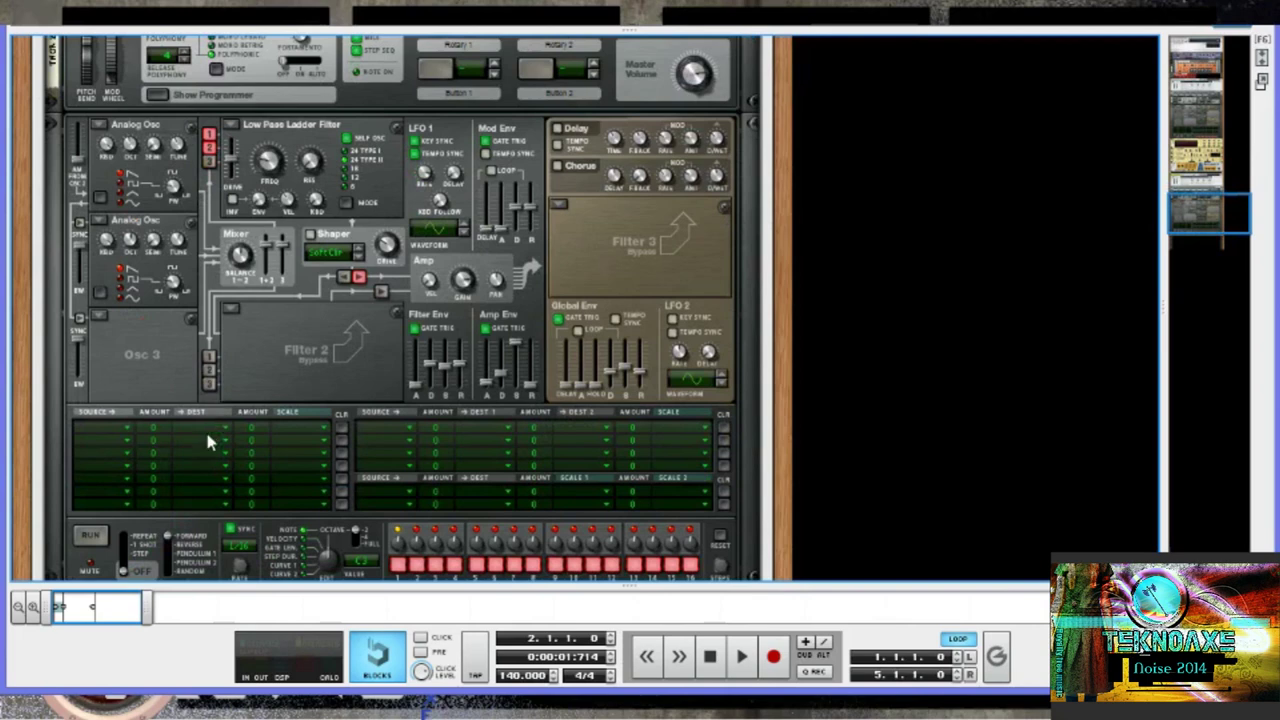
scroll(250, 348, up, 4)
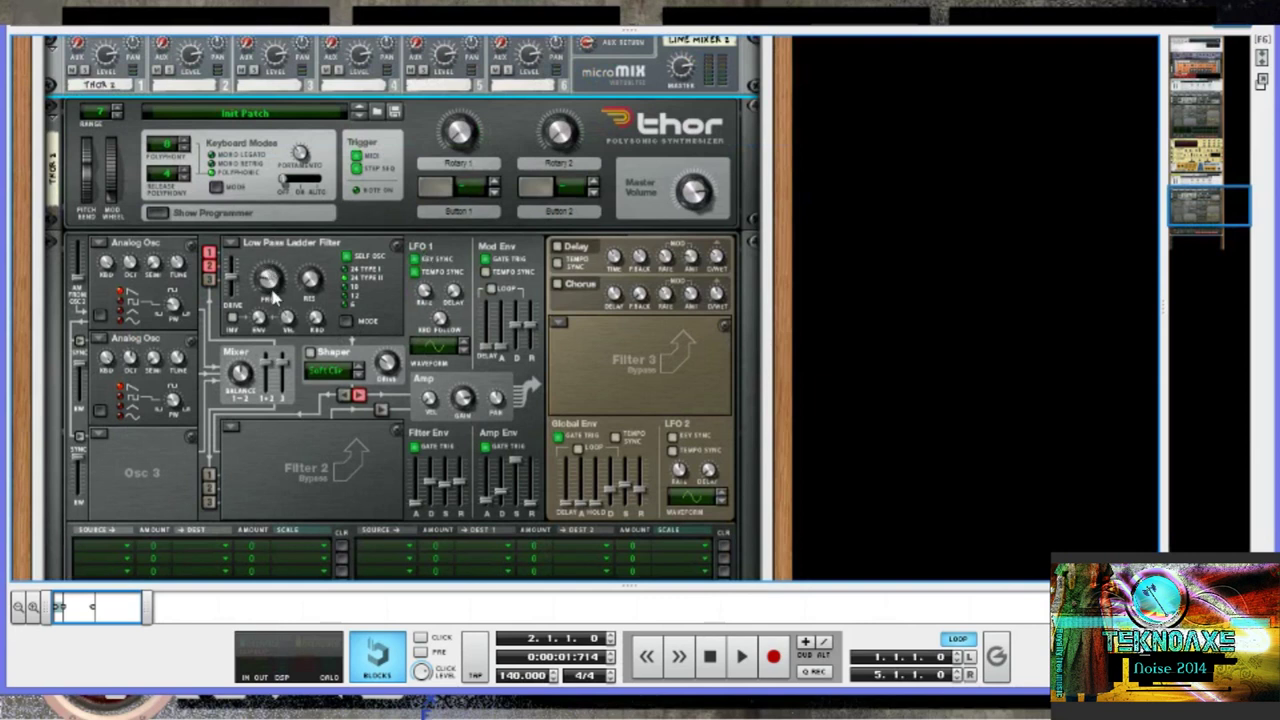
scroll(430, 372, down, 2)
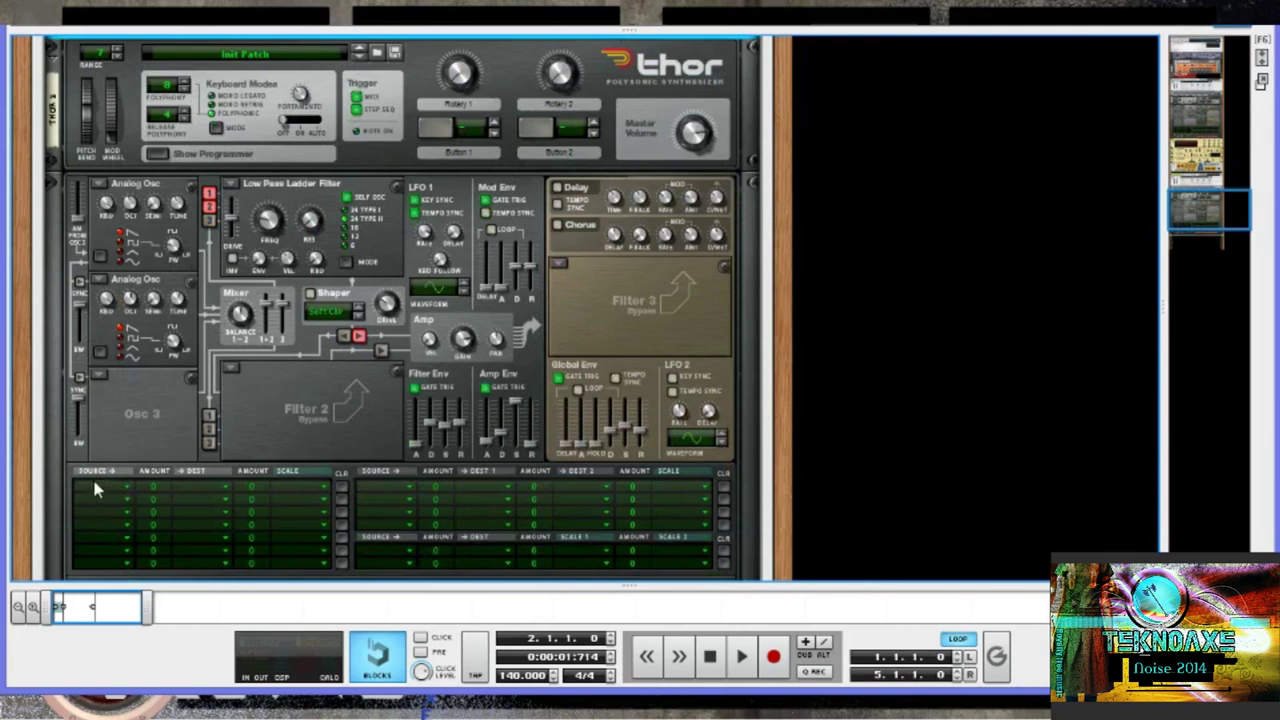
click(133, 492)
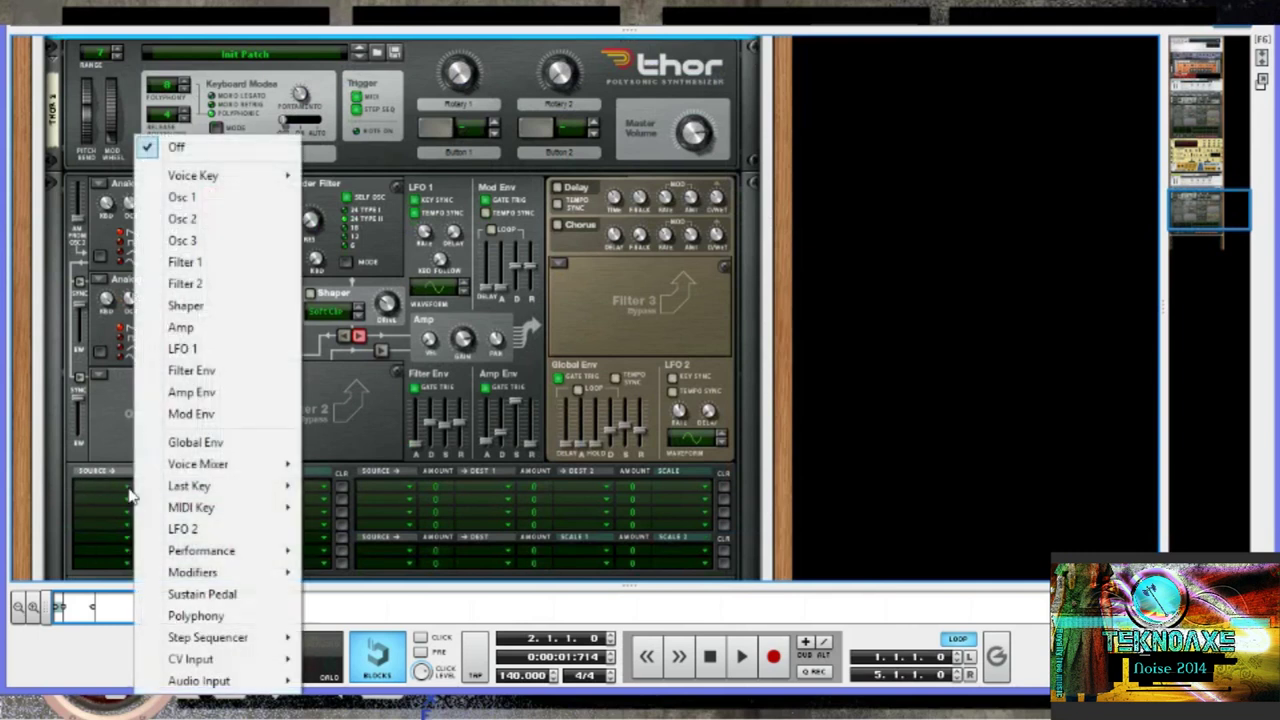
click(200, 348)
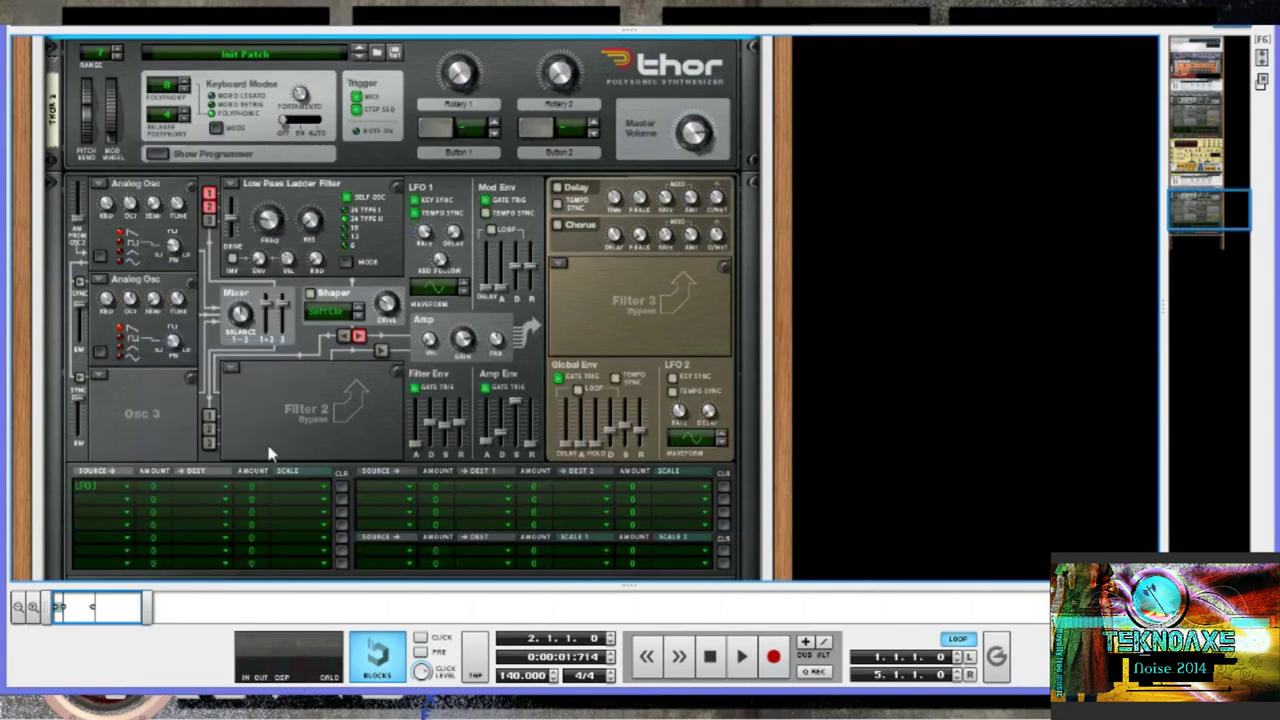
click(226, 485)
mouse_move(345, 108)
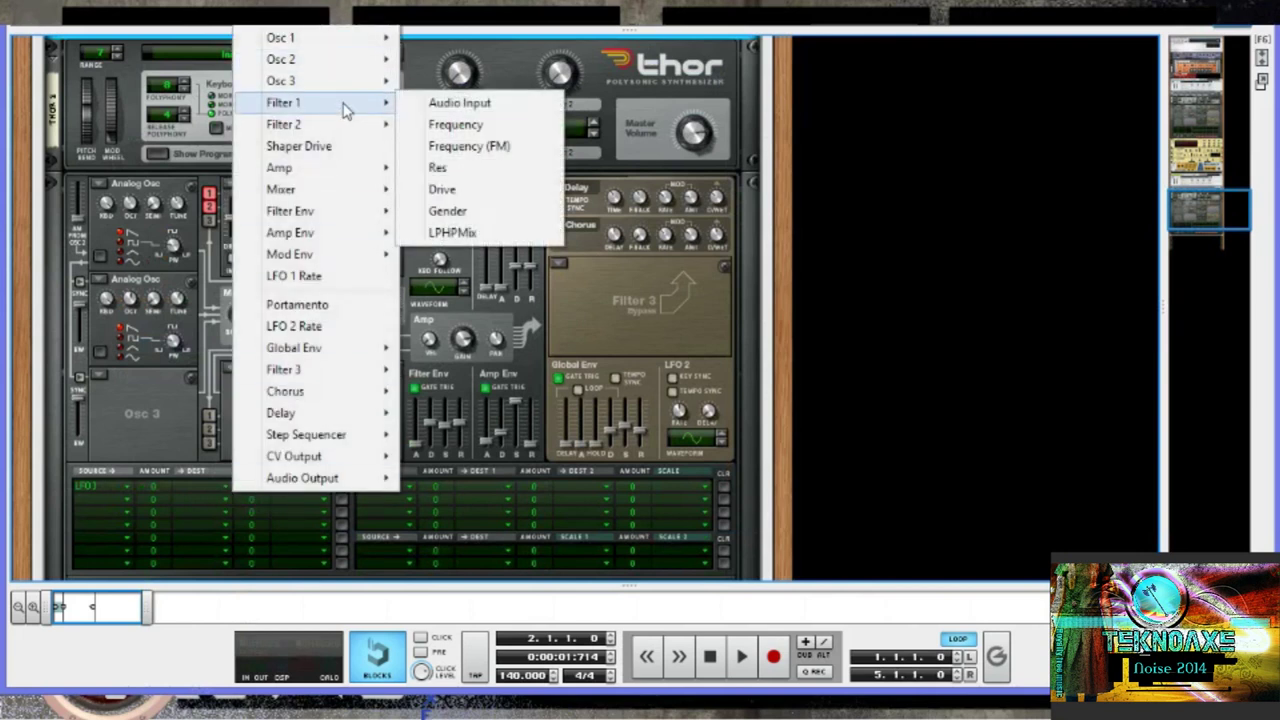
click(472, 130)
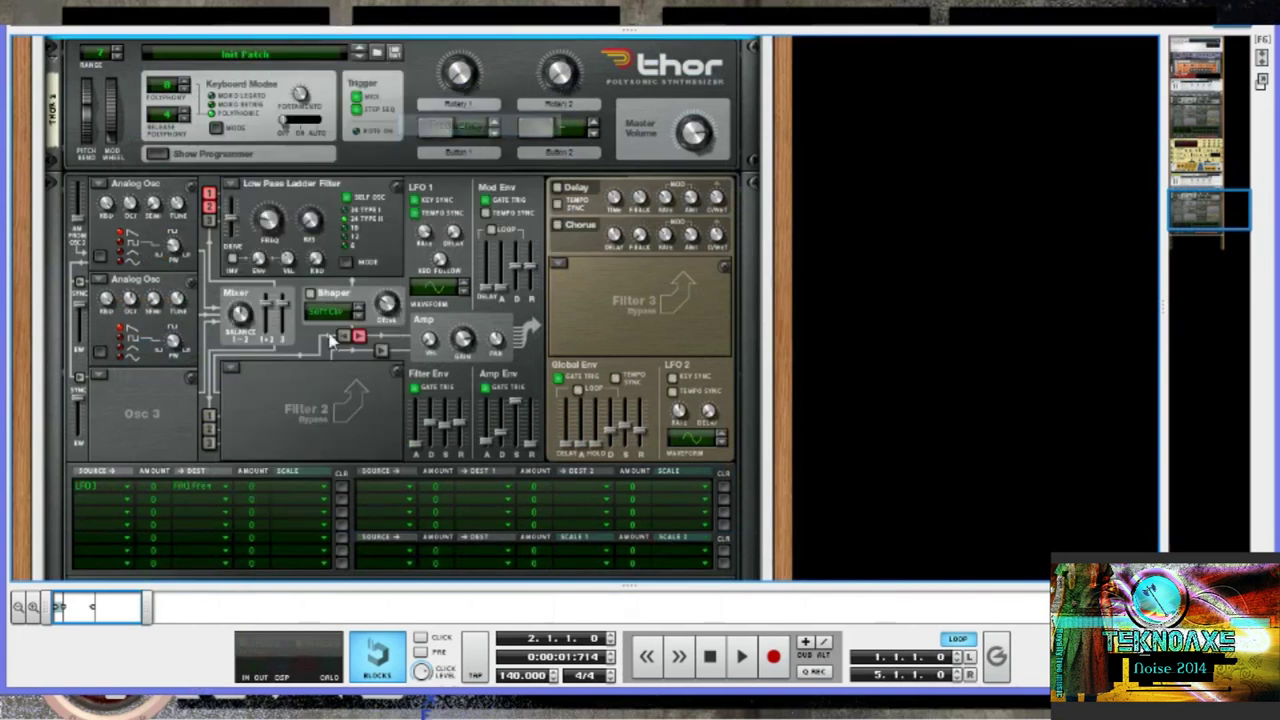
mouse_move(160, 483)
mouse_down()
mouse_move(167, 459)
mouse_move(179, 496)
mouse_move(178, 473)
mouse_up()
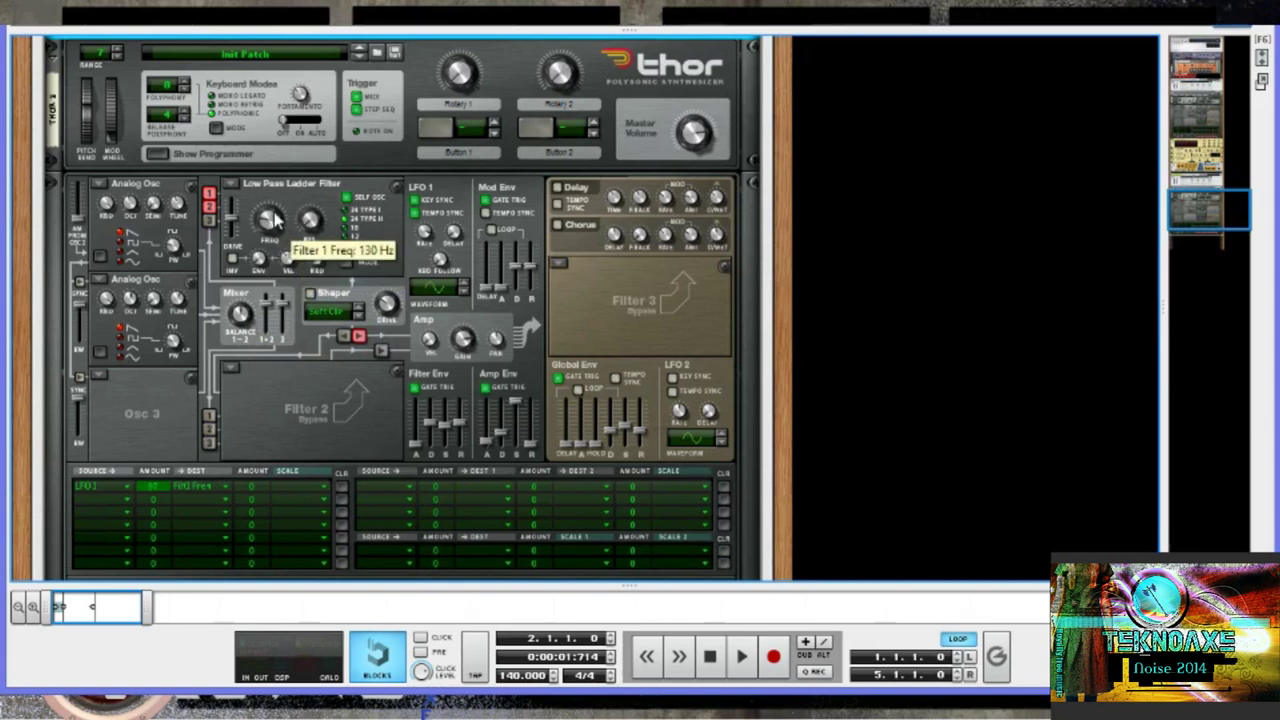
Step: Fine-tune the Low Pass Ladder Filter's frequency and raise its resonance to shape the wobble
mouse_move(273, 220)
mouse_down()
mouse_move(279, 191)
mouse_move(283, 206)
mouse_up()
drag(278, 224, 276, 227)
mouse_move(310, 224)
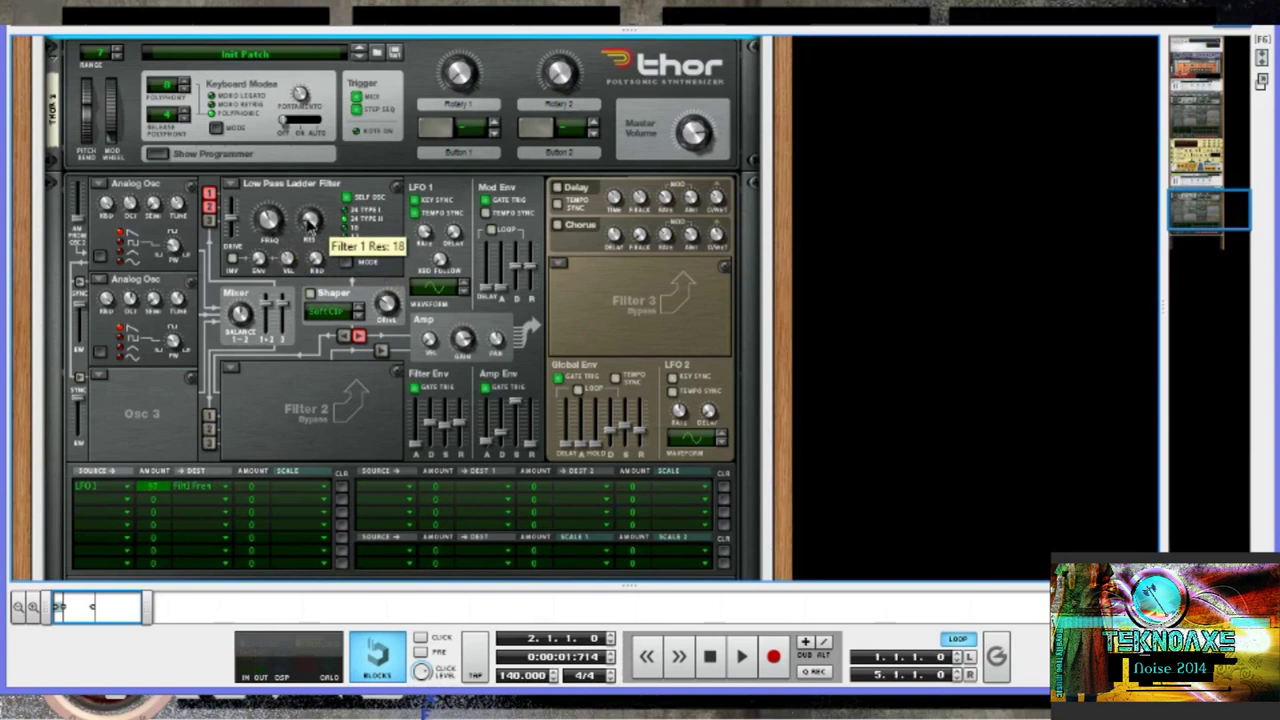
drag(310, 224, 309, 222)
drag(310, 222, 306, 205)
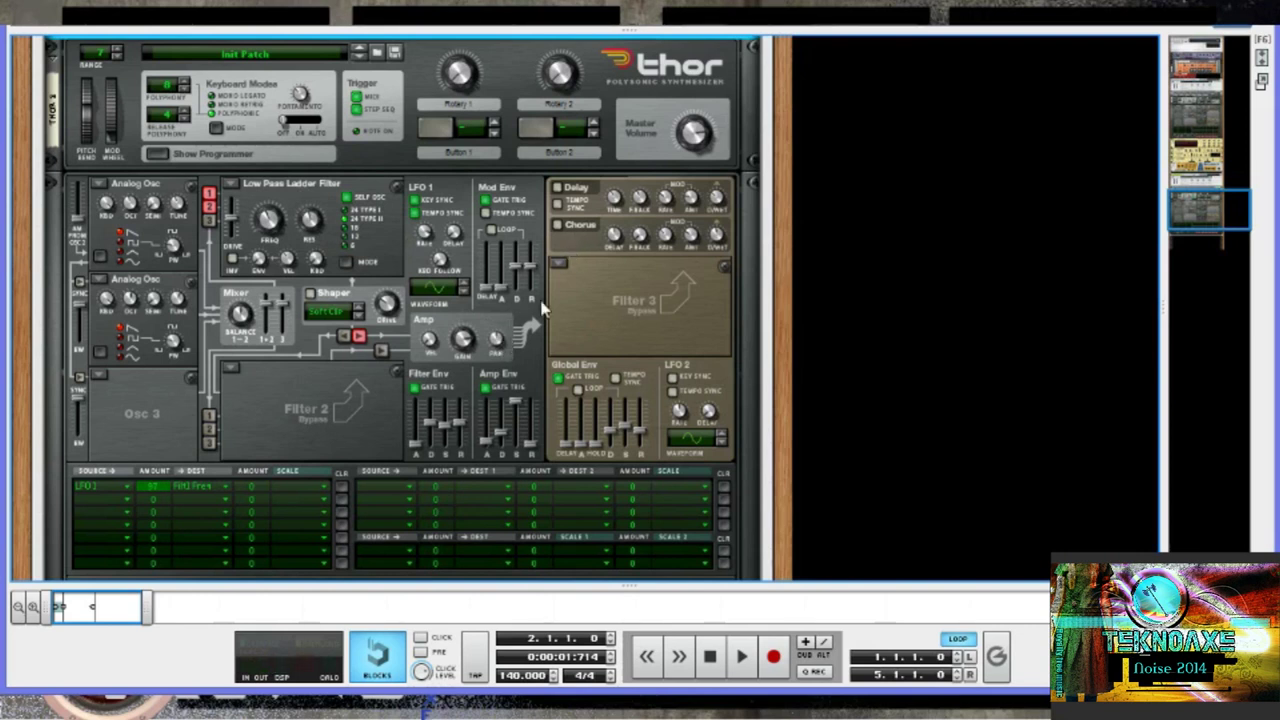
Step: Set Thor's Filter 3 to Comb with a frequency of about 236 Hz, and turn on the chorus
click(557, 266)
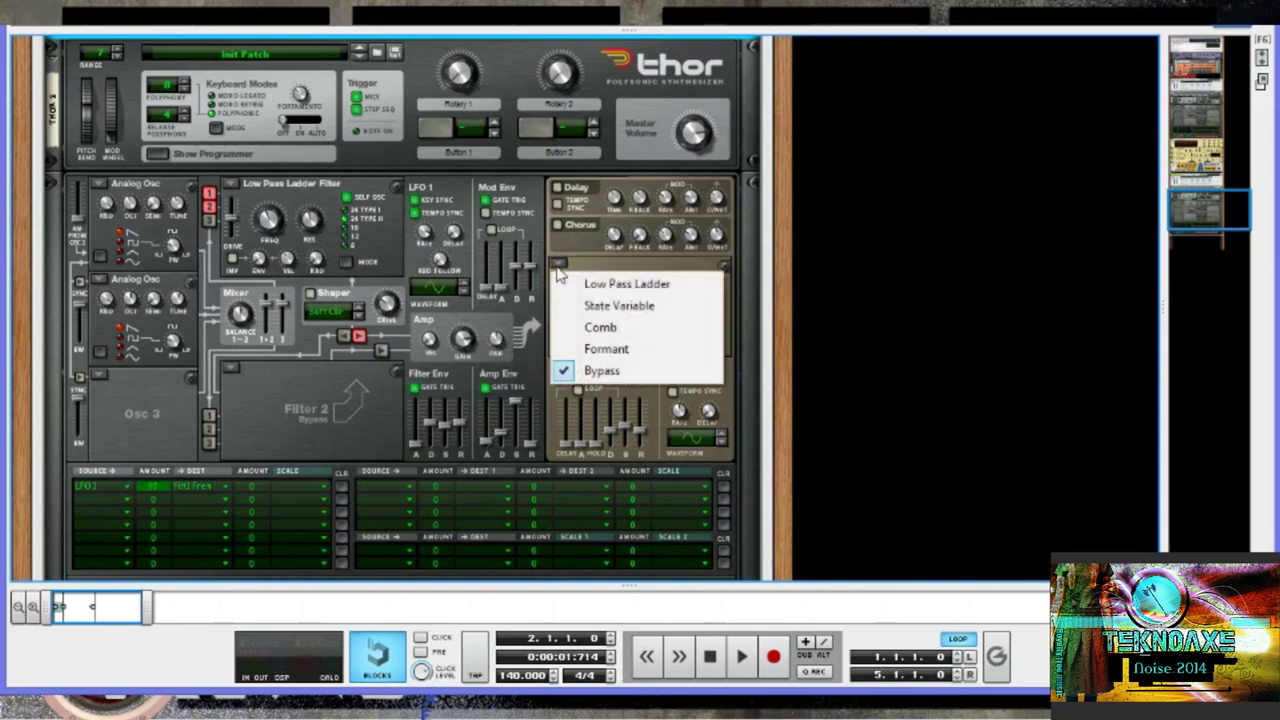
click(603, 330)
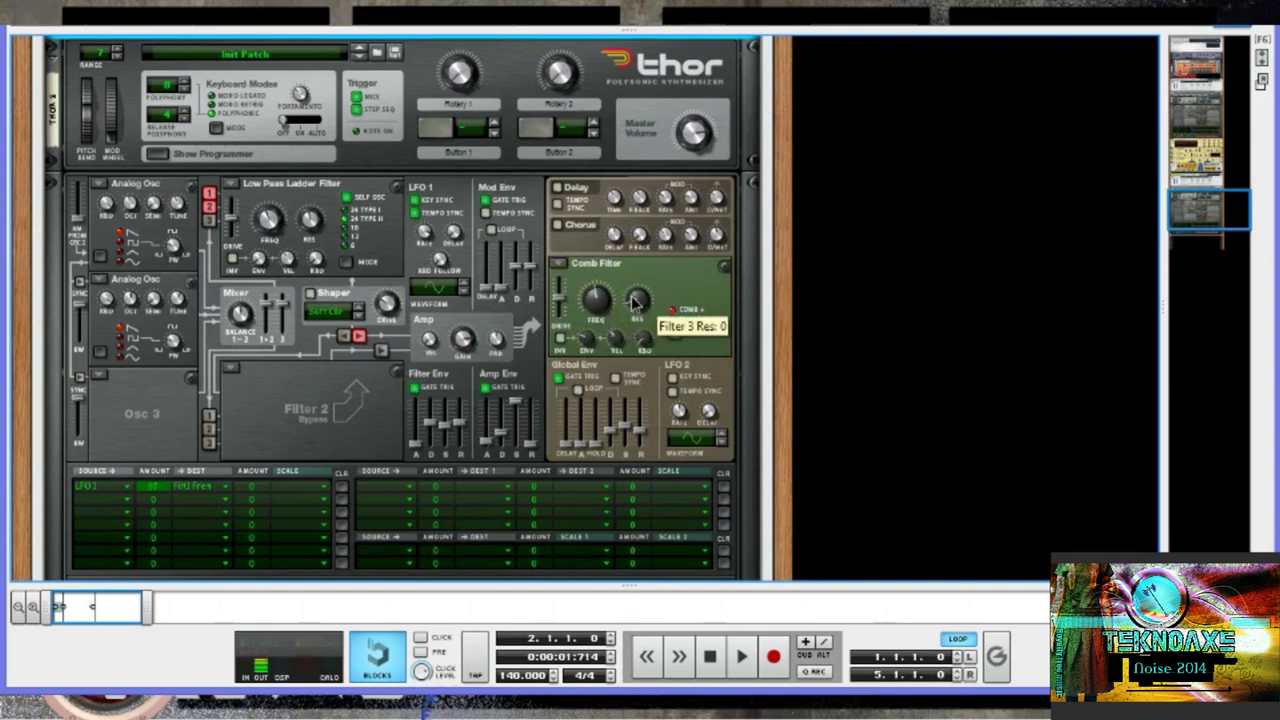
drag(600, 300, 603, 313)
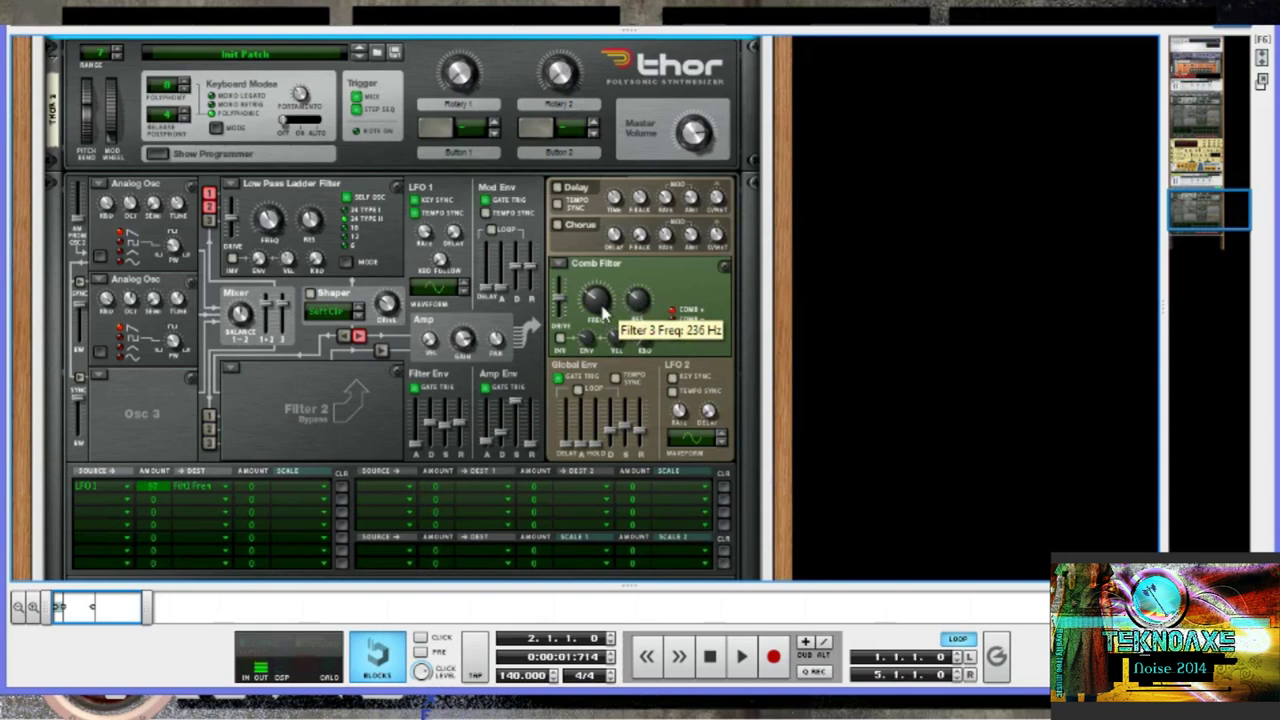
click(579, 225)
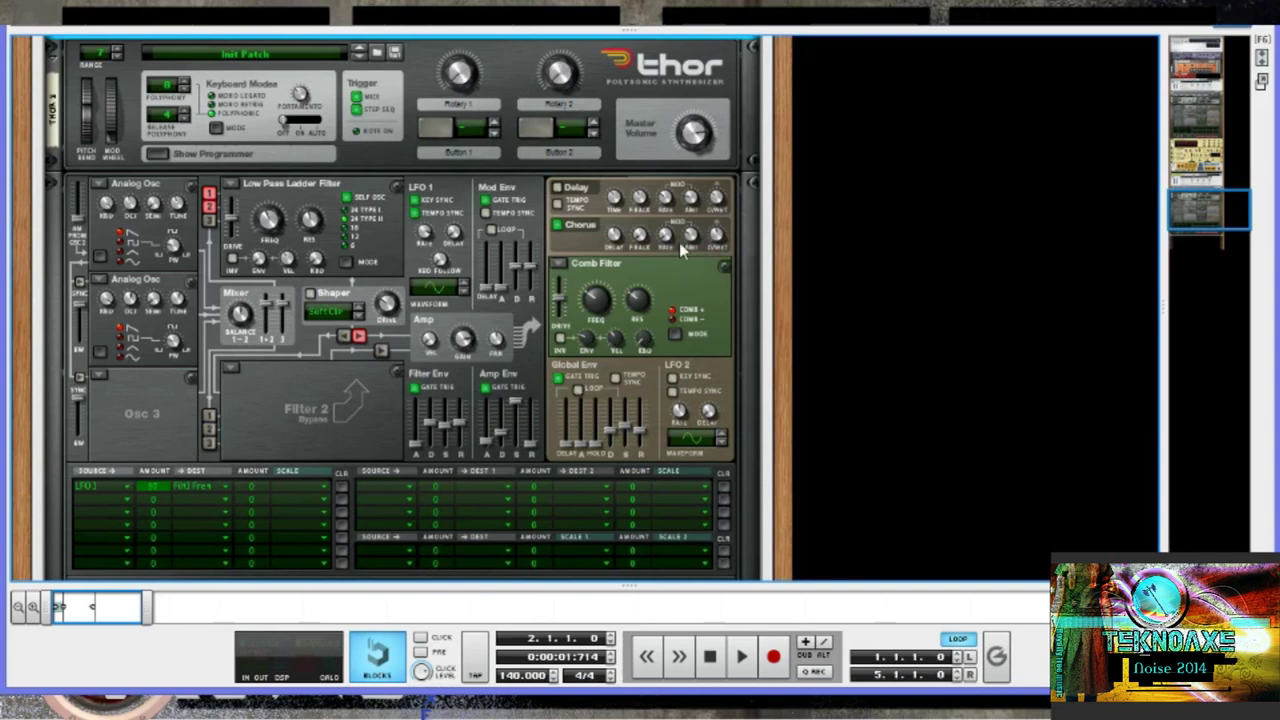
mouse_move(665, 249)
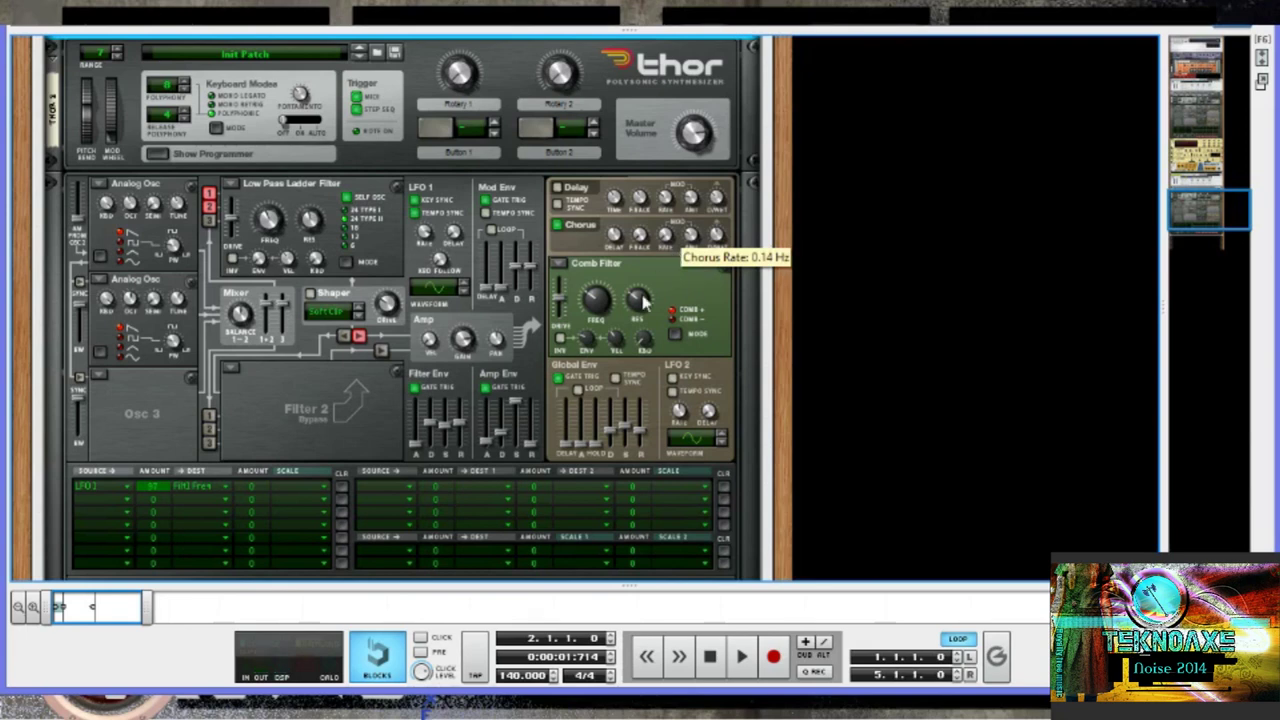
scroll(596, 320, down, 5)
scroll(600, 333, up, 5)
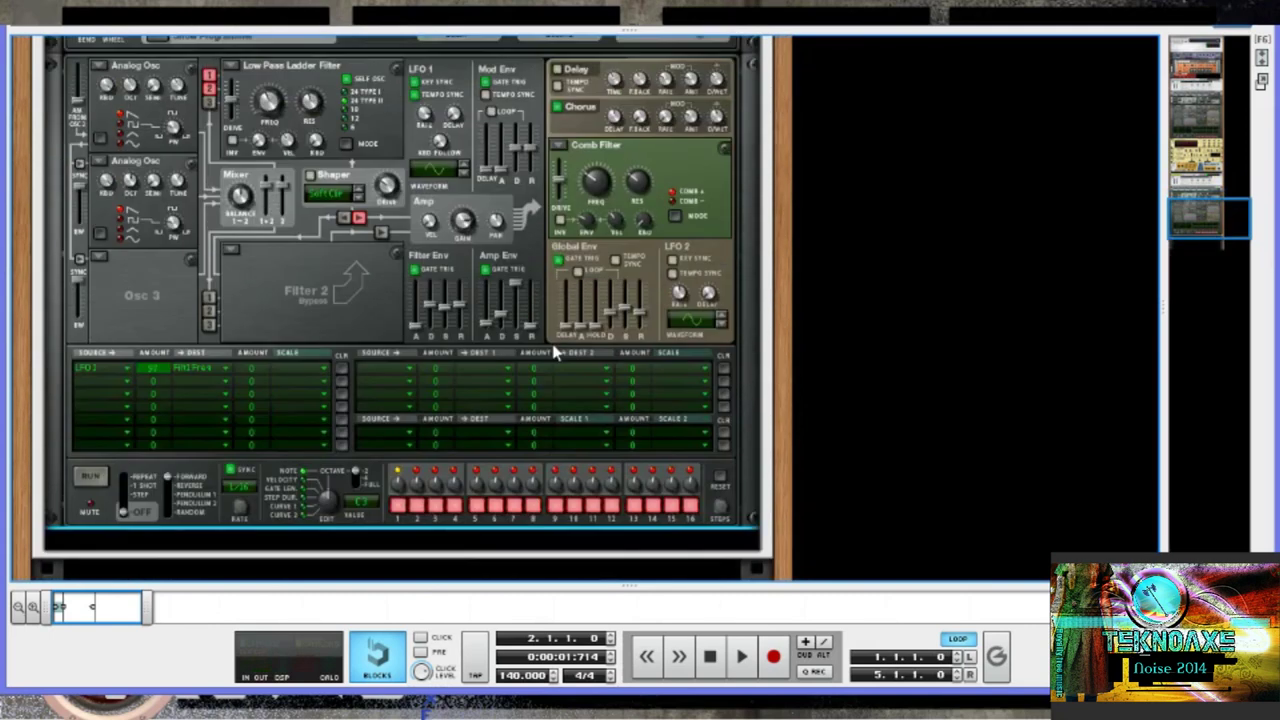
scroll(556, 348, down, 1)
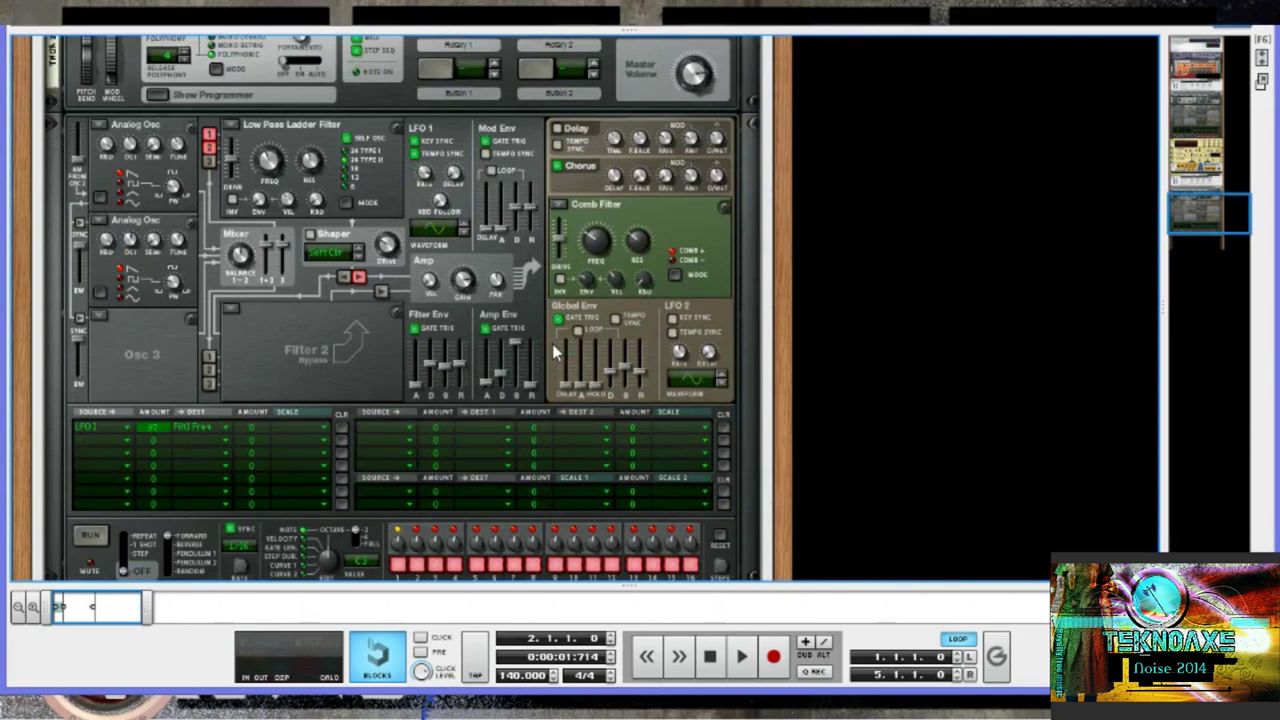
scroll(552, 344, down, 4)
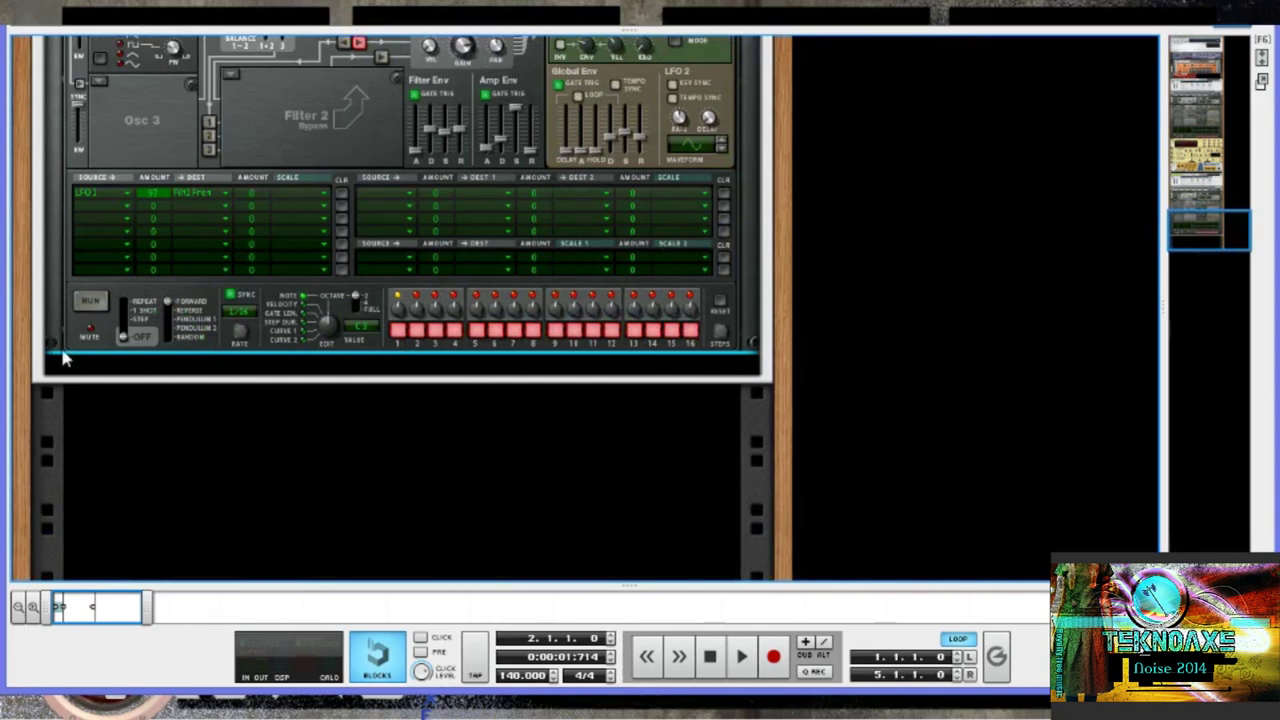
right_click(62, 360)
click(392, 375)
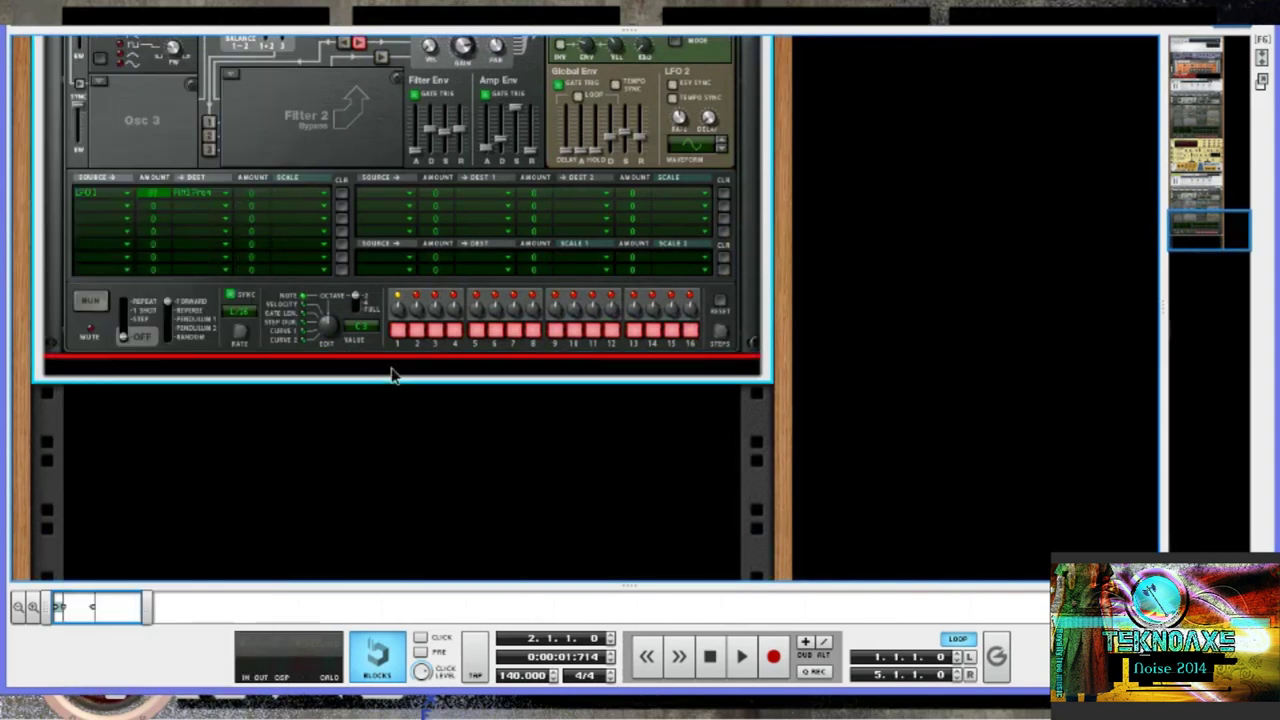
right_click(67, 351)
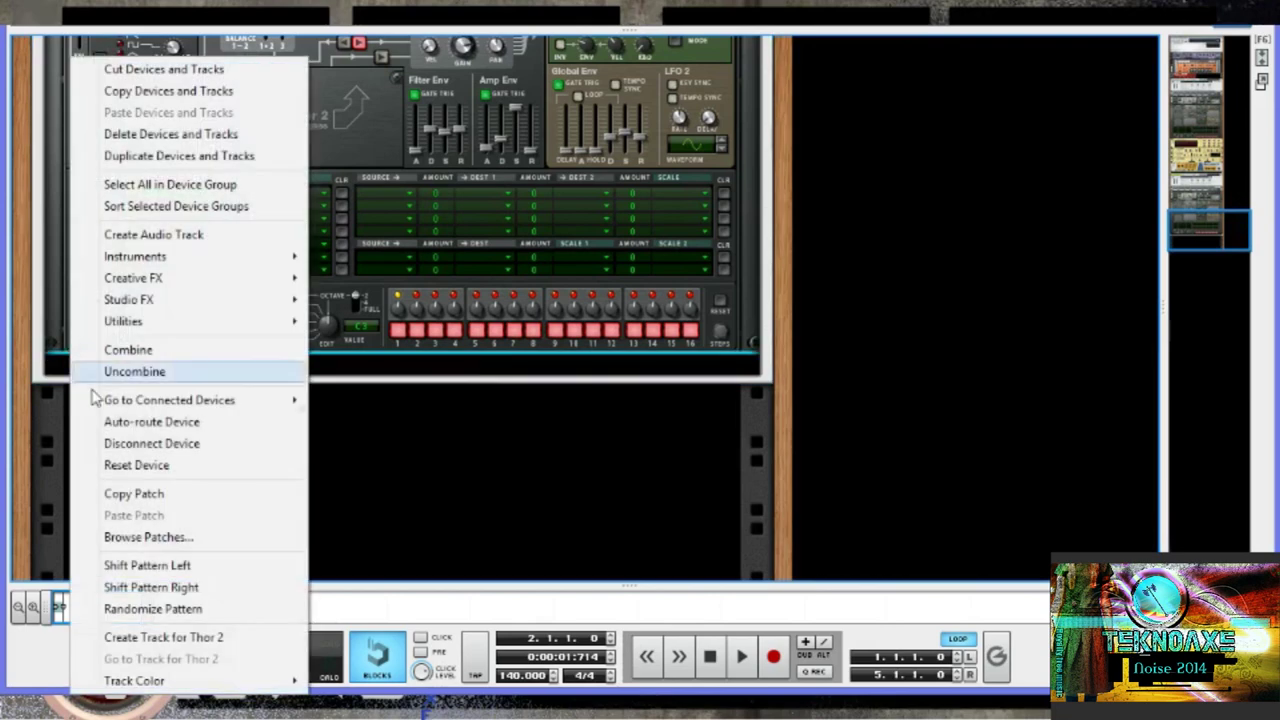
click(365, 374)
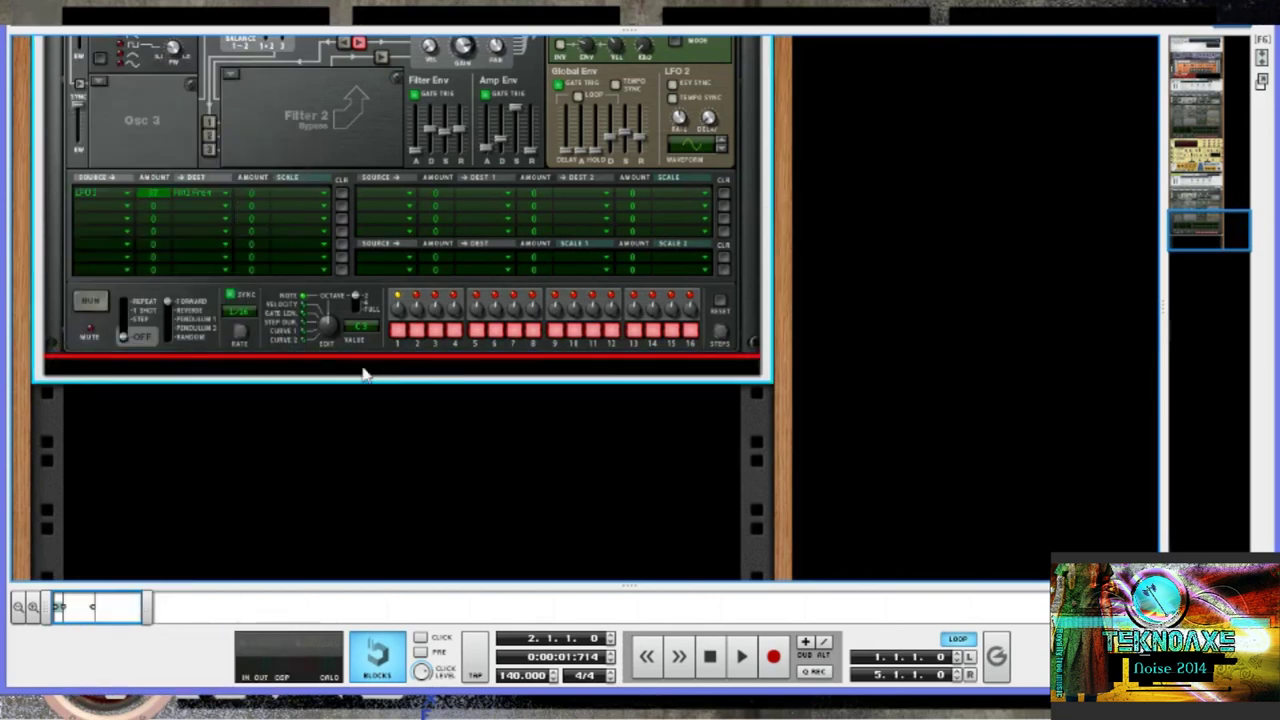
scroll(365, 374, up, 5)
scroll(220, 354, down, 5)
Step: Add an MClass Equalizer and an MClass Compressor below Thor inside the Combinator
right_click(67, 336)
mouse_move(170, 310)
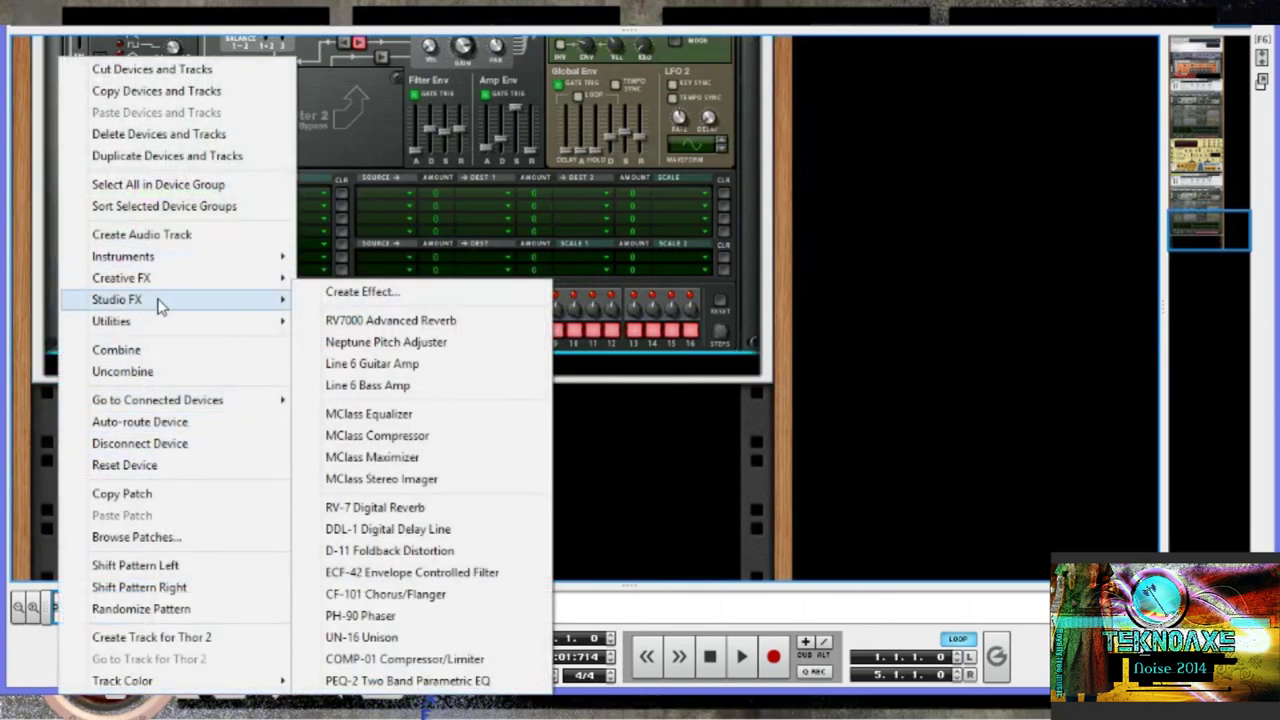
click(385, 421)
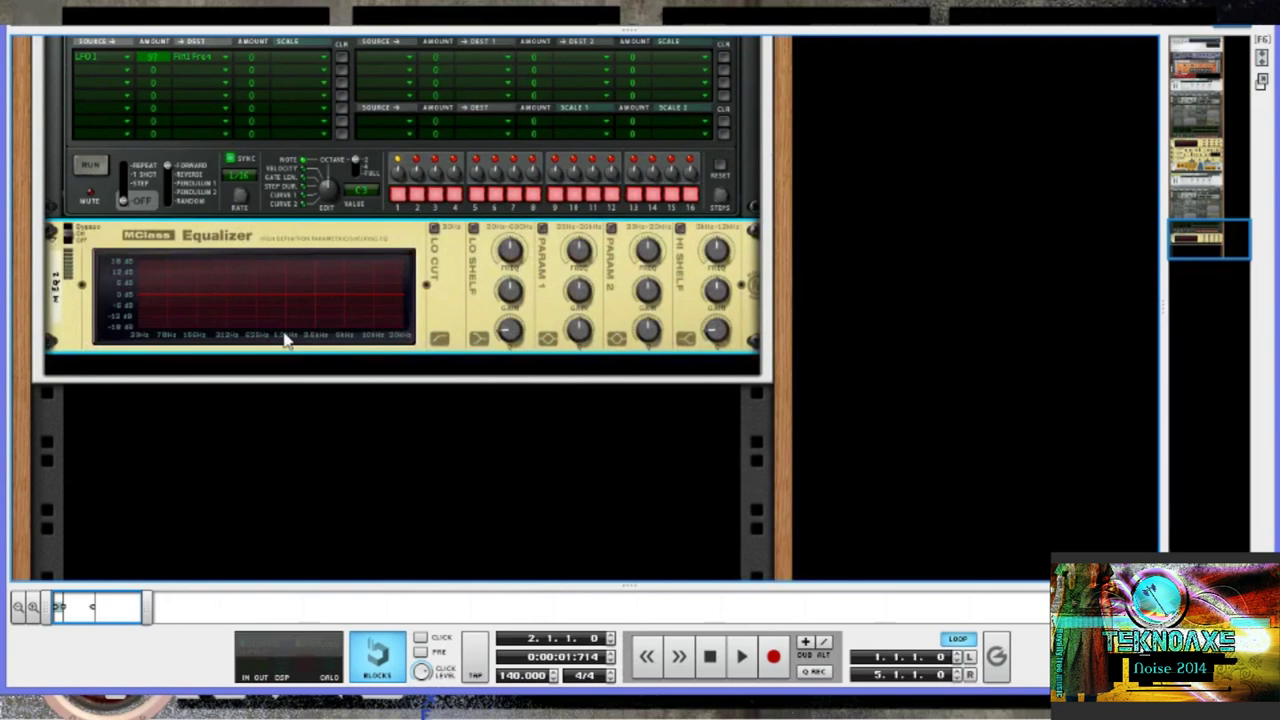
right_click(72, 345)
mouse_move(197, 427)
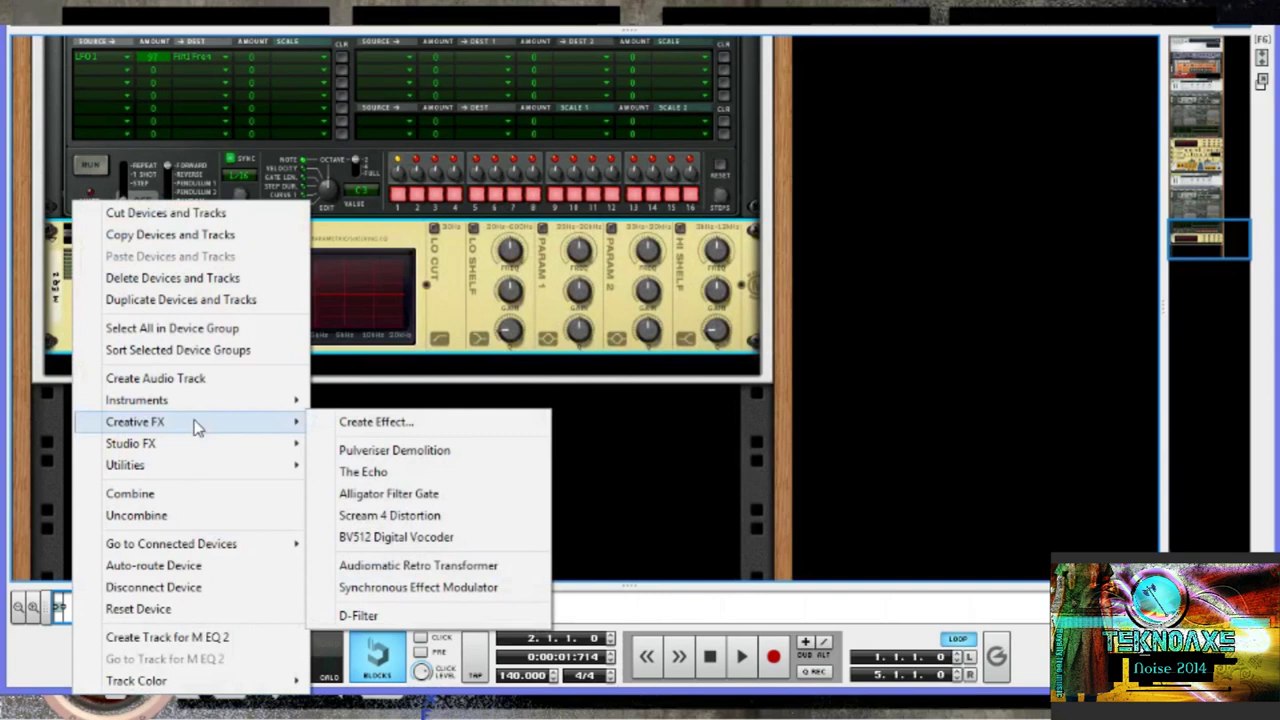
click(404, 203)
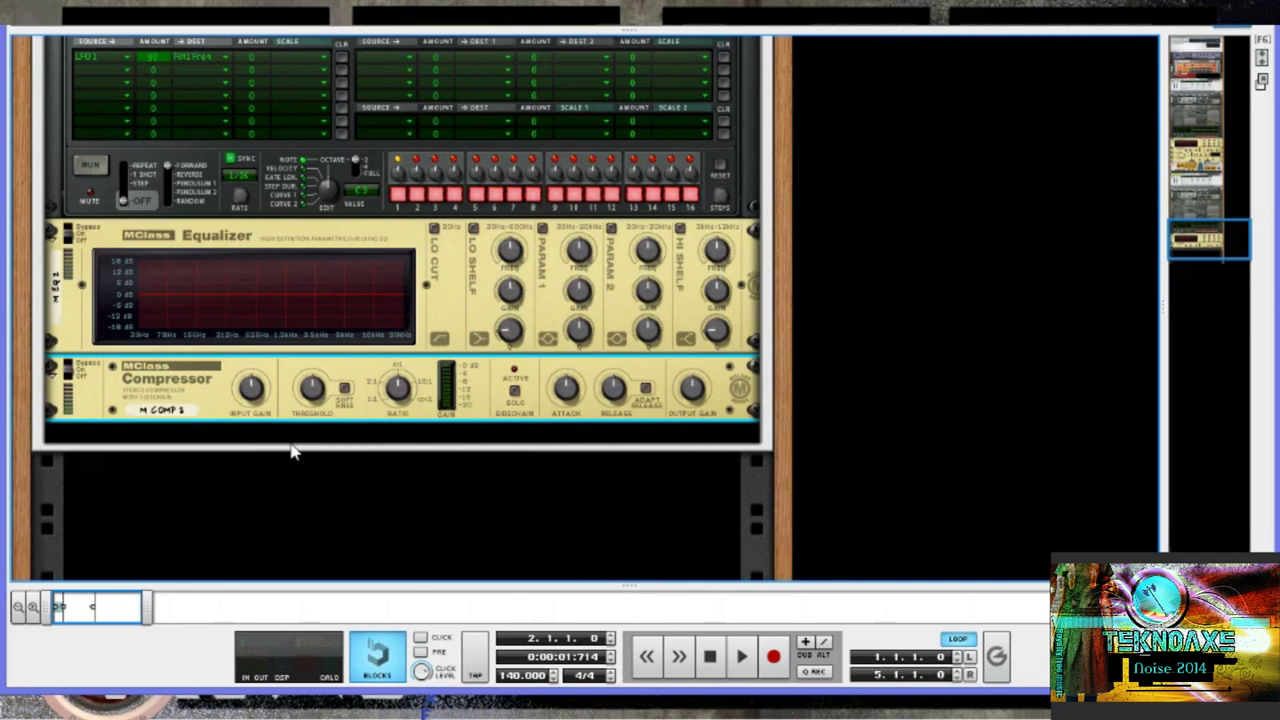
Step: Add an MClass Maximizer and an MClass Stereo Imager below the MClass Compressor
right_click(116, 418)
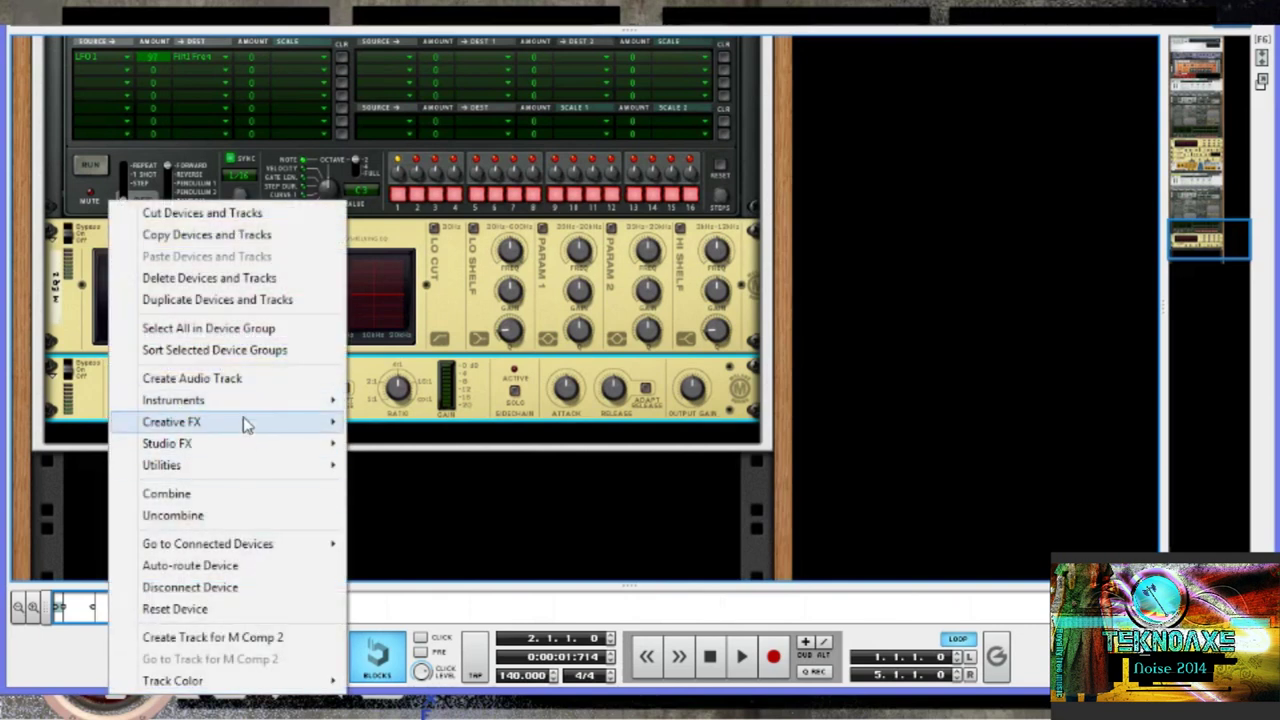
mouse_move(248, 443)
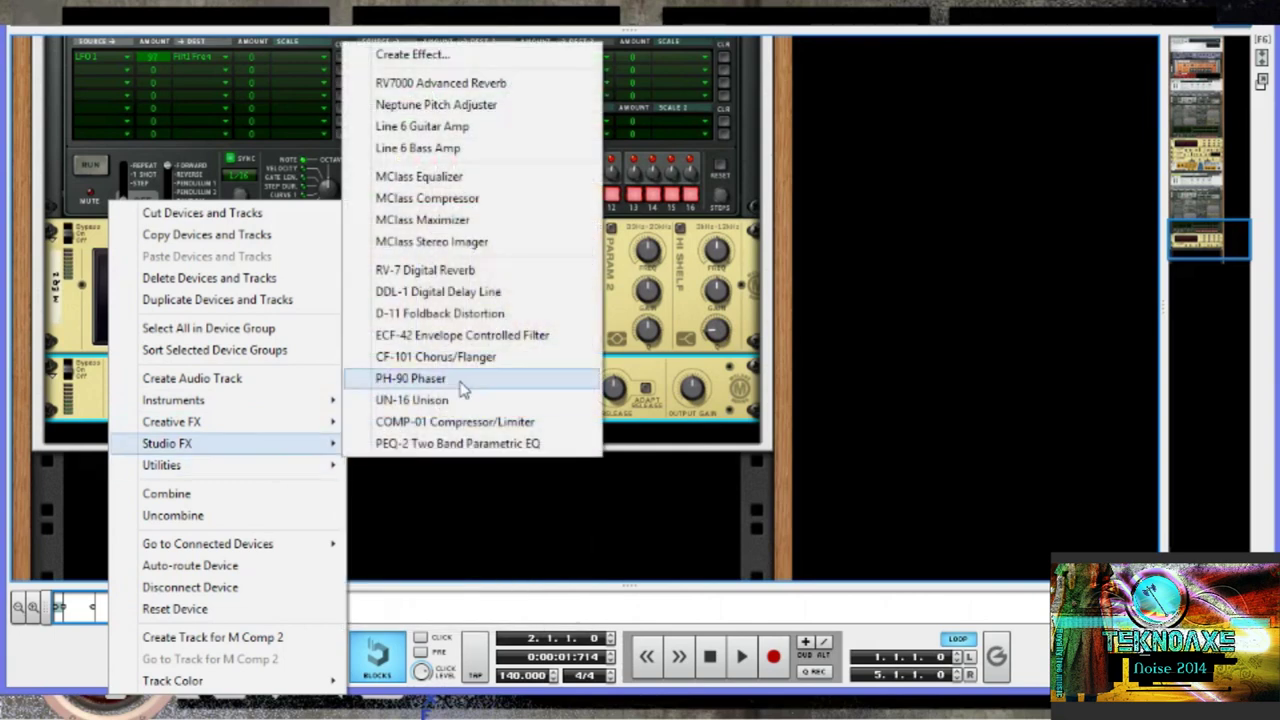
click(430, 219)
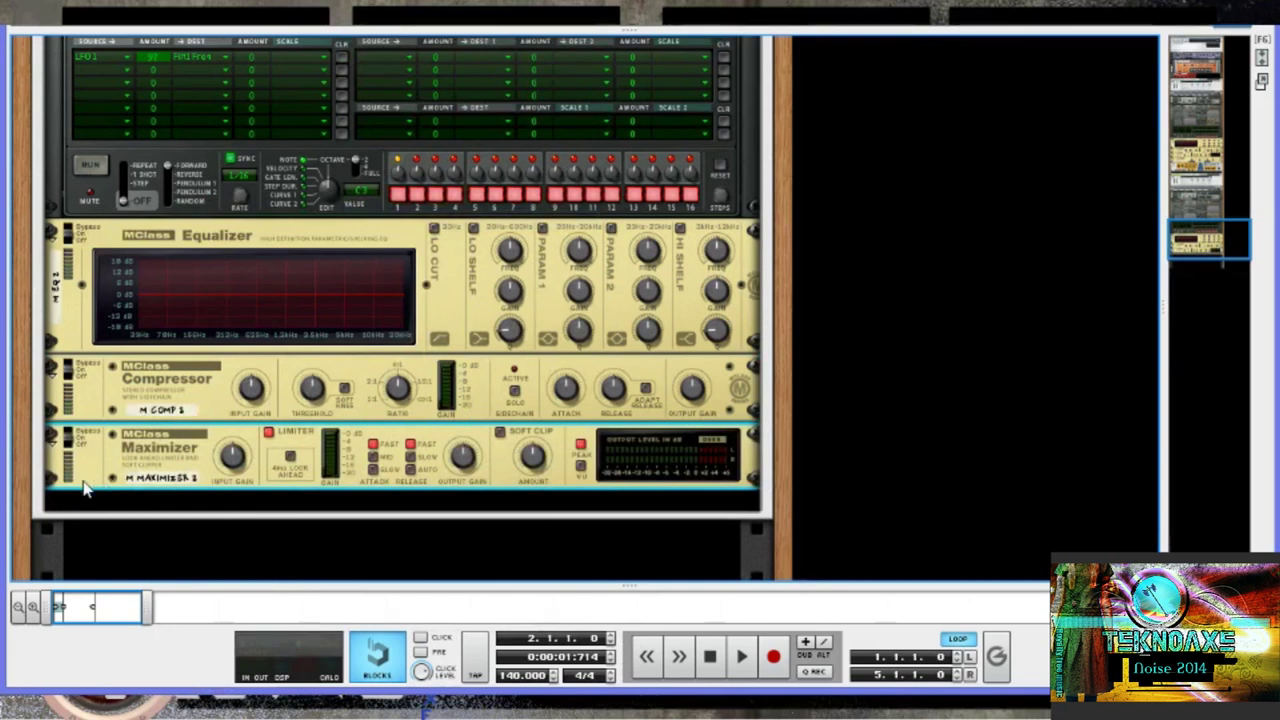
right_click(85, 488)
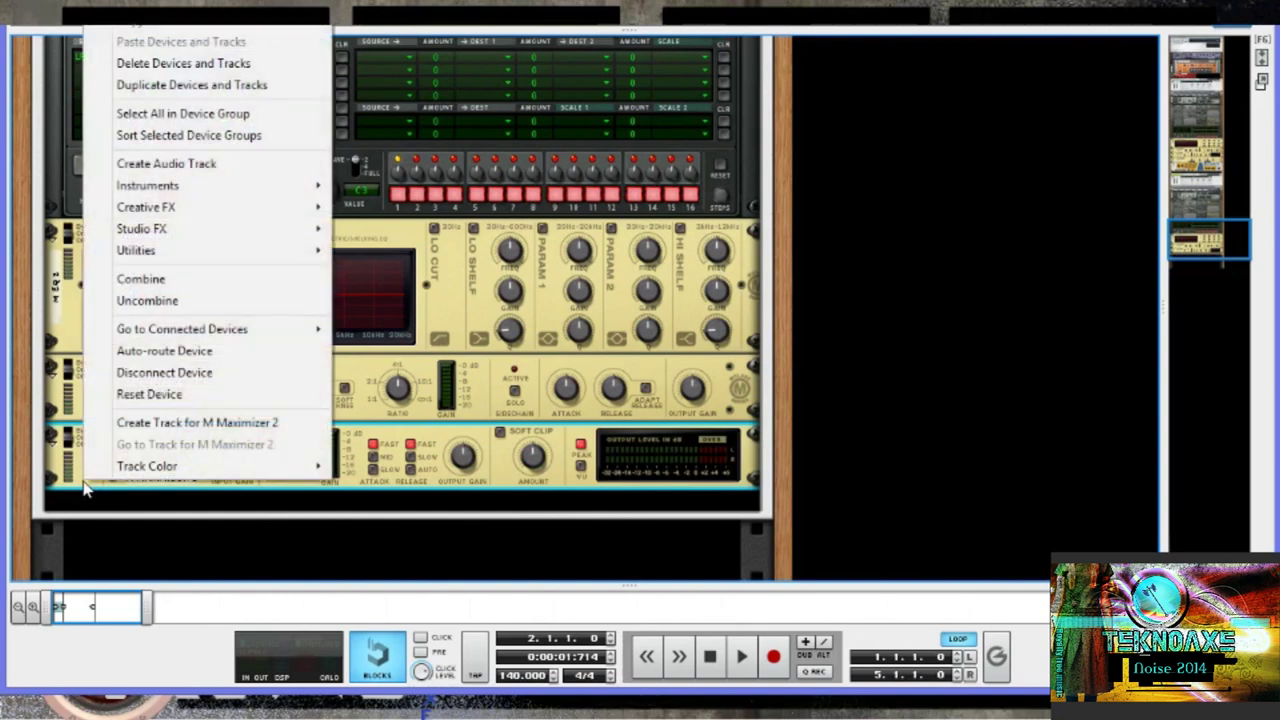
mouse_move(223, 229)
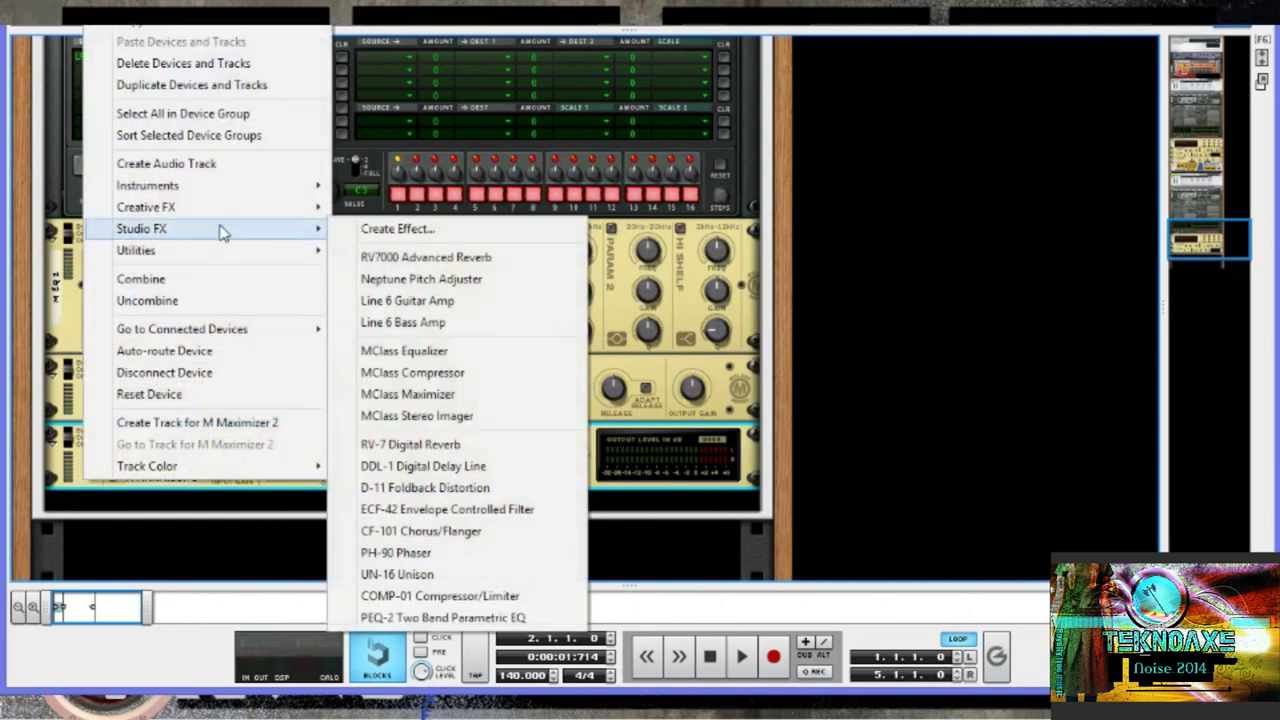
click(455, 416)
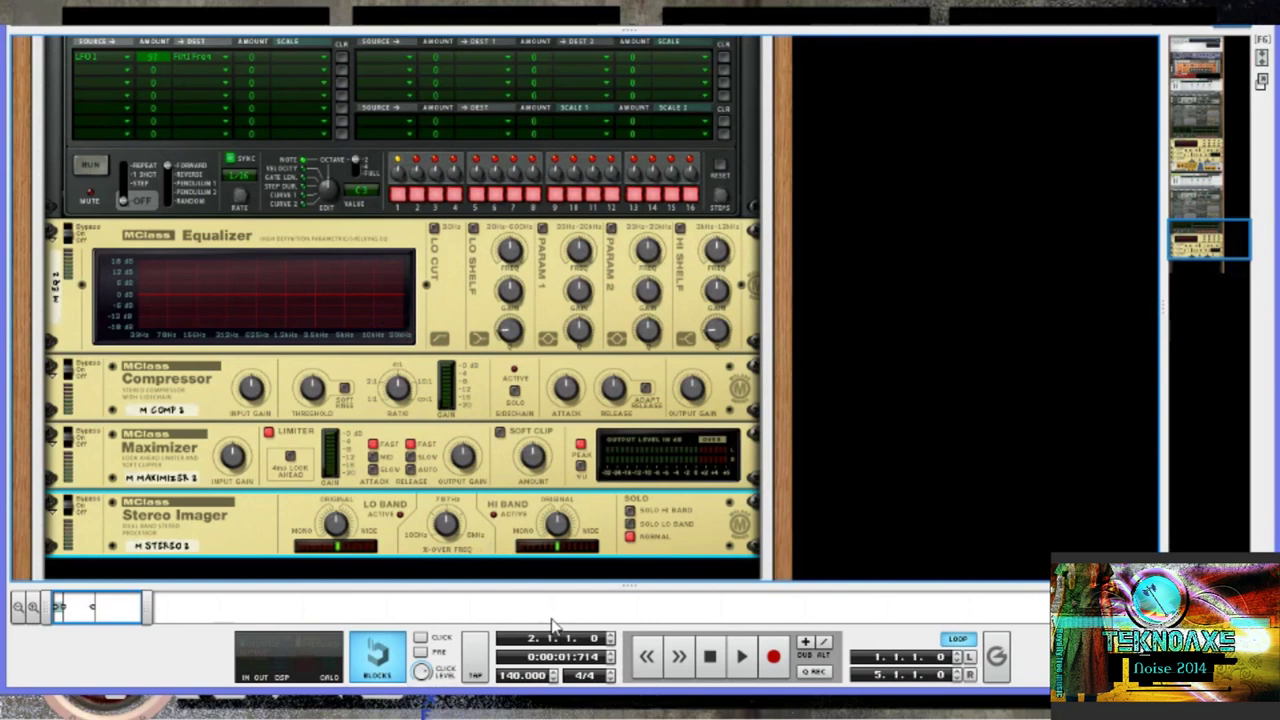
Step: Enable the equalizer's Param 1 band, cut the mids with a gain of about -10.9 dB, and lower its Q for a wider dip
click(541, 228)
drag(574, 301, 588, 314)
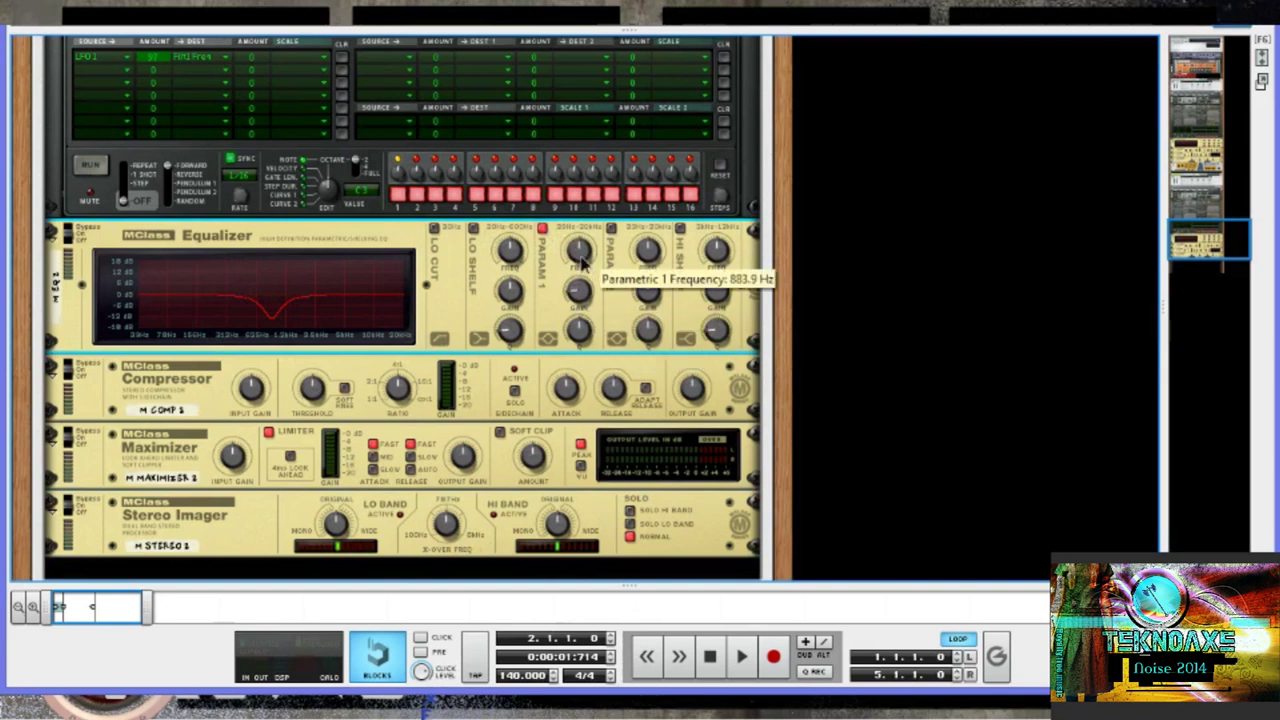
scroll(584, 262, down, 2)
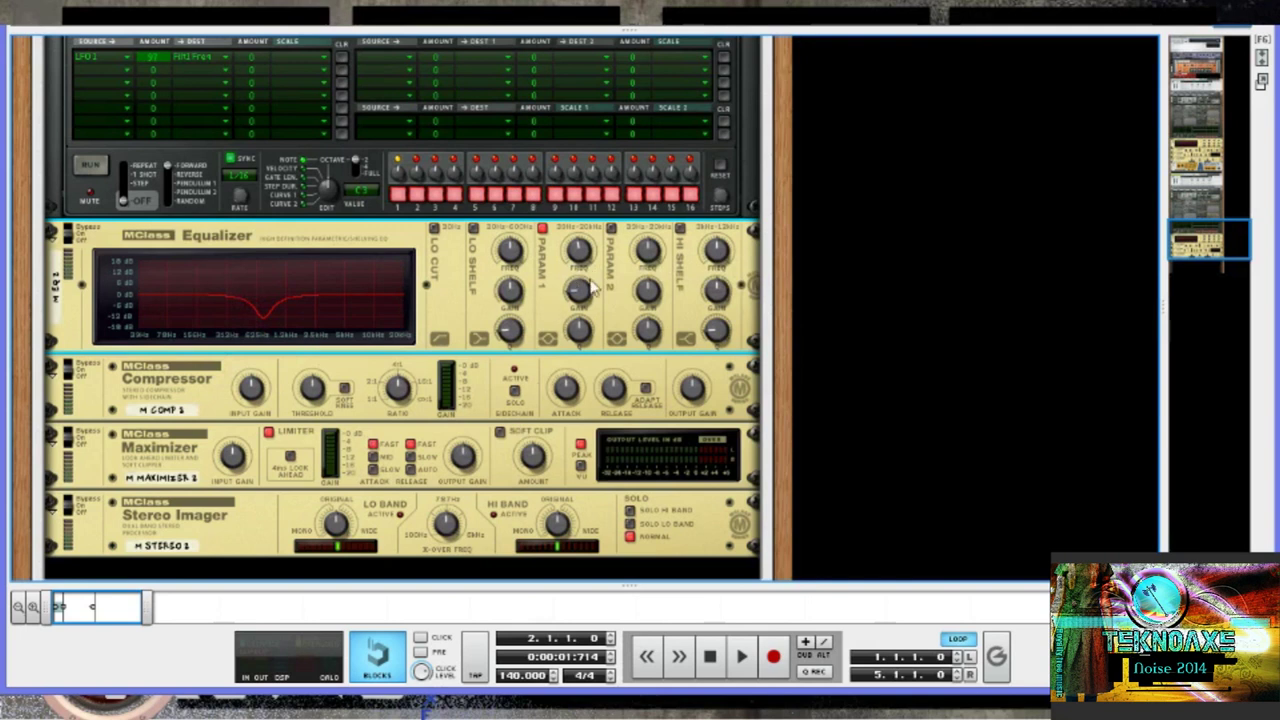
mouse_move(585, 302)
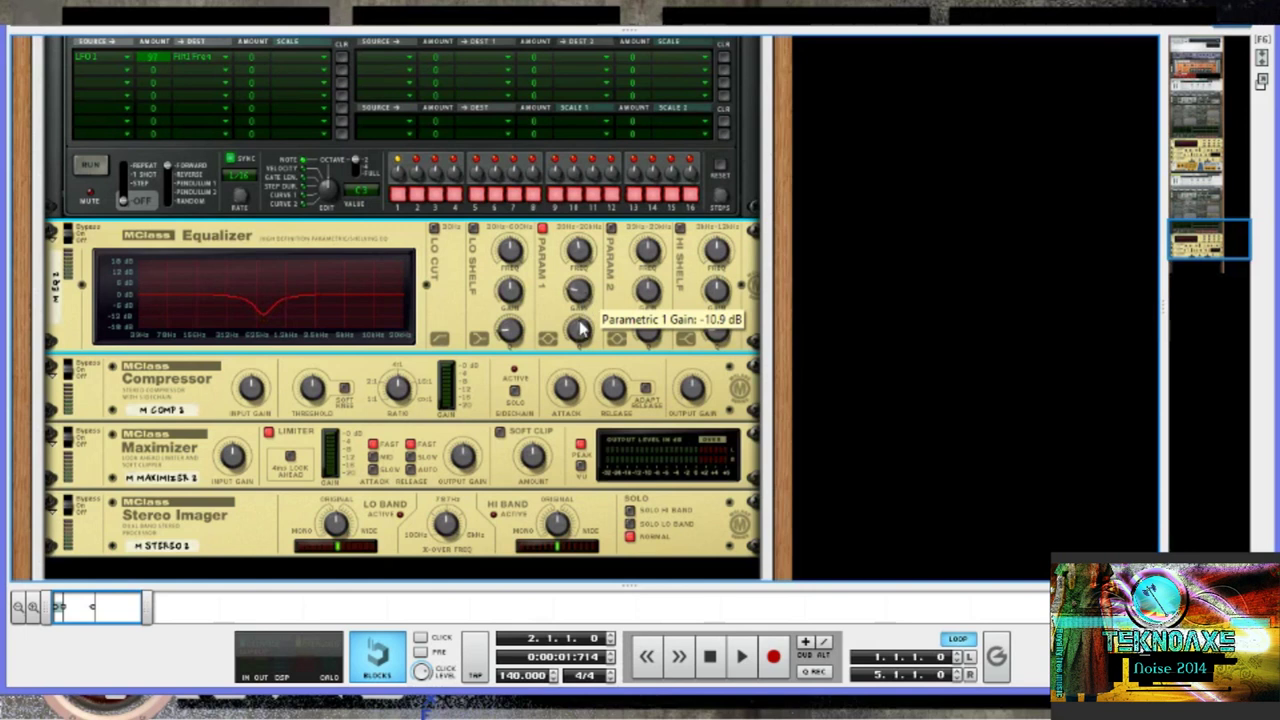
drag(582, 334, 584, 359)
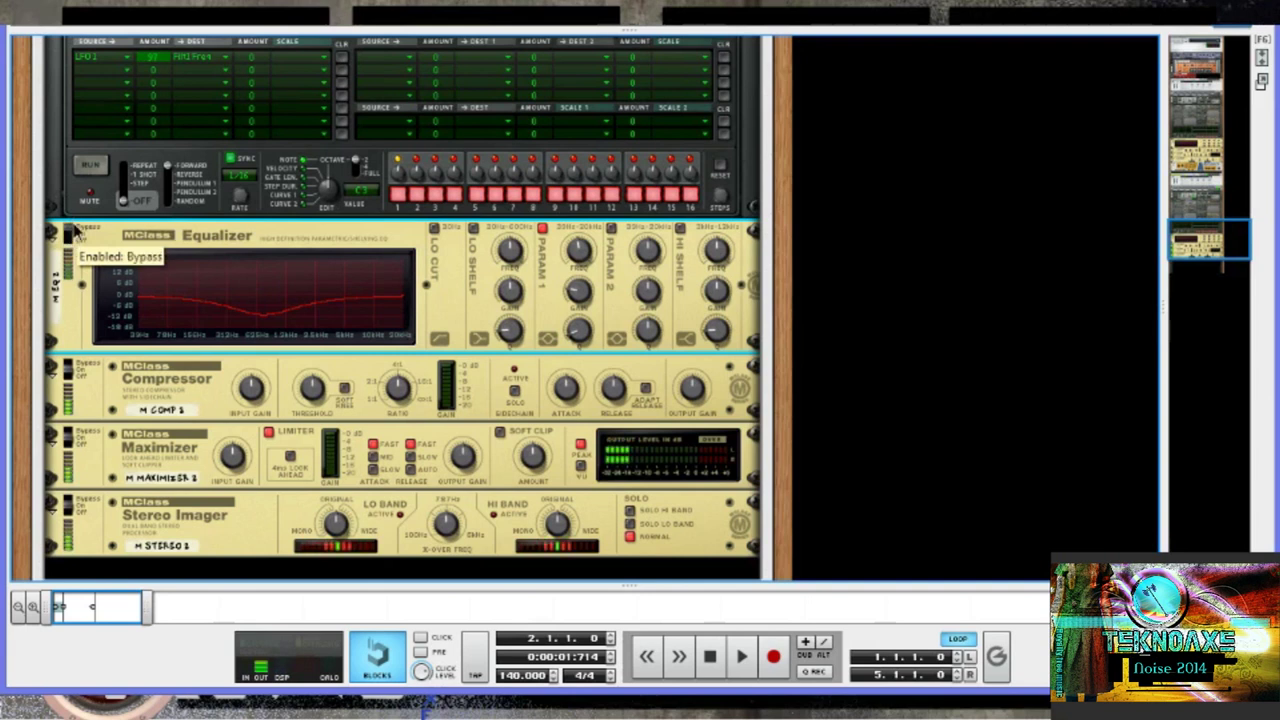
Step: Take the equalizer out of bypass and boost its Param 2 band by about 11.4 dB with a higher, narrower Q
click(73, 235)
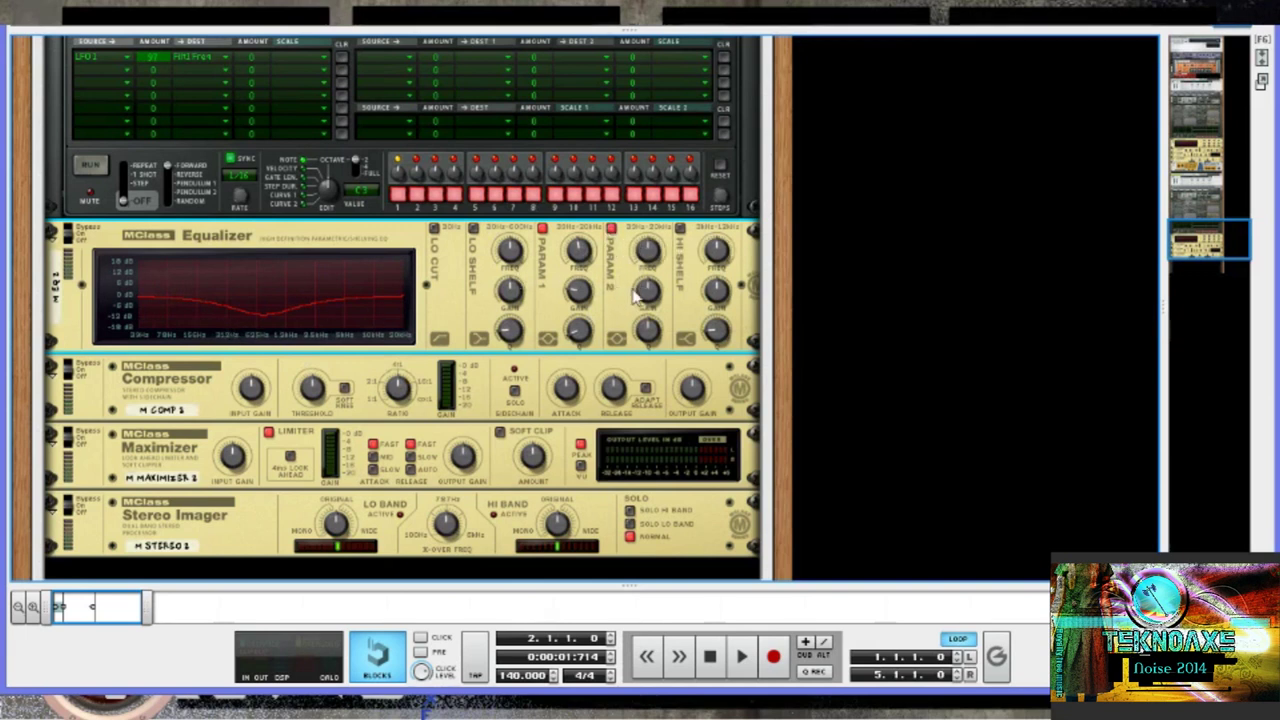
mouse_move(650, 292)
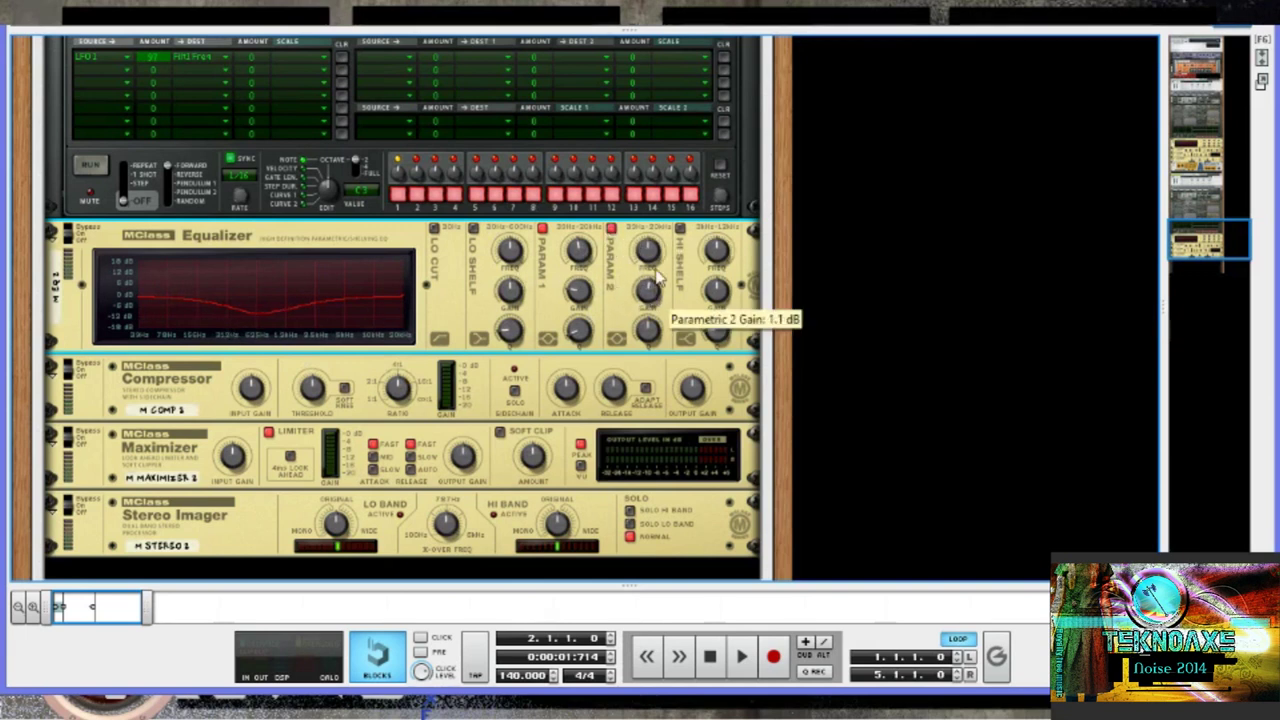
scroll(650, 252, up, 10)
scroll(650, 252, down, 5)
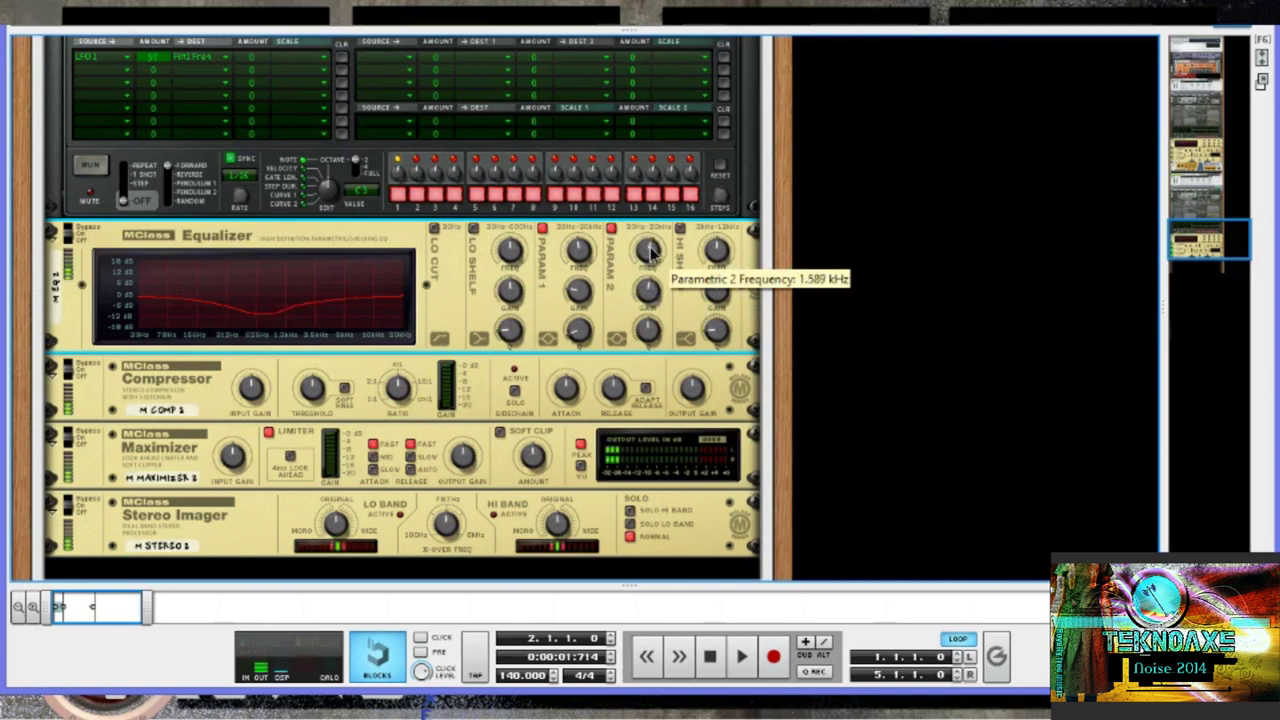
scroll(650, 290, up, 10)
scroll(652, 288, up, 3)
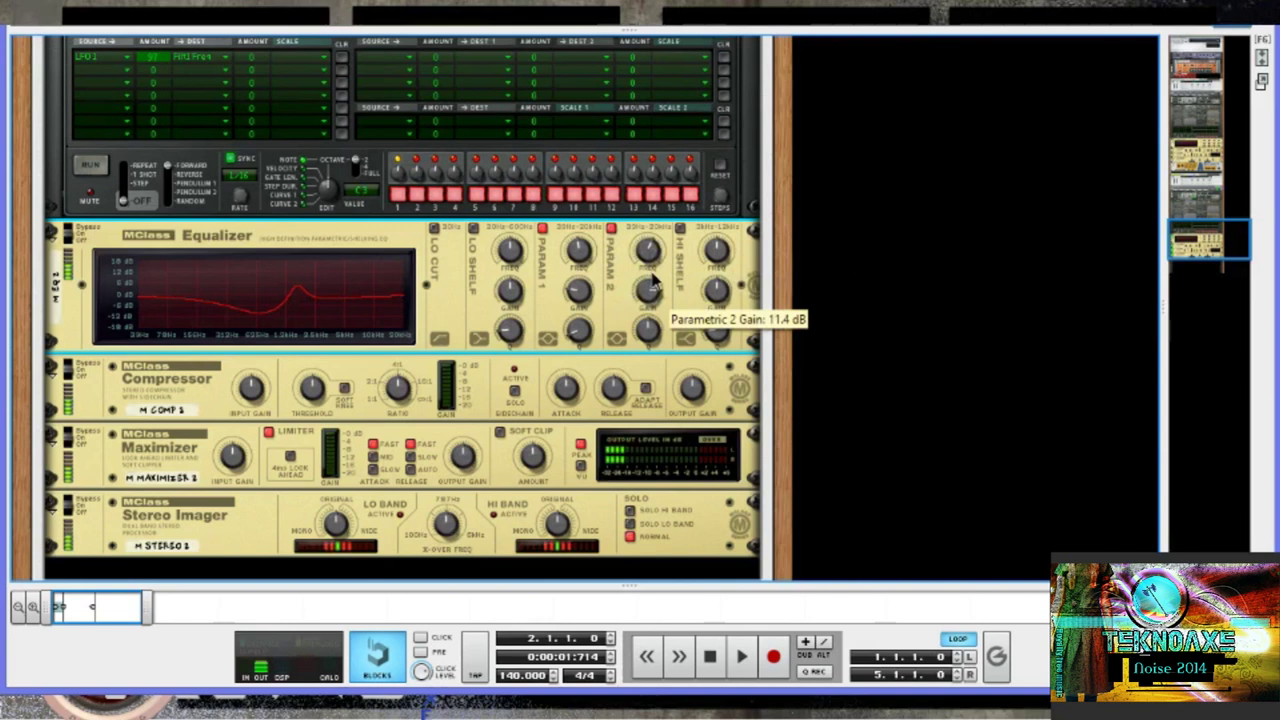
scroll(650, 289, down, 1)
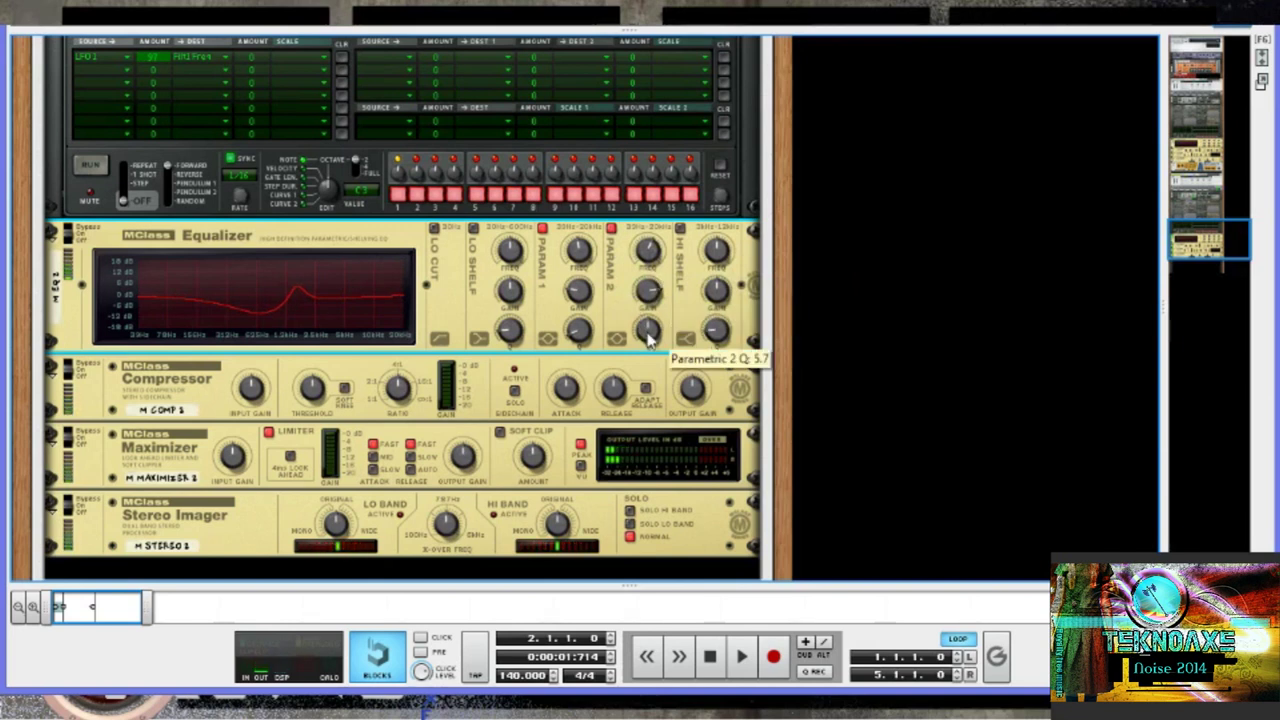
scroll(650, 334, up, 2)
scroll(650, 336, up, 6)
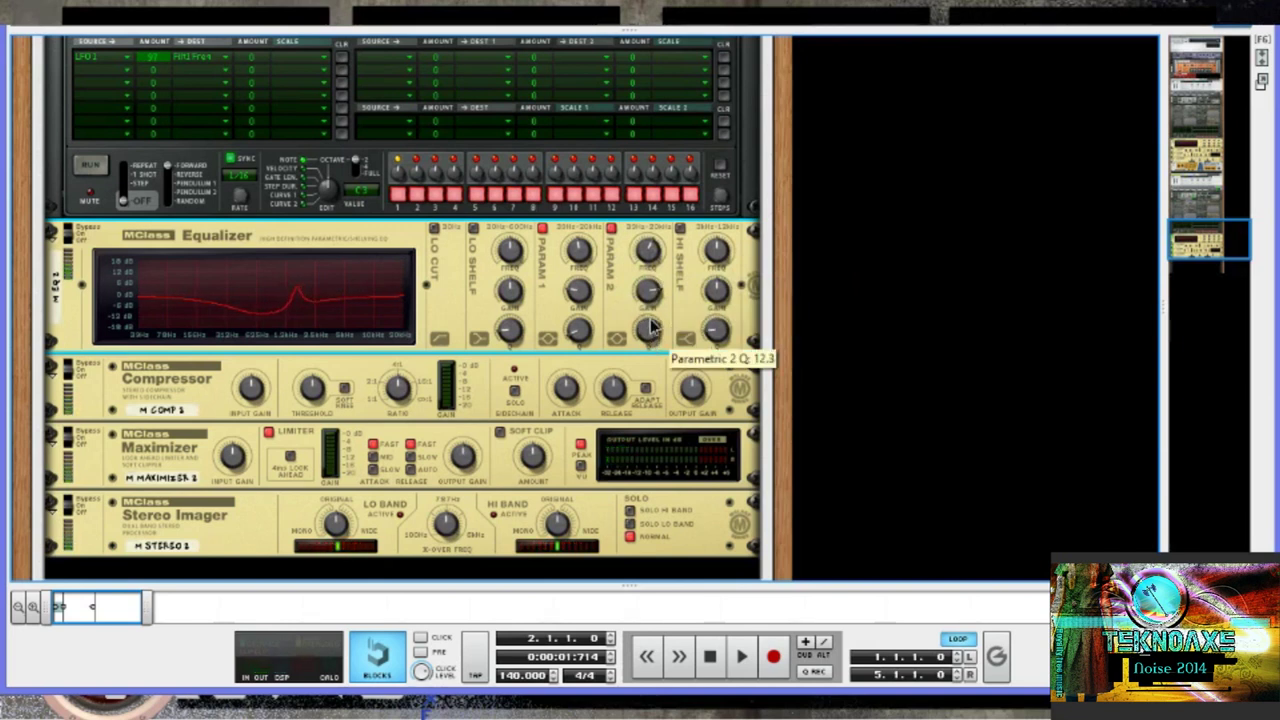
scroll(648, 334, up, 2)
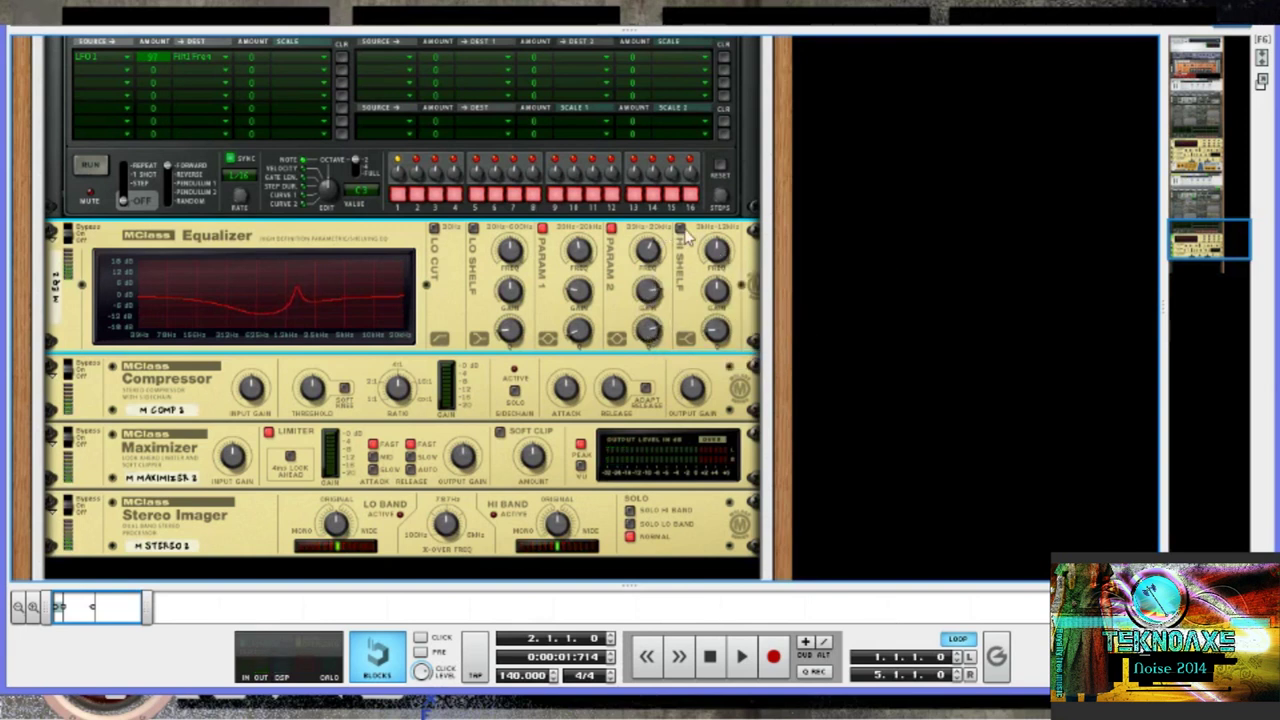
Step: Enable the equalizer's hi shelf with a gain of about 5.1 dB, and shift the Param 2 peak slightly lower in frequency
scroll(716, 252, up, 3)
scroll(720, 289, up, 2)
scroll(720, 289, up, 4)
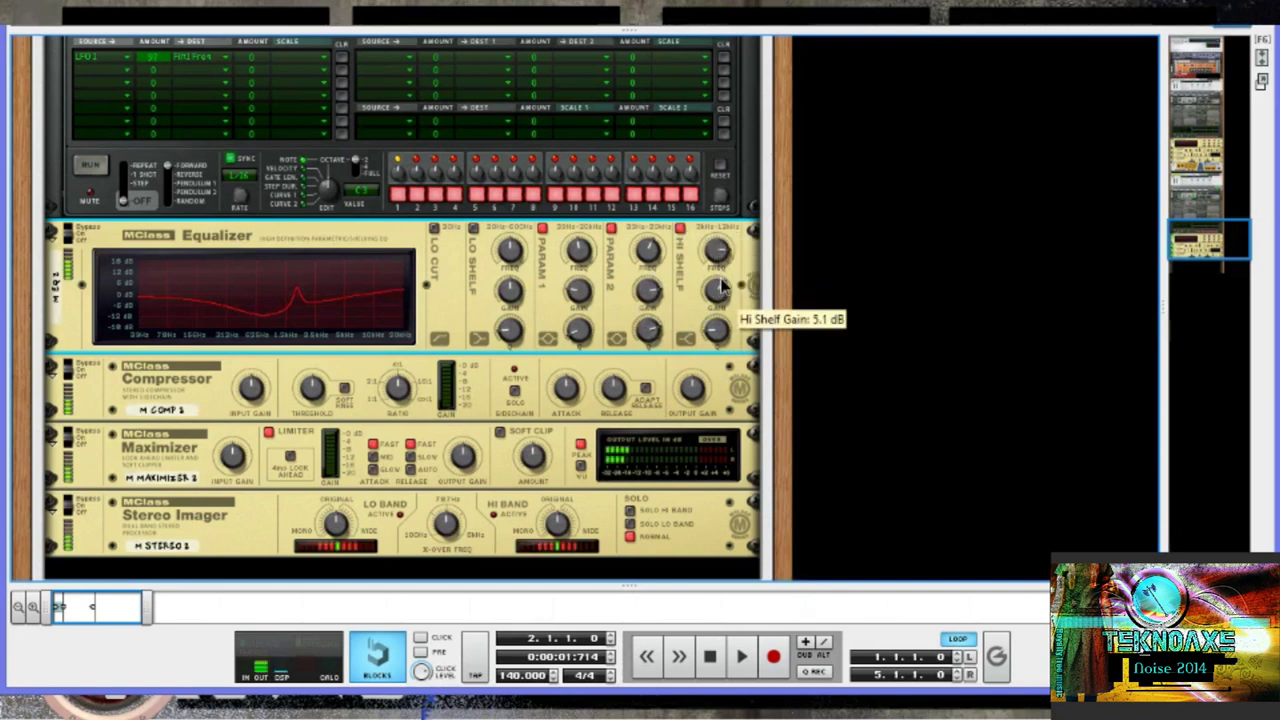
scroll(655, 265, down, 4)
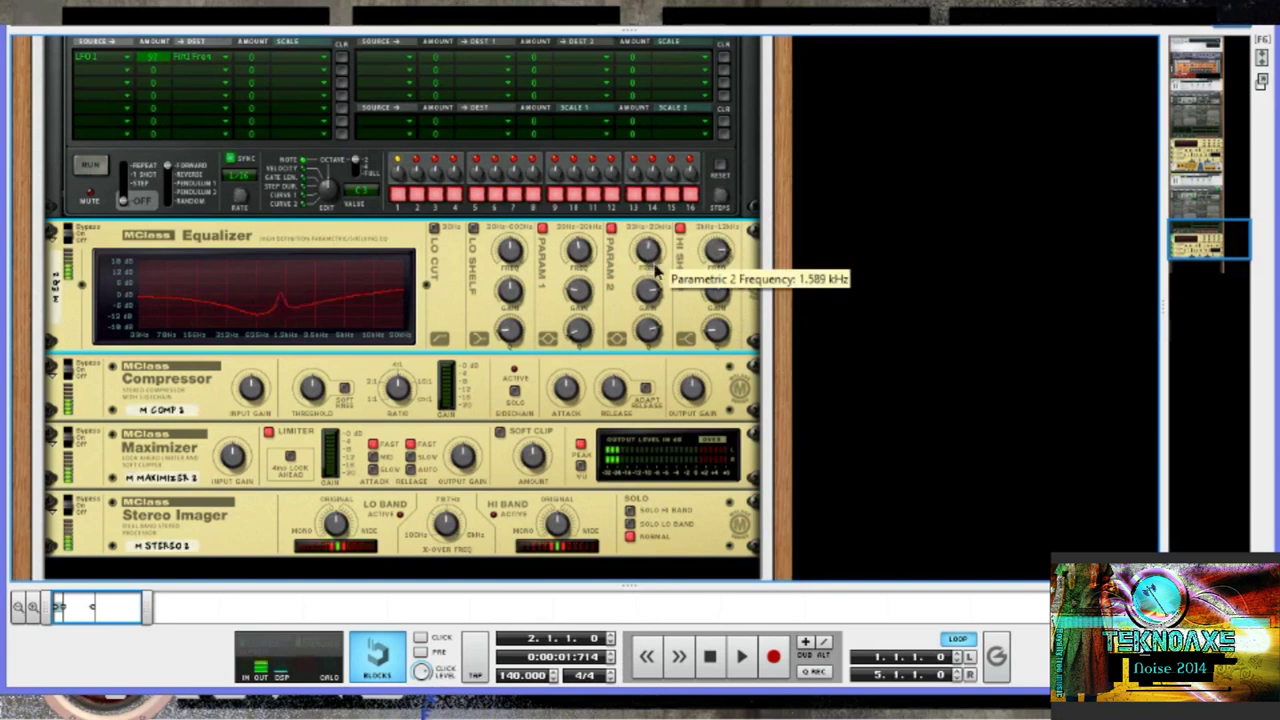
scroll(655, 262, up, 3)
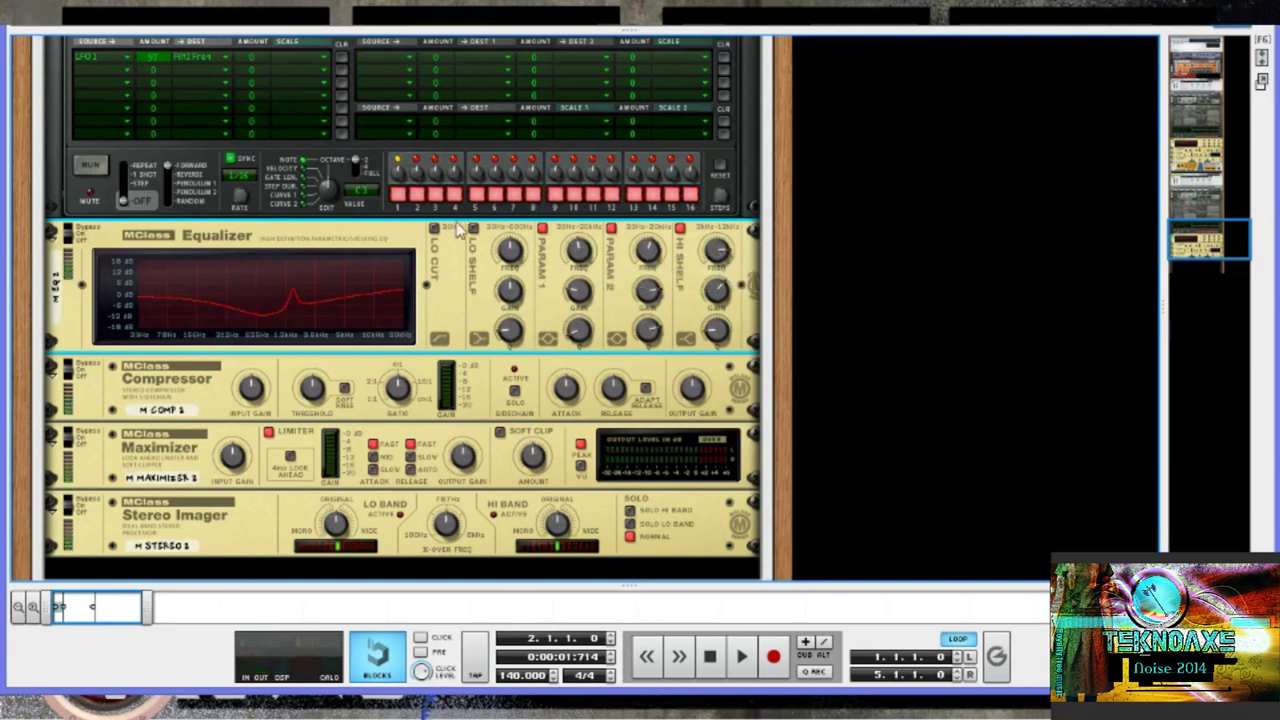
Step: Enable the equalizer's low shelf with a gain of about 6.3 dB and raise its Q
scroll(517, 290, up, 3)
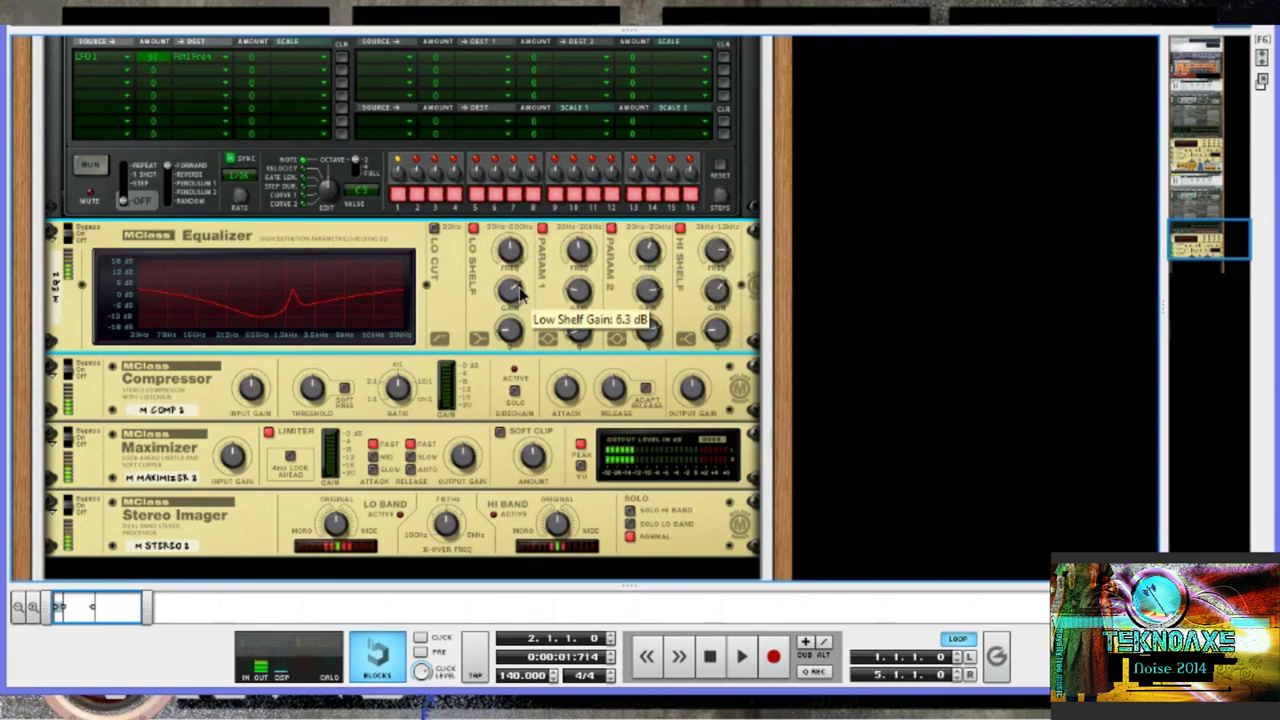
scroll(517, 290, up, 2)
scroll(512, 328, up, 2)
scroll(522, 300, up, 2)
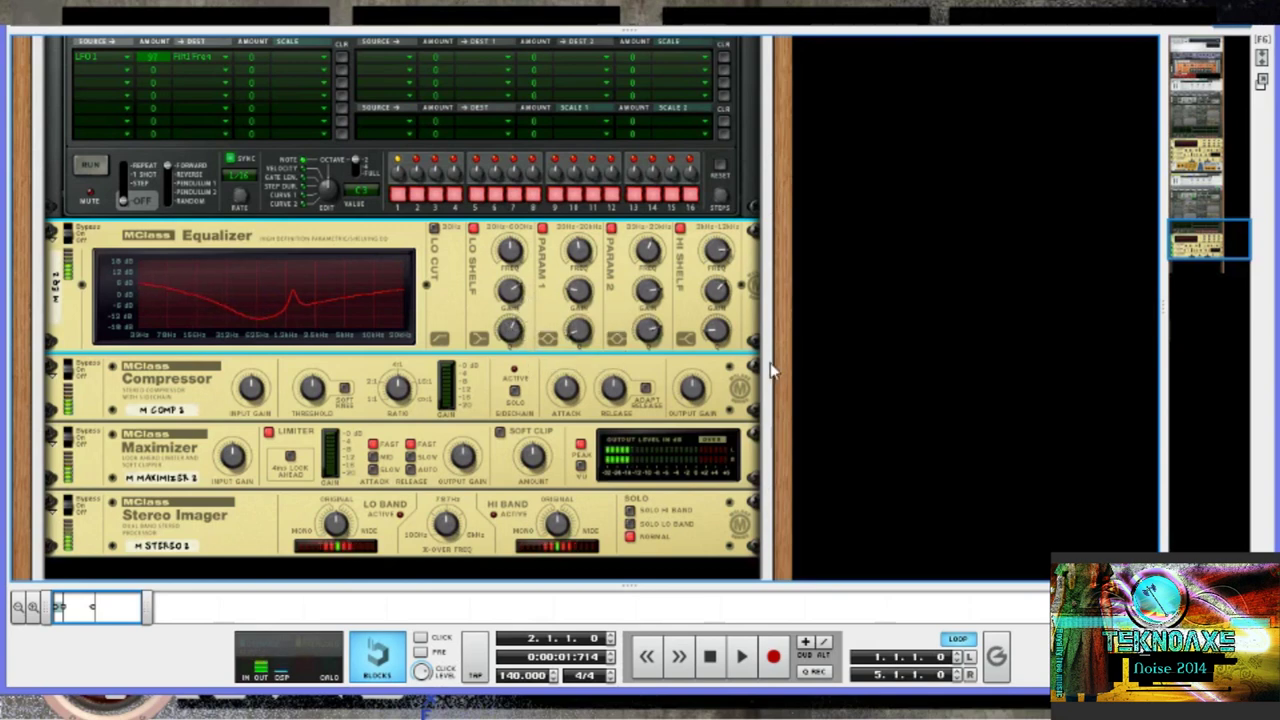
Step: Set Thor's keyboard mode to Mono Retrig and switch portamento on
scroll(830, 436, up, 3)
scroll(830, 436, down, 2)
scroll(830, 436, up, 5)
scroll(830, 436, down, 4)
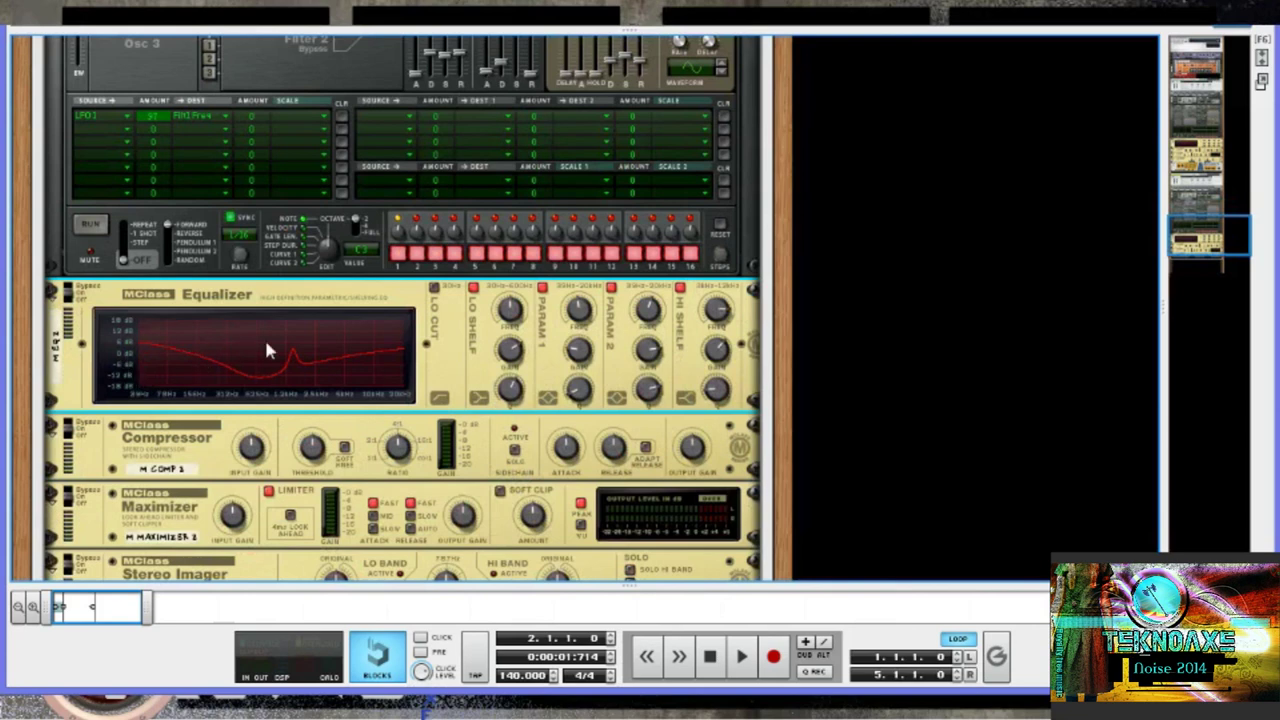
scroll(266, 345, up, 3)
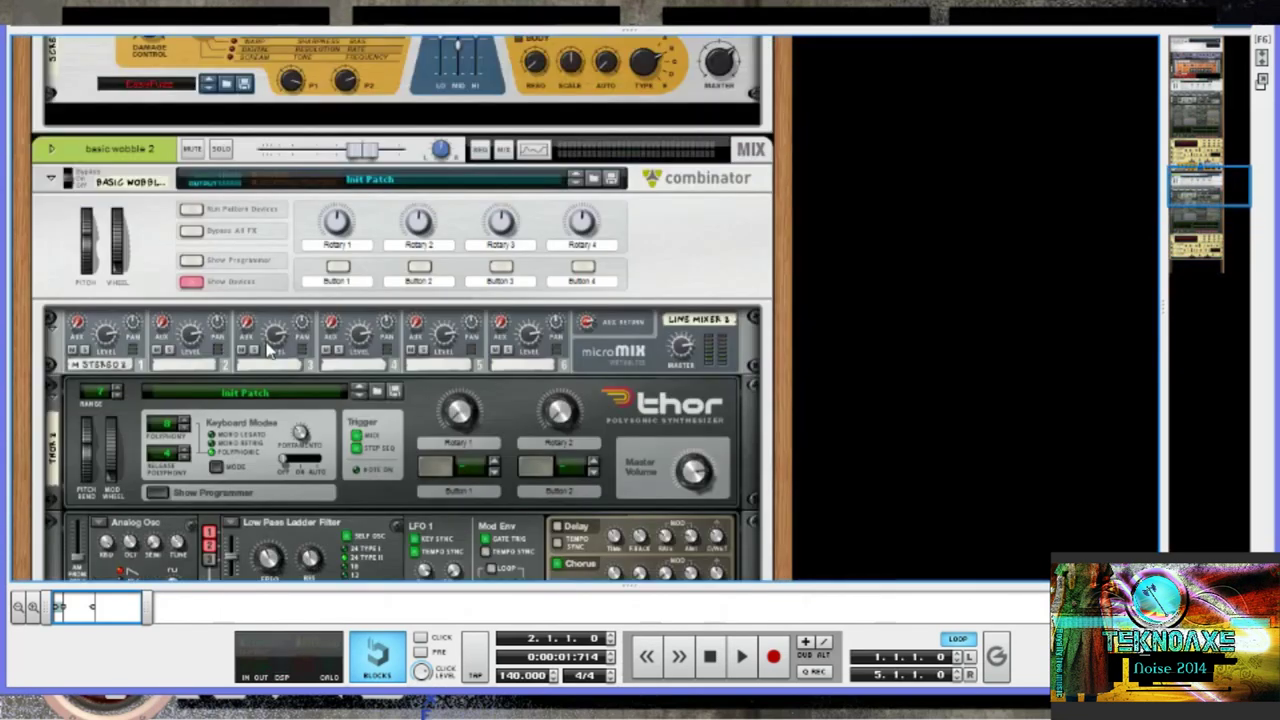
scroll(268, 345, down, 1)
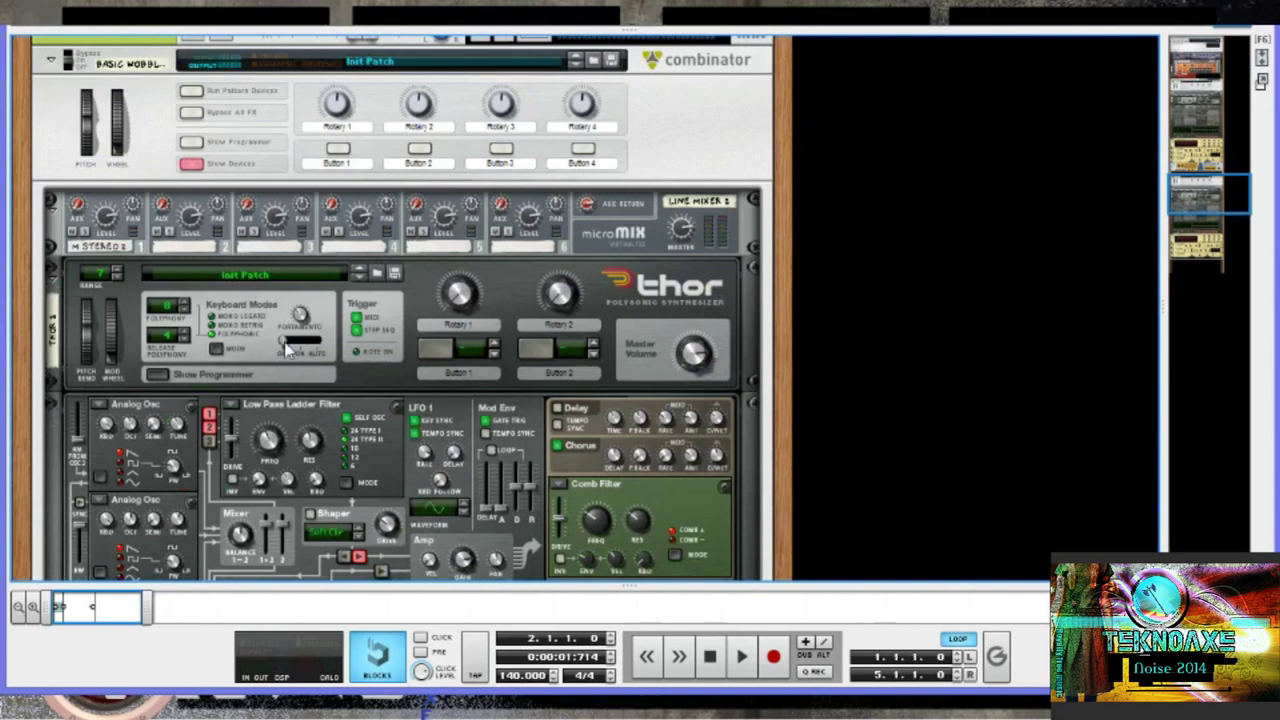
click(211, 328)
click(305, 345)
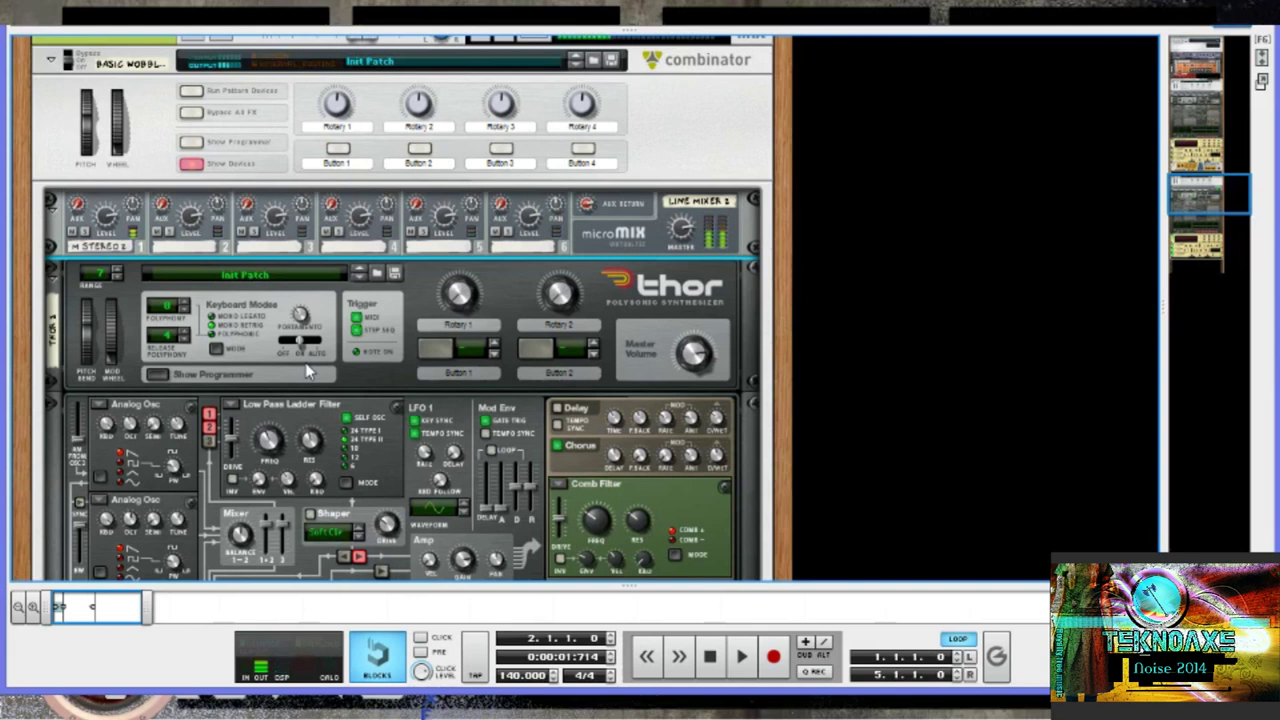
Step: Try a longer portamento on Thor, and settle on a value of 23
mouse_move(301, 318)
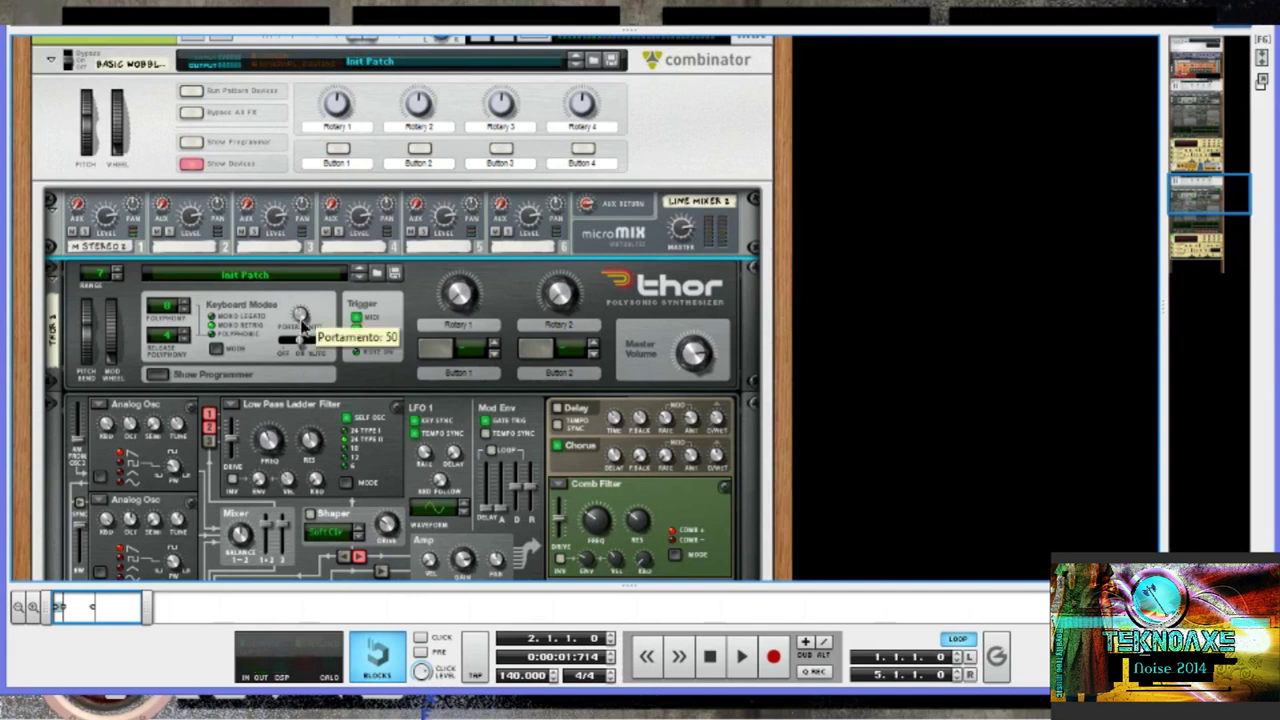
drag(301, 318, 301, 299)
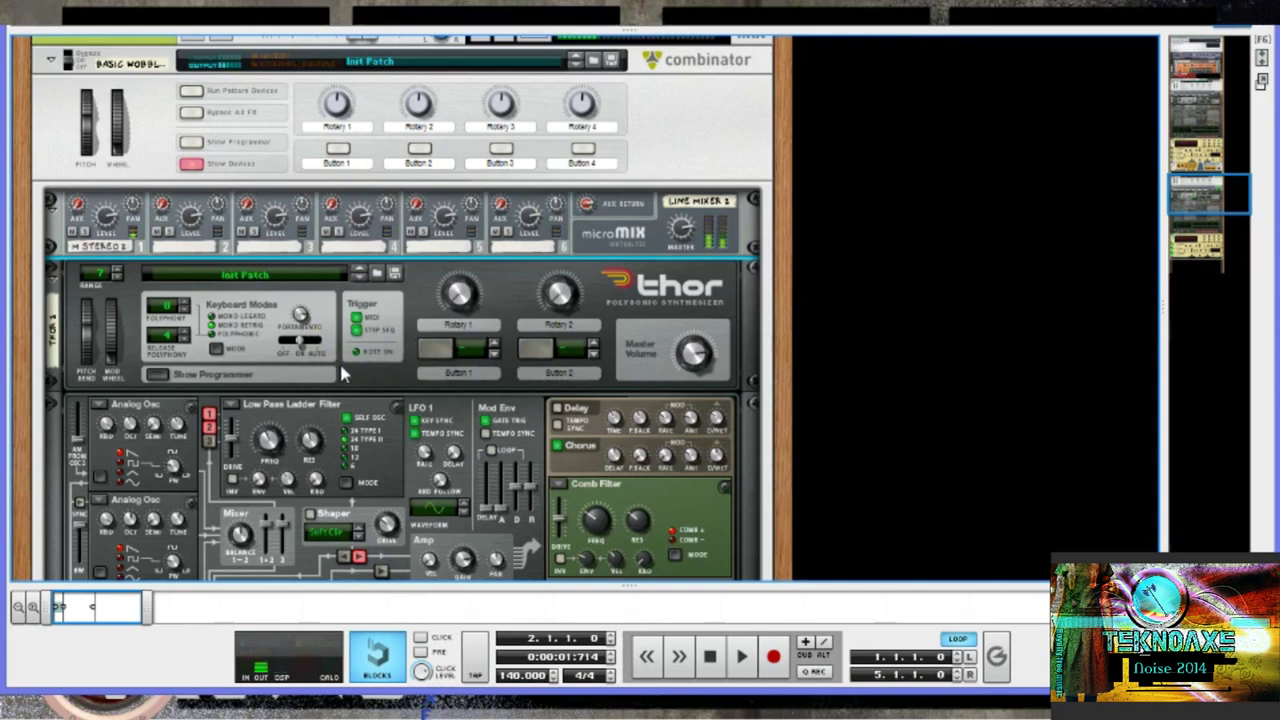
mouse_move(312, 328)
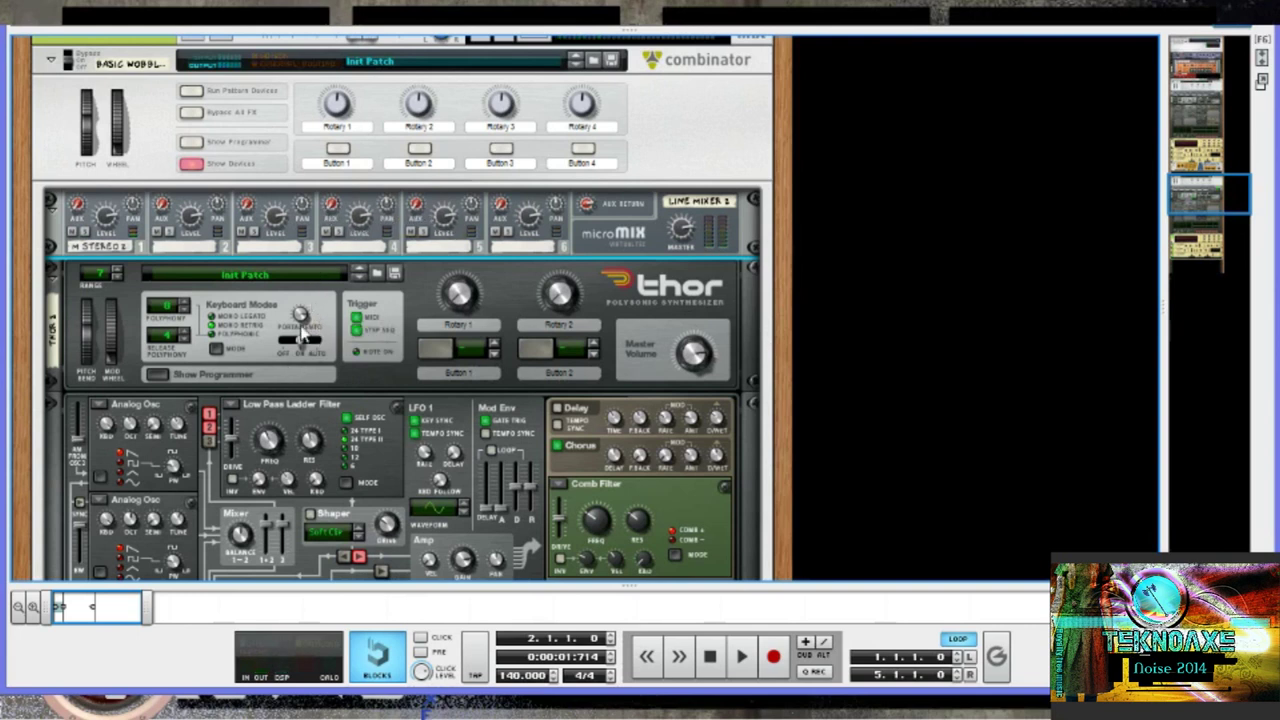
drag(300, 316, 322, 358)
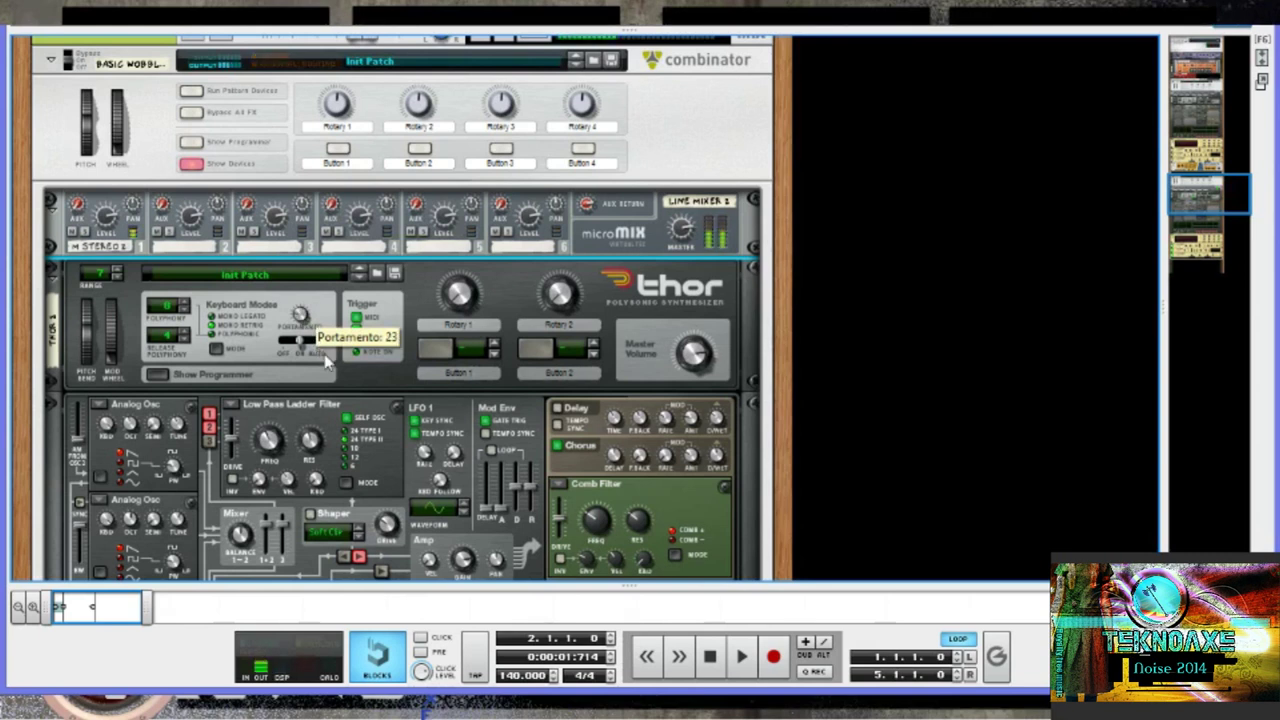
Step: Raise the MClass Compressor's input gain and lower its threshold
scroll(600, 425, down, 3)
scroll(603, 430, down, 6)
scroll(603, 430, up, 1)
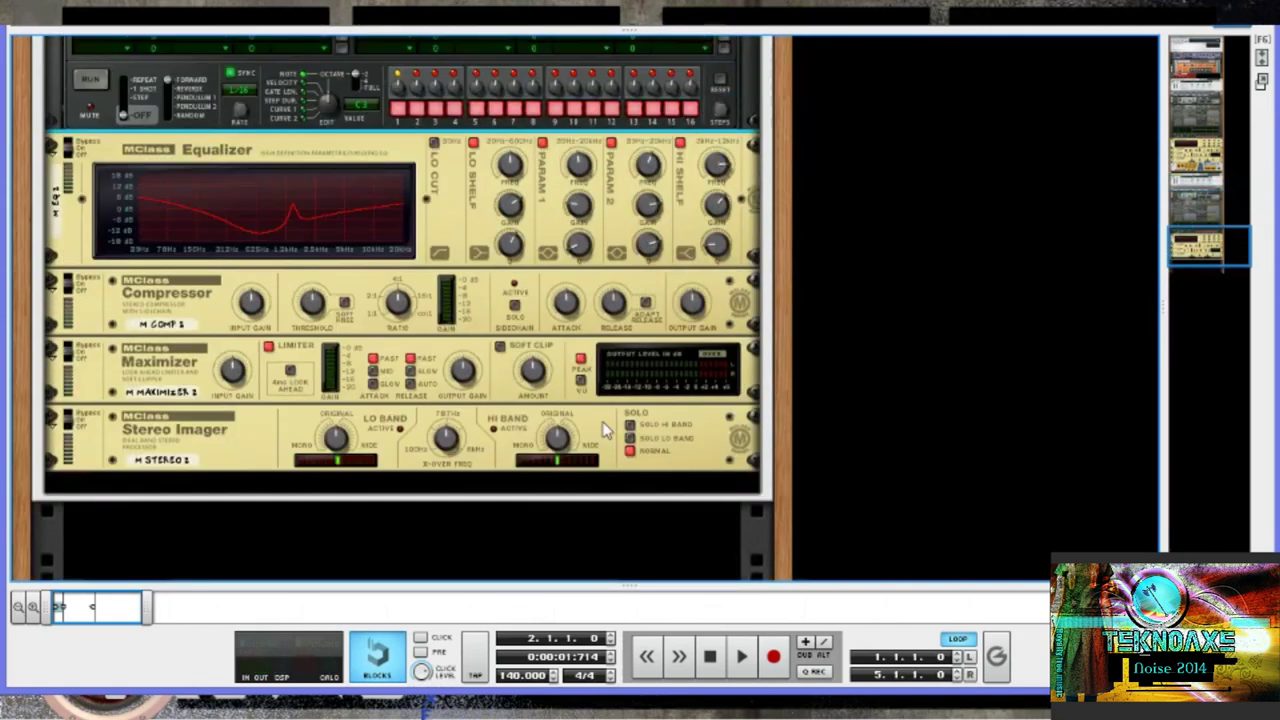
scroll(603, 430, up, 1)
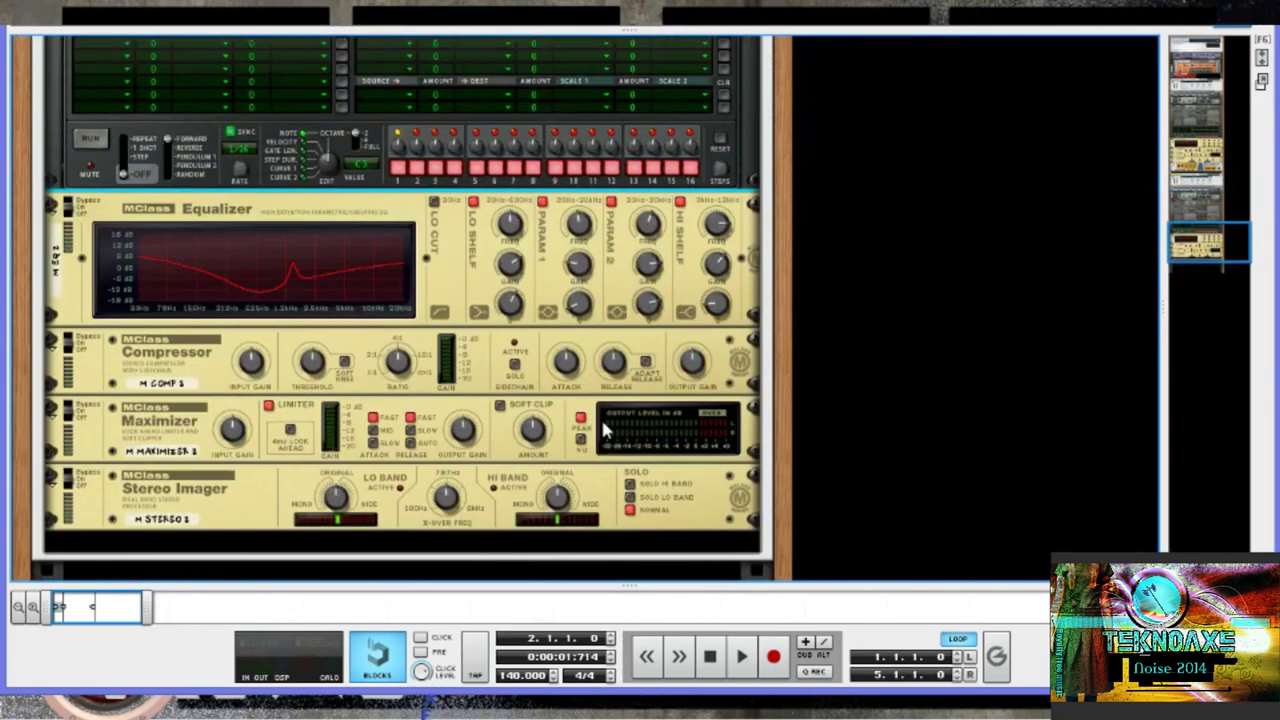
click(255, 364)
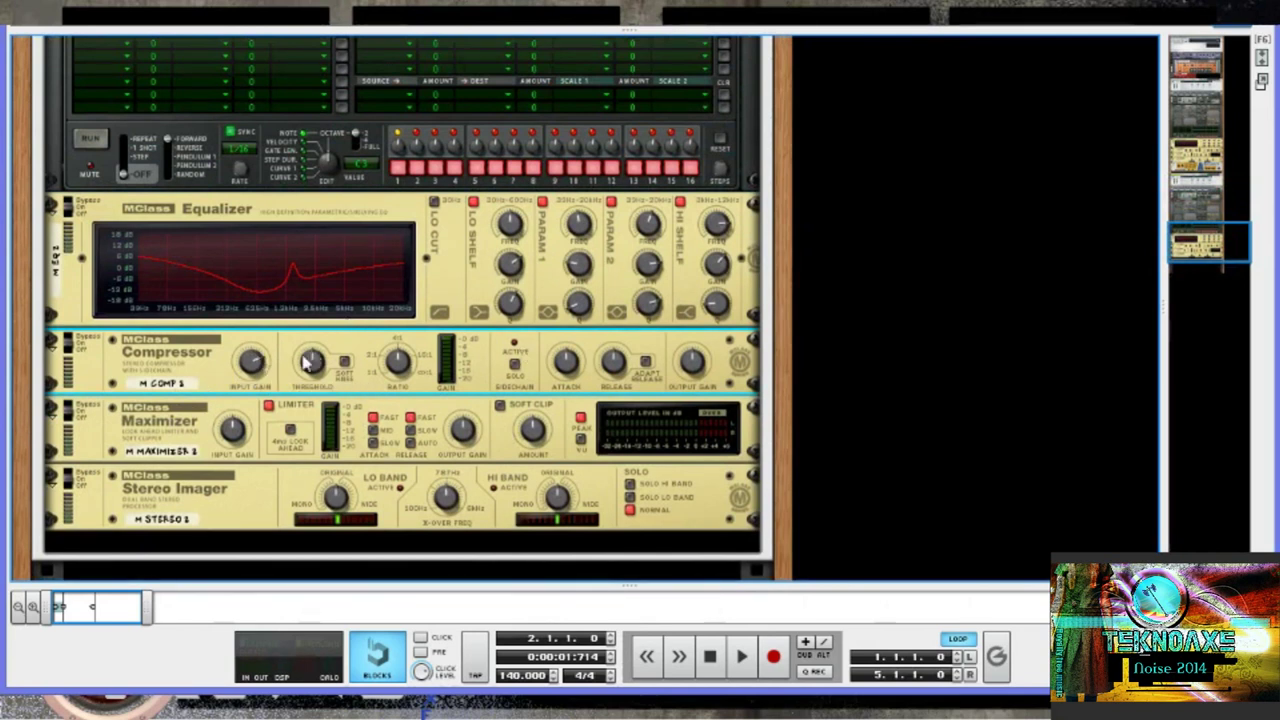
drag(311, 365, 315, 380)
Step: Set the compressor's ratio to about 13.2:1 and its attack to about 27 ms, and shorten its release
mouse_move(570, 378)
scroll(578, 392, up, 2)
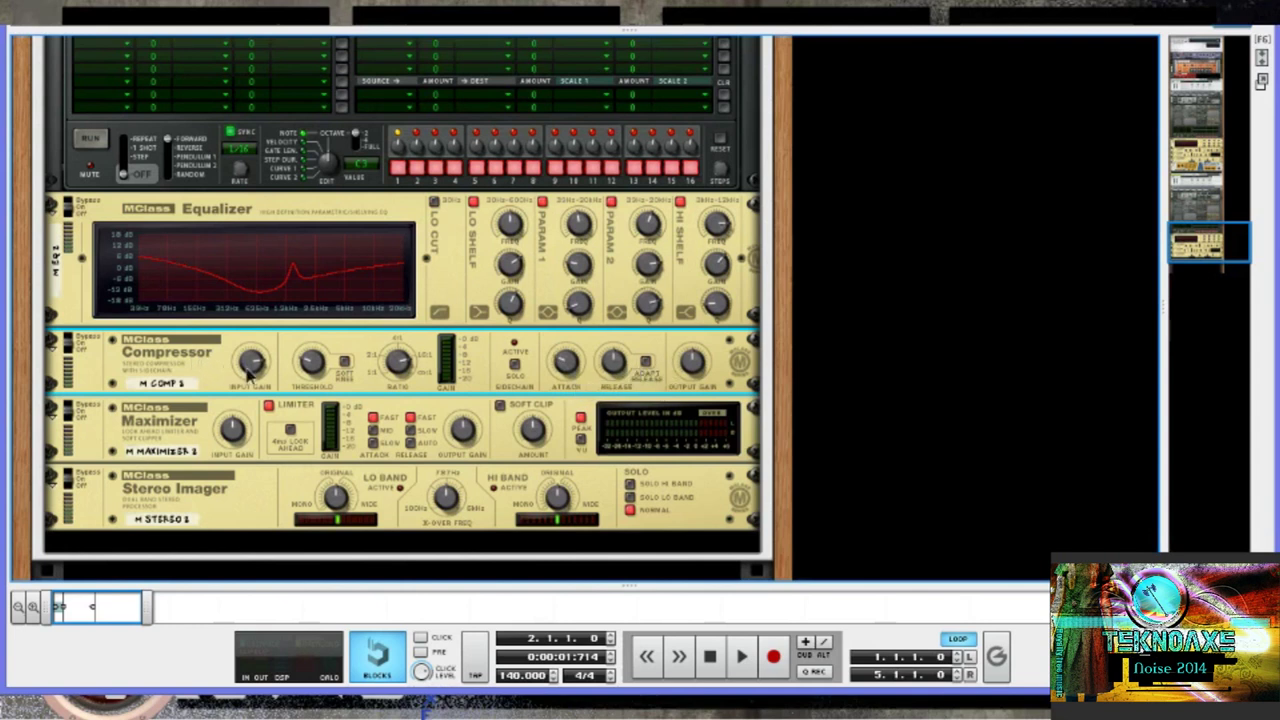
scroll(251, 362, up, 1)
scroll(405, 372, up, 3)
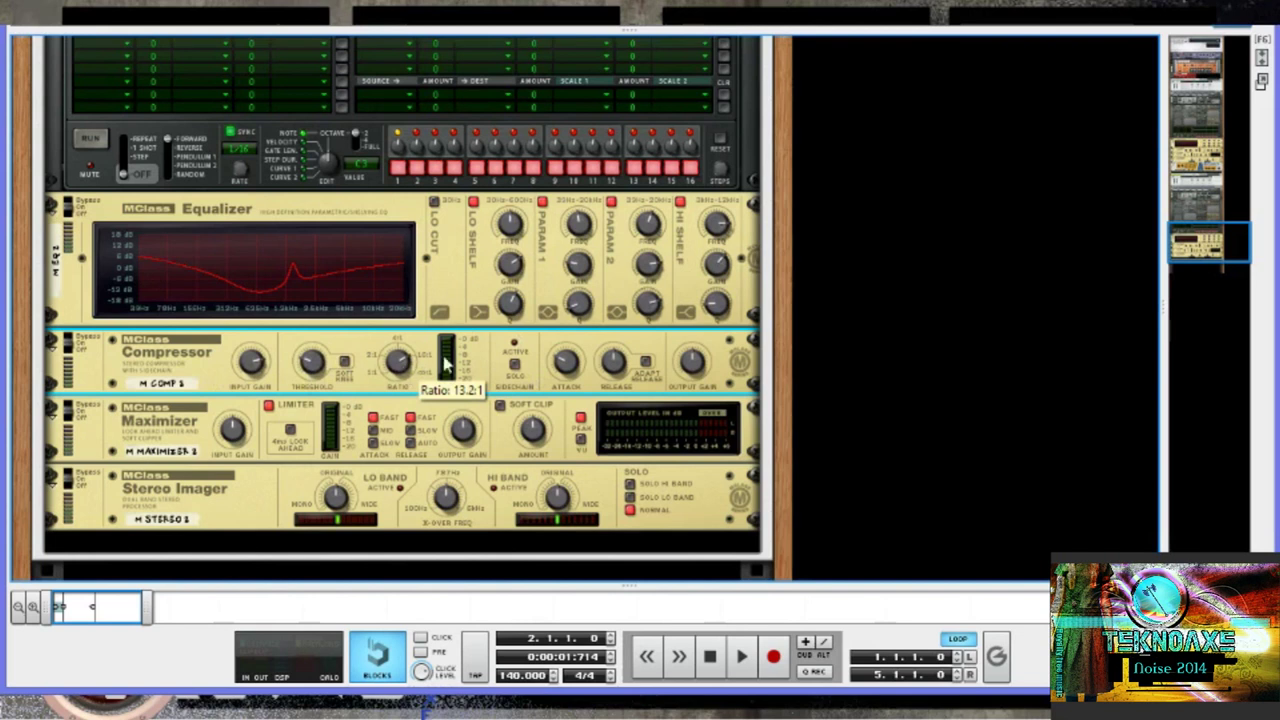
scroll(398, 366, down, 3)
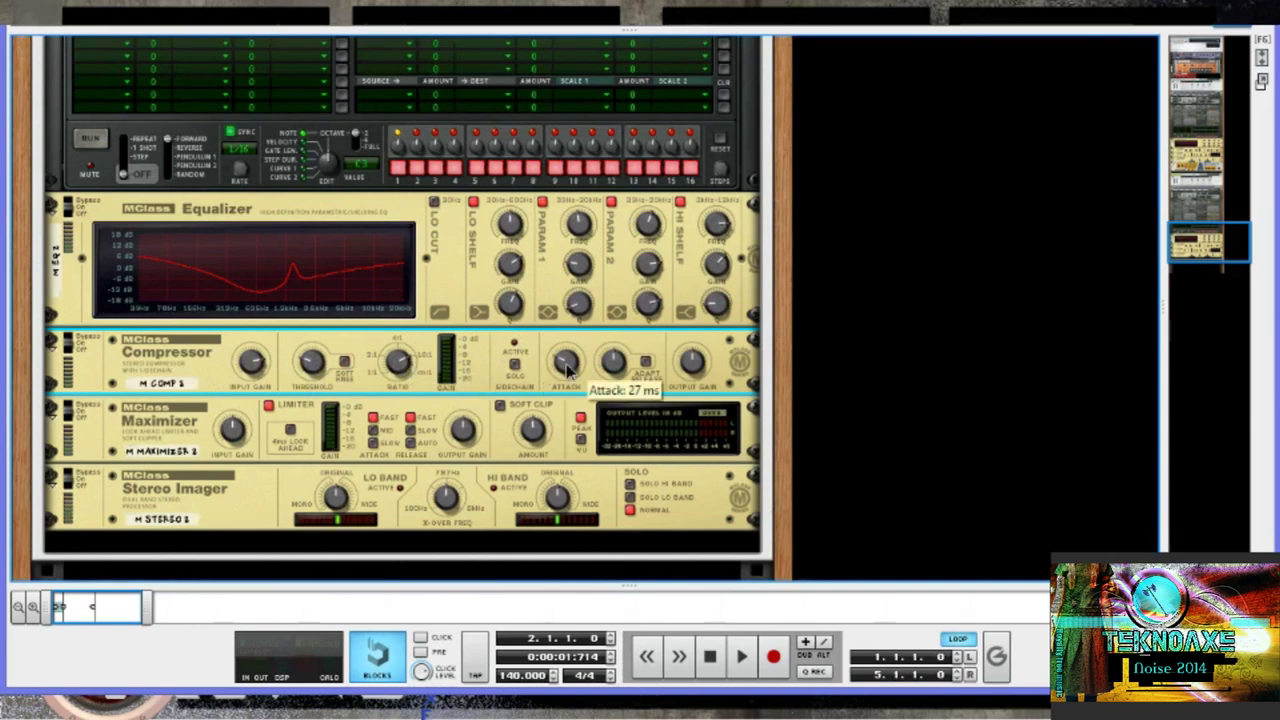
scroll(615, 390, up, 2)
scroll(615, 390, down, 1)
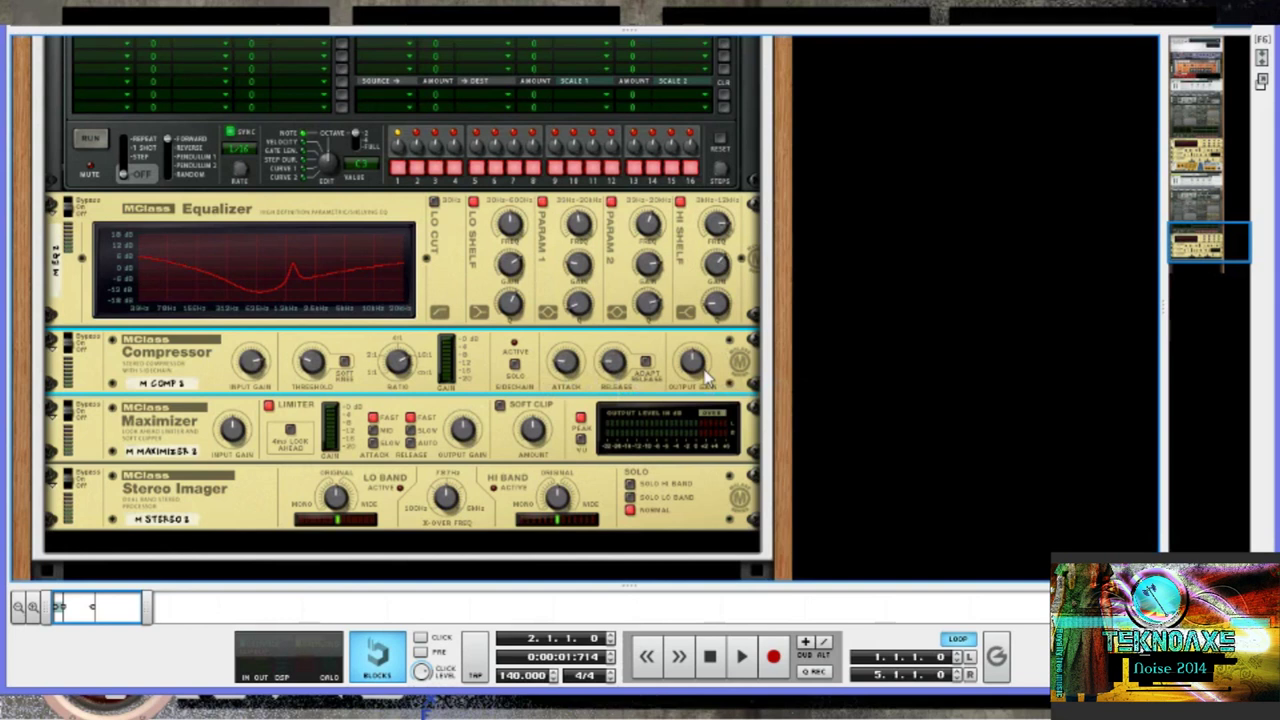
Step: Switch the compressor between bypass and on to compare the sound, and readjust its ratio
click(77, 345)
click(73, 345)
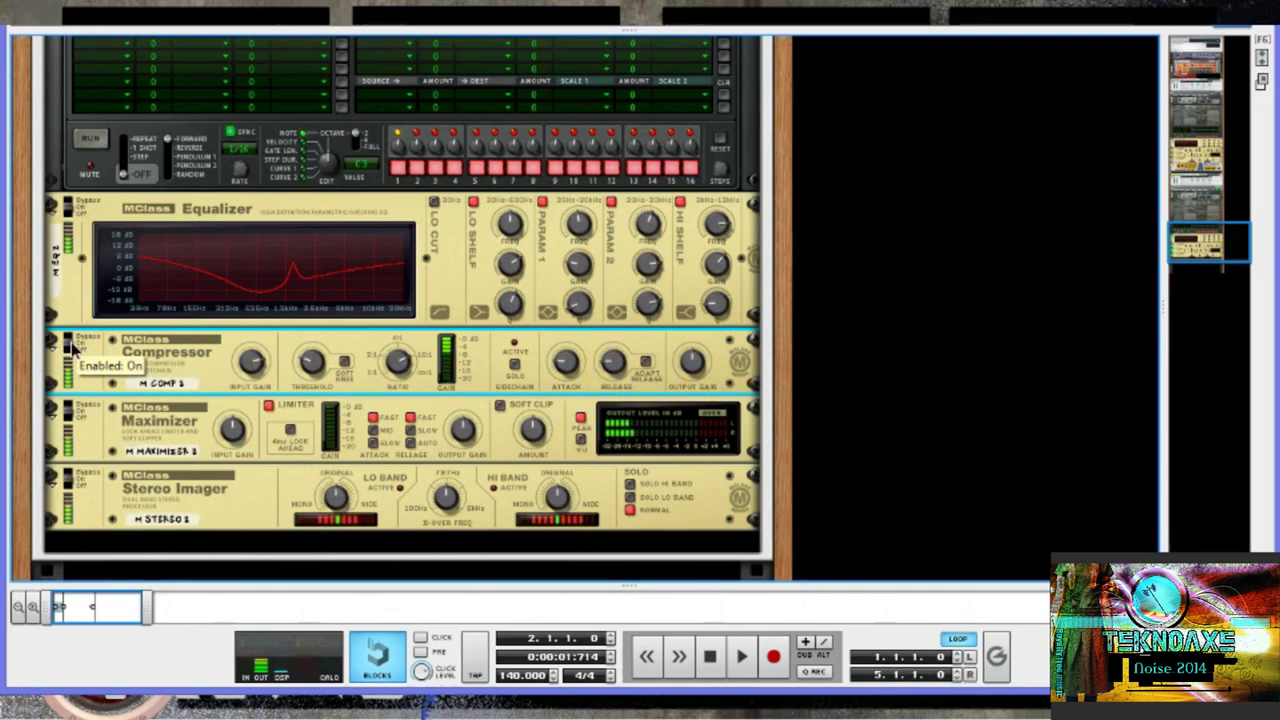
mouse_move(397, 366)
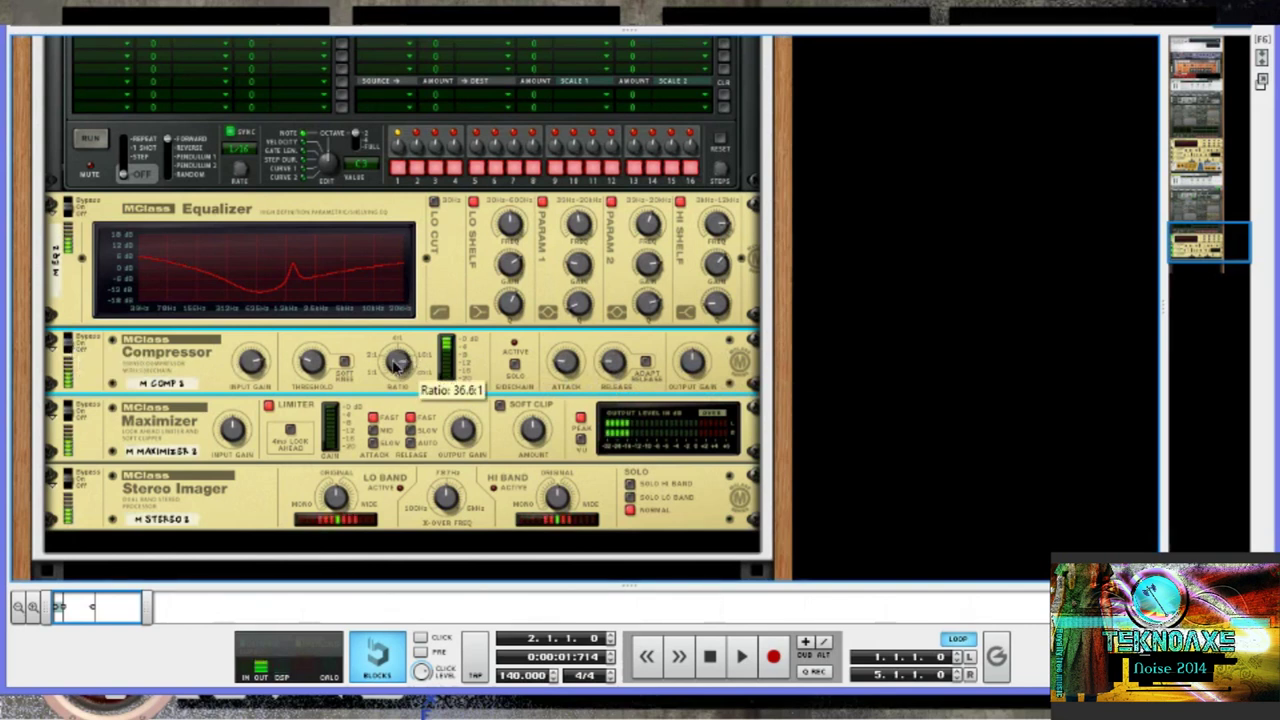
drag(397, 366, 395, 376)
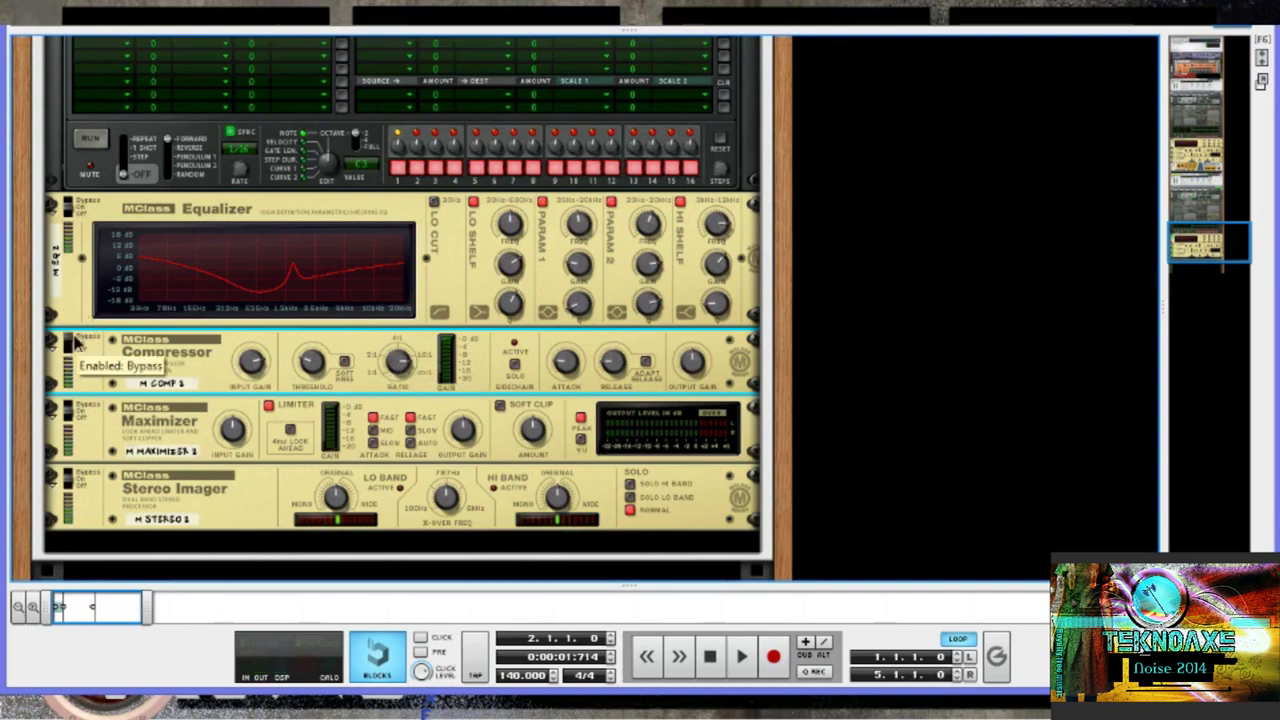
click(77, 348)
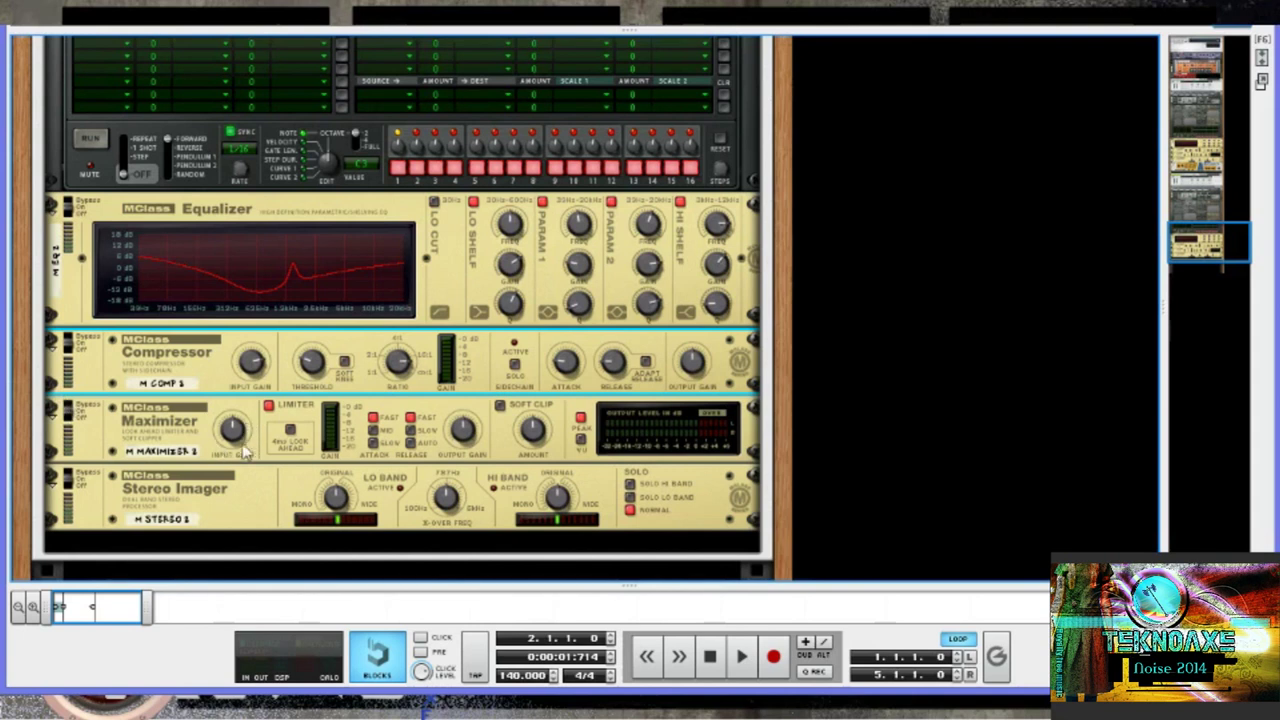
Step: Enable soft clip on the MClass Maximizer, raise its amount, and toggle the device's bypass to compare
click(500, 405)
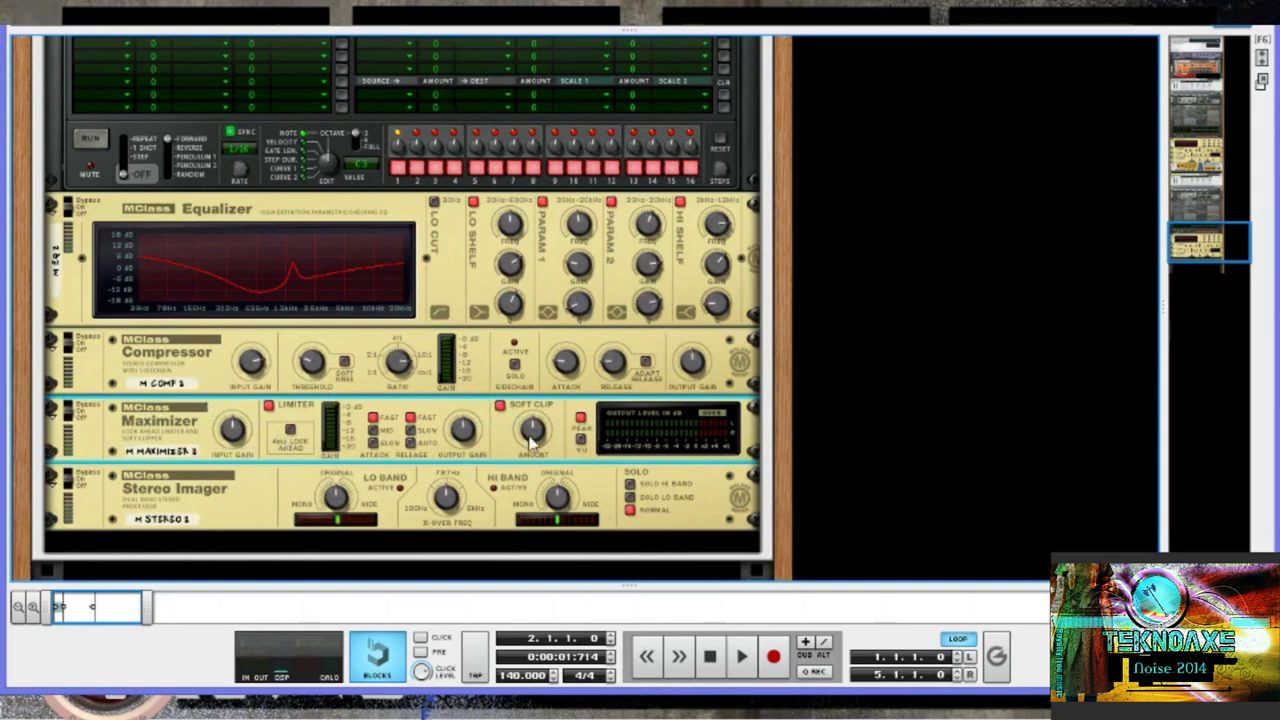
mouse_move(532, 441)
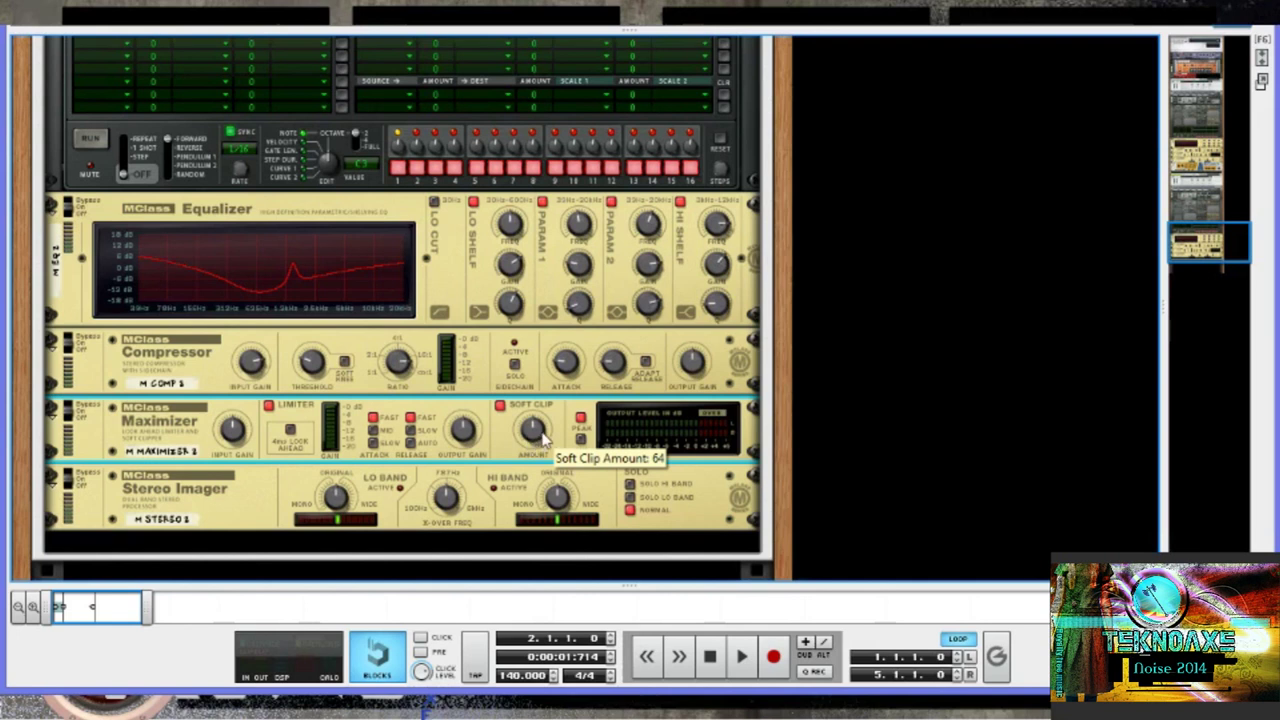
drag(542, 435, 543, 426)
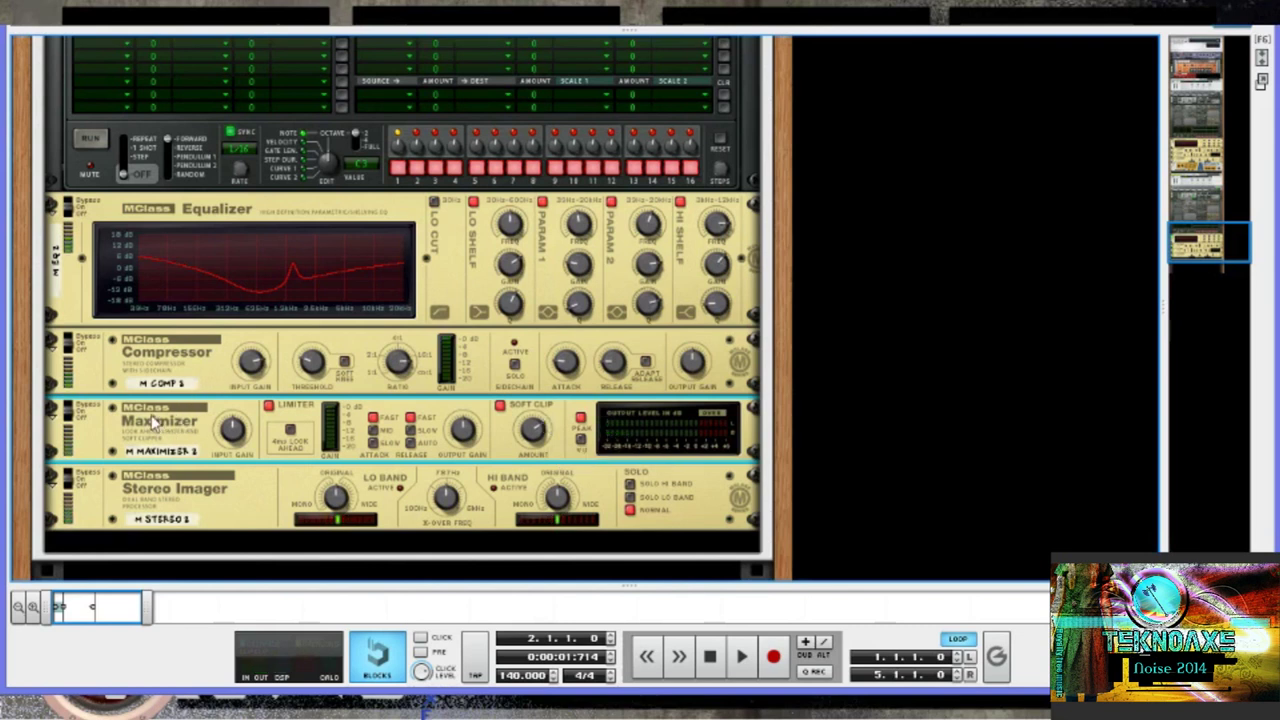
click(72, 424)
Step: Adjust the MClass Stereo Imager's crossover frequency and try out its low-band width
click(451, 509)
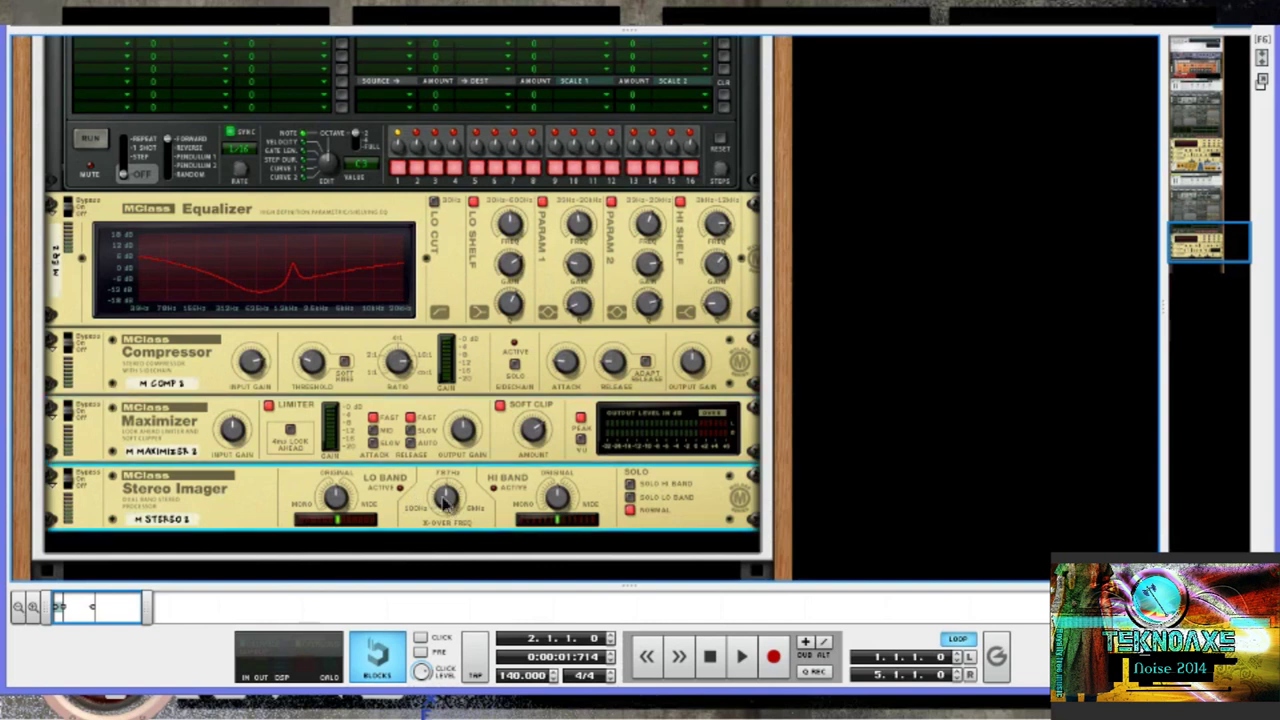
drag(451, 509, 455, 500)
mouse_move(336, 498)
drag(336, 498, 348, 530)
Step: Try wider and narrower widths for the Stereo Imager's high band, and pull the low band toward mono
drag(577, 500, 573, 487)
drag(571, 481, 573, 507)
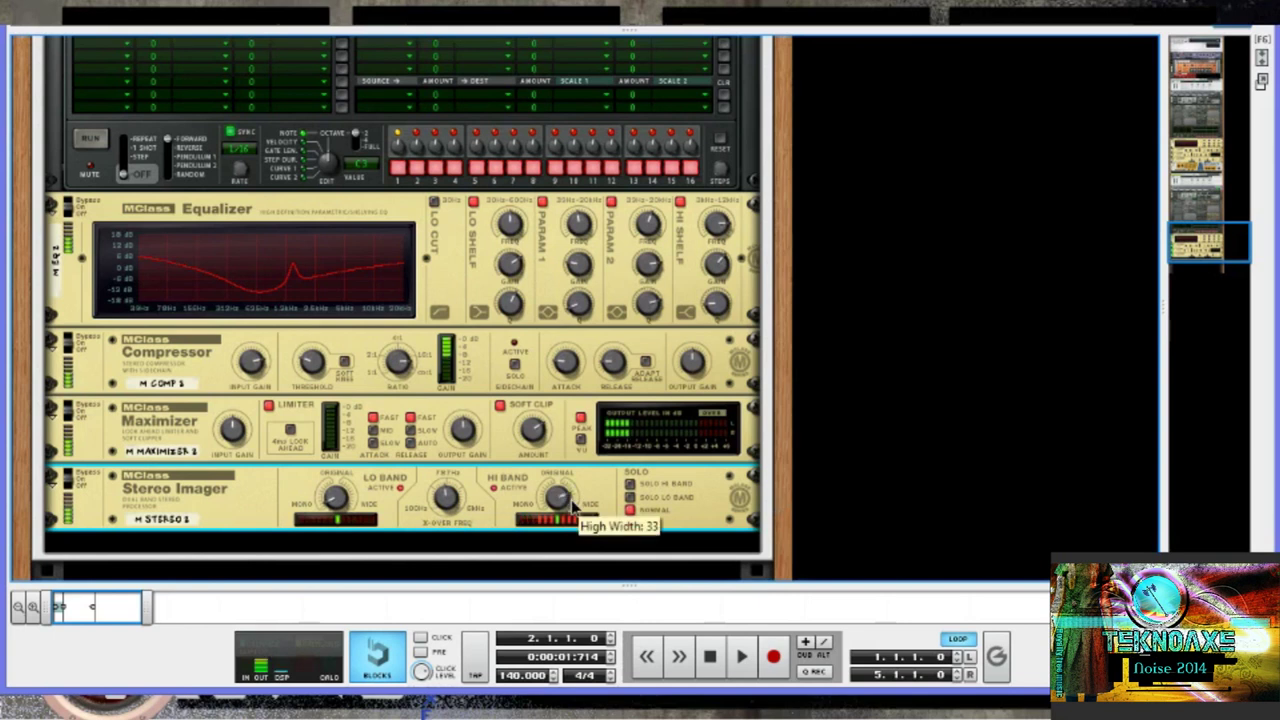
drag(573, 507, 590, 577)
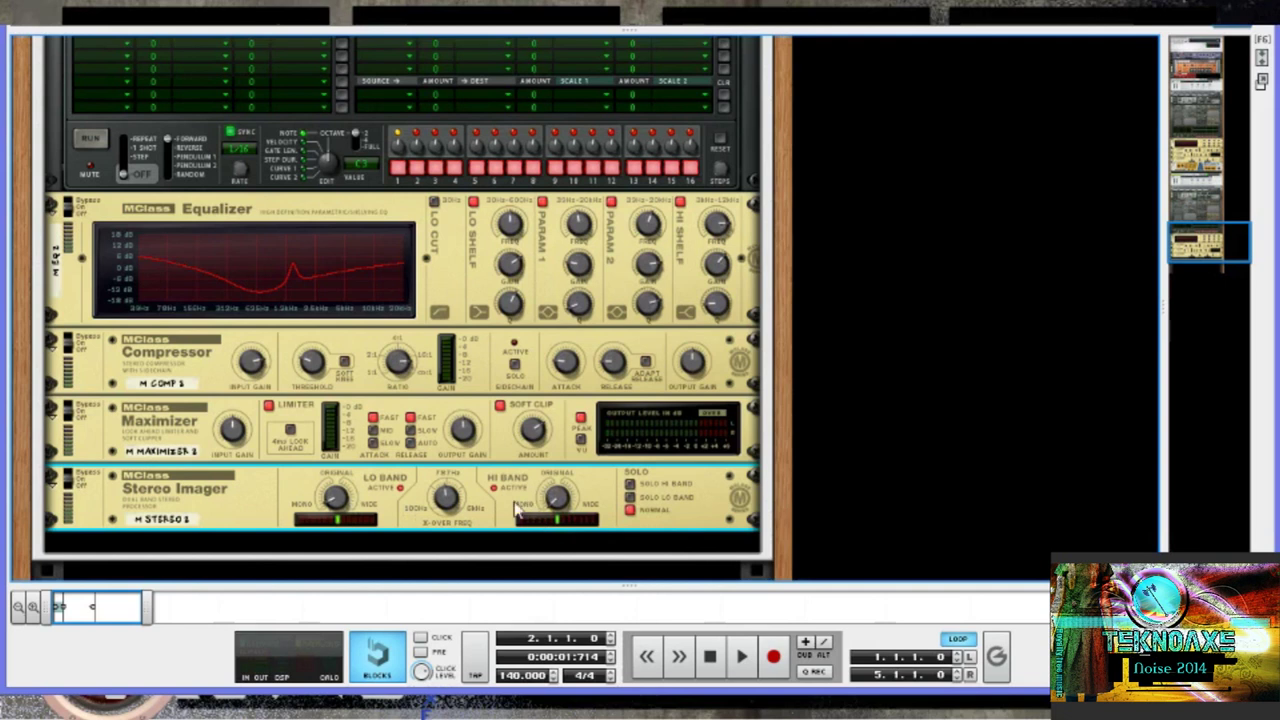
drag(334, 500, 328, 448)
drag(342, 503, 338, 563)
scroll(703, 400, down, 3)
scroll(400, 398, up, 2)
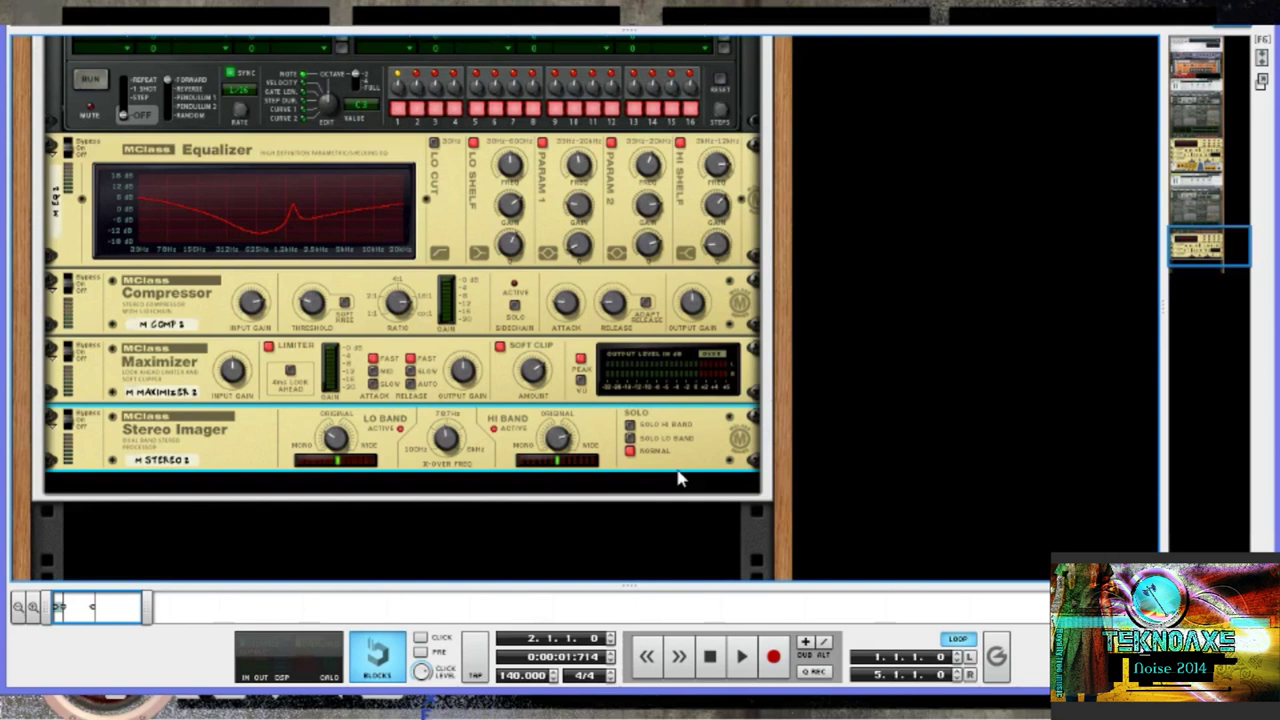
right_click(678, 478)
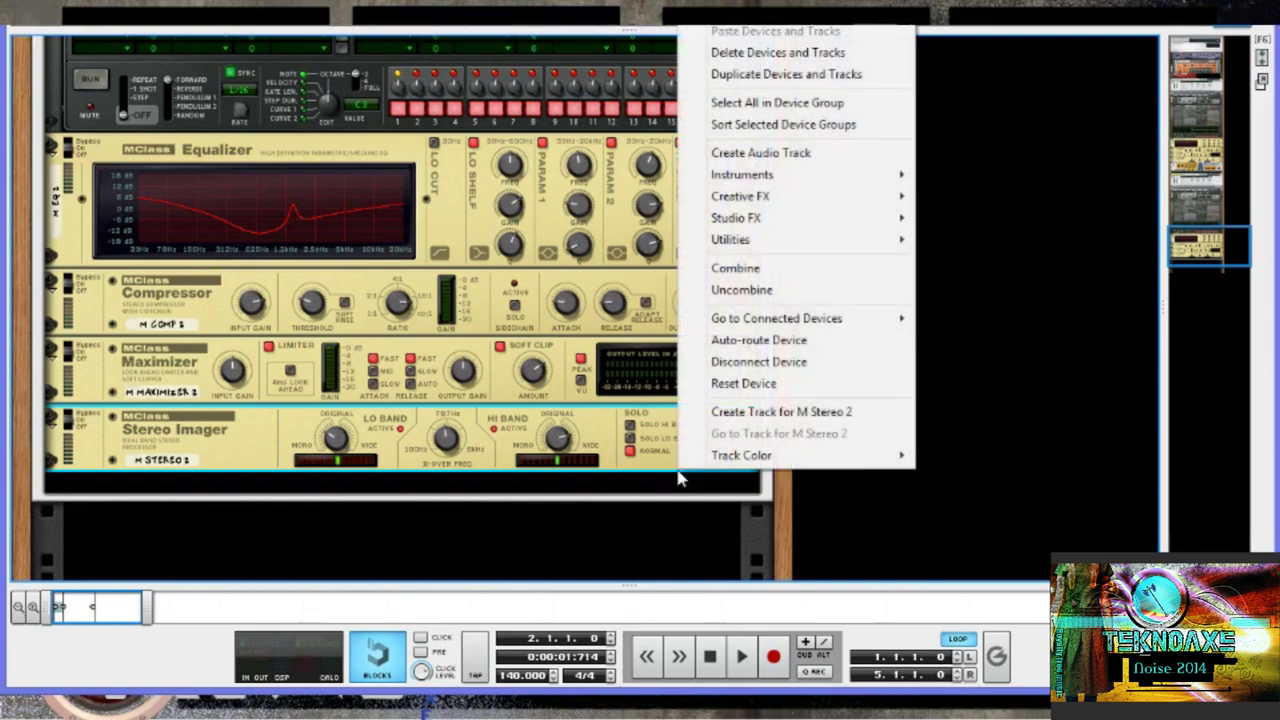
mouse_move(778, 198)
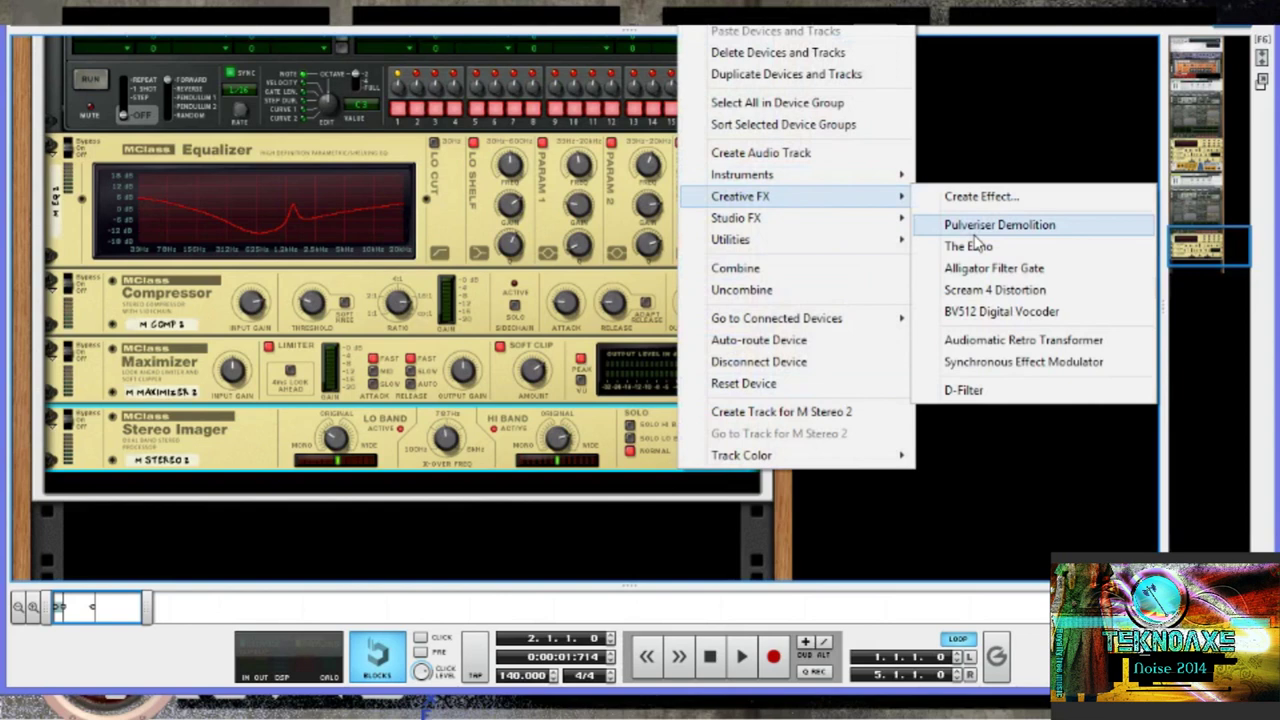
mouse_move(700, 456)
click(142, 481)
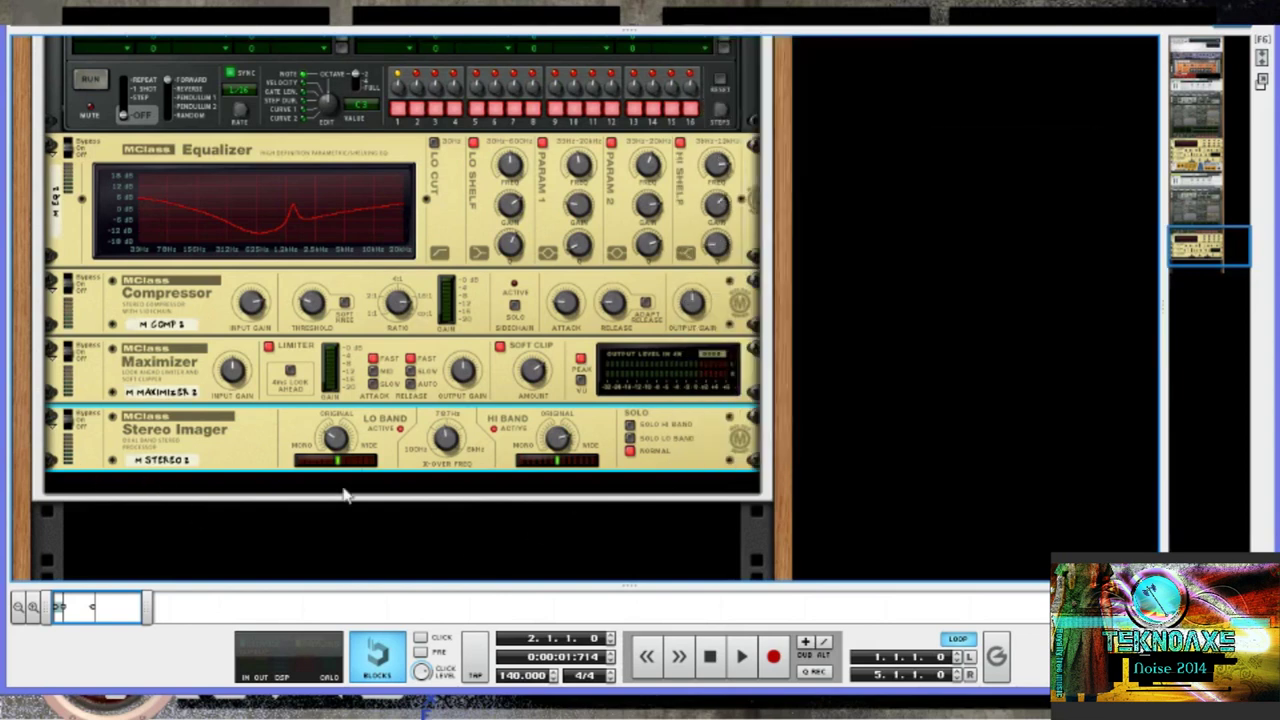
right_click(658, 460)
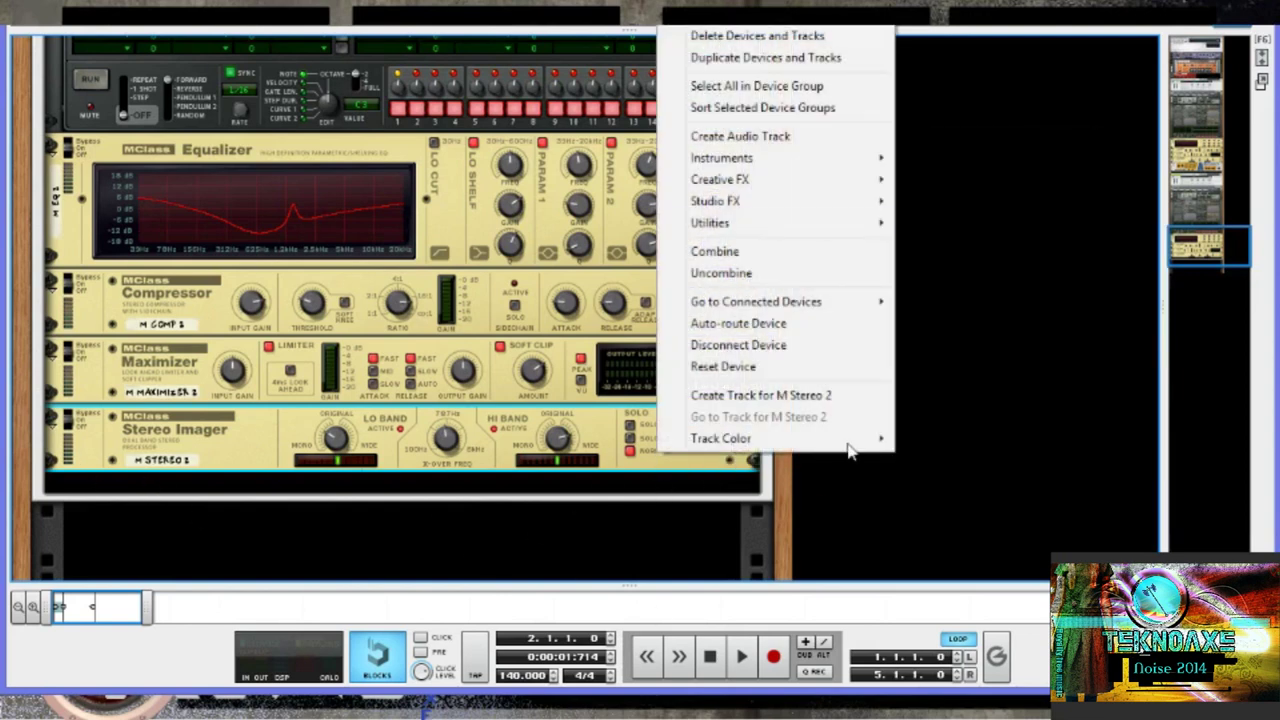
click(677, 474)
Step: Add a Scream 4 Distortion below the Stereo Imager in the Combinator
right_click(681, 474)
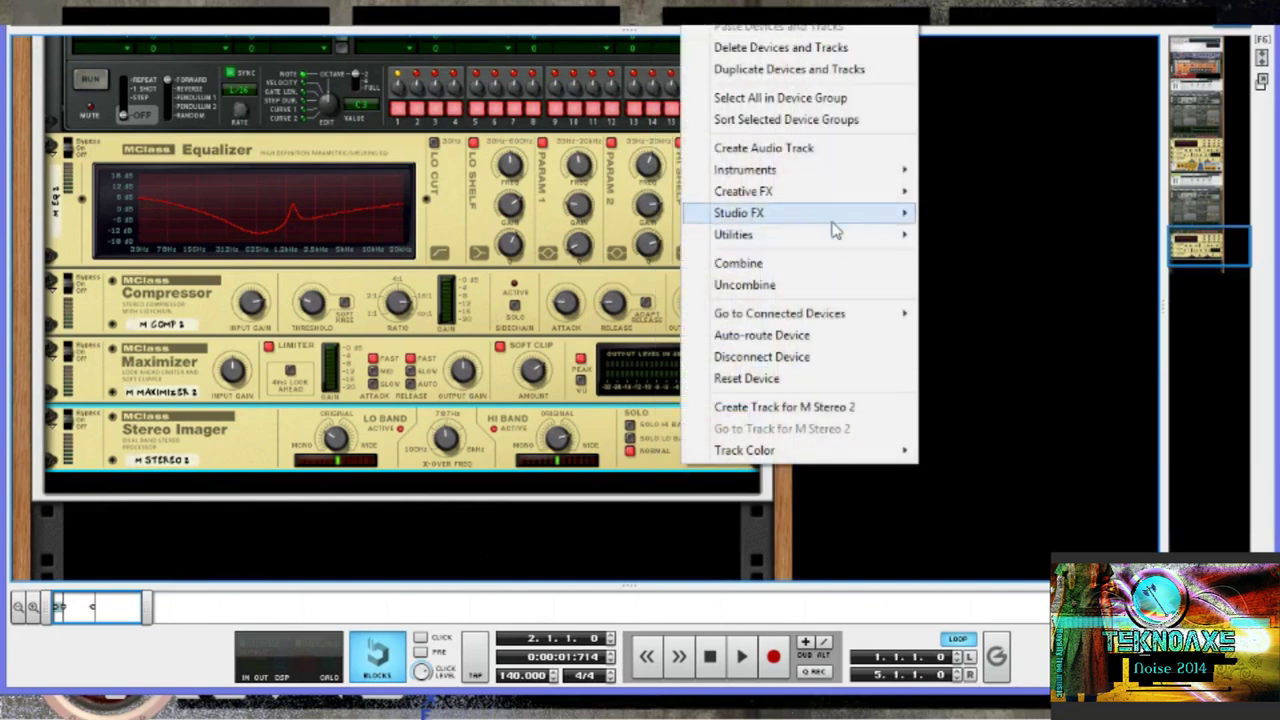
mouse_move(805, 214)
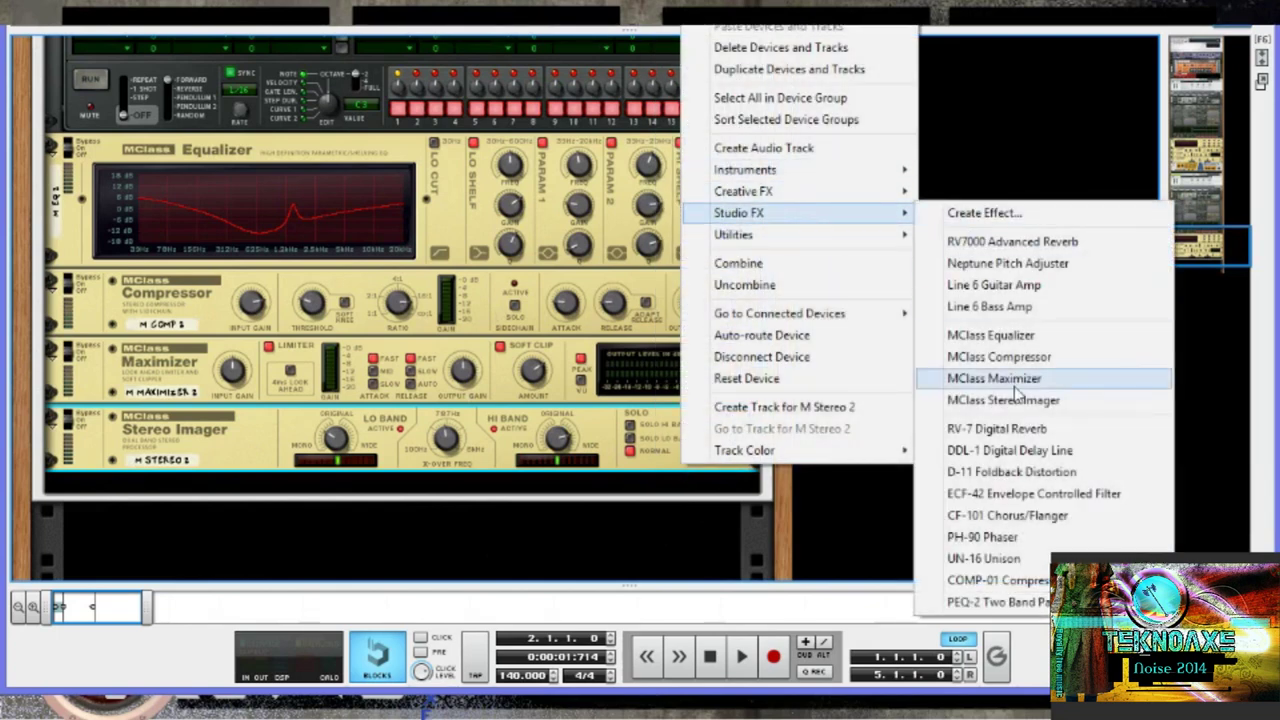
mouse_move(823, 192)
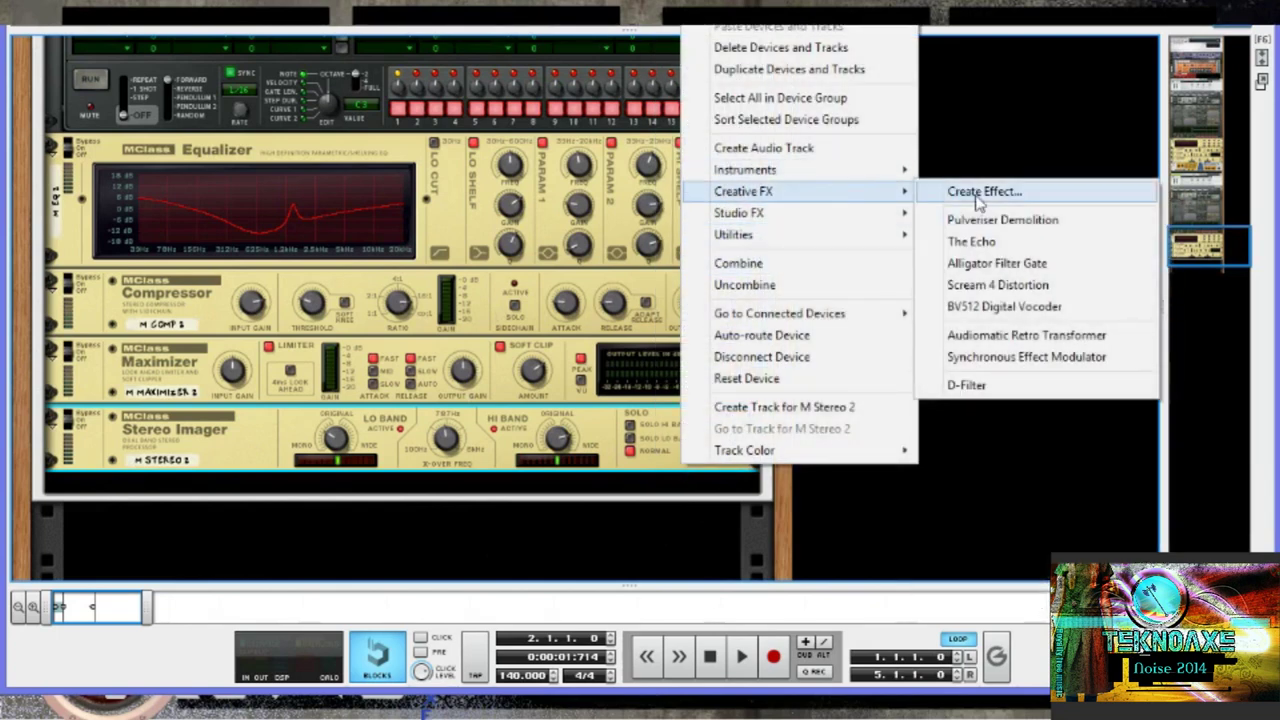
click(990, 286)
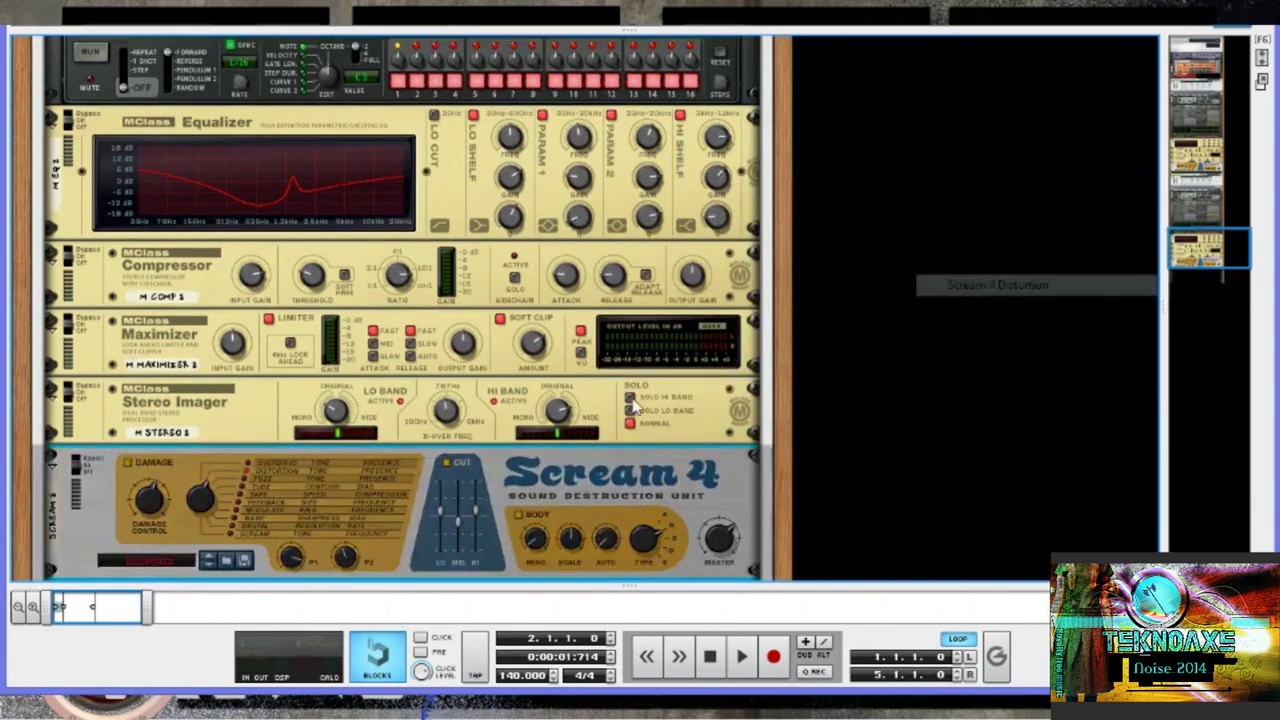
Step: Adjust the Scream 4's damage control and raise its master level
scroll(358, 467, down, 3)
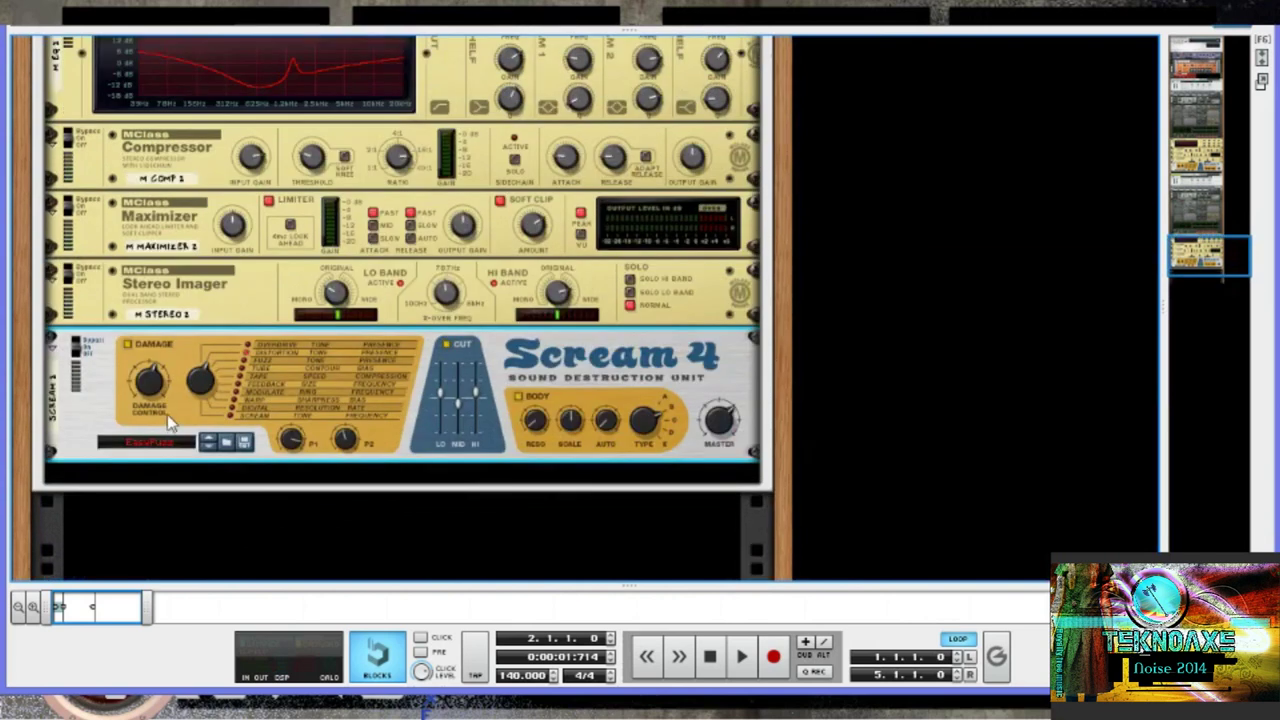
mouse_move(134, 382)
mouse_move(166, 400)
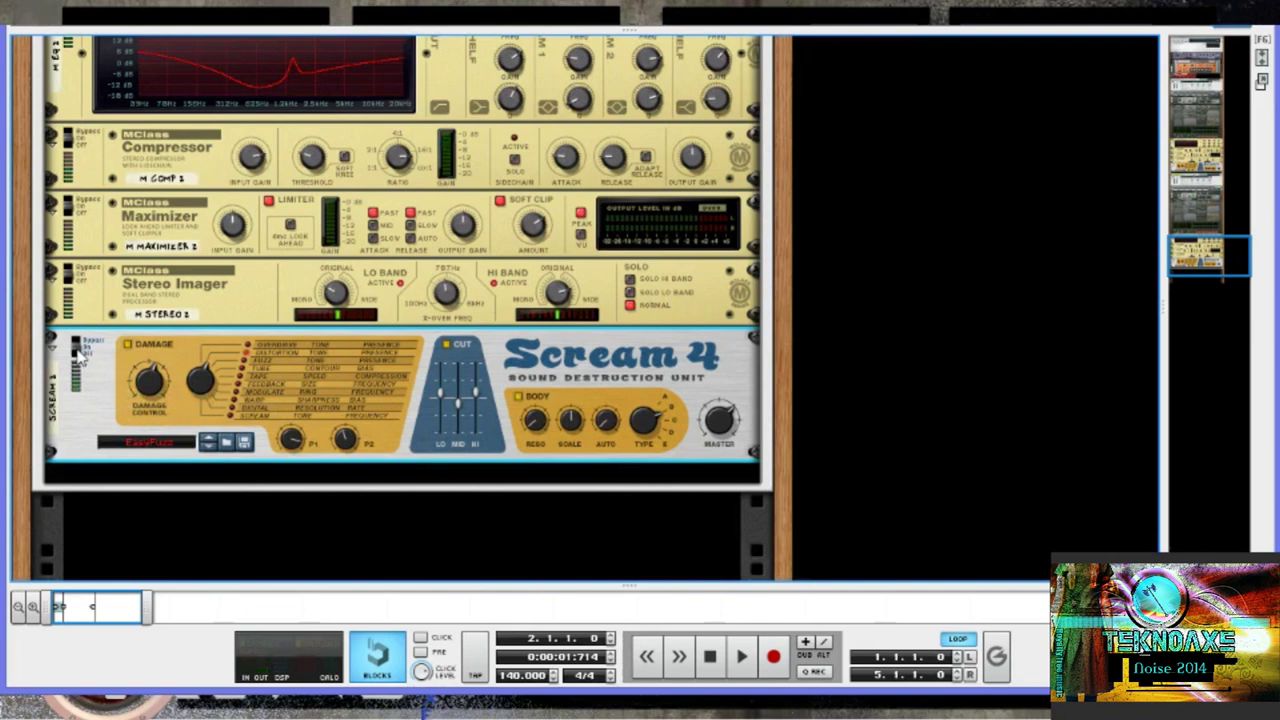
drag(150, 390, 158, 408)
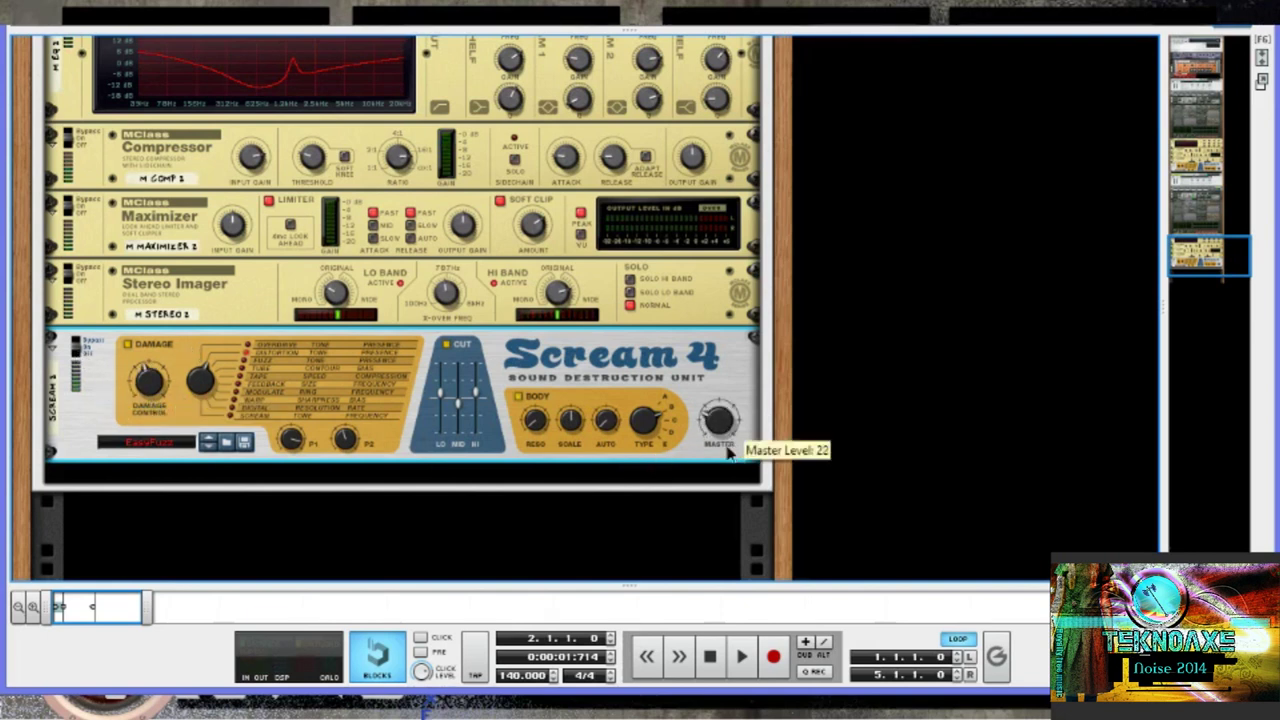
drag(725, 442, 726, 422)
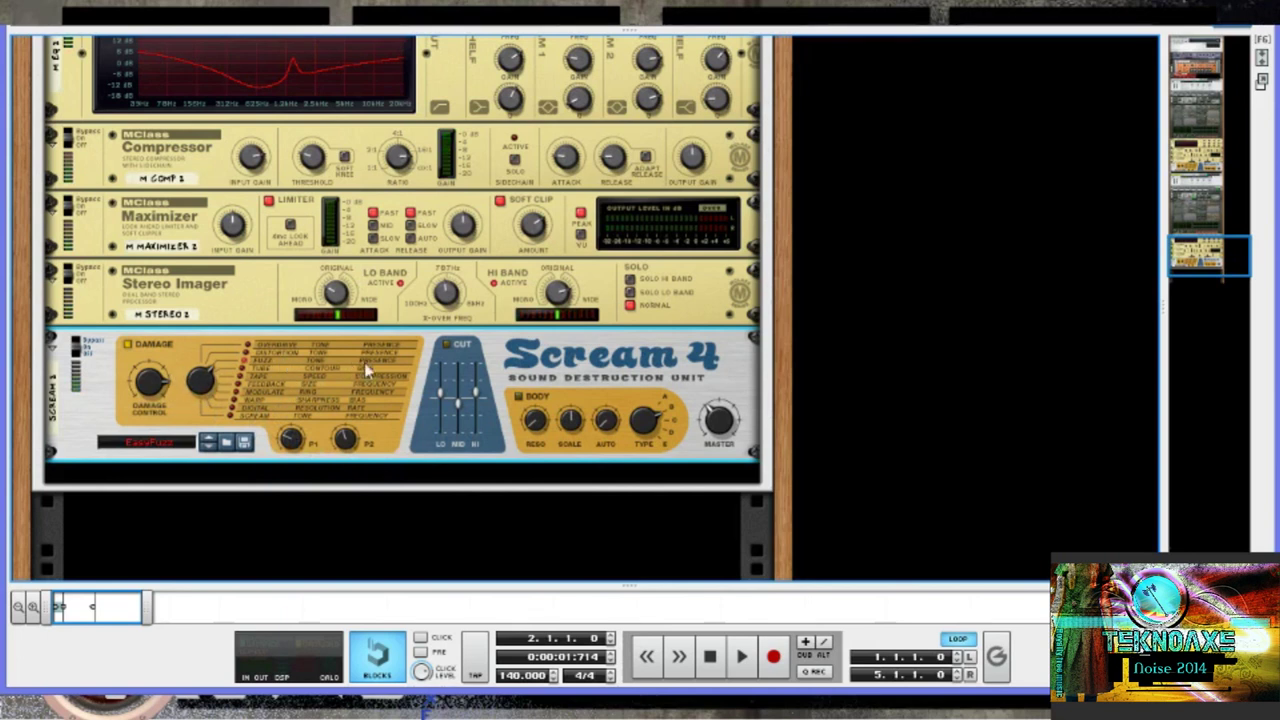
Step: Try different P1 and P2 settings for the Scream 4's fuzz damage
mouse_move(362, 438)
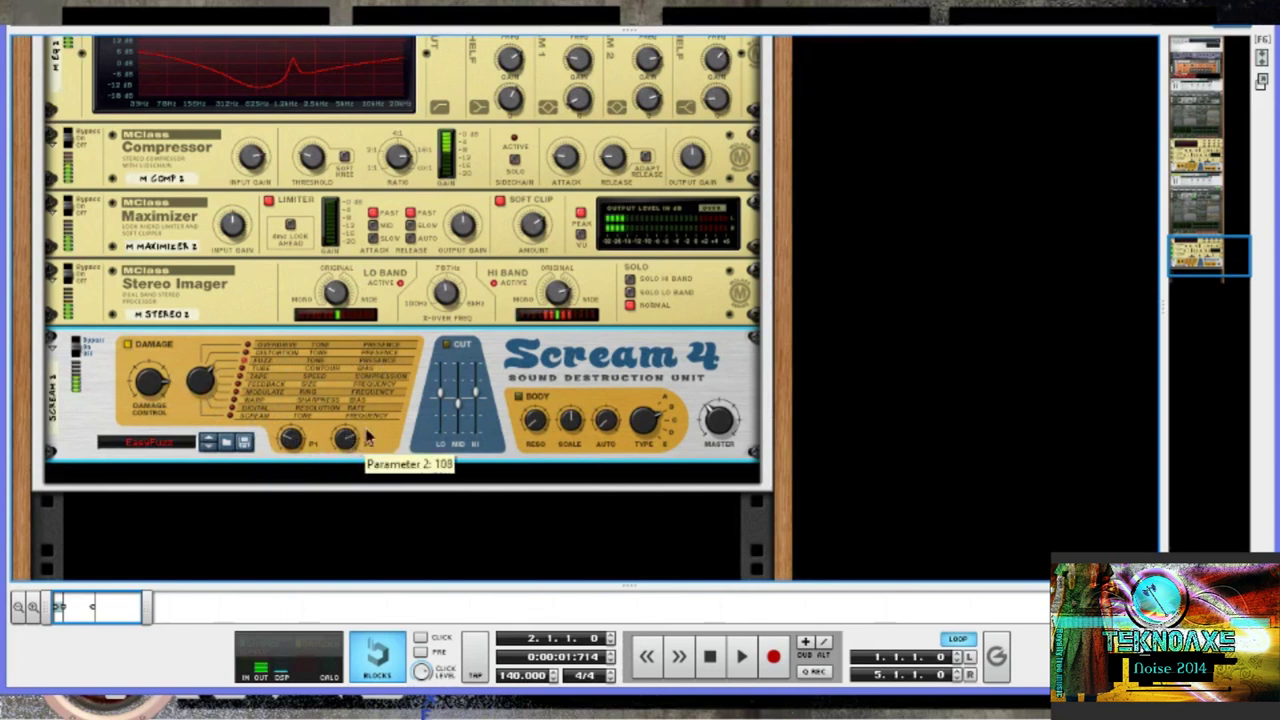
mouse_move(295, 432)
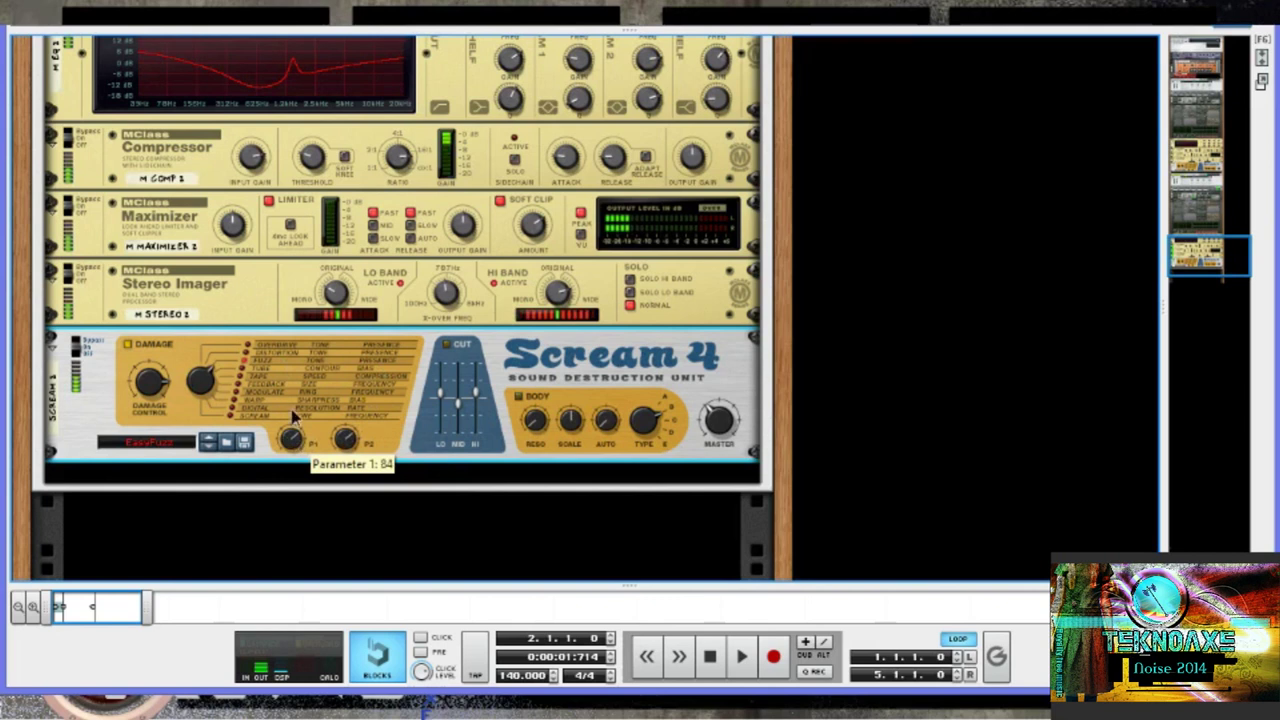
drag(343, 460, 347, 433)
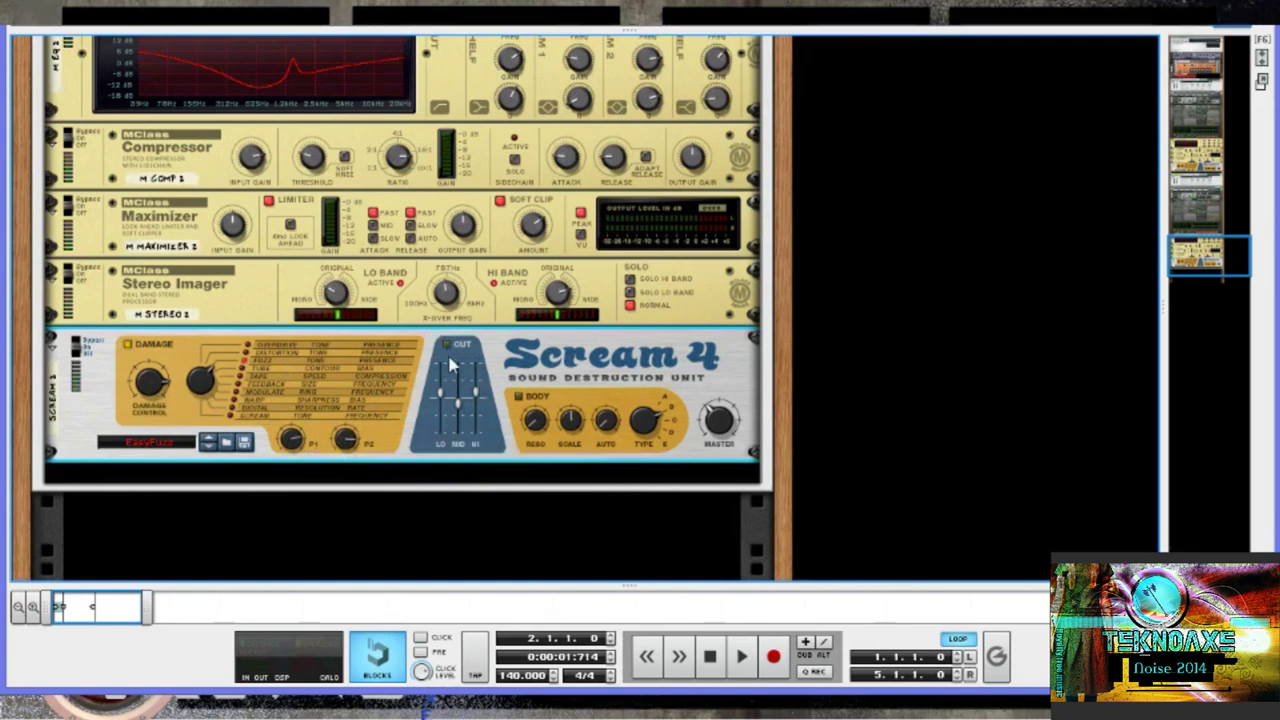
mouse_move(572, 422)
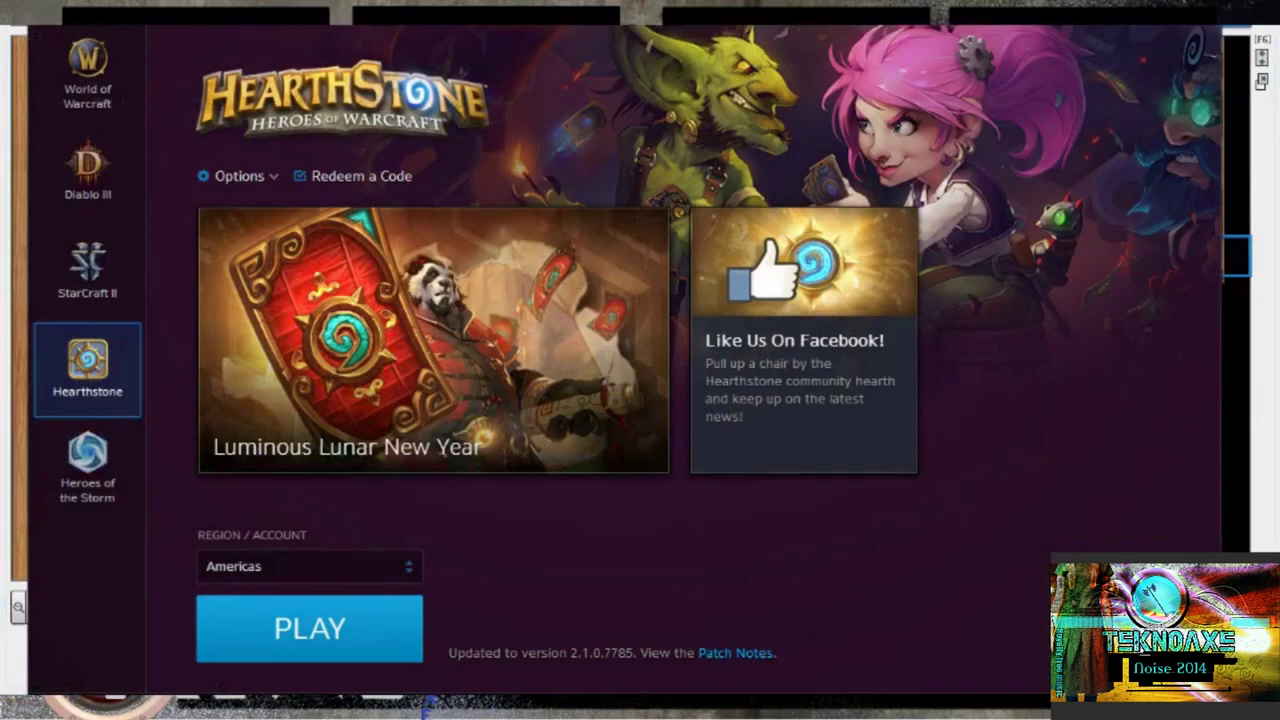
key(alt+Tab)
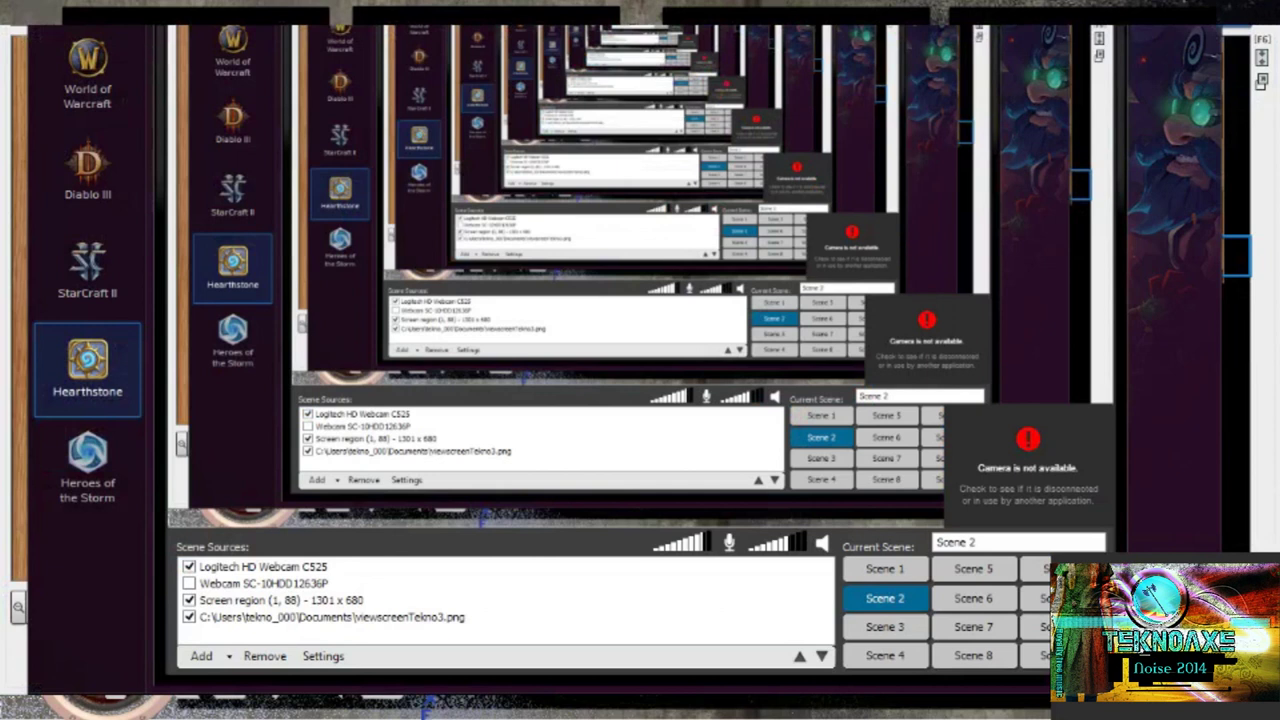
click(280, 14)
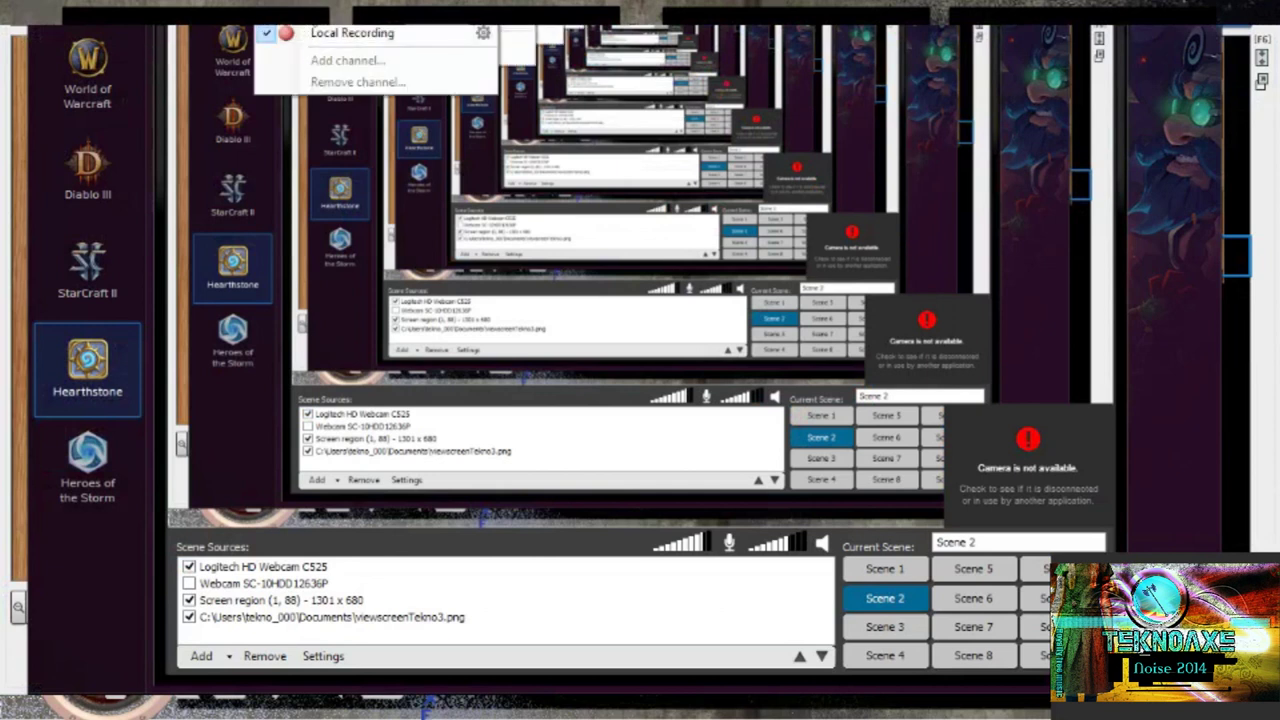